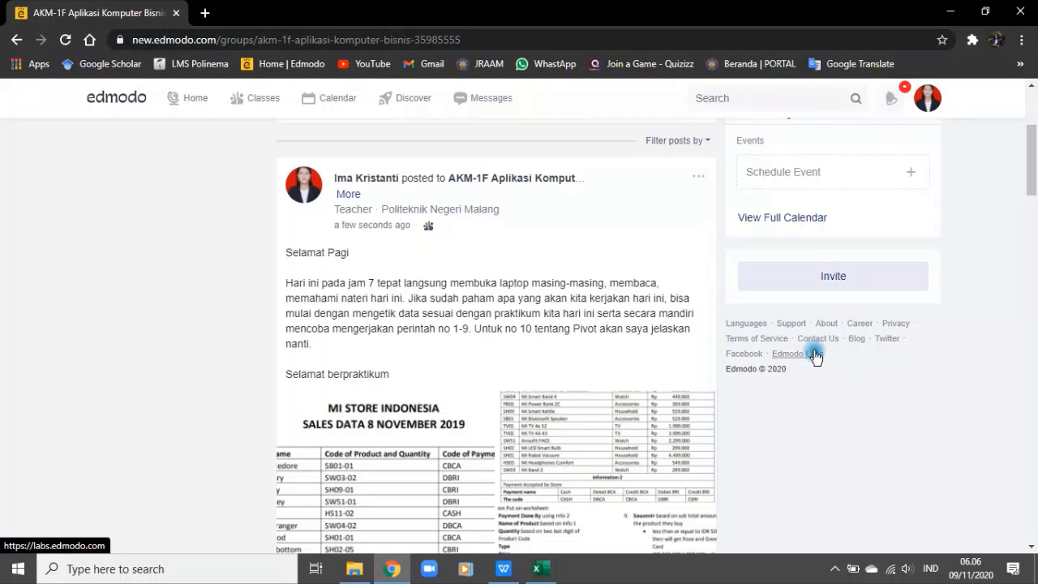
Step: Expand the class name in the practicum post's header and open the attached Mi Store Indonesia sales data image
{"action": "left_click", "coordinate": [350, 195]}
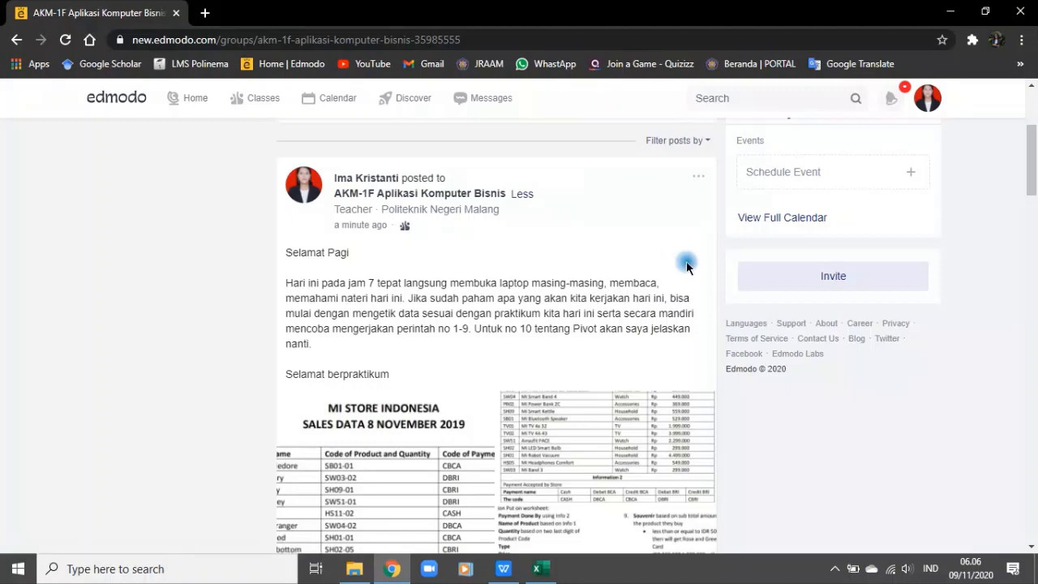
{"action": "scroll", "coordinate": [686, 268], "scroll_direction": "down", "scroll_amount": 2}
{"action": "scroll", "coordinate": [690, 272], "scroll_direction": "up", "scroll_amount": 1}
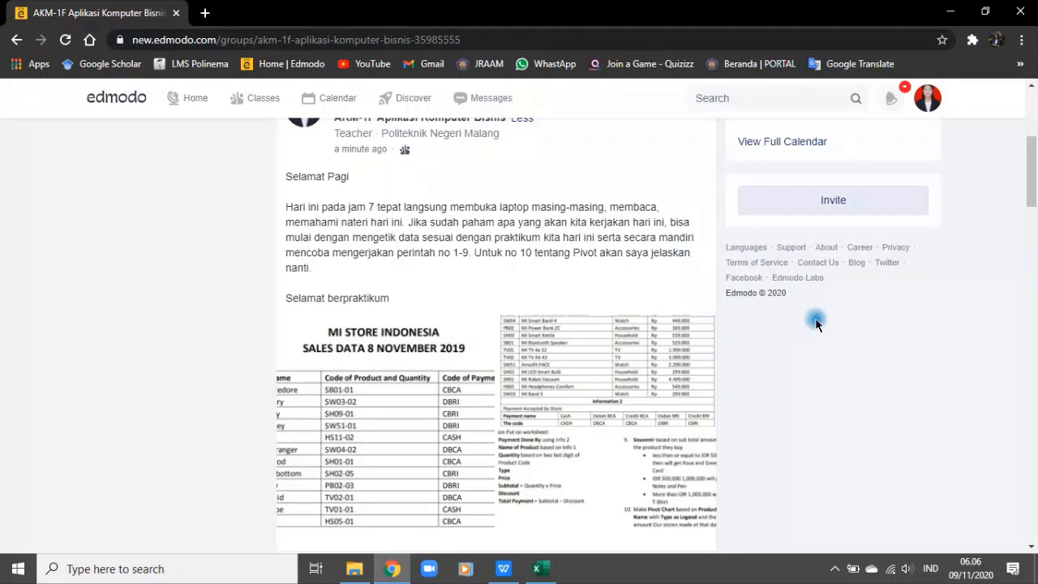
{"action": "left_click", "coordinate": [424, 398]}
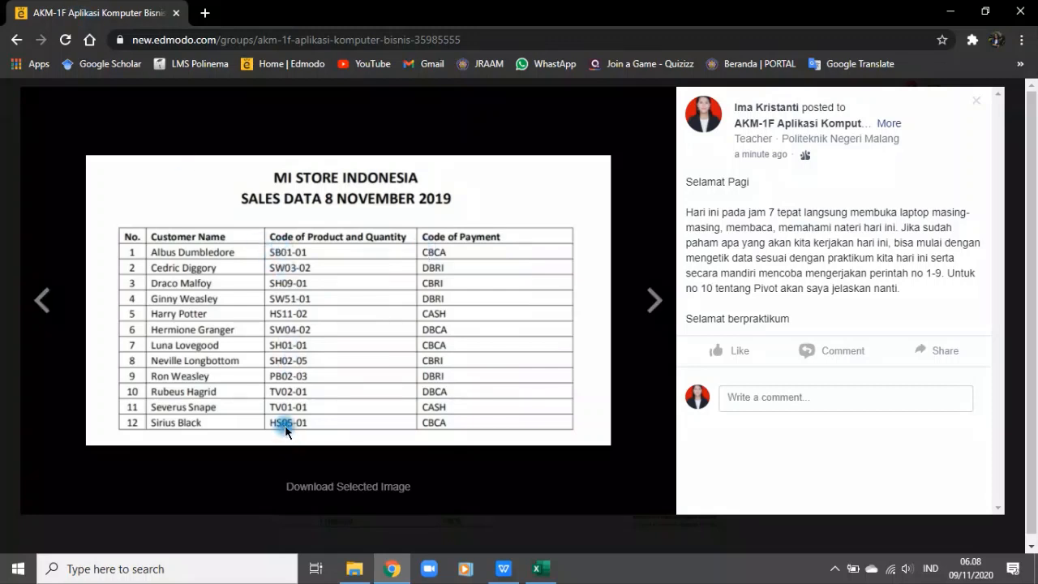
Step: Examine the post's attached images, comparing the sales data table, the Information 1 and 2 tables and the worksheet instructions
{"action": "left_click", "coordinate": [652, 302]}
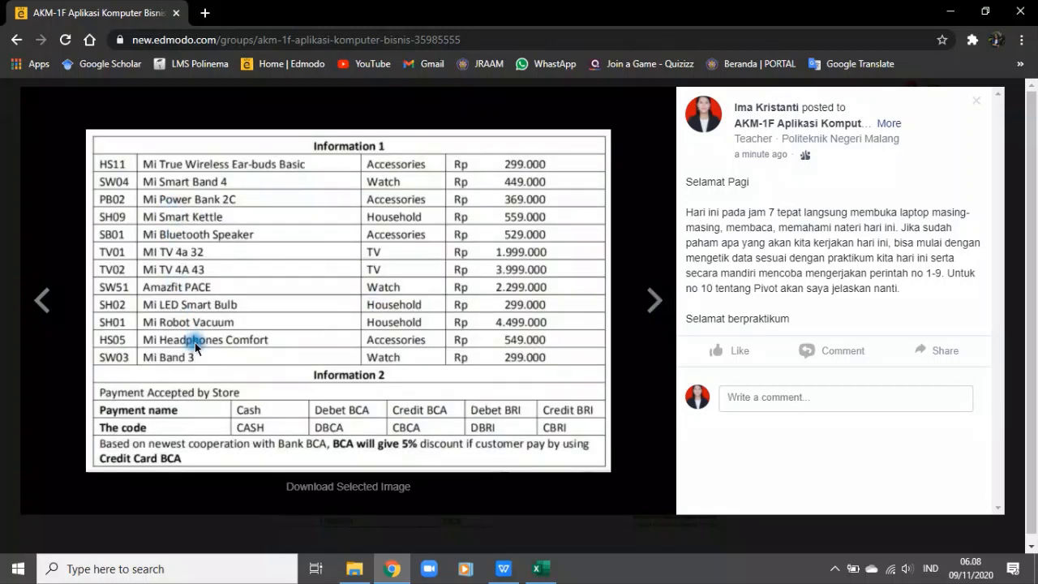
{"action": "left_click", "coordinate": [42, 301]}
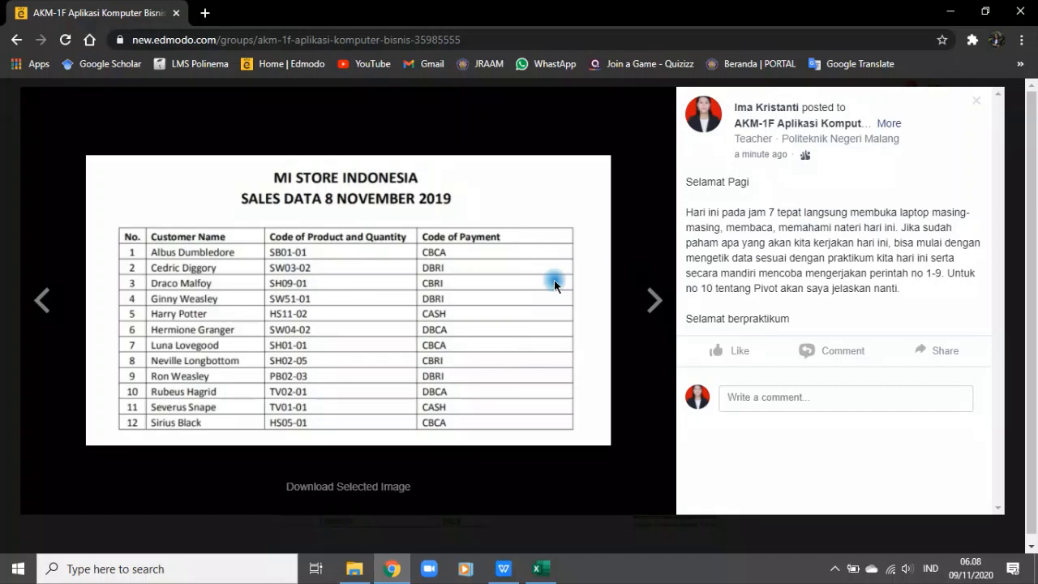
{"action": "left_click", "coordinate": [653, 302]}
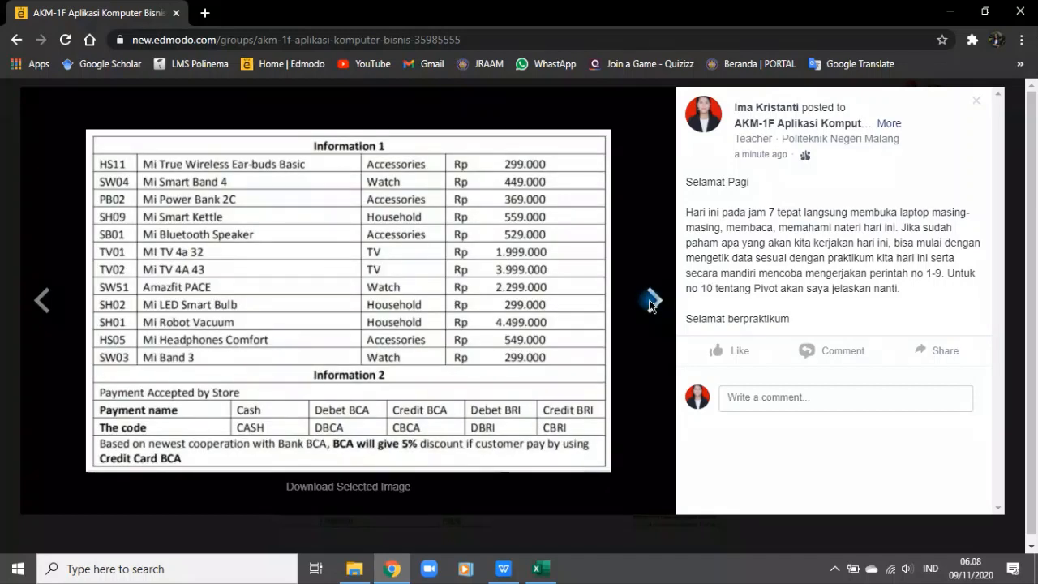
{"action": "left_click", "coordinate": [42, 300]}
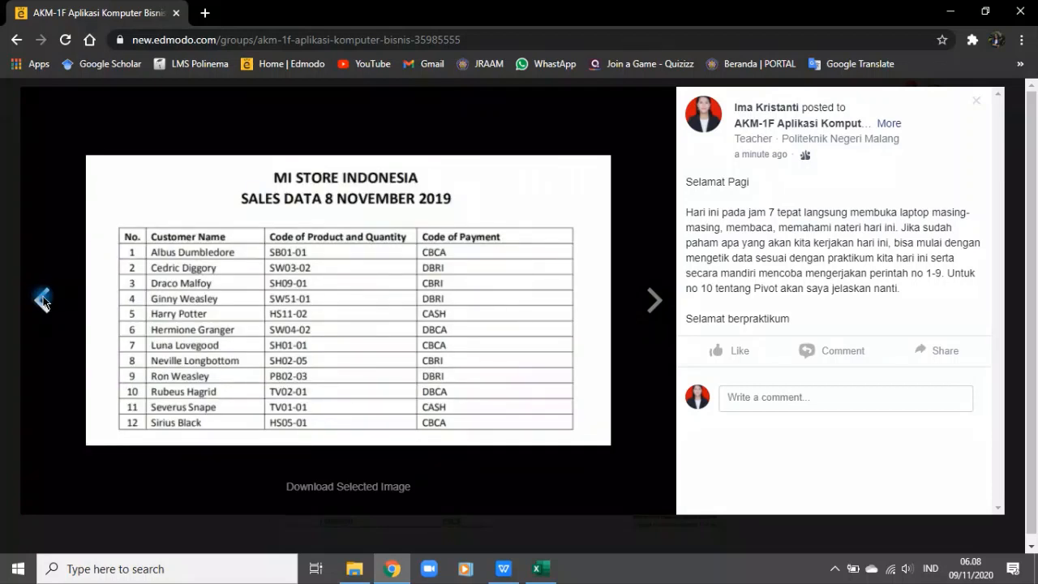
{"action": "left_click", "coordinate": [654, 299]}
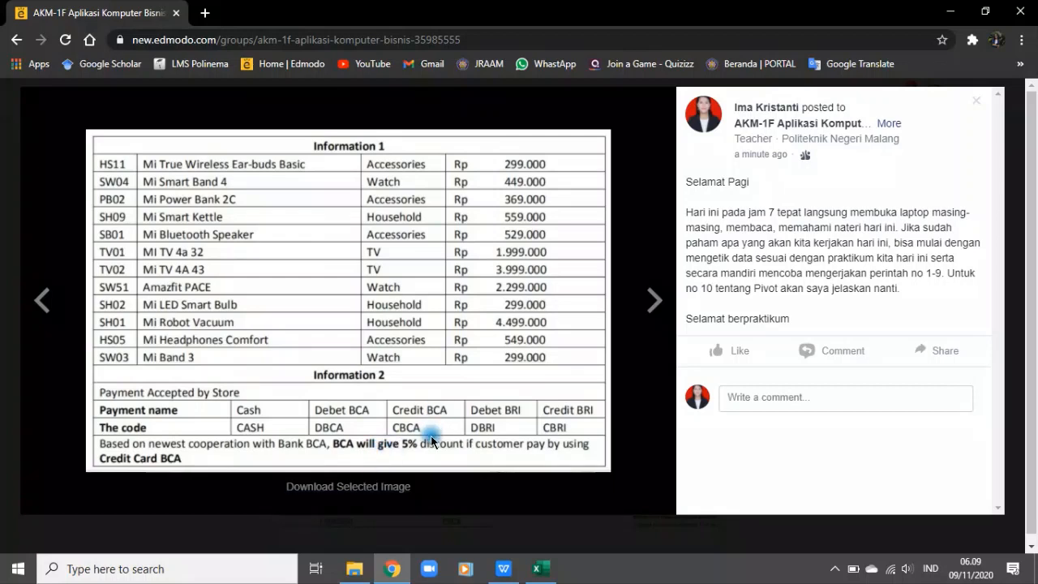
{"action": "left_click", "coordinate": [654, 302]}
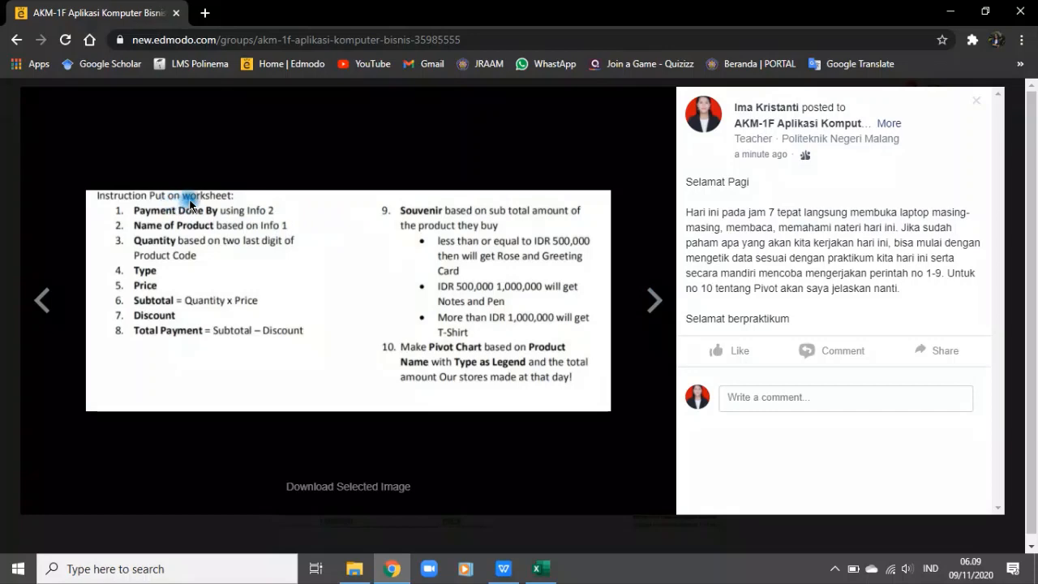
{"action": "left_click", "coordinate": [40, 300]}
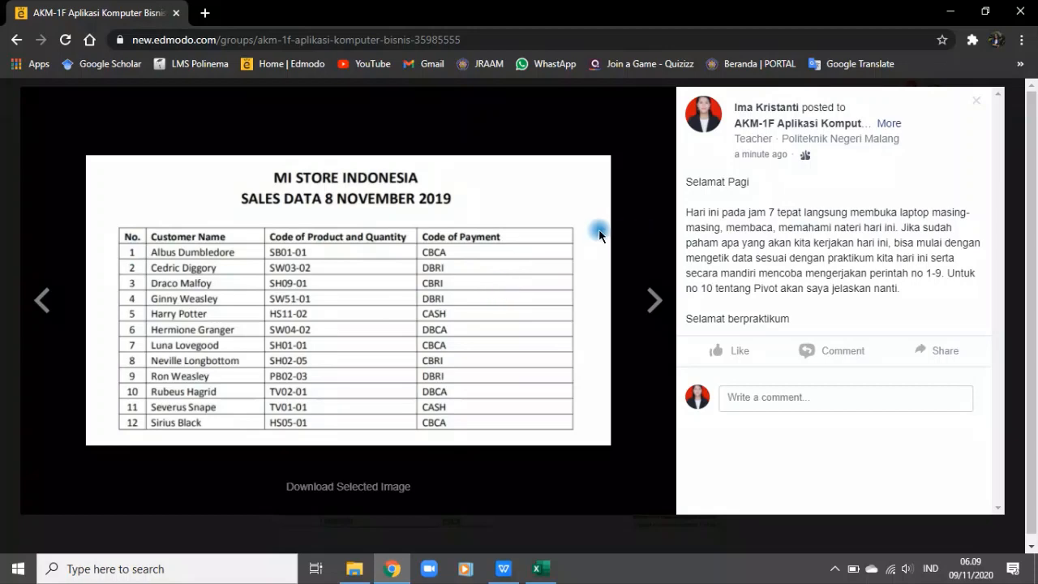
{"action": "left_click", "coordinate": [655, 300]}
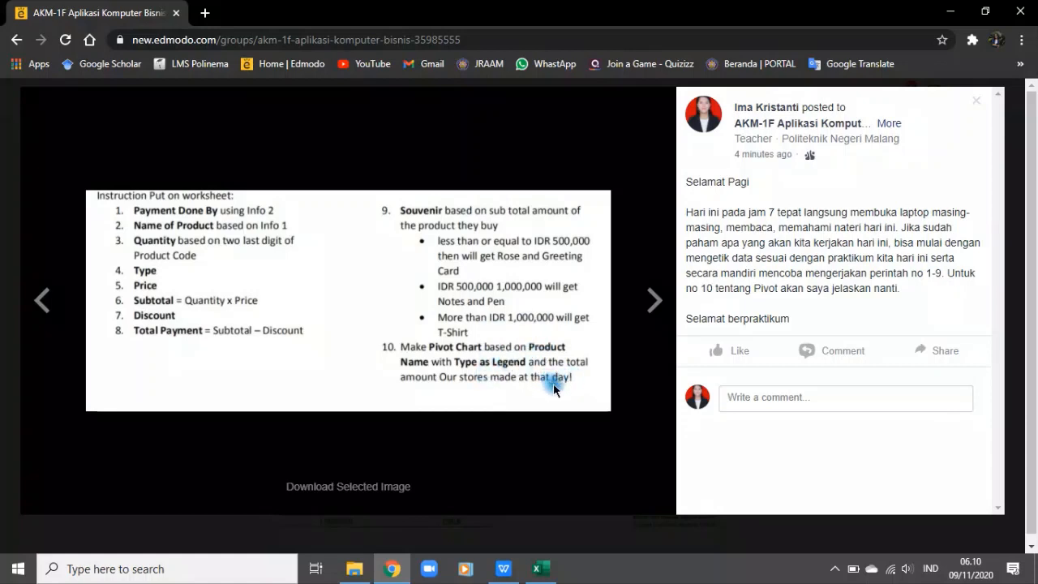
{"action": "left_click", "coordinate": [654, 303]}
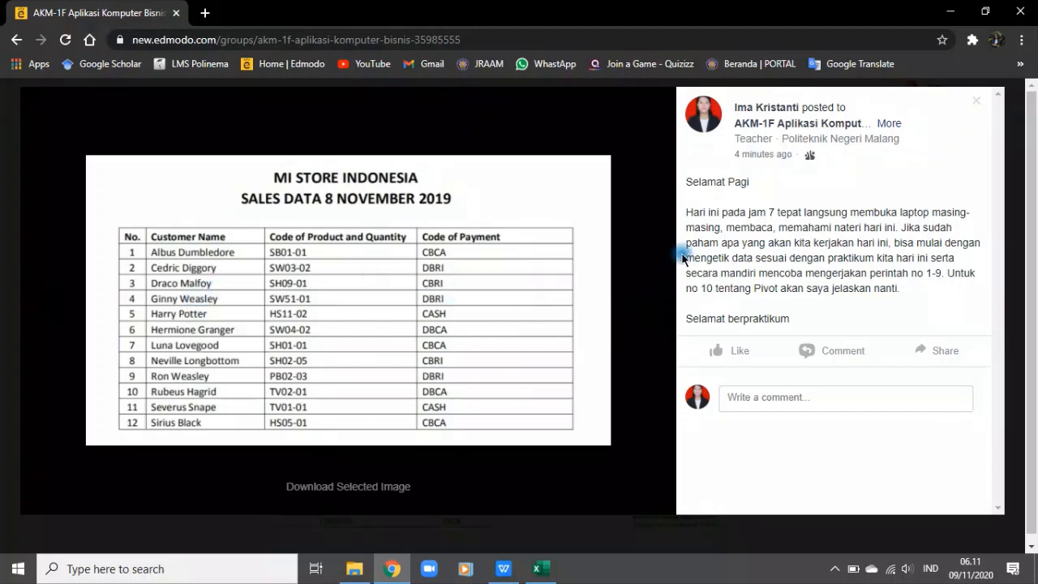
Step: In the Book1 Excel workbook, copy the text "1. Payment Done By using Info 2" from A44 into E4 and autofit column E
{"action": "left_click", "coordinate": [538, 570]}
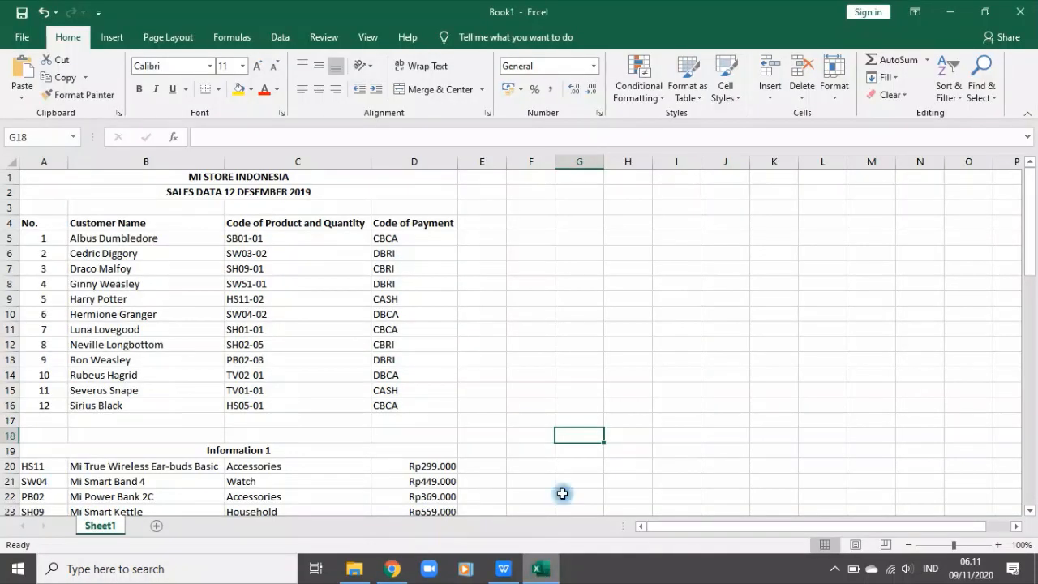
{"action": "left_click", "coordinate": [587, 273]}
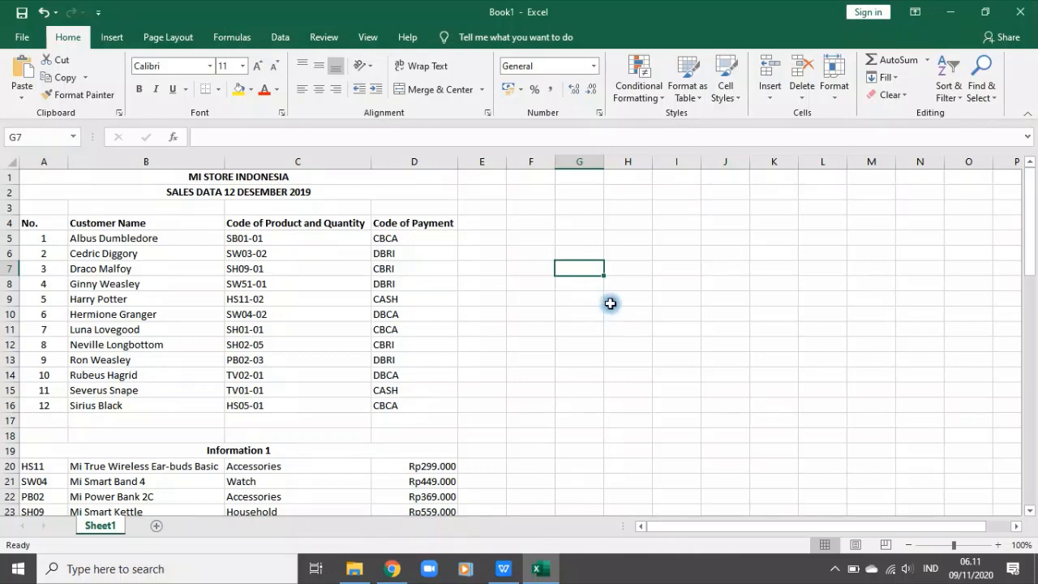
{"action": "scroll", "coordinate": [544, 343], "scroll_direction": "down", "scroll_amount": 5}
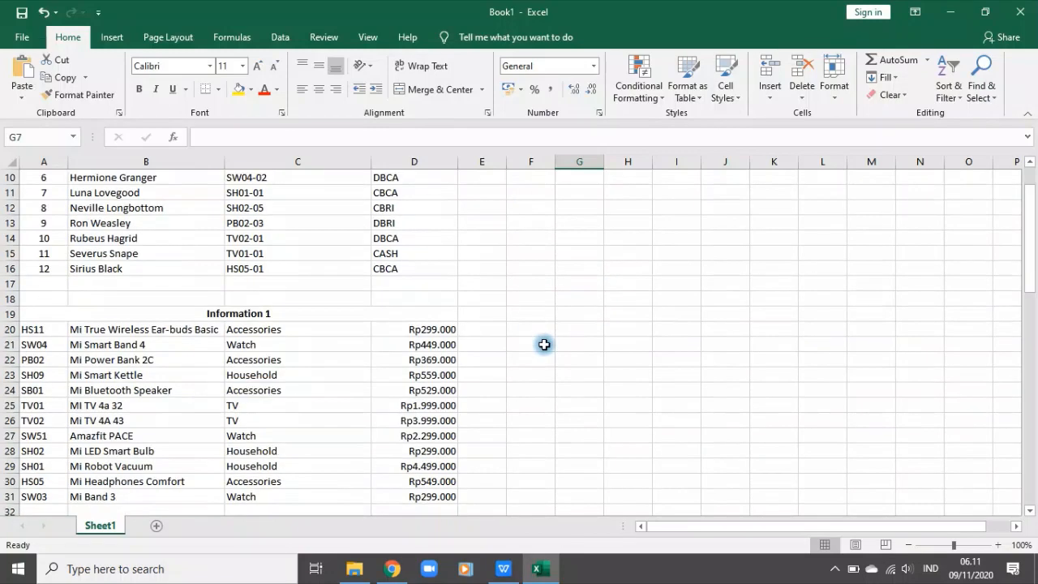
{"action": "scroll", "coordinate": [269, 427], "scroll_direction": "down", "scroll_amount": 4}
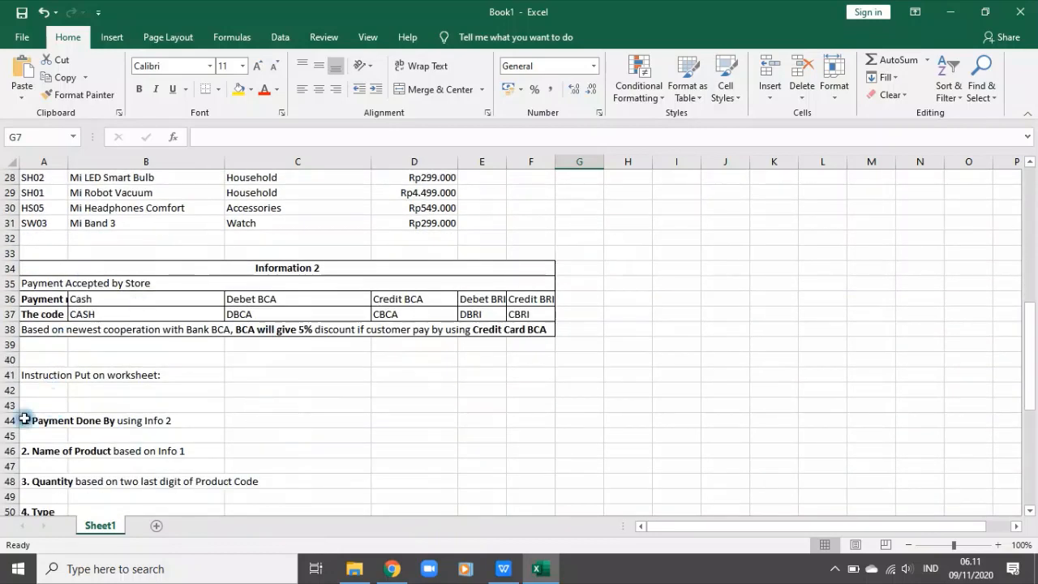
{"action": "left_click", "coordinate": [51, 424]}
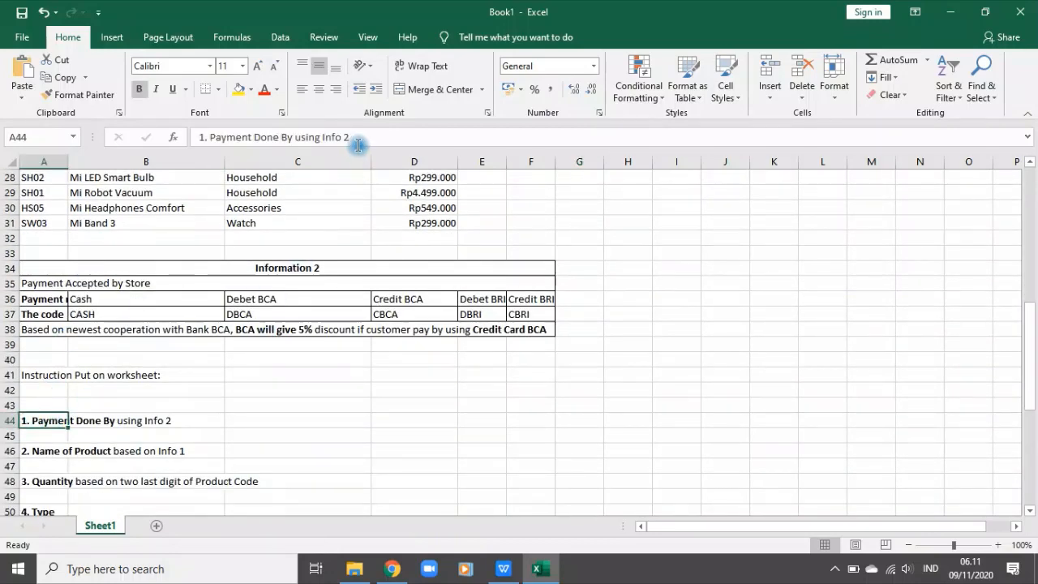
{"action": "left_click_drag", "start_coordinate": [358, 142], "coordinate": [162, 136]}
{"action": "key", "text": "ctrl+c"}
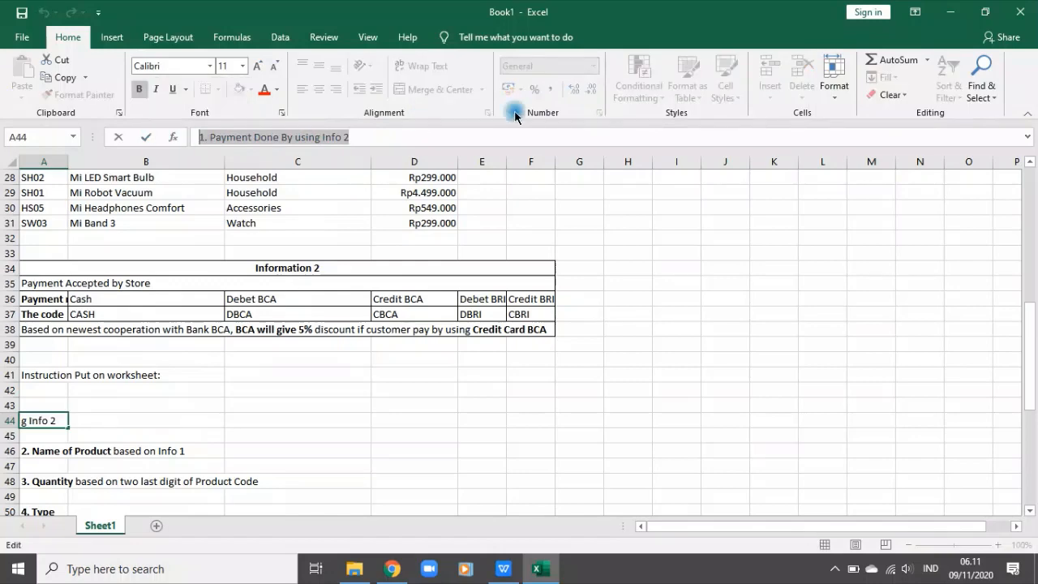
{"action": "scroll", "coordinate": [667, 276], "scroll_direction": "up", "scroll_amount": 2}
{"action": "scroll", "coordinate": [633, 272], "scroll_direction": "up", "scroll_amount": 7}
{"action": "left_click", "coordinate": [496, 226]}
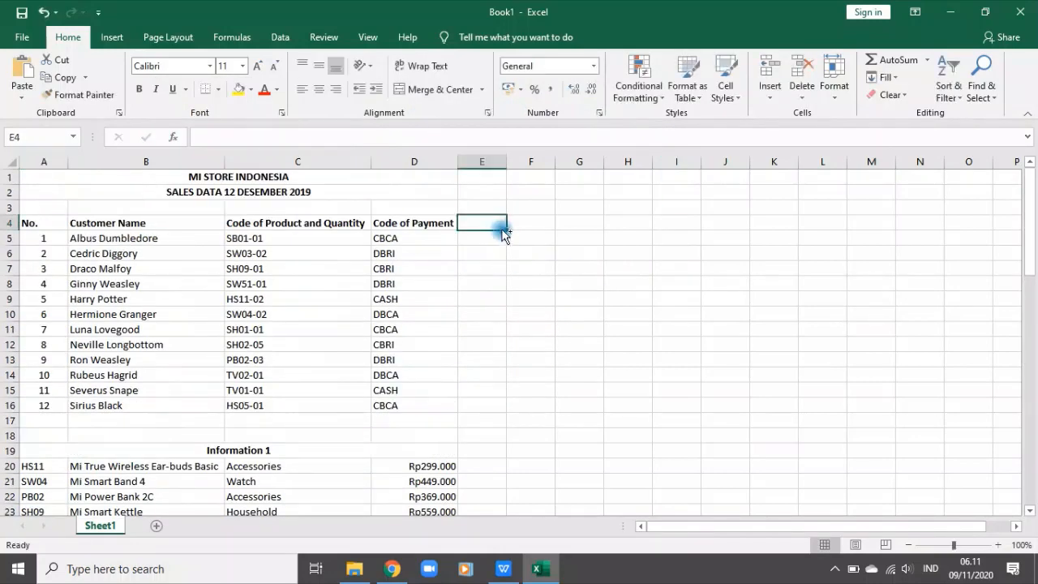
{"action": "key", "text": "ctrl+v"}
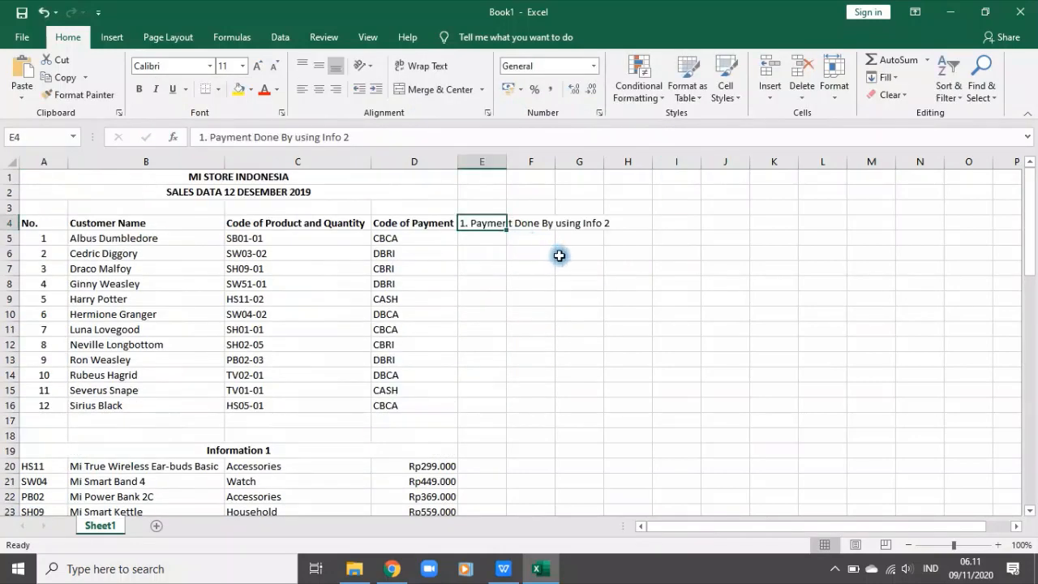
{"action": "double_click", "coordinate": [506, 160]}
{"action": "left_click", "coordinate": [622, 285]}
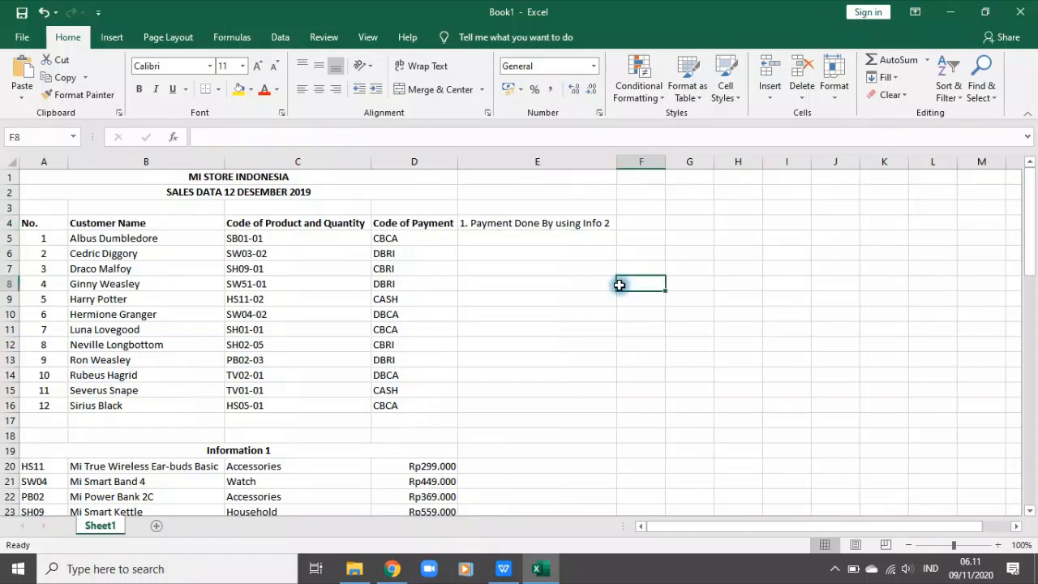
Step: Compare the payment codes listed in column D with the code row of the Information 2 table
{"action": "left_click", "coordinate": [406, 239]}
{"action": "left_click", "coordinate": [508, 224]}
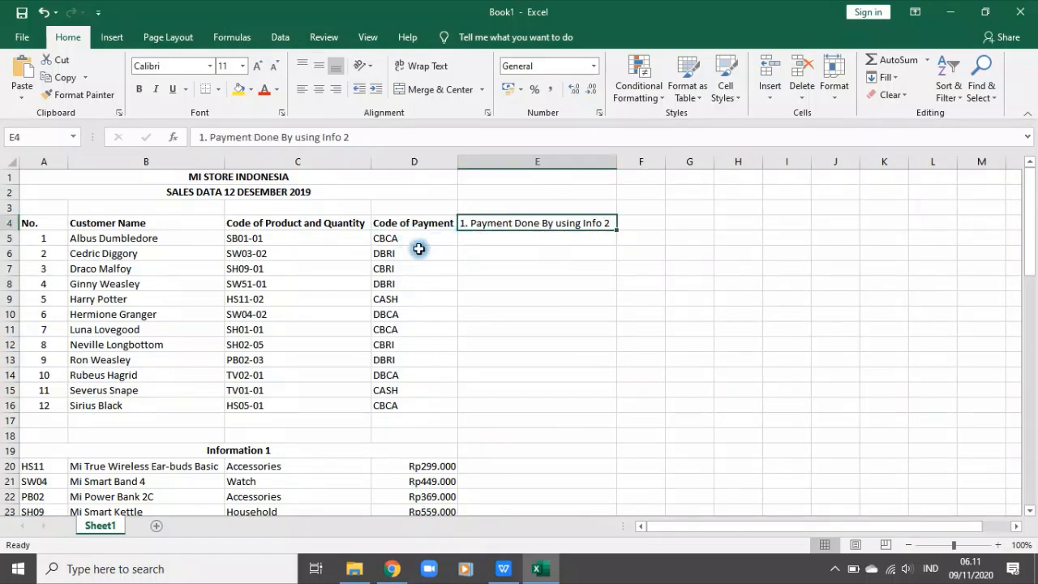
{"action": "left_click_drag", "start_coordinate": [416, 251], "coordinate": [416, 406]}
{"action": "scroll", "coordinate": [371, 428], "scroll_direction": "down", "scroll_amount": 5}
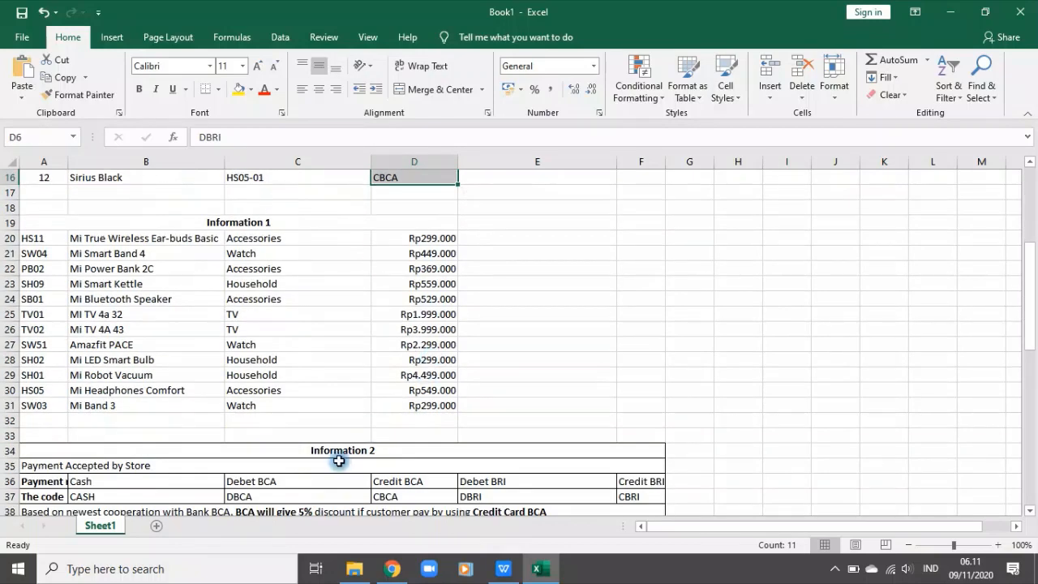
{"action": "scroll", "coordinate": [343, 445], "scroll_direction": "down", "scroll_amount": 2}
{"action": "left_click", "coordinate": [412, 407]}
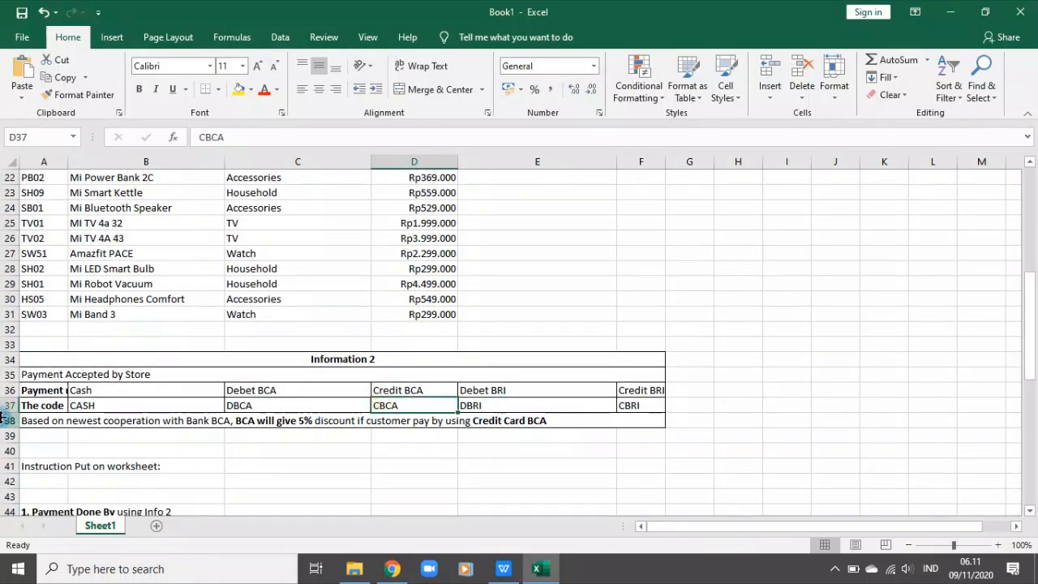
Step: Insert a blank row above the payment name row in the Information 2 table
{"action": "left_click", "coordinate": [5, 405]}
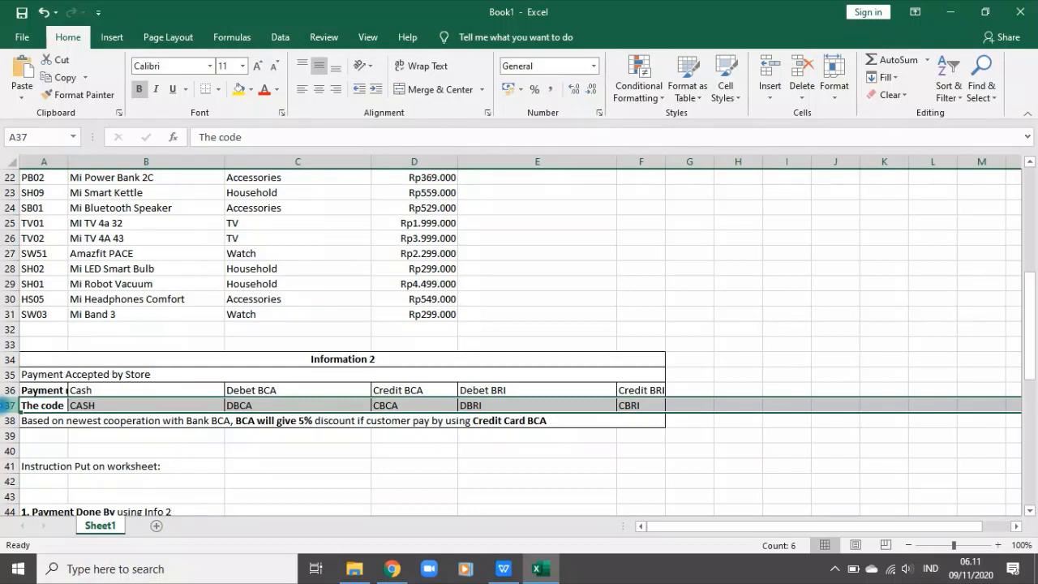
{"action": "right_click", "coordinate": [37, 405]}
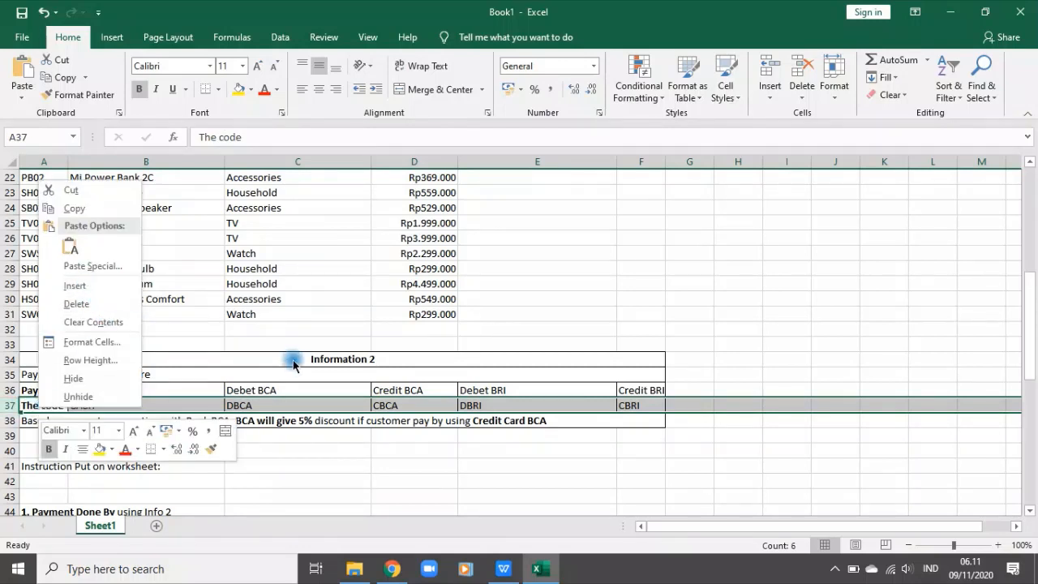
{"action": "left_click", "coordinate": [313, 400]}
{"action": "left_click", "coordinate": [10, 390]}
{"action": "right_click", "coordinate": [35, 391]}
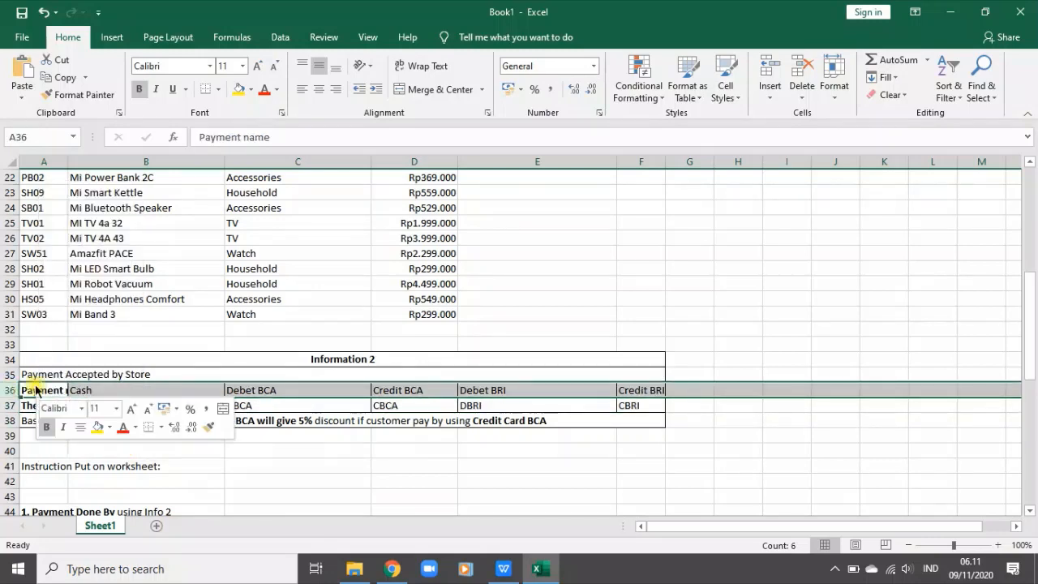
{"action": "left_click", "coordinate": [81, 269]}
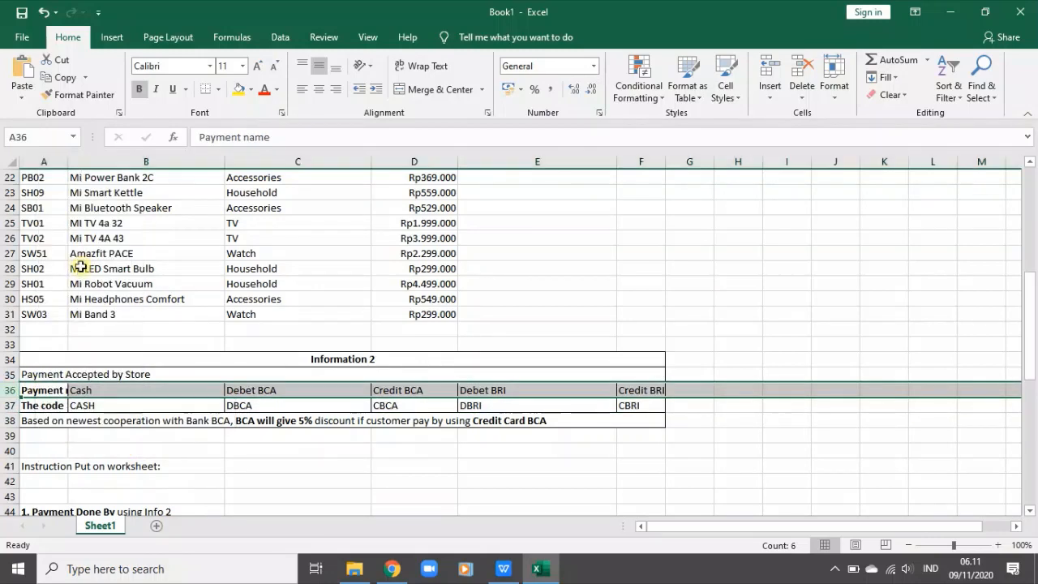
Step: Copy the "The code" row of the Information 2 table into the blank row 36 above the payment names
{"action": "left_click", "coordinate": [9, 420]}
{"action": "key", "text": "ctrl+x"}
{"action": "left_click", "coordinate": [42, 389]}
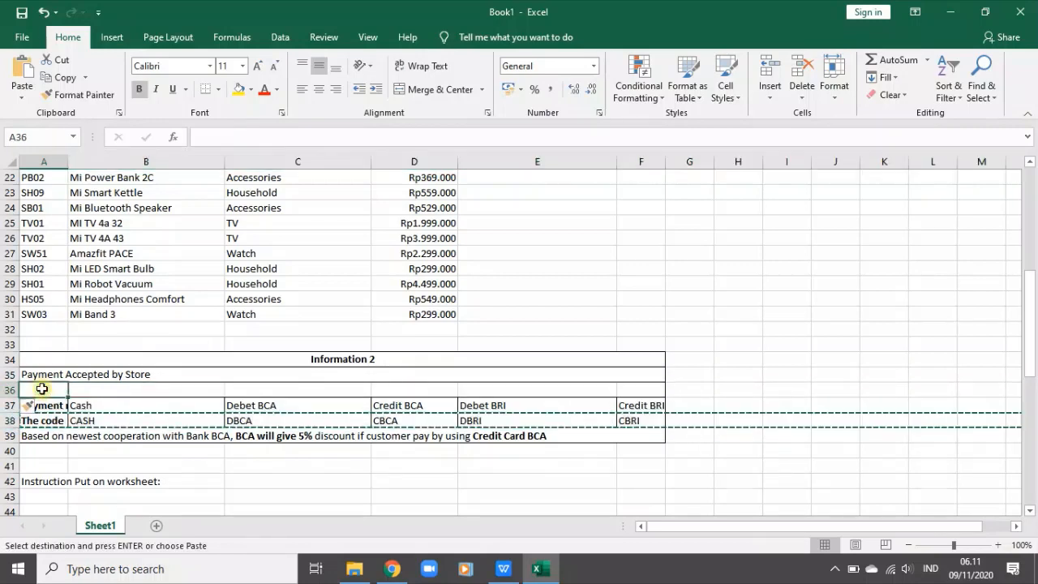
{"action": "key", "text": "ctrl+v"}
{"action": "left_click", "coordinate": [273, 416]}
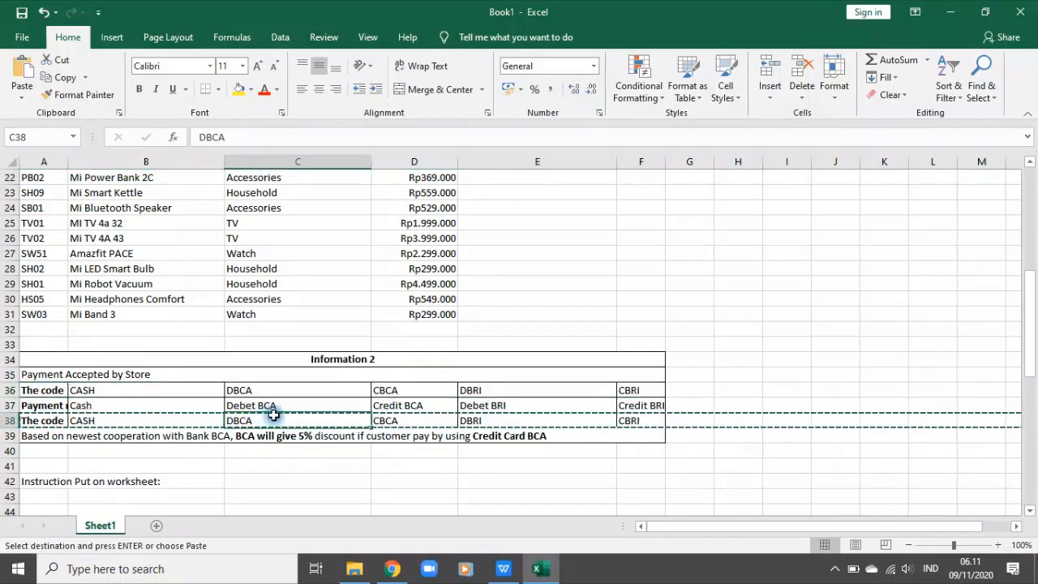
{"action": "key", "text": "Escape"}
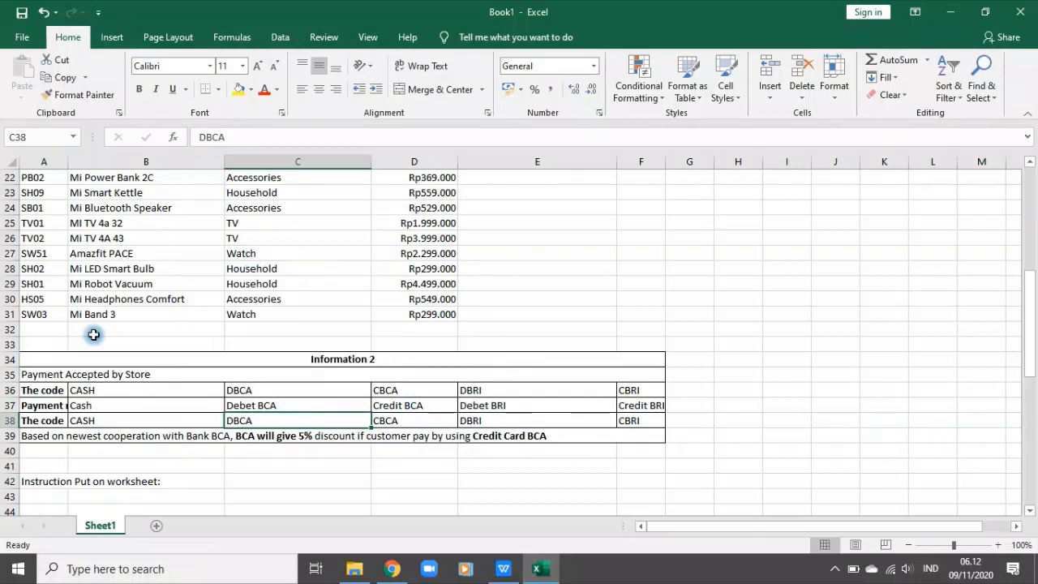
Step: Start an HLOOKUP formula in E5 with the payment code in D5 as the lookup value
{"action": "scroll", "coordinate": [851, 306], "scroll_direction": "up", "scroll_amount": 7}
{"action": "left_click", "coordinate": [539, 238]}
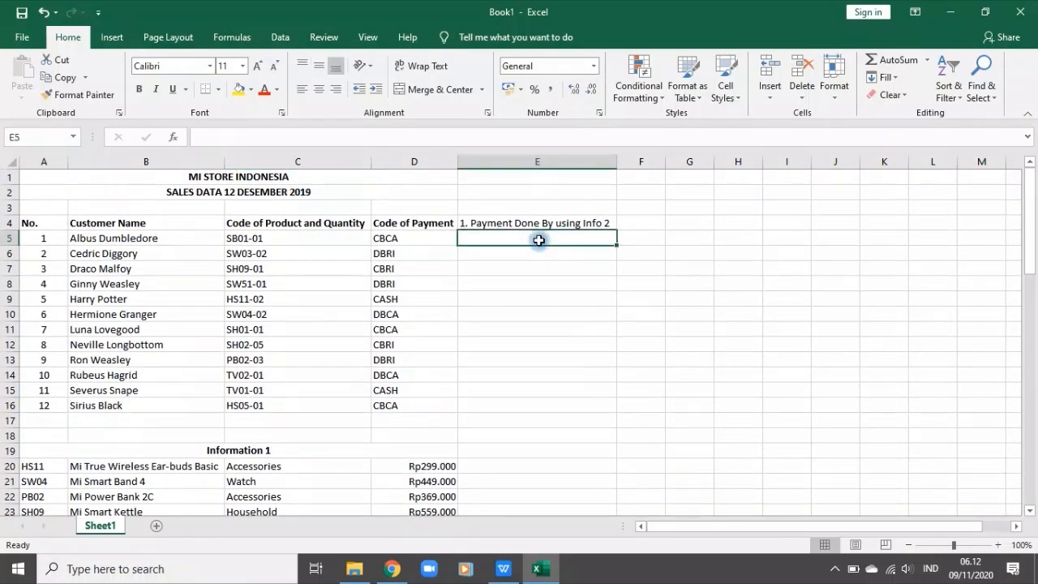
{"action": "type", "text": "=vlo"}
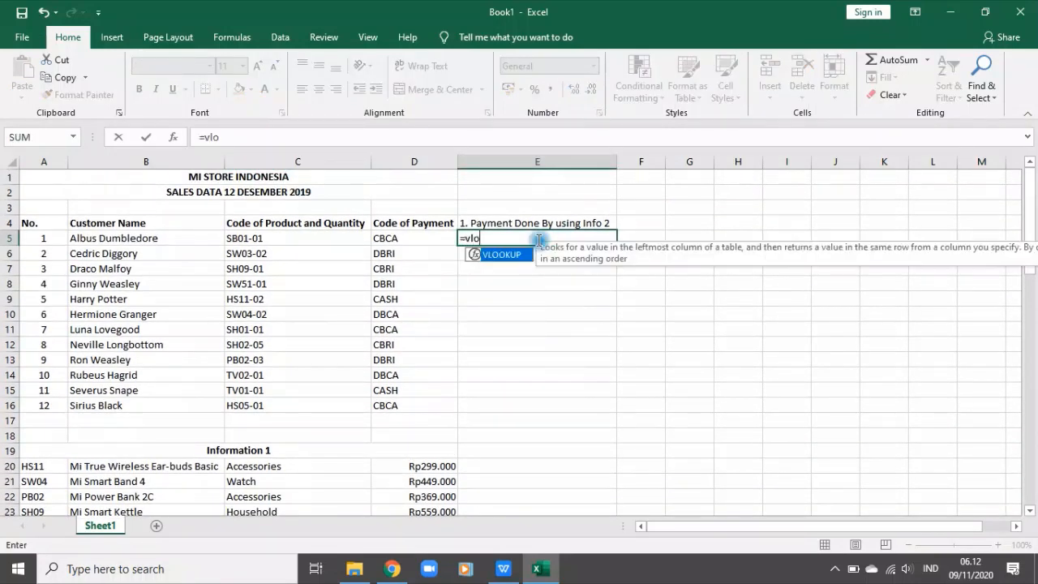
{"action": "key", "text": "Tab"}
{"action": "key", "text": "BackSpace"}
{"action": "key", "text": "BackSpace"}
{"action": "key", "text": "BackSpace"}
{"action": "key", "text": "BackSpace"}
{"action": "type", "text": "hl"}
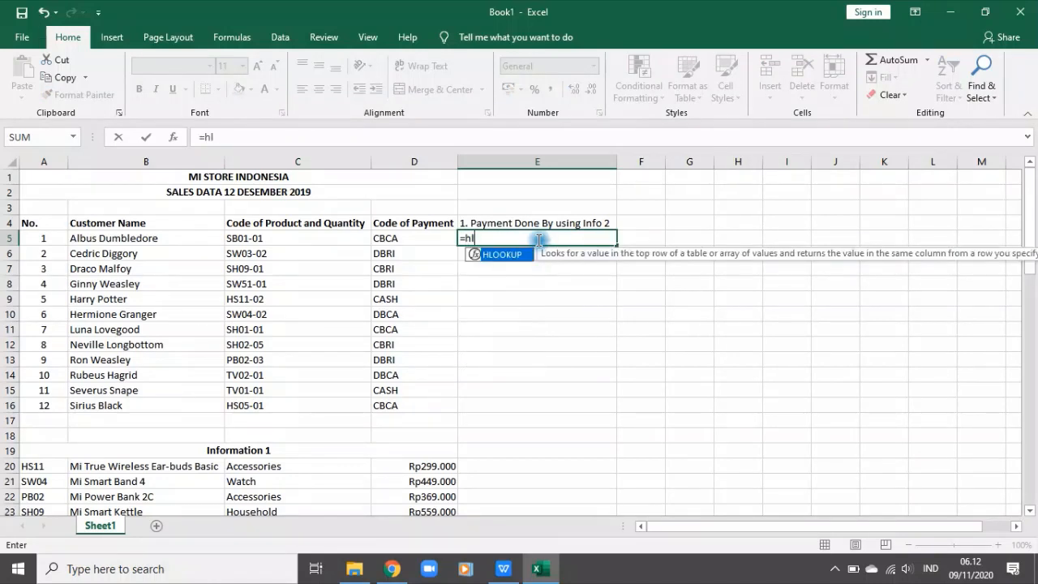
{"action": "type", "text": "o"}
{"action": "key", "text": "Tab"}
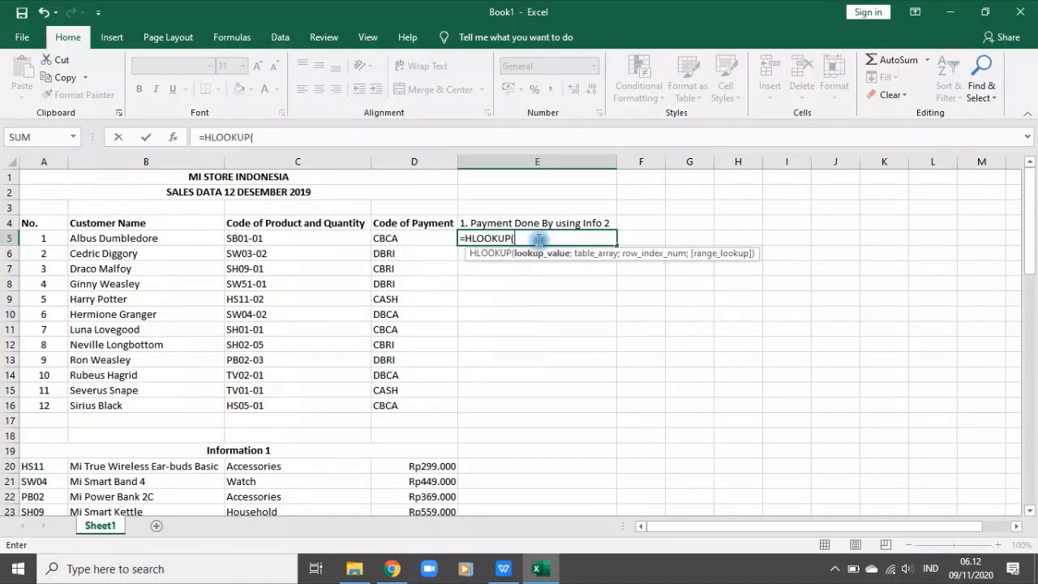
{"action": "left_click", "coordinate": [379, 237]}
{"action": "type", "text": ";"}
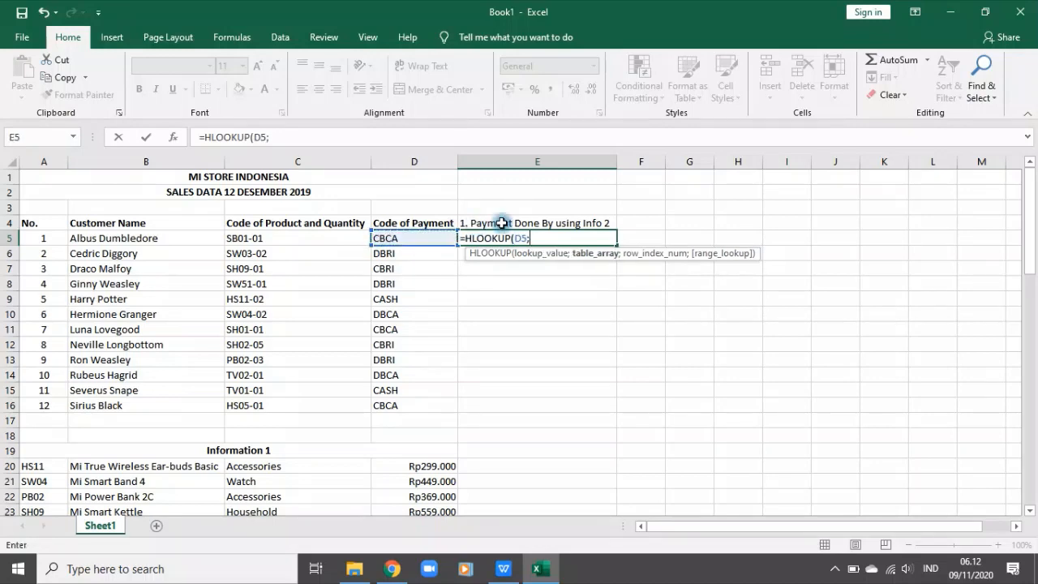
Step: Set the HLOOKUP table array to the code and payment name rows of Information 2, locked as $B$36:$F$37
{"action": "scroll", "coordinate": [607, 366], "scroll_direction": "down", "scroll_amount": 6}
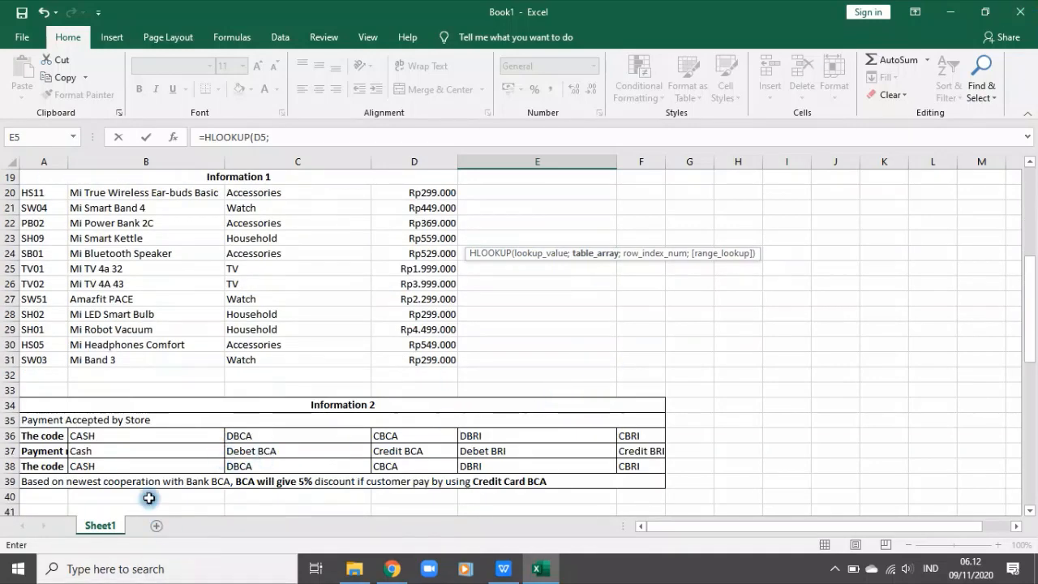
{"action": "mouse_move", "coordinate": [84, 436]}
{"action": "left_mouse_down"}
{"action": "mouse_move", "coordinate": [362, 469]}
{"action": "mouse_move", "coordinate": [629, 464]}
{"action": "mouse_move", "coordinate": [621, 449]}
{"action": "left_mouse_up"}
{"action": "left_click", "coordinate": [279, 137]}
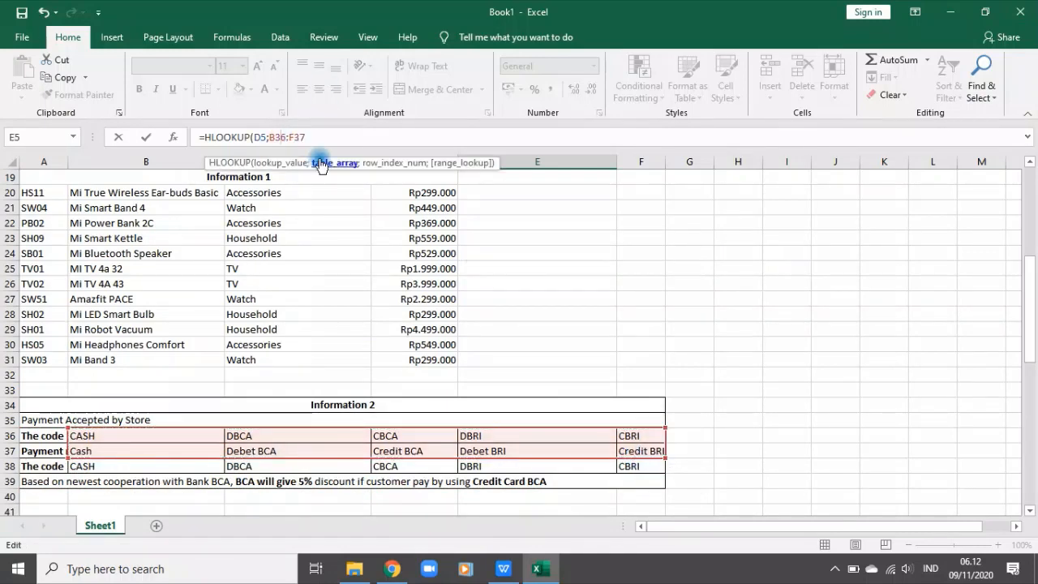
{"action": "key", "text": "F4"}
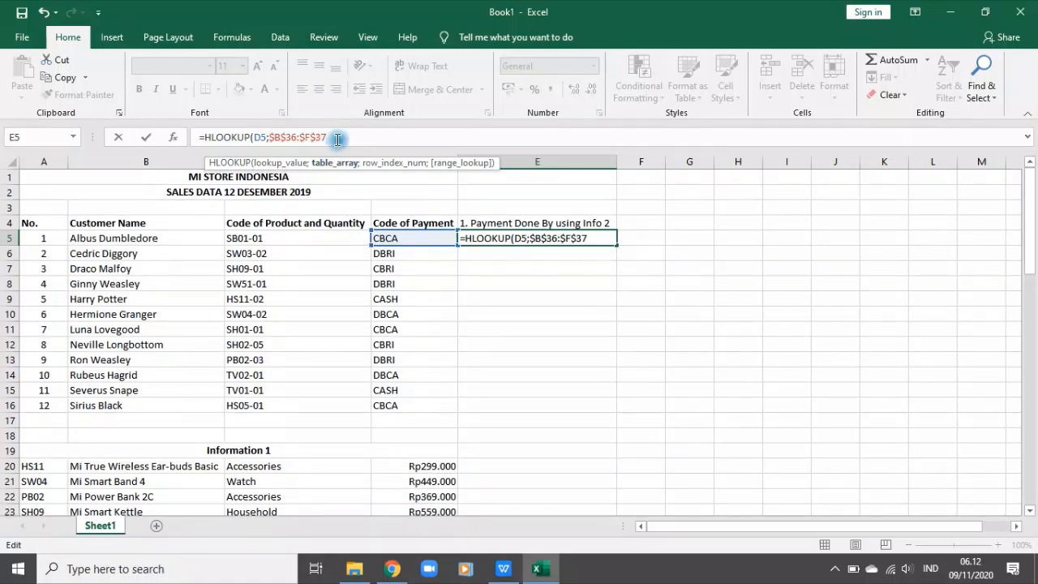
Step: Complete the E5 formula with row index 2 and range lookup 0, and fill it down to E16
{"action": "type", "text": ";2;"}
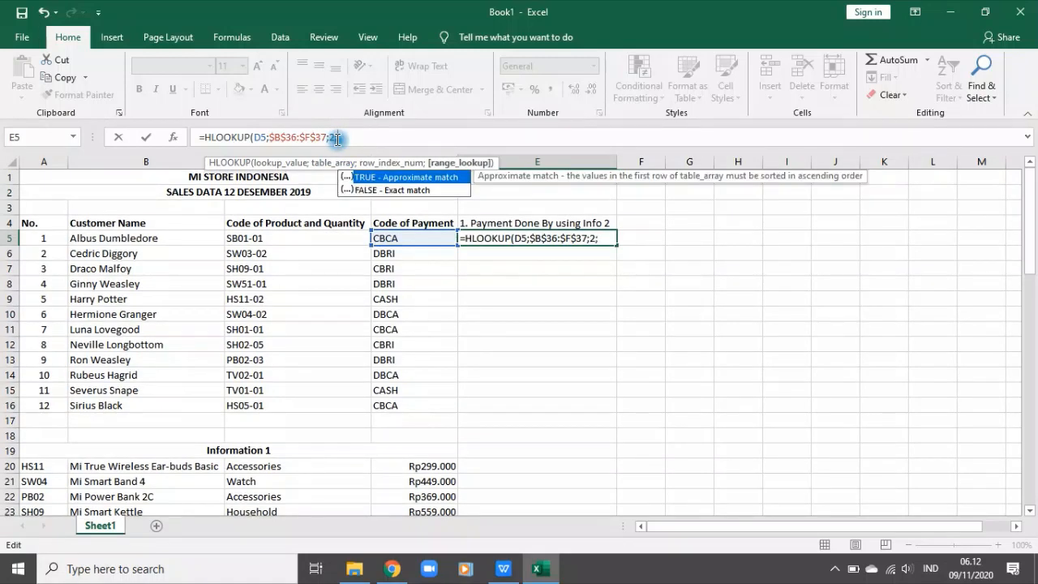
{"action": "type", "text": "0)"}
{"action": "key", "text": "Return"}
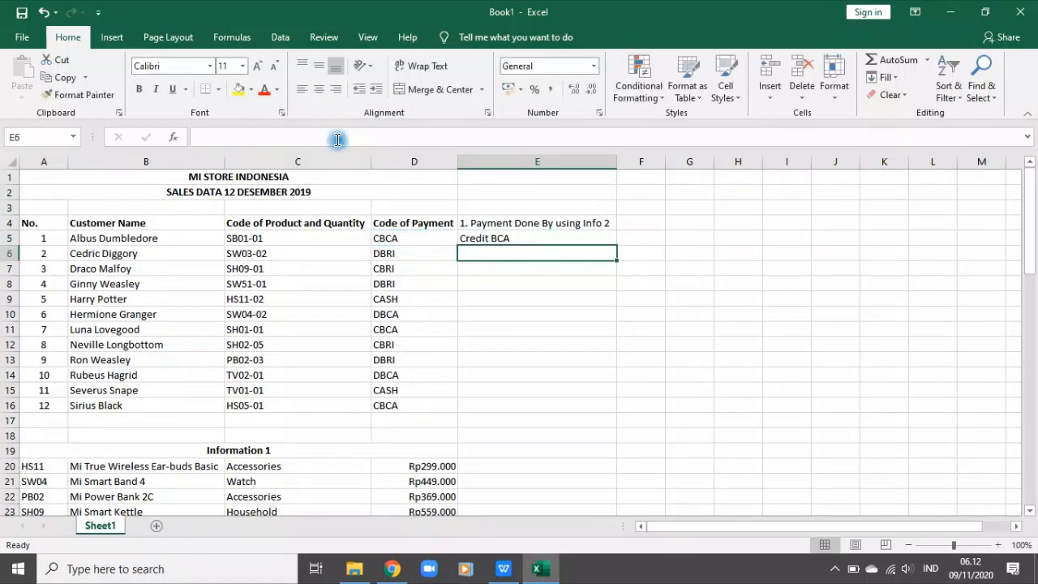
{"action": "left_click", "coordinate": [543, 238]}
{"action": "double_click", "coordinate": [617, 245]}
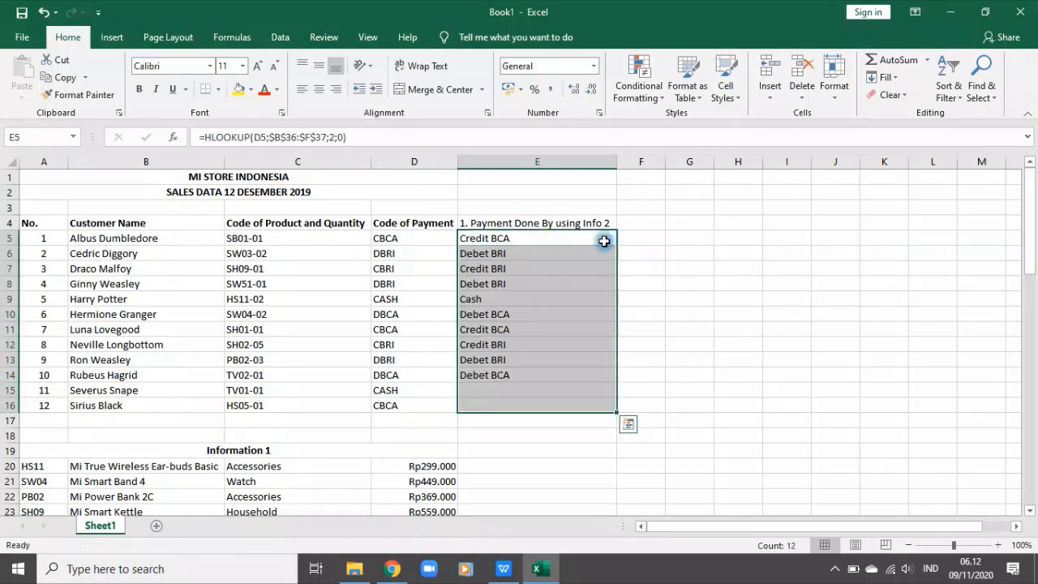
Step: Copy the text "2. Name of Product based on Info 1" from A47 into F4
{"action": "scroll", "coordinate": [612, 333], "scroll_direction": "down", "scroll_amount": 10}
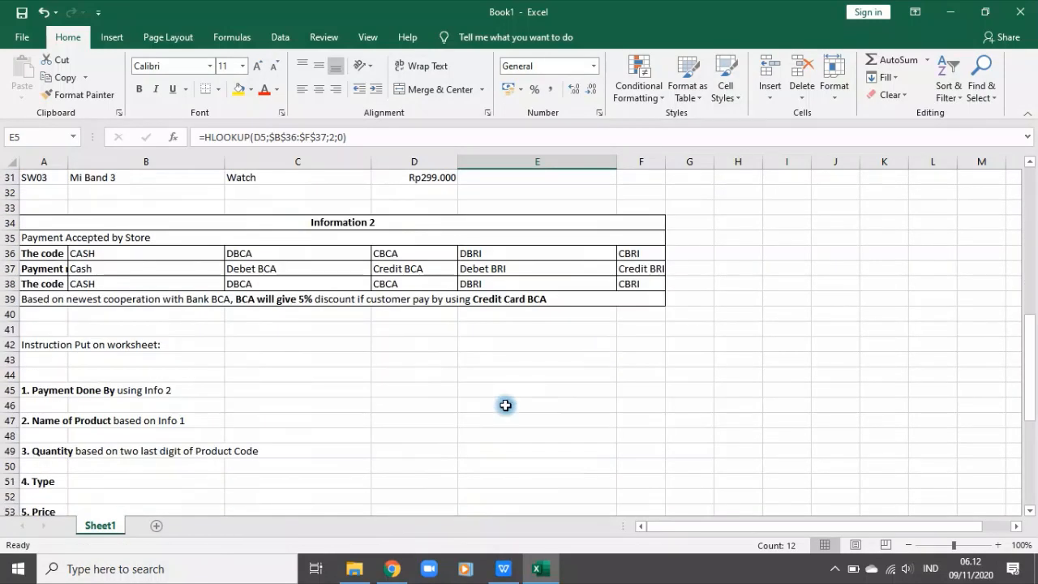
{"action": "left_click", "coordinate": [41, 417]}
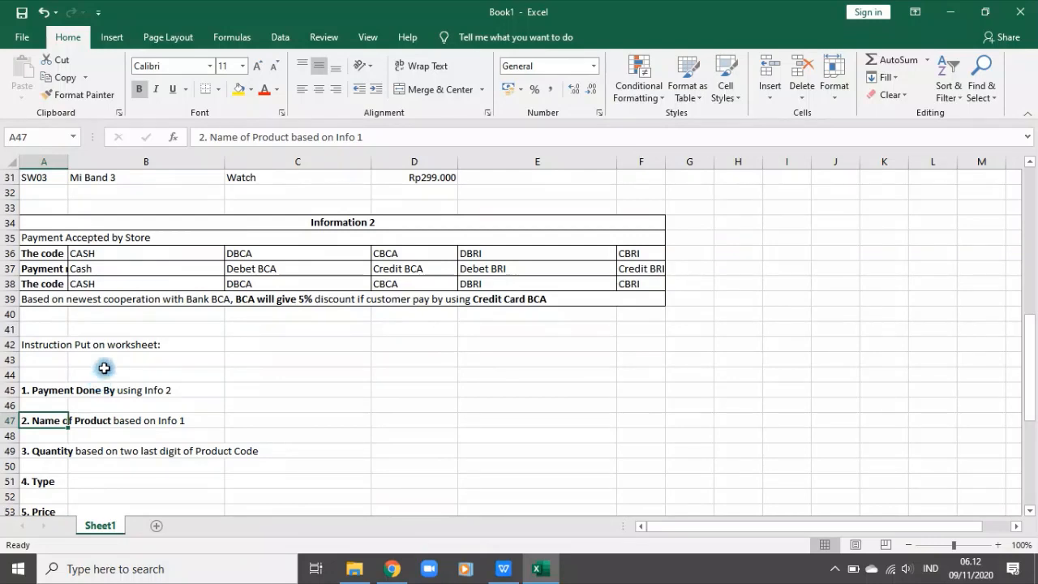
{"action": "left_click_drag", "start_coordinate": [377, 139], "coordinate": [145, 134]}
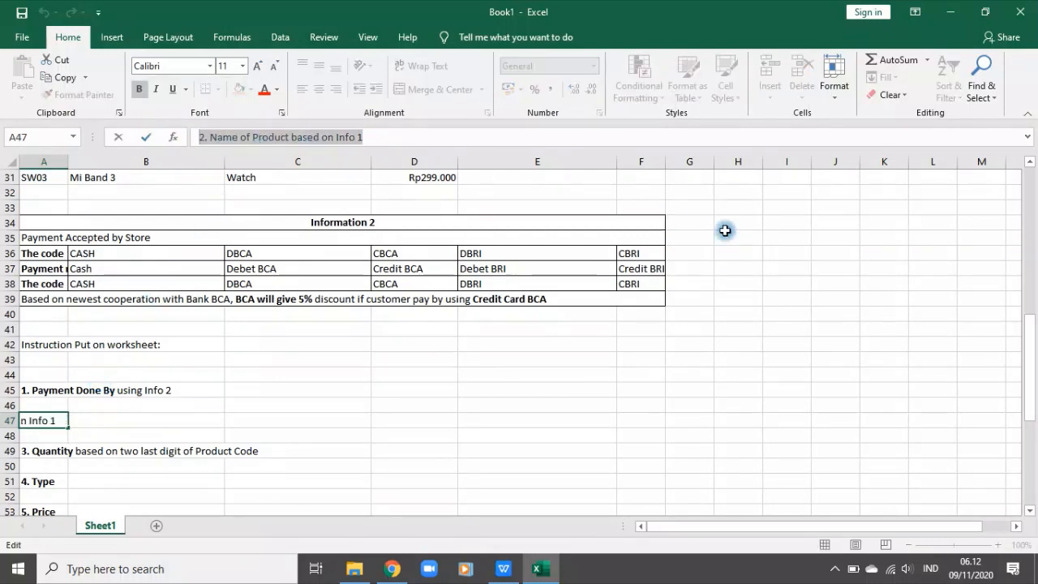
{"action": "scroll", "coordinate": [735, 223], "scroll_direction": "up", "scroll_amount": 5}
{"action": "scroll", "coordinate": [734, 223], "scroll_direction": "up", "scroll_amount": 5}
{"action": "left_click", "coordinate": [640, 222]}
{"action": "key", "text": "ctrl+v"}
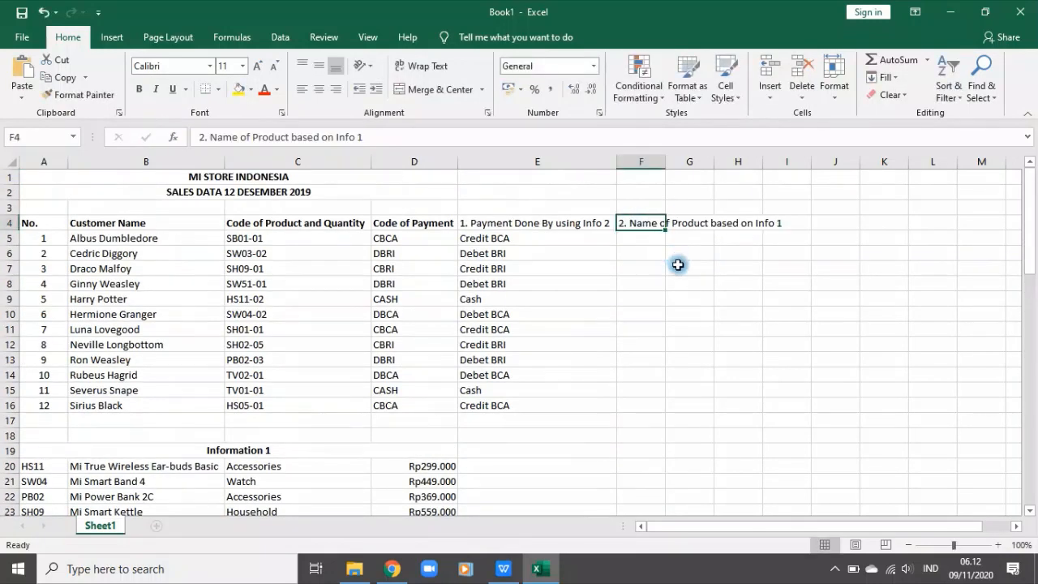
Step: Insert a blank row above the HS11 product row, directly below the Information 1 title
{"action": "left_click", "coordinate": [684, 272]}
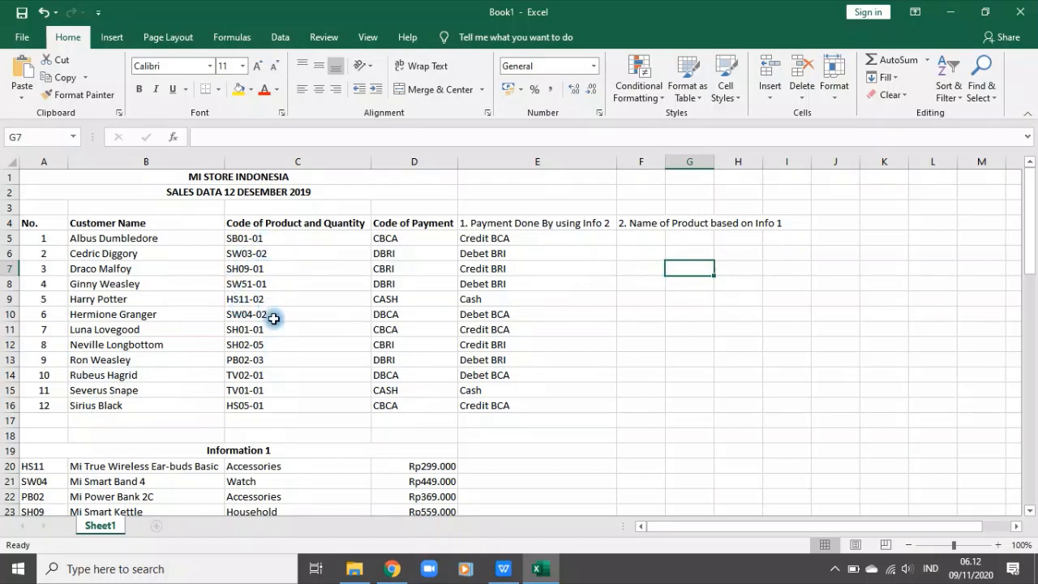
{"action": "scroll", "coordinate": [349, 392], "scroll_direction": "down", "scroll_amount": 5}
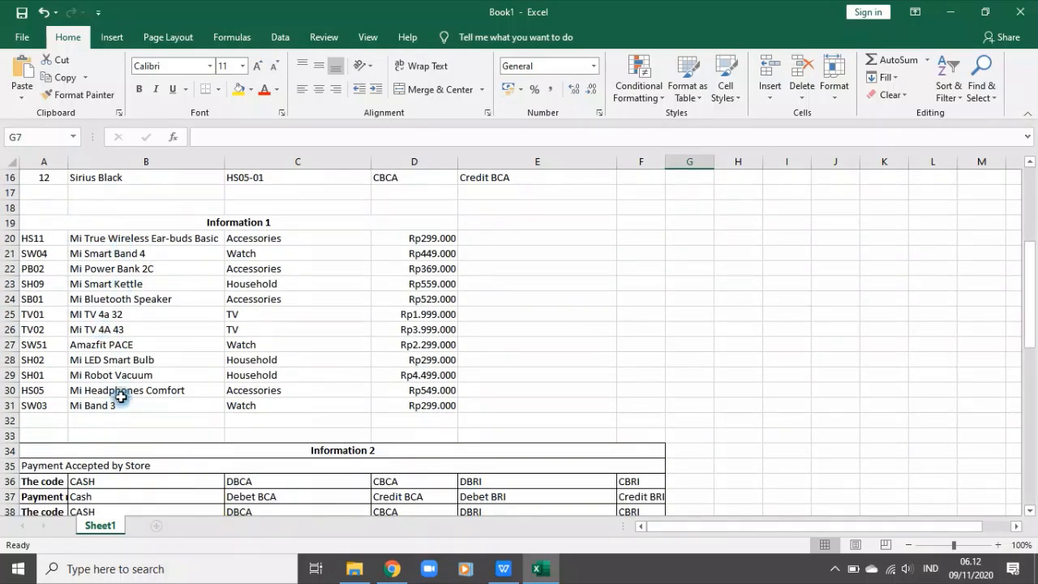
{"action": "left_click", "coordinate": [7, 238]}
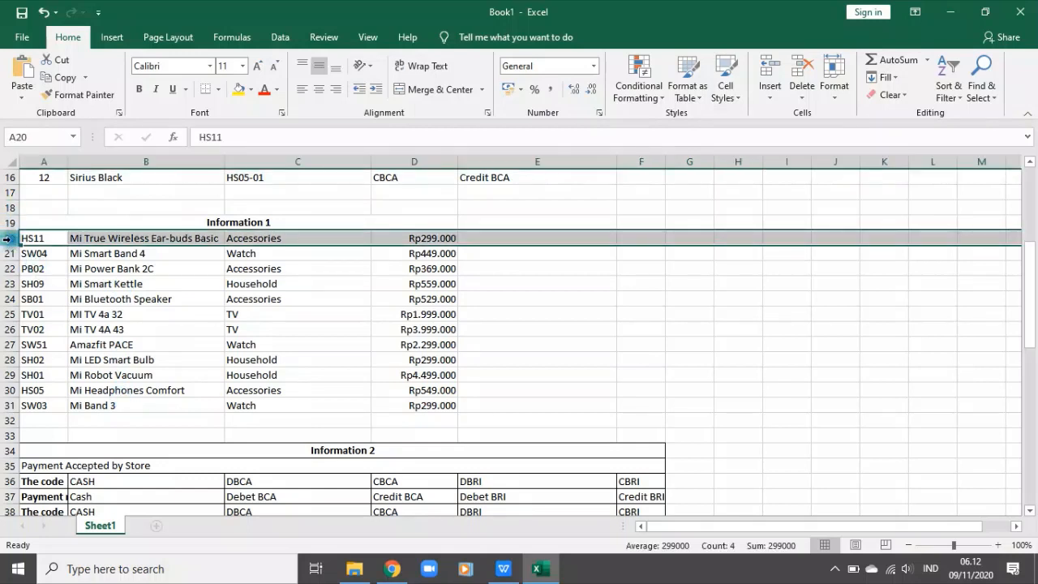
{"action": "right_click", "coordinate": [73, 240]}
{"action": "left_click", "coordinate": [101, 343]}
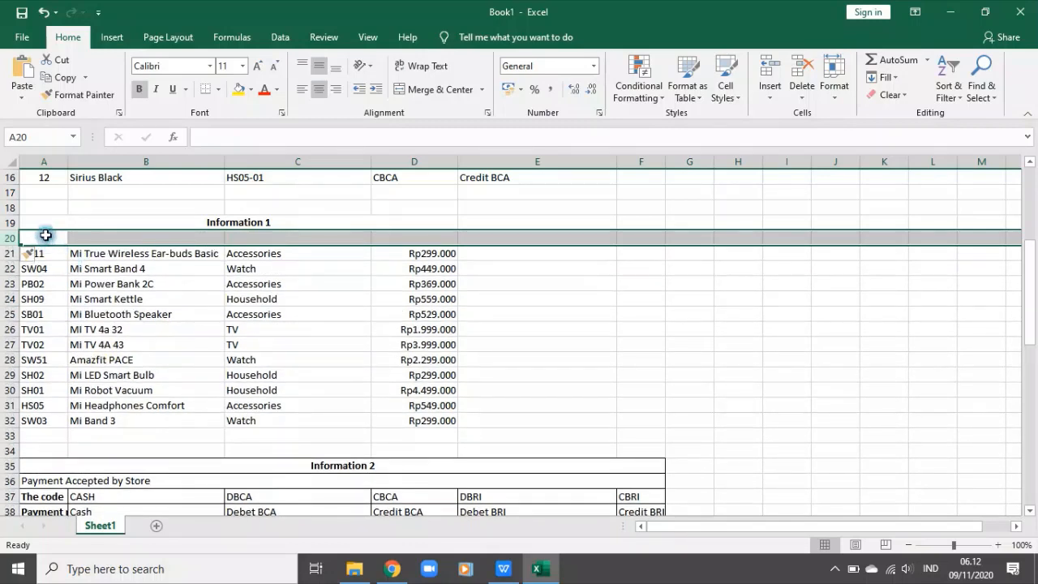
Step: Enter the headings Code, Product Name, Type and Price in A20:D20 of the Information 1 table
{"action": "left_click", "coordinate": [46, 235]}
{"action": "type", "text": "CI"}
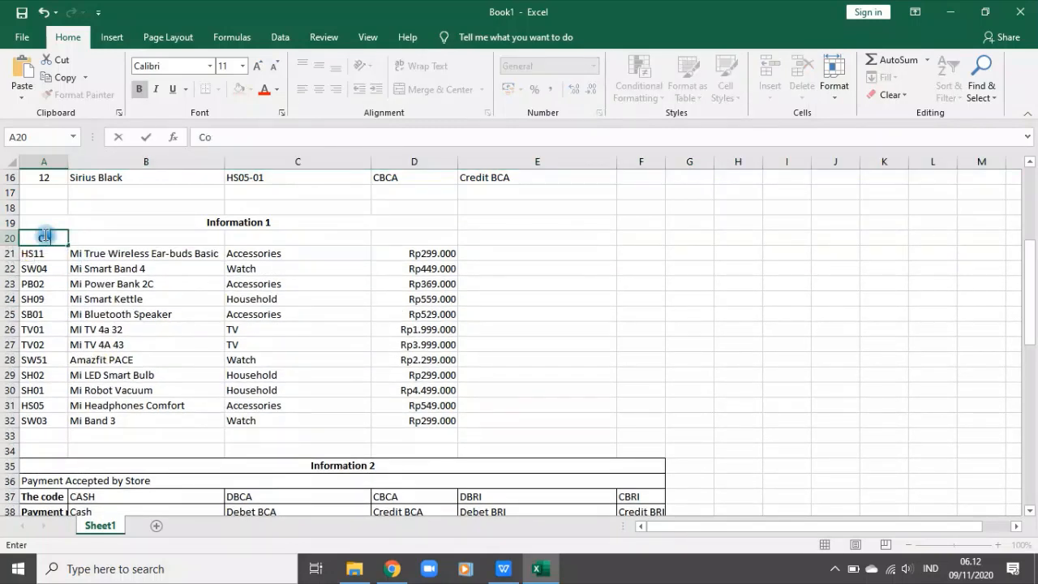
{"action": "key", "text": "Tab"}
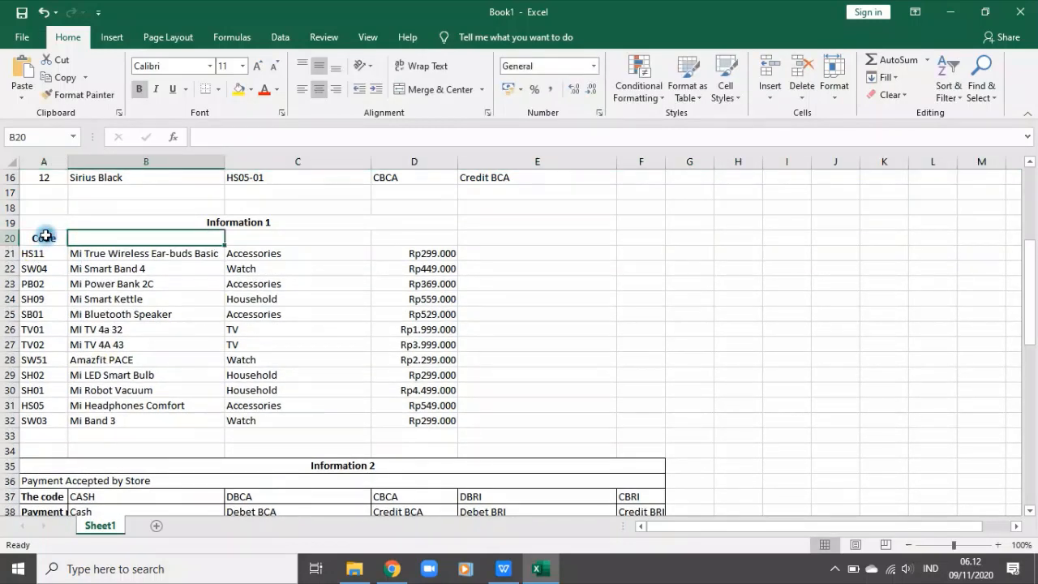
{"action": "type", "text": "Produc"}
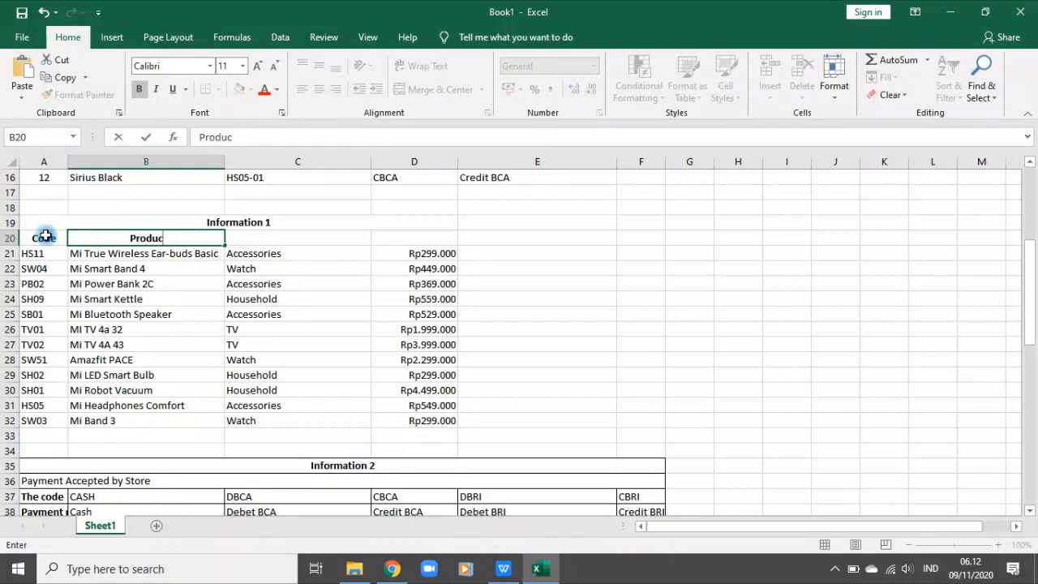
{"action": "type", "text": "t Name"}
{"action": "key", "text": "Tab"}
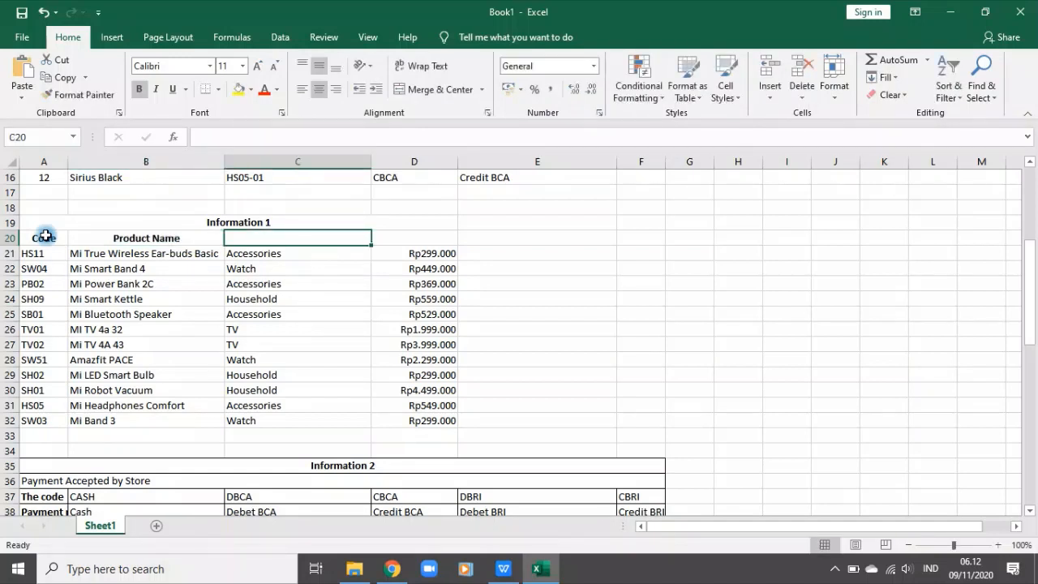
{"action": "type", "text": "TV"}
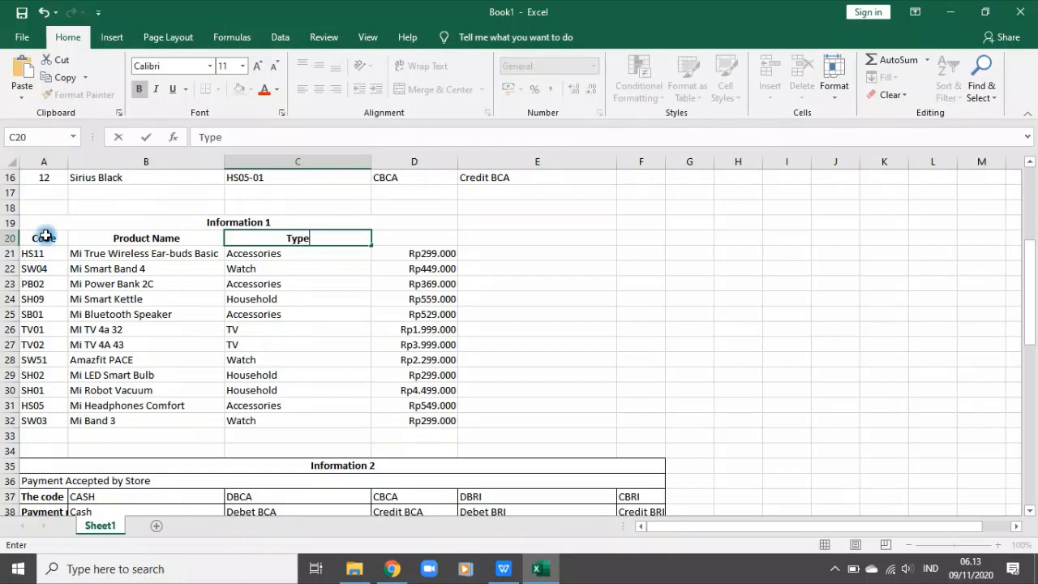
{"action": "type", "text": "pe"}
{"action": "key", "text": "Tab"}
{"action": "type", "text": "P"}
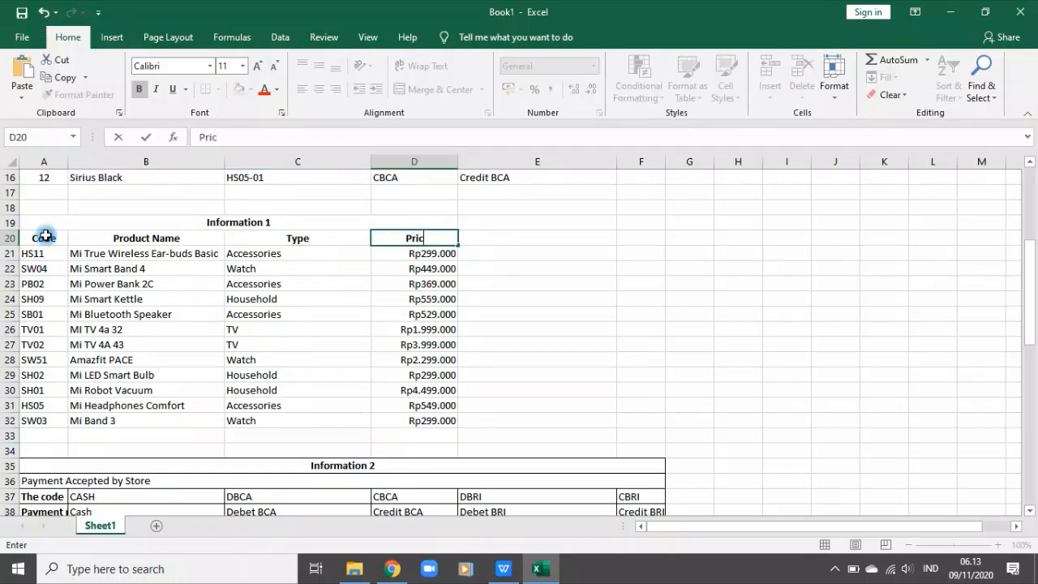
{"action": "key", "text": "Return"}
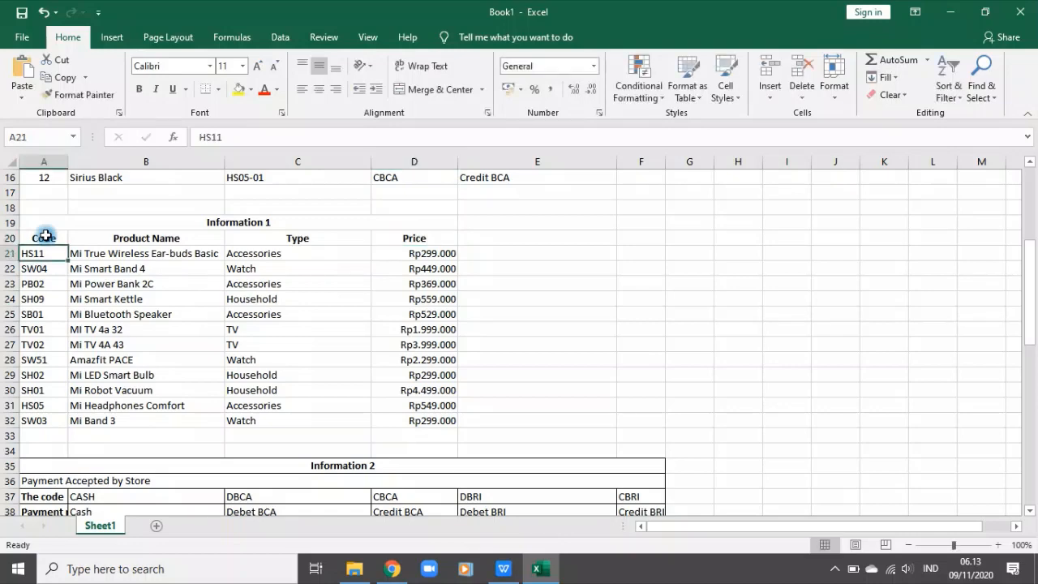
Step: Autofit column F to its heading and review the product and quantity codes in C5:C16
{"action": "scroll", "coordinate": [420, 257], "scroll_direction": "up", "scroll_amount": 5}
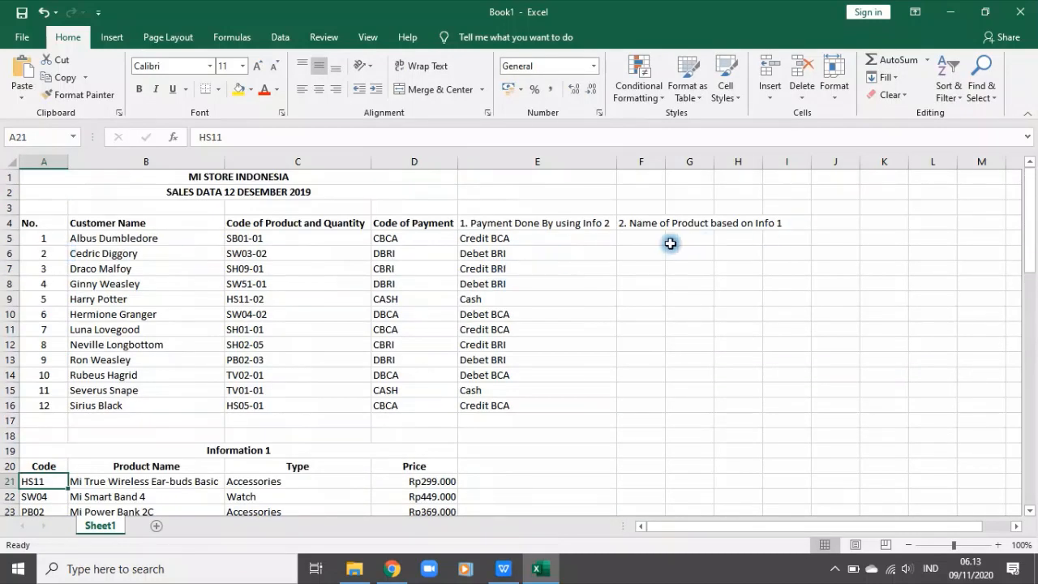
{"action": "double_click", "coordinate": [665, 154]}
{"action": "left_click", "coordinate": [667, 238]}
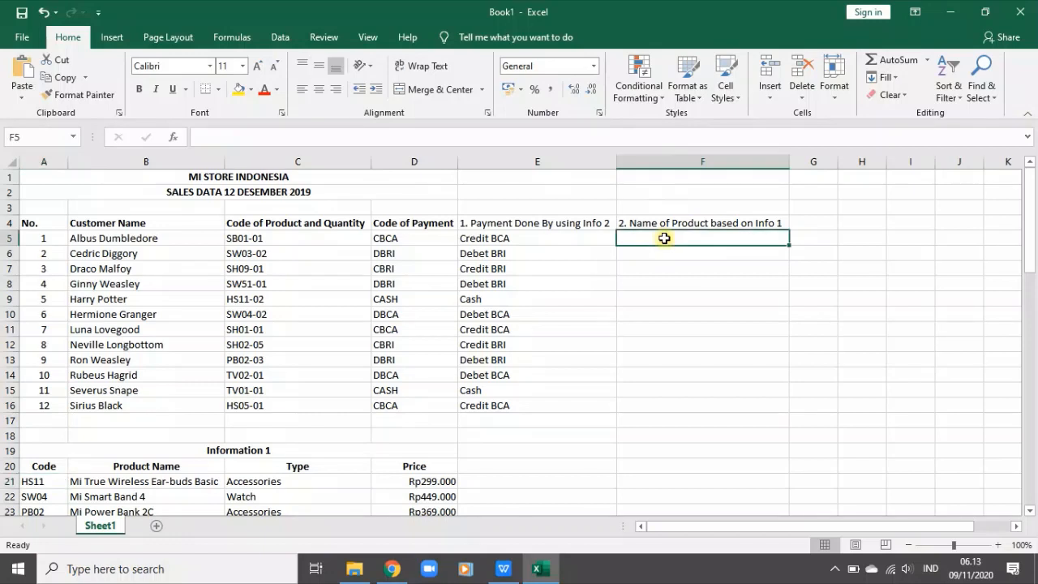
{"action": "left_click", "coordinate": [253, 237]}
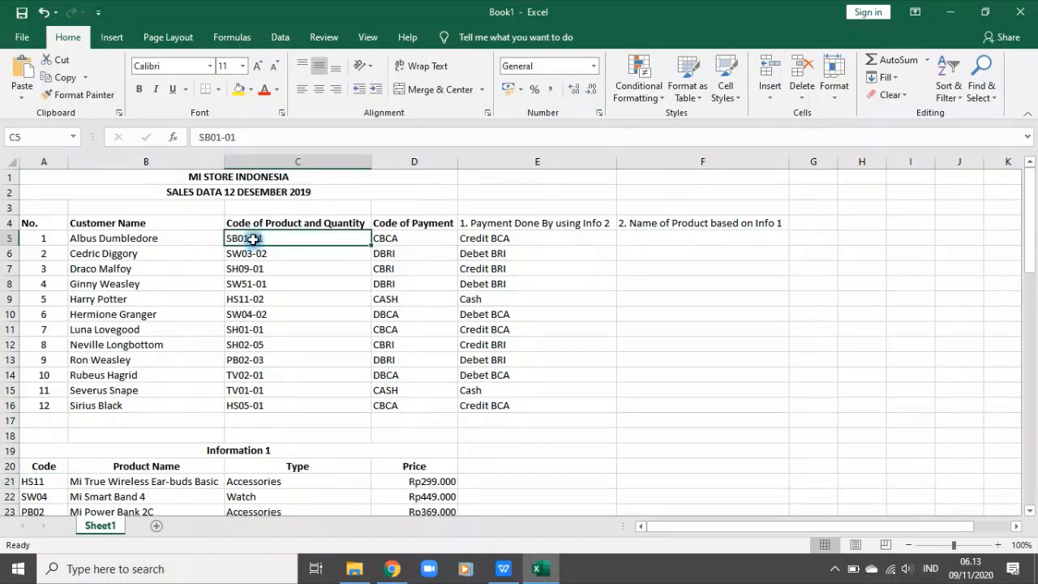
{"action": "left_click_drag", "start_coordinate": [254, 239], "coordinate": [278, 399]}
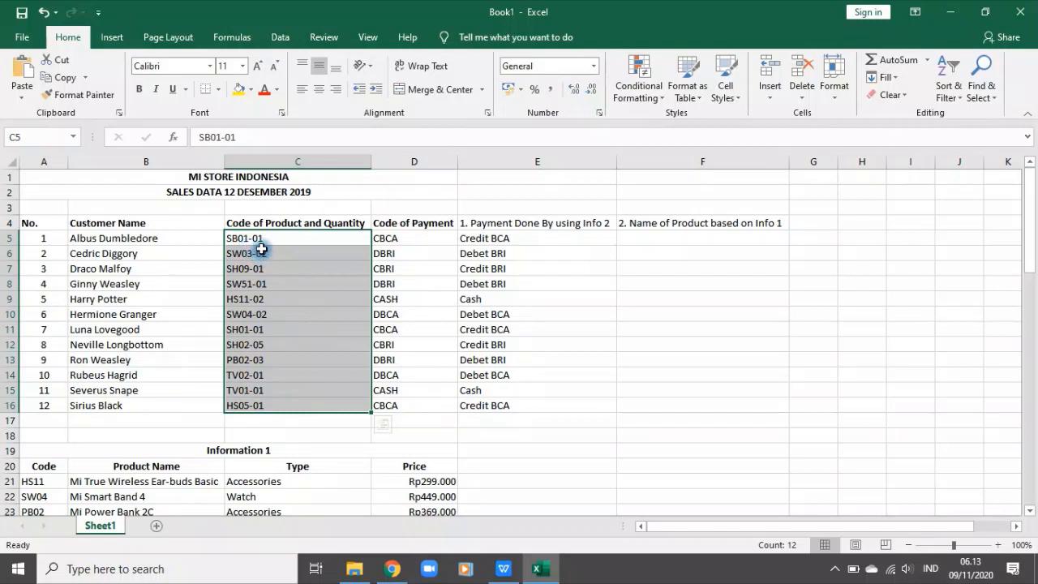
Step: Enter a LEFT formula in F5 that extracts the first 4 characters of the code in C5
{"action": "left_click", "coordinate": [633, 240]}
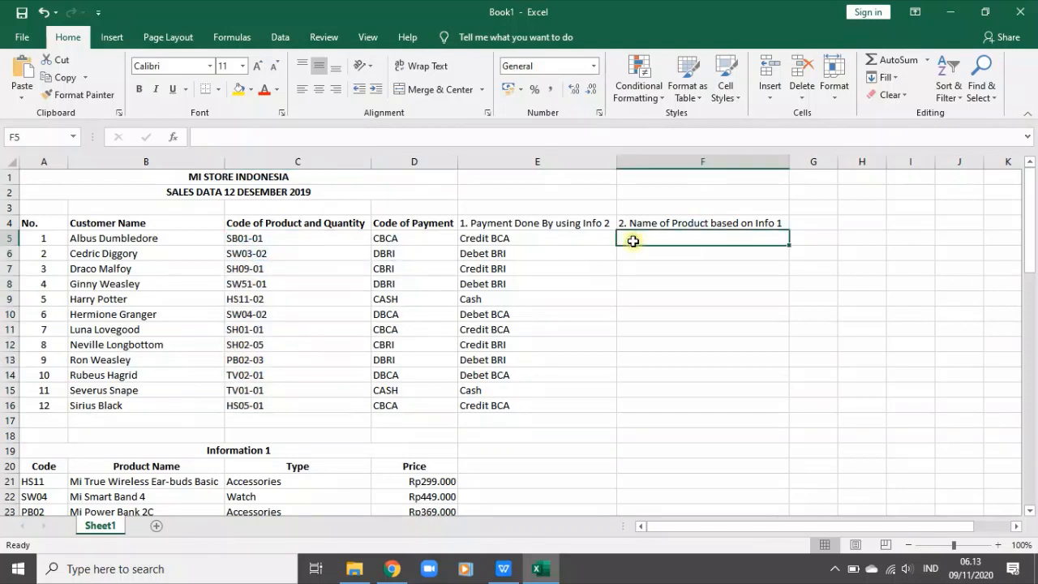
{"action": "type", "text": "="}
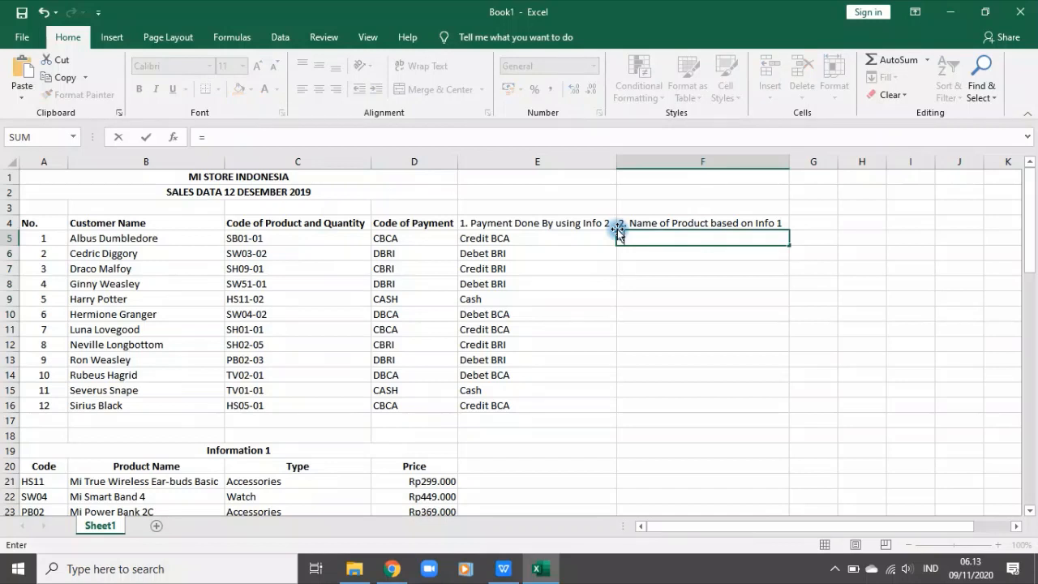
{"action": "type", "text": "left"}
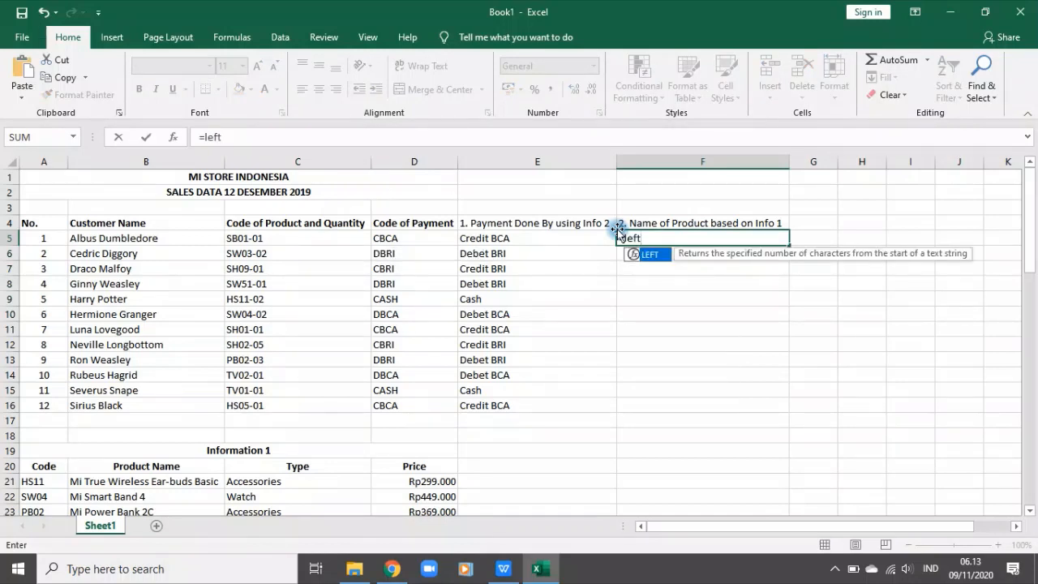
{"action": "key", "text": "Tab"}
{"action": "left_click", "coordinate": [289, 237]}
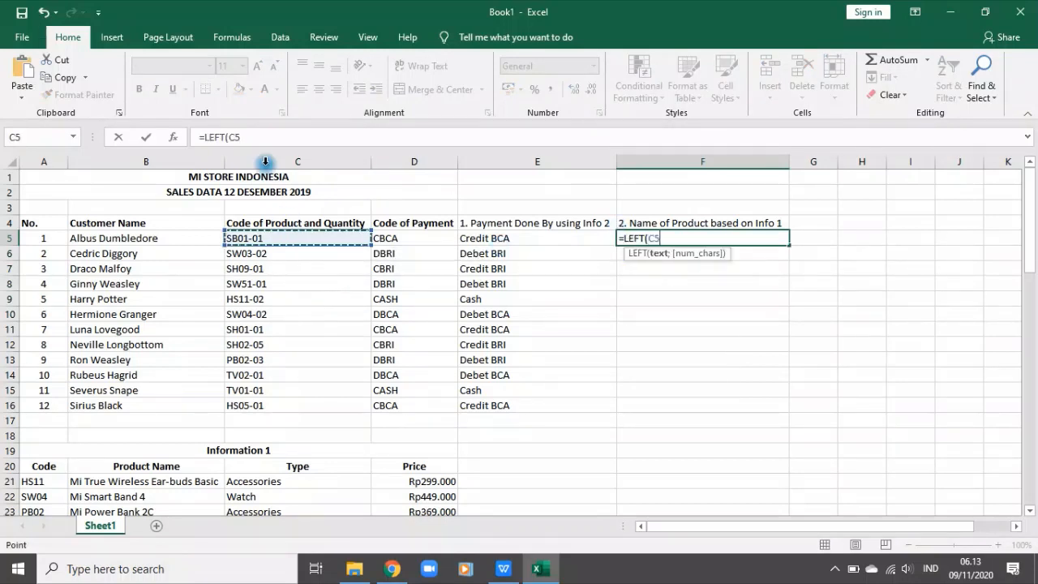
{"action": "left_click", "coordinate": [260, 139]}
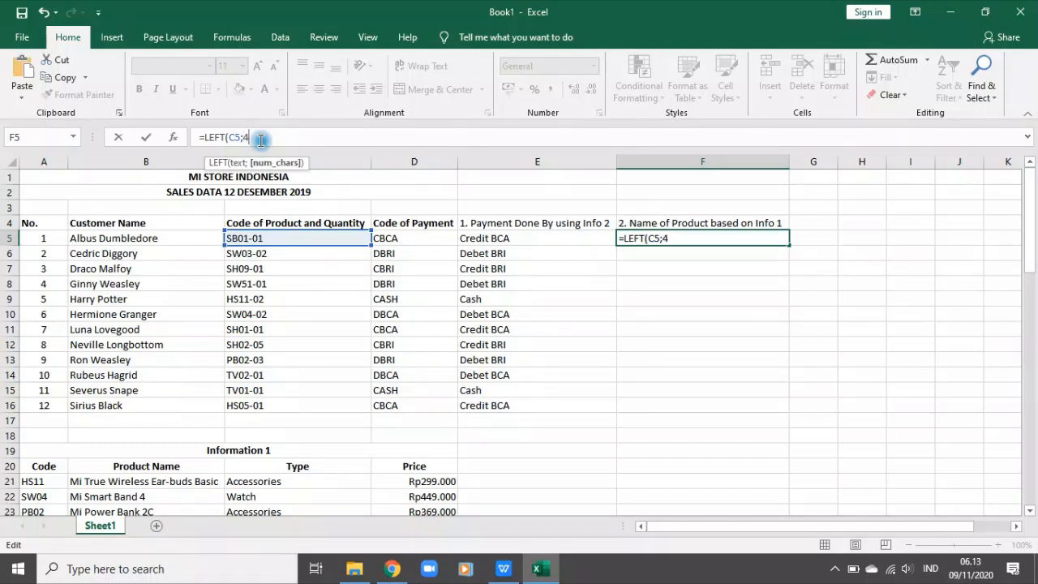
{"action": "key", "text": "Return"}
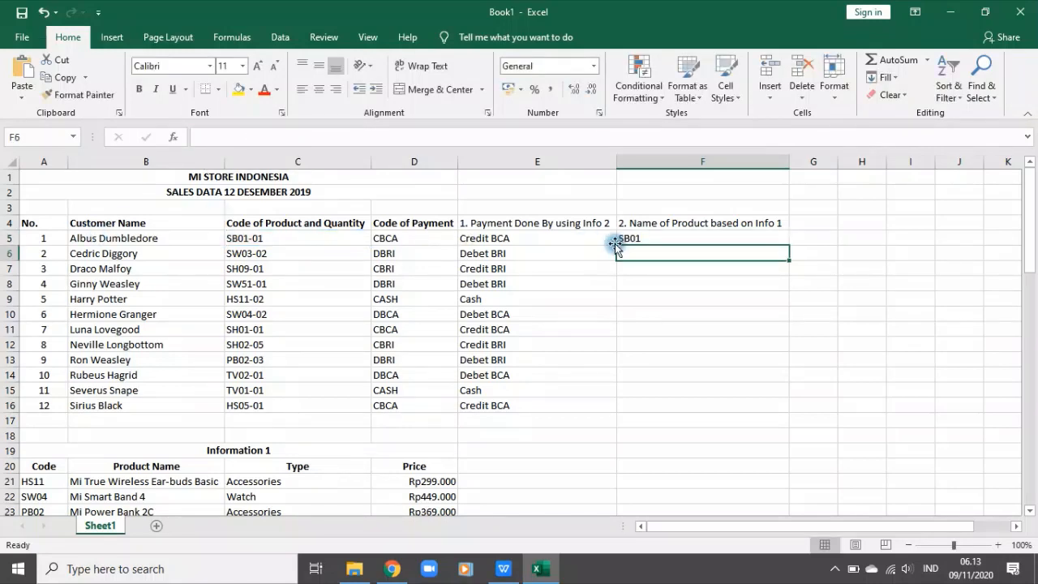
Step: Fill the LEFT formula from F5 down through F16
{"action": "key", "text": "Up"}
{"action": "scroll", "coordinate": [690, 278], "scroll_direction": "down", "scroll_amount": 5}
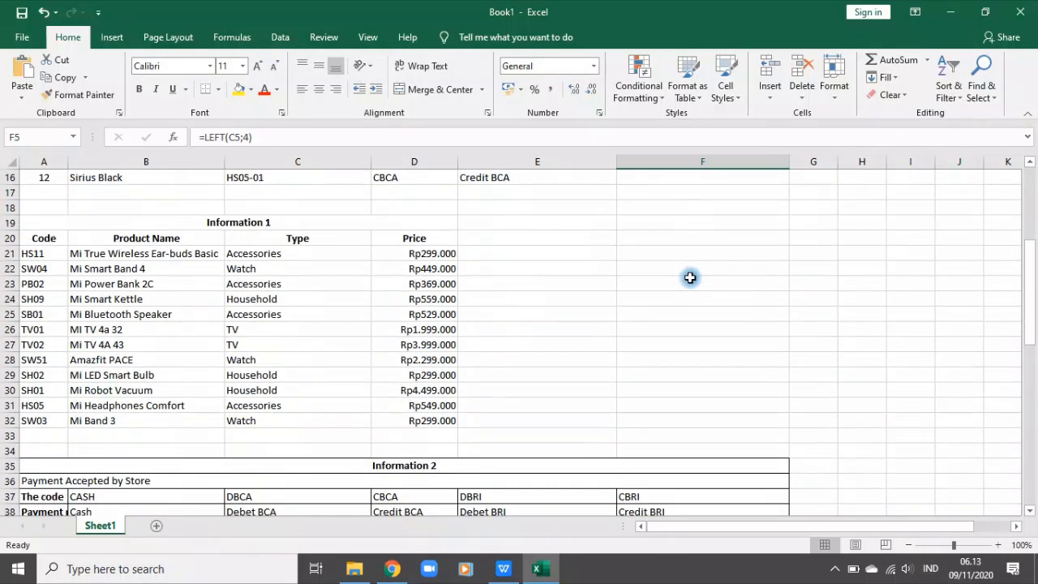
{"action": "scroll", "coordinate": [689, 277], "scroll_direction": "up", "scroll_amount": 5}
{"action": "double_click", "coordinate": [790, 248]}
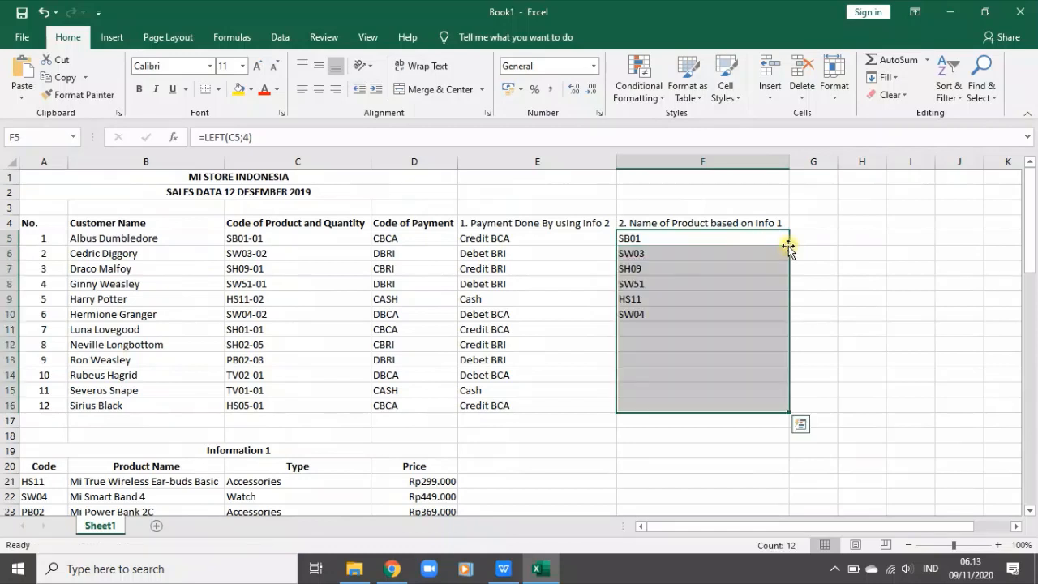
Step: Wrap the F5 formula in VLOOKUP, using LEFT(C5;4) as the lookup value
{"action": "left_click", "coordinate": [647, 238]}
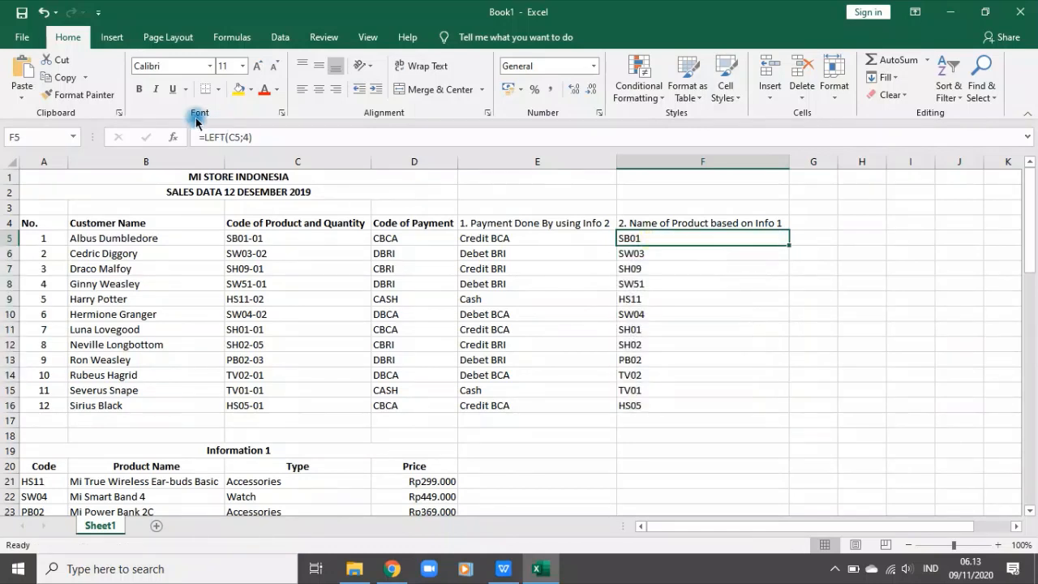
{"action": "left_click", "coordinate": [213, 137]}
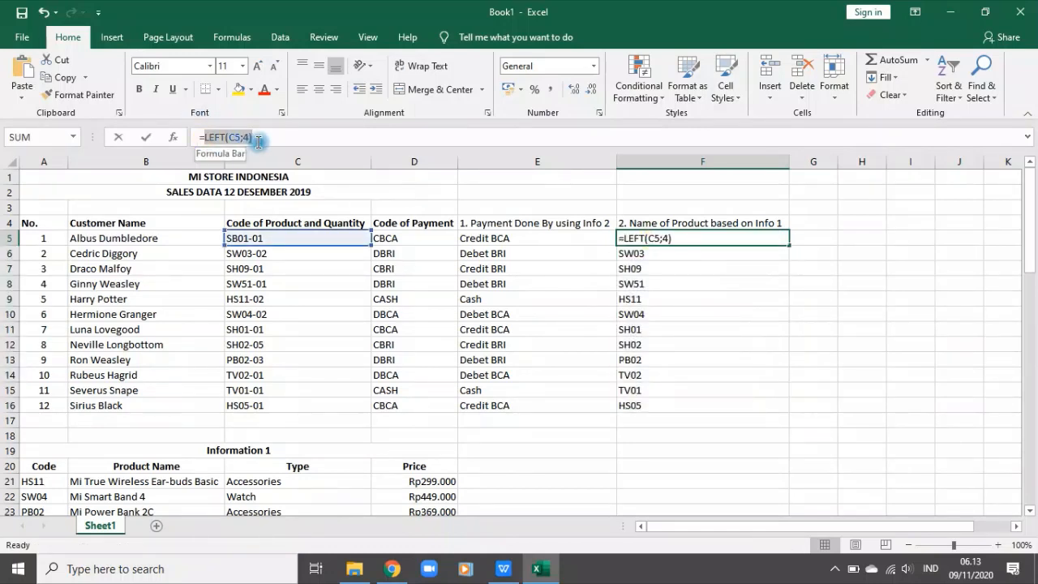
{"action": "left_click_drag", "start_coordinate": [205, 137], "coordinate": [284, 145]}
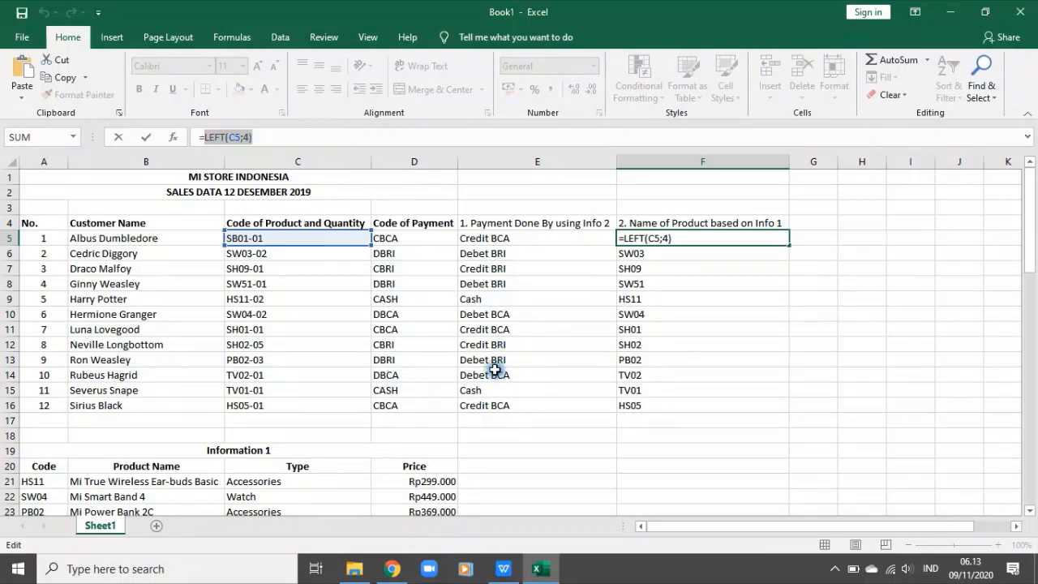
{"action": "scroll", "coordinate": [482, 381], "scroll_direction": "down", "scroll_amount": 2}
{"action": "scroll", "coordinate": [475, 378], "scroll_direction": "up", "scroll_amount": 2}
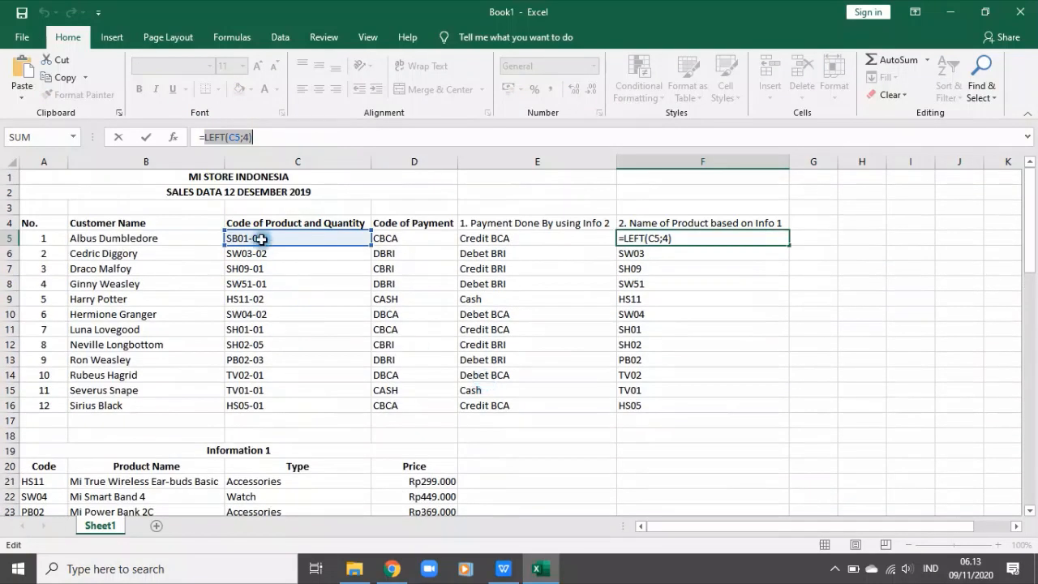
{"action": "left_click", "coordinate": [203, 137]}
{"action": "type", "text": "vlo"}
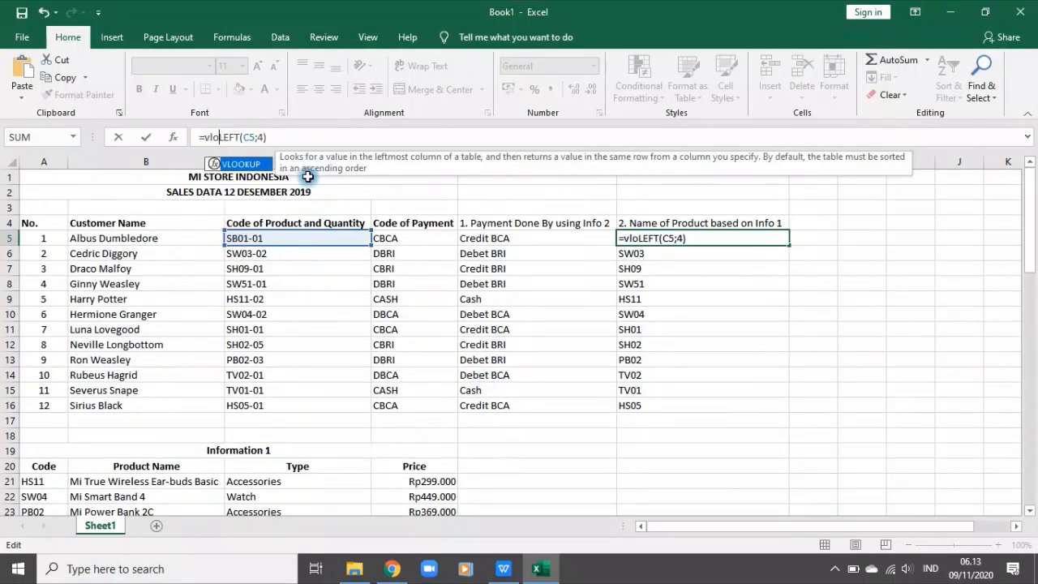
{"action": "key", "text": "Tab"}
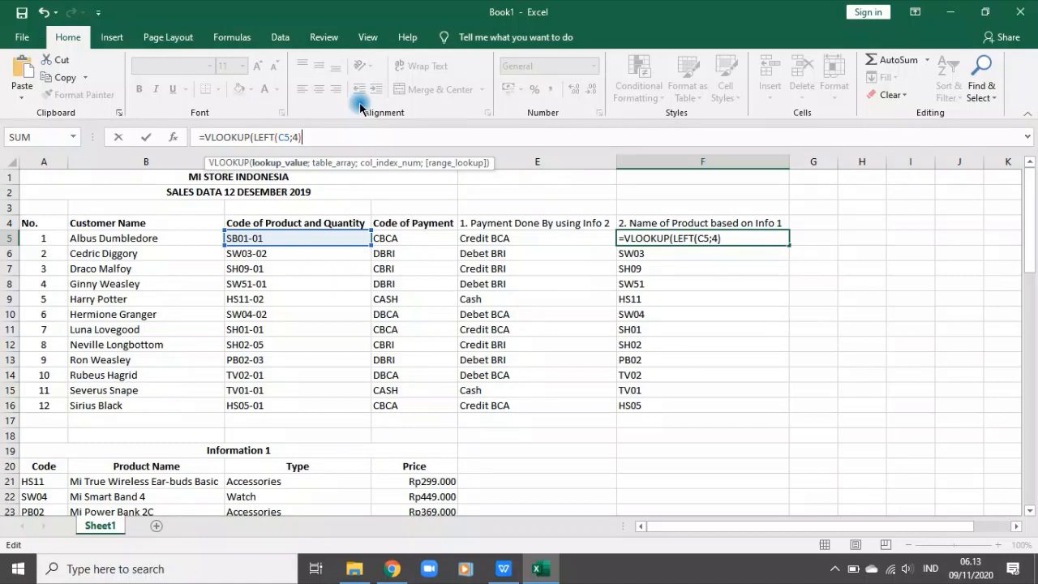
{"action": "type", "text": ";"}
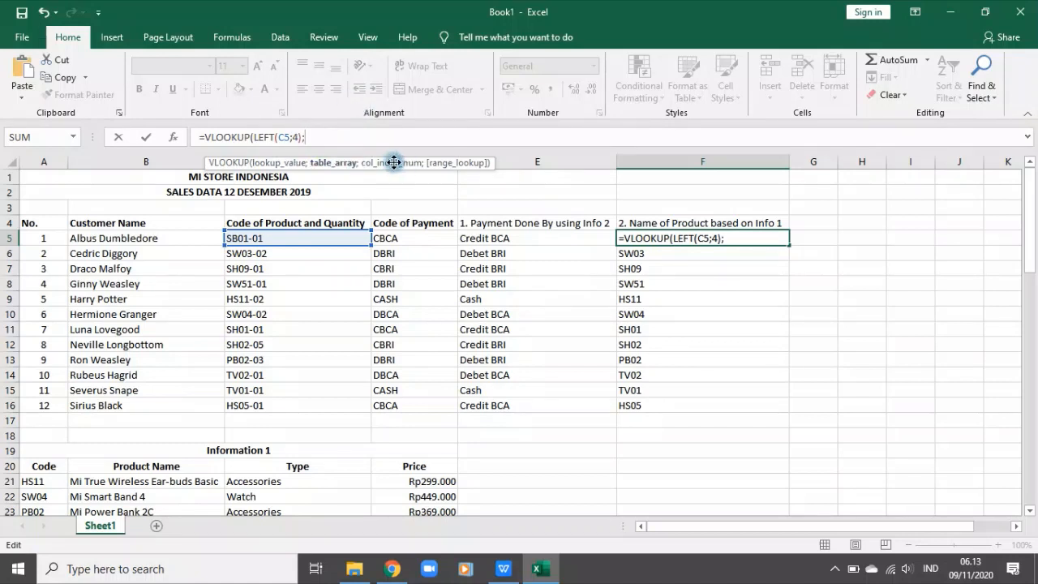
Step: Complete the F5 VLOOKUP with the absolute table range $A$21:$D$32, column index 2 and range lookup 0
{"action": "scroll", "coordinate": [389, 213], "scroll_direction": "down", "scroll_amount": 4}
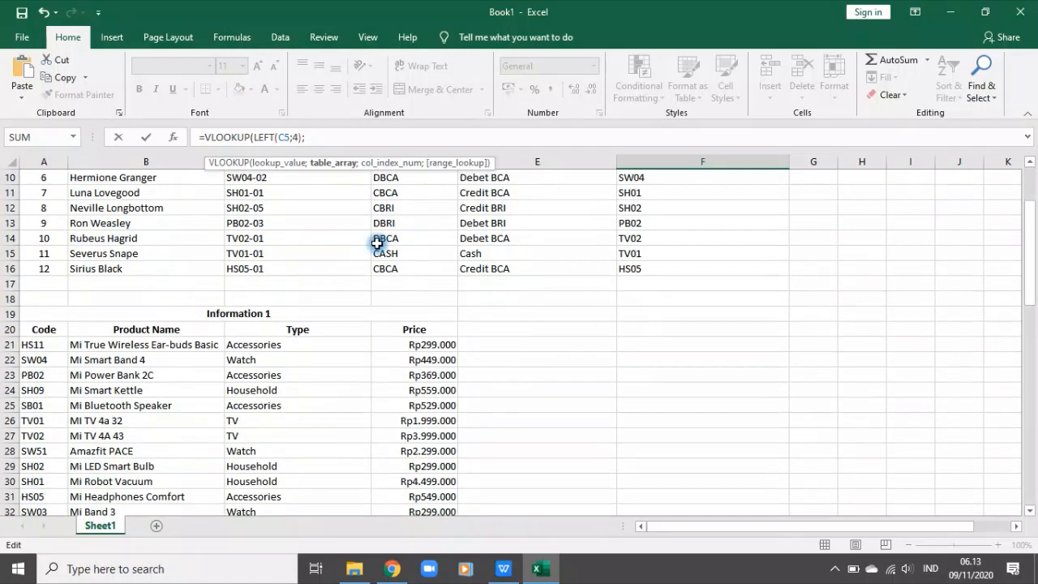
{"action": "left_click_drag", "start_coordinate": [28, 302], "coordinate": [434, 462]}
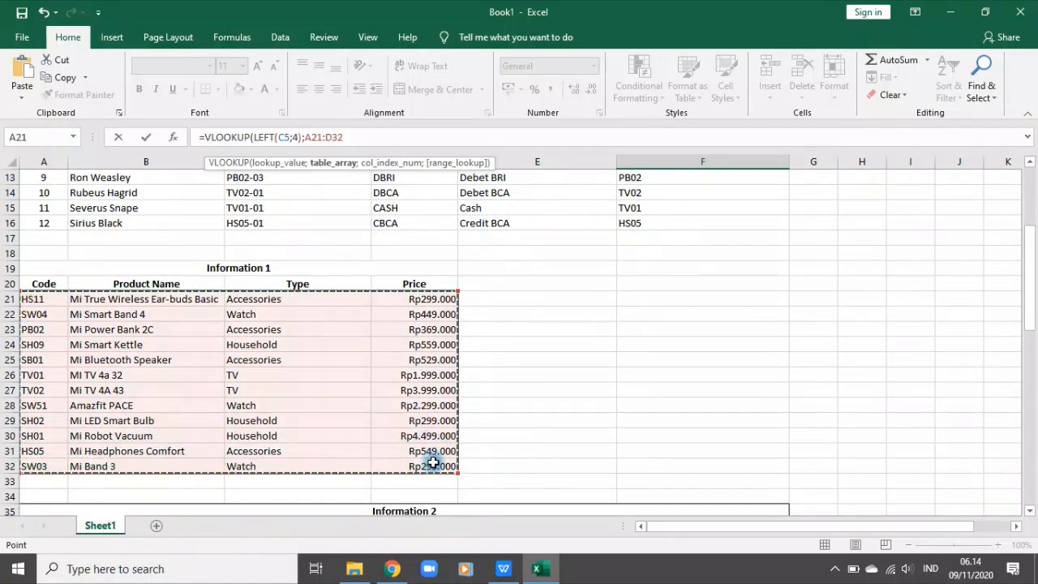
{"action": "key", "text": "F4"}
{"action": "scroll", "coordinate": [433, 462], "scroll_direction": "up", "scroll_amount": 4}
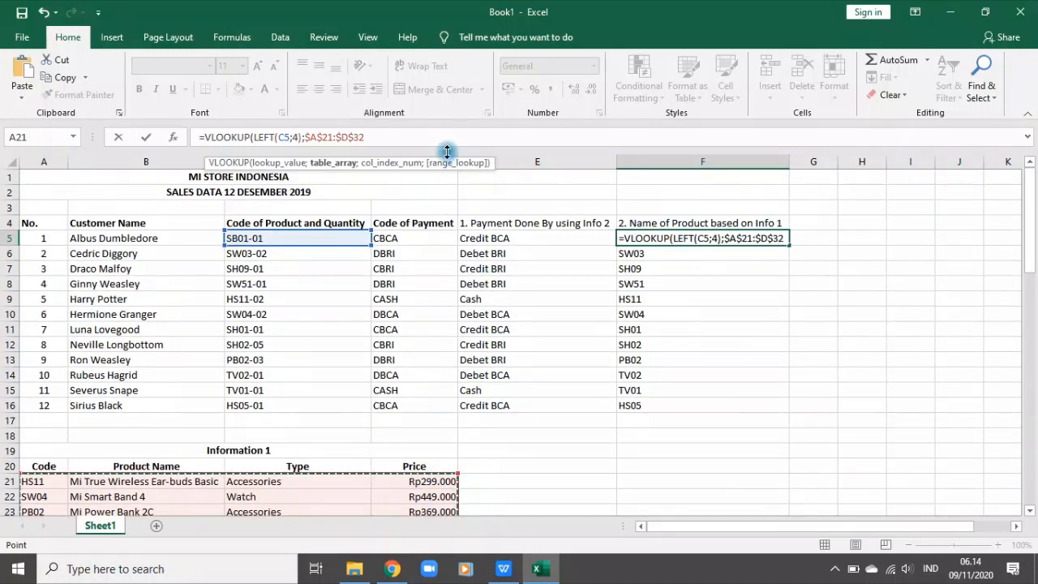
{"action": "type", "text": ";2"}
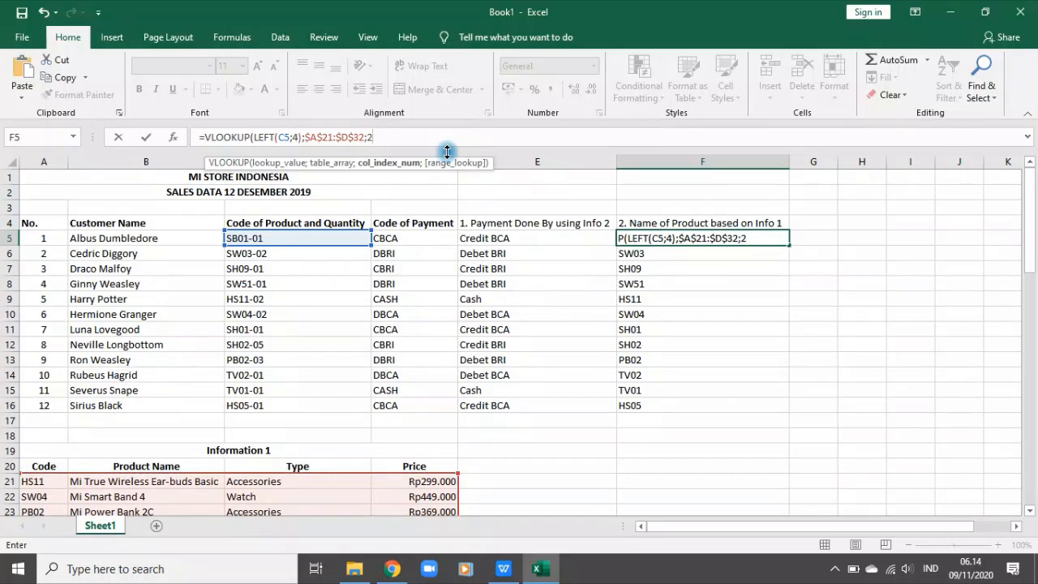
{"action": "type", "text": ";"}
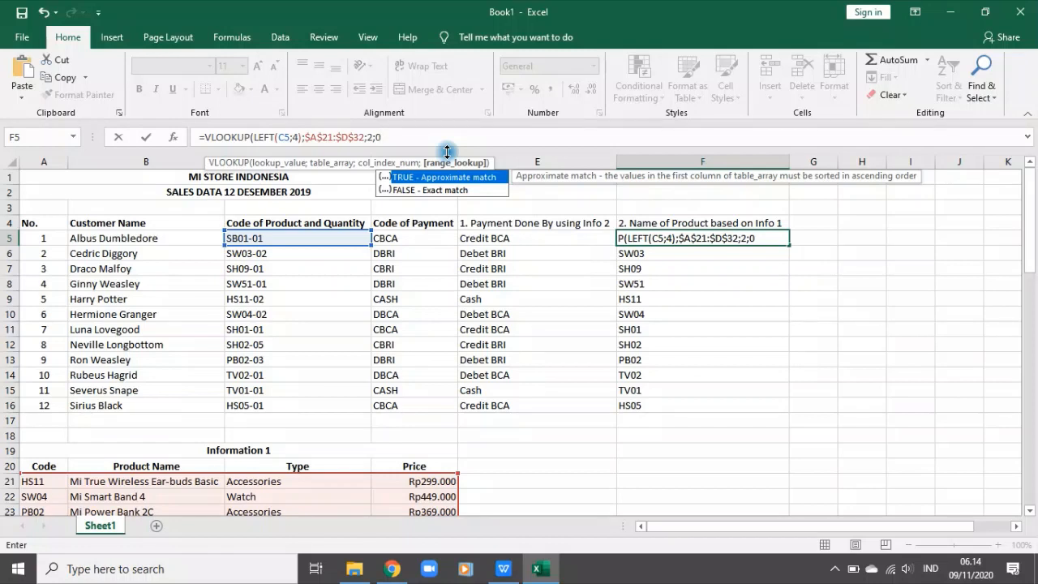
{"action": "type", "text": "0)"}
{"action": "key", "text": "Return"}
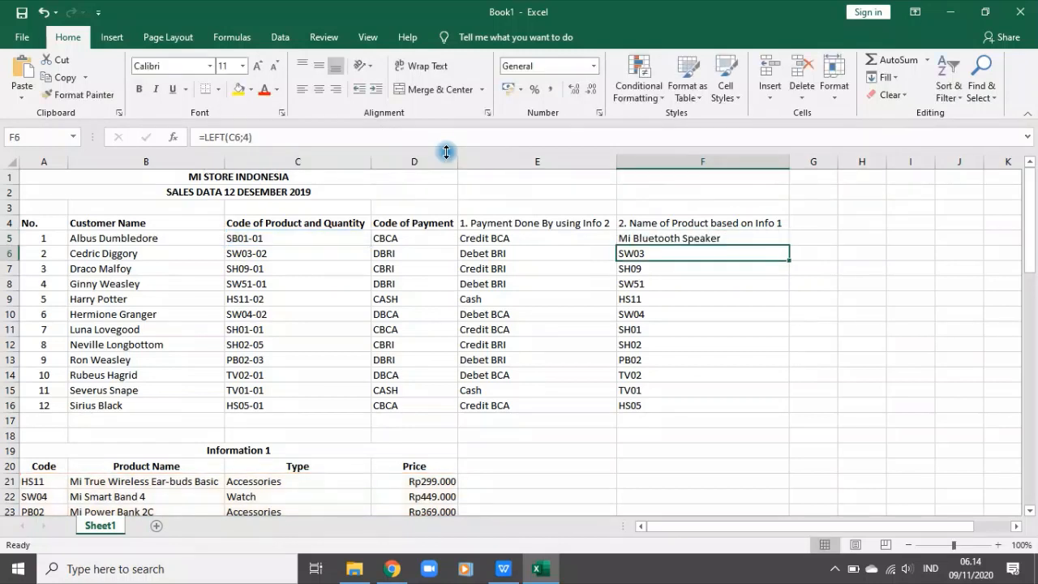
Step: Fill the product name VLOOKUP from F5 down through F16
{"action": "left_click", "coordinate": [685, 241]}
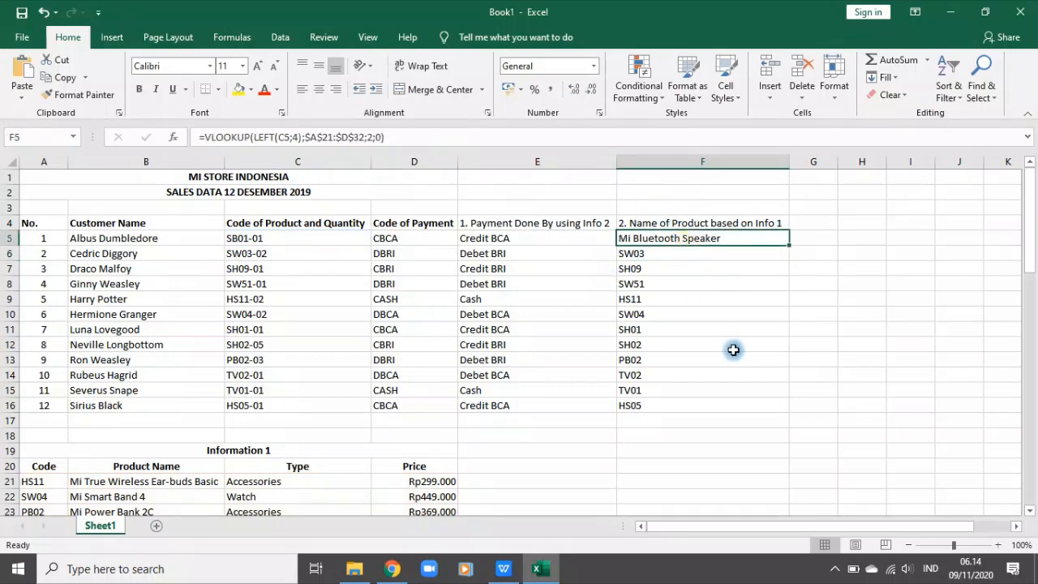
{"action": "scroll", "coordinate": [401, 351], "scroll_direction": "down", "scroll_amount": 4}
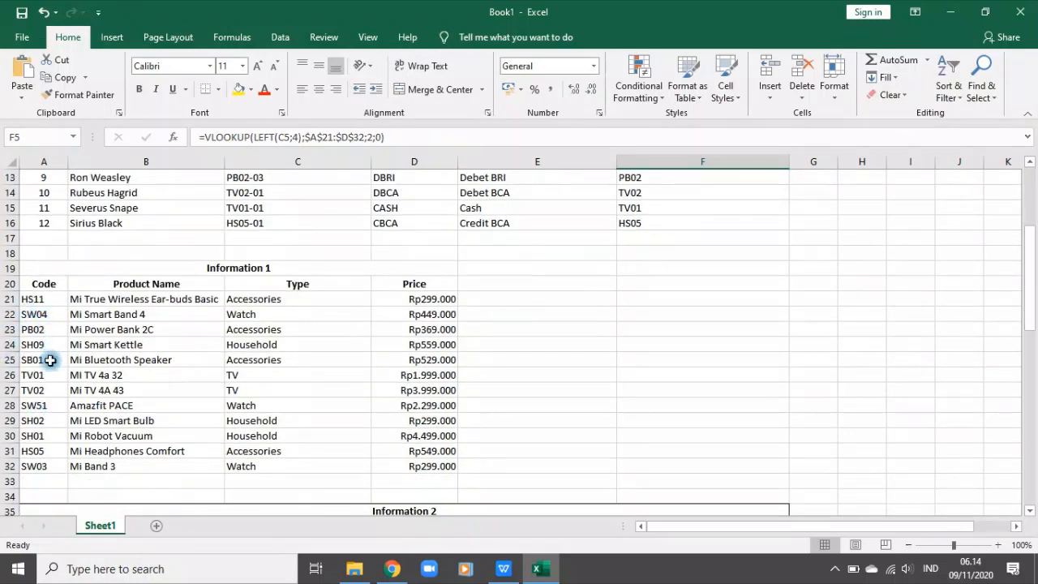
{"action": "scroll", "coordinate": [621, 364], "scroll_direction": "up", "scroll_amount": 3}
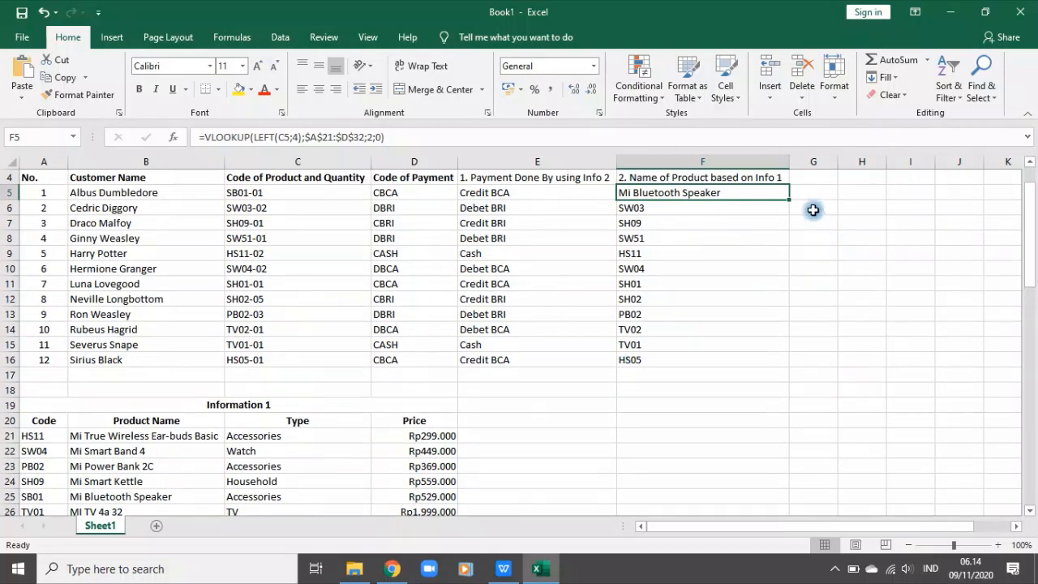
{"action": "left_click_drag", "start_coordinate": [788, 199], "coordinate": [792, 366]}
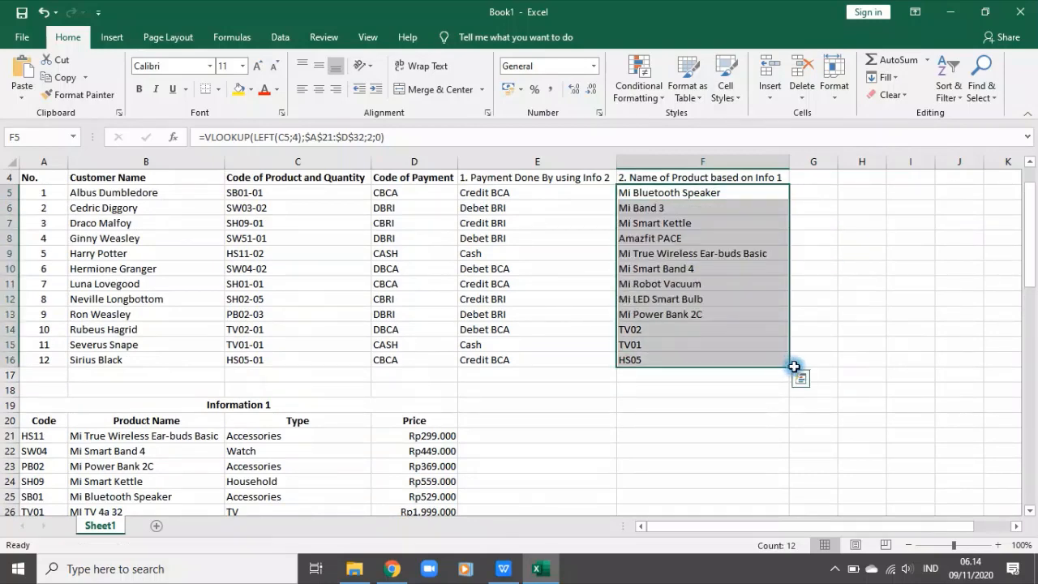
{"action": "left_click", "coordinate": [731, 226]}
{"action": "scroll", "coordinate": [726, 267], "scroll_direction": "up", "scroll_amount": 1}
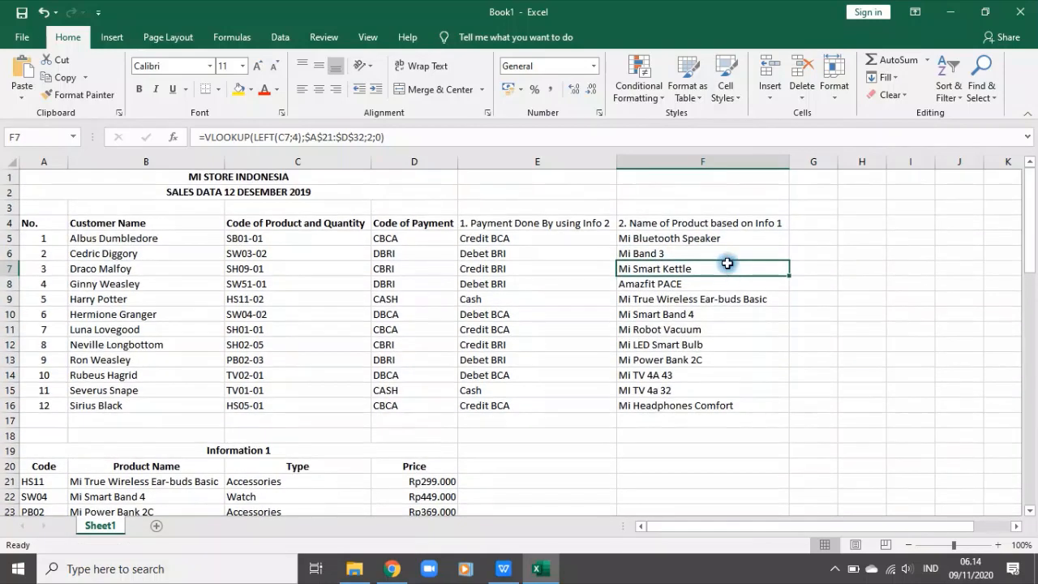
Step: Copy the instruction "3. Quantity based on two last digit of Product Code" from A50 into G4
{"action": "scroll", "coordinate": [697, 317], "scroll_direction": "down", "scroll_amount": 6}
{"action": "scroll", "coordinate": [697, 317], "scroll_direction": "down", "scroll_amount": 5}
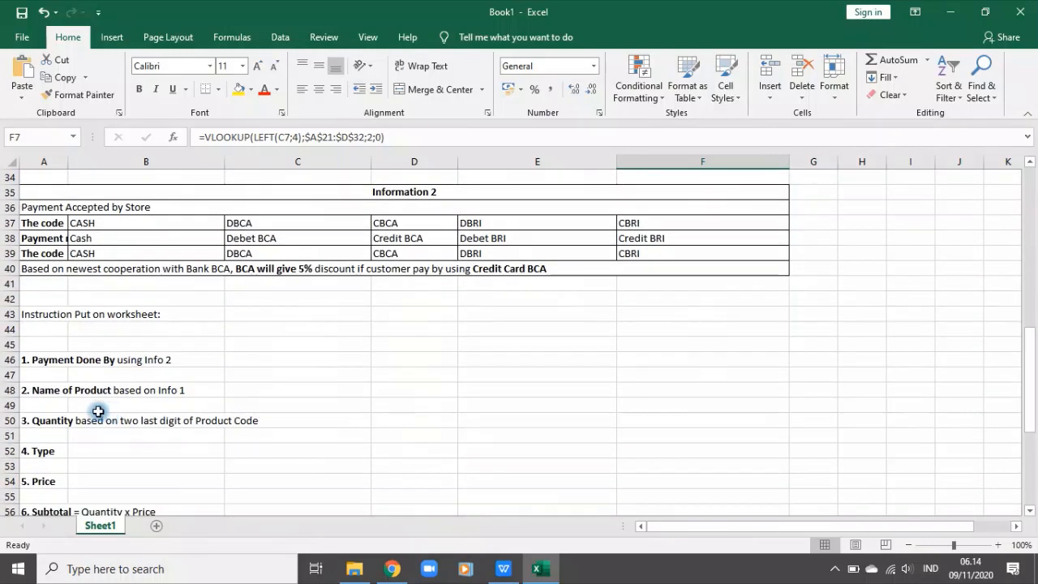
{"action": "left_click", "coordinate": [36, 422]}
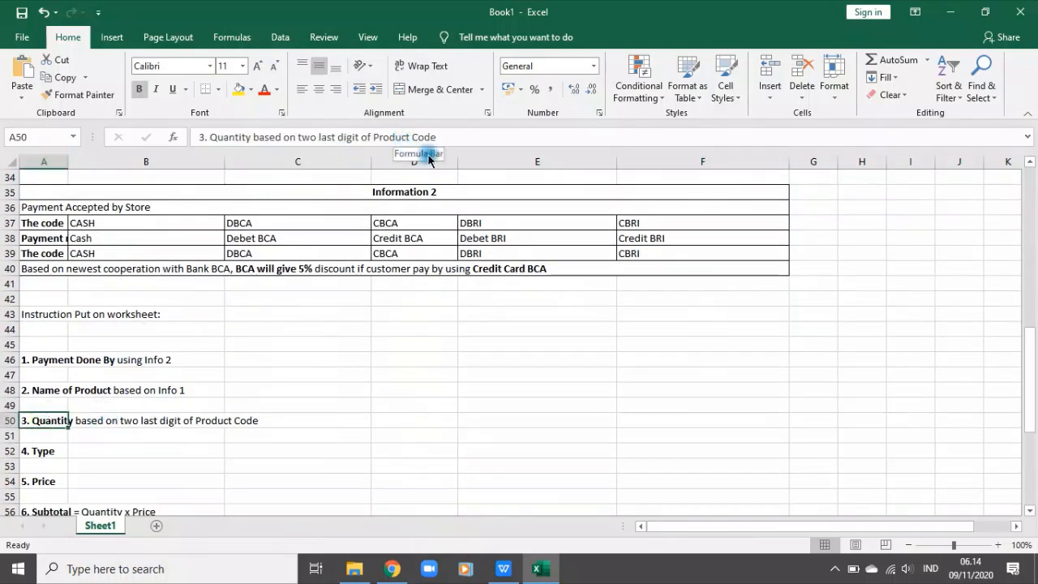
{"action": "key", "text": "ctrl+c"}
{"action": "scroll", "coordinate": [666, 346], "scroll_direction": "up", "scroll_amount": 11}
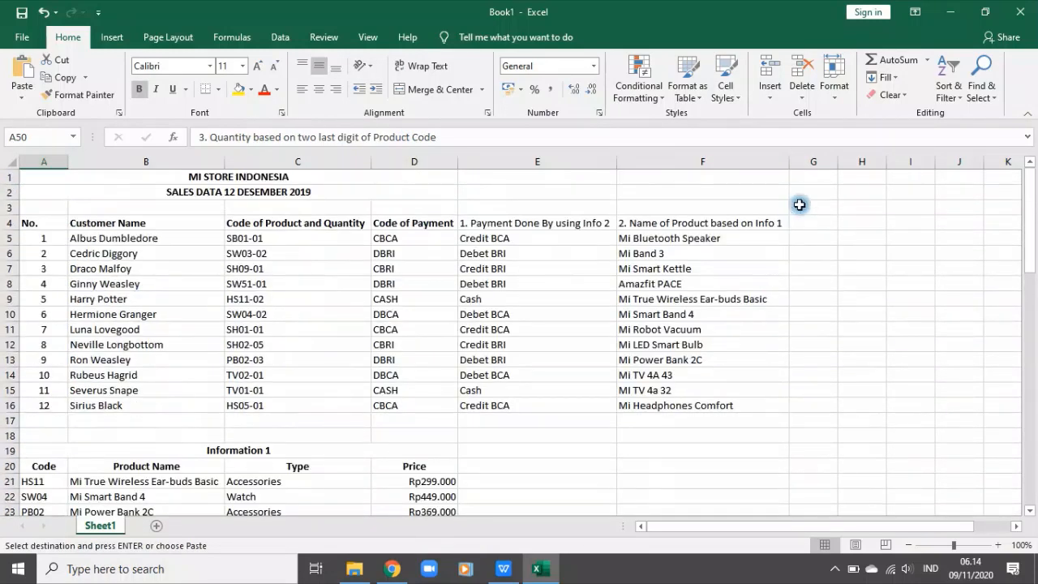
{"action": "left_click", "coordinate": [813, 222]}
{"action": "left_click", "coordinate": [858, 274]}
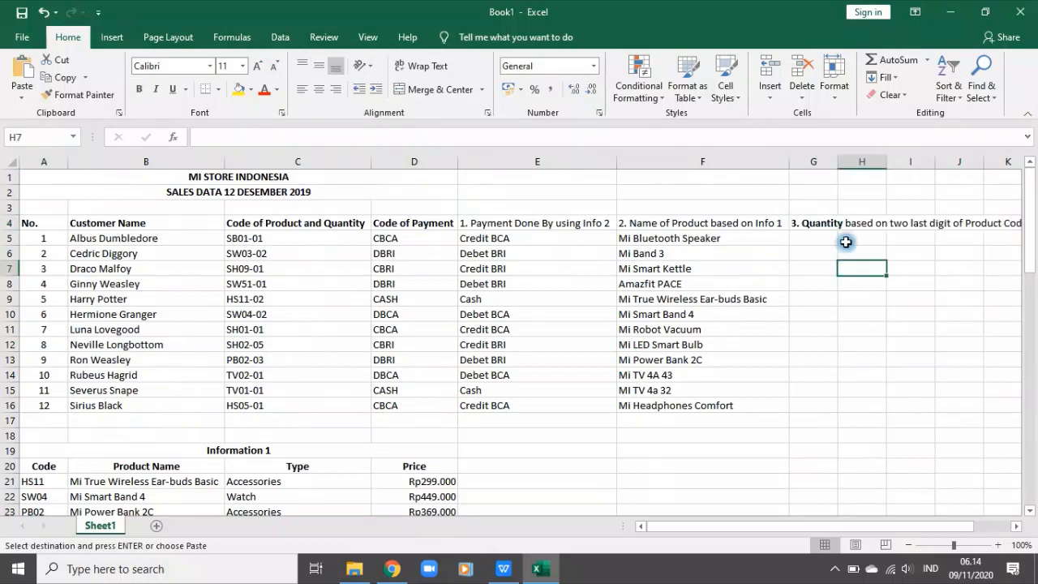
Step: Shorten the heading in F4 to "2. Name of Product"
{"action": "left_click", "coordinate": [702, 224]}
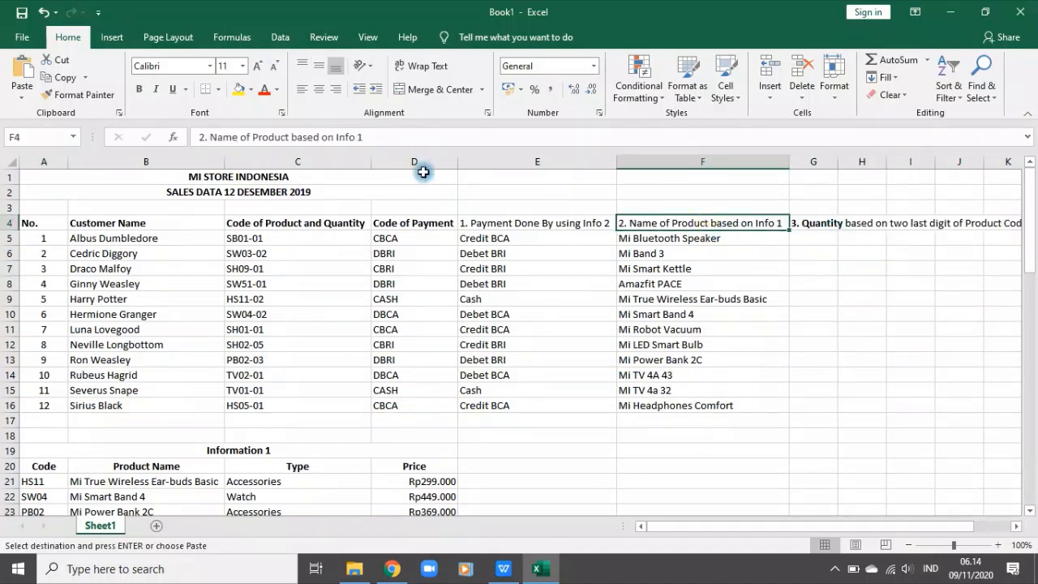
{"action": "left_click_drag", "start_coordinate": [381, 137], "coordinate": [283, 139]}
{"action": "key", "text": "BackSpace"}
{"action": "left_click", "coordinate": [851, 392]}
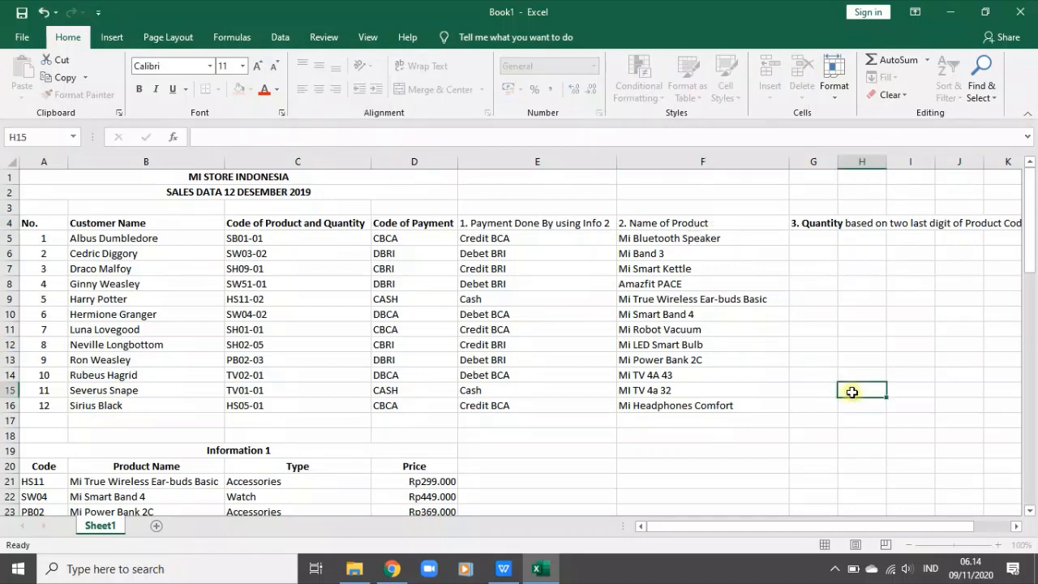
Step: Shorten the heading in E4 to "1. Payment Done By"
{"action": "left_click", "coordinate": [515, 224]}
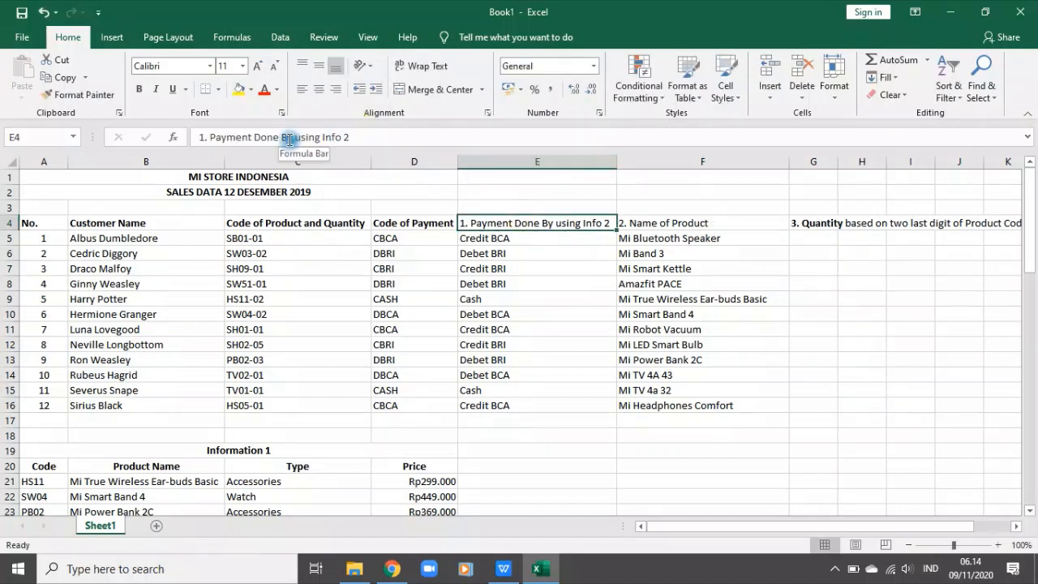
{"action": "left_click_drag", "start_coordinate": [293, 139], "coordinate": [463, 153]}
{"action": "key", "text": "BackSpace"}
{"action": "left_click", "coordinate": [809, 224]}
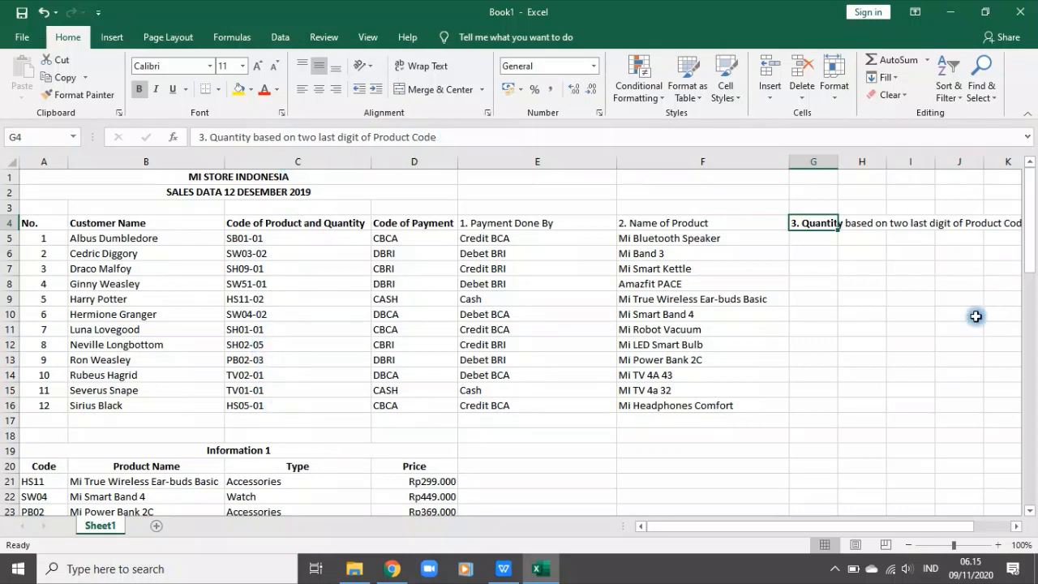
{"action": "left_click", "coordinate": [826, 240]}
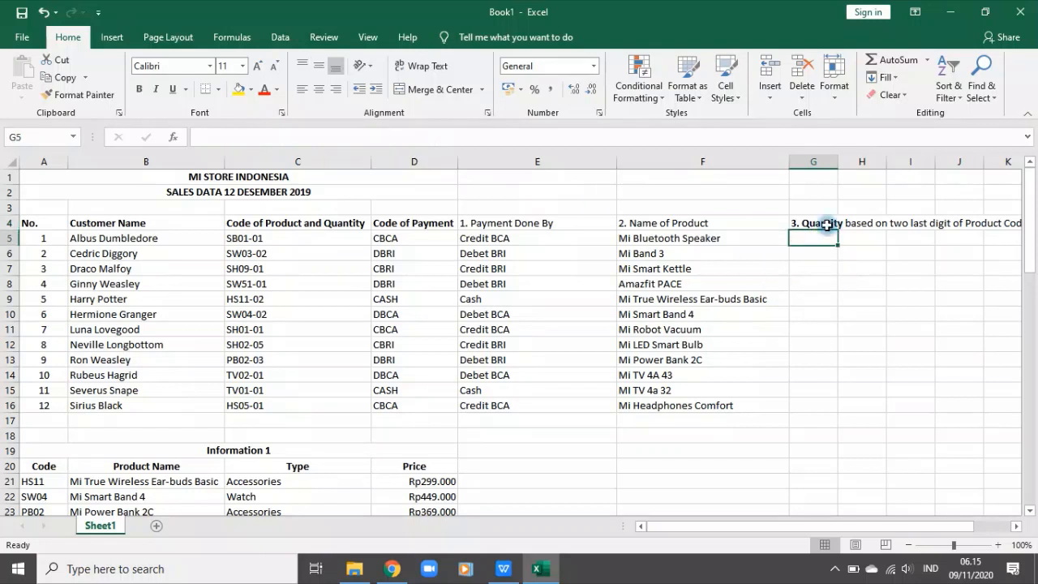
Step: Enter =RIGHT(C5;2) in G5 to extract the quantity digits from the product code
{"action": "type", "text": "=rig"}
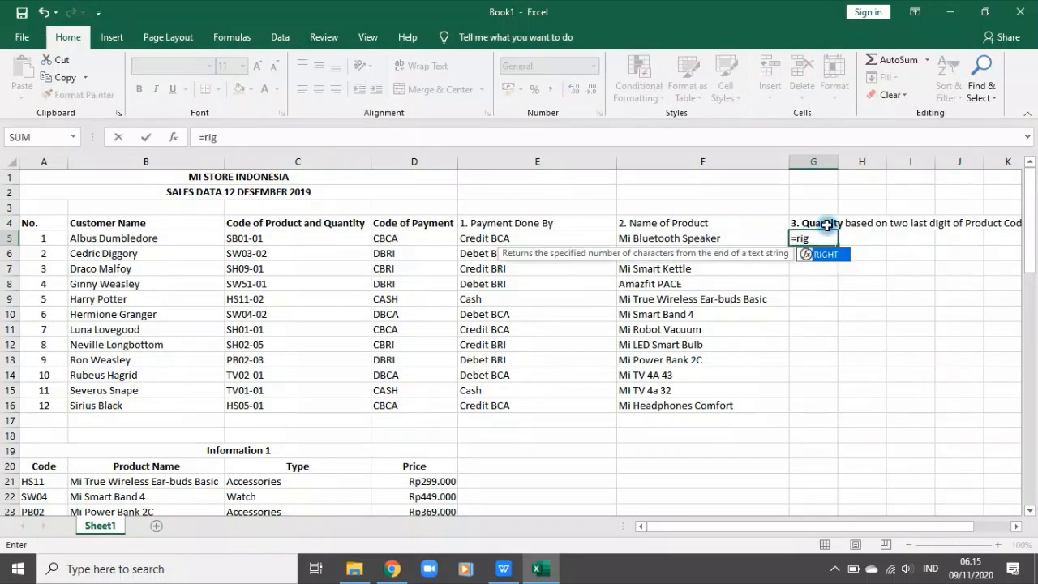
{"action": "key", "text": "Tab"}
{"action": "left_click", "coordinate": [292, 237]}
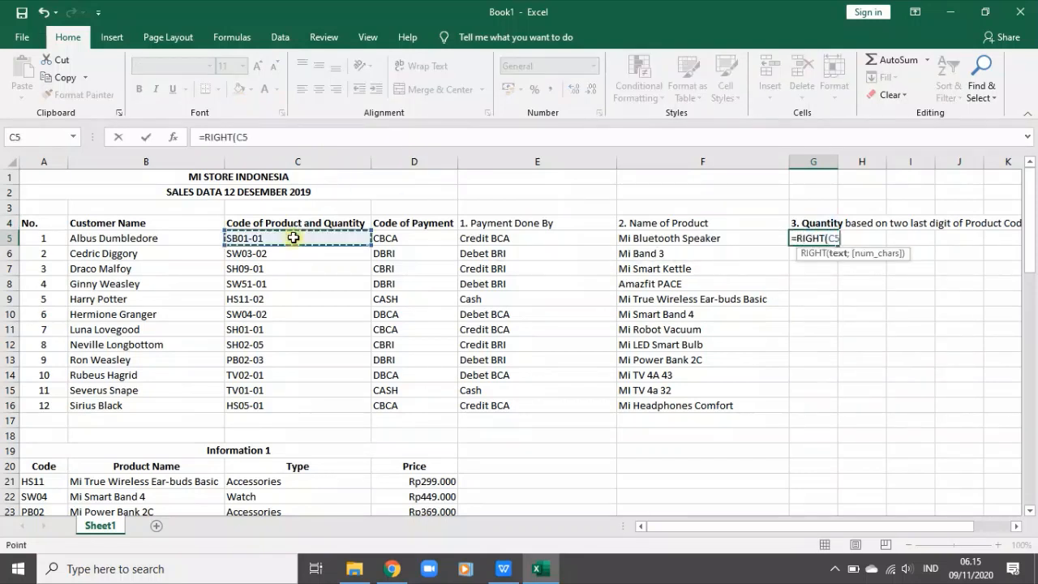
{"action": "left_click", "coordinate": [294, 144]}
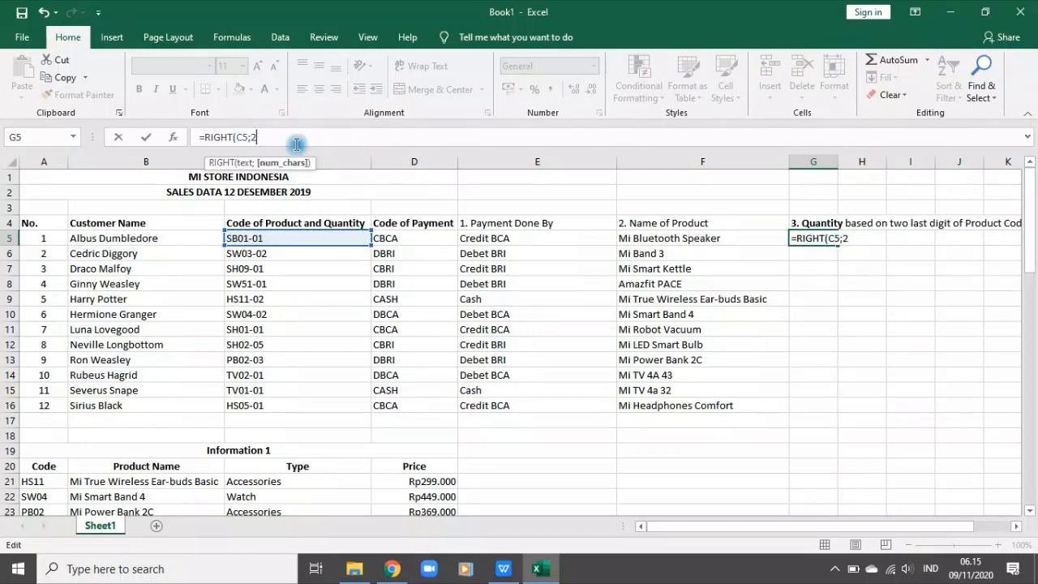
{"action": "type", "text": ";2)"}
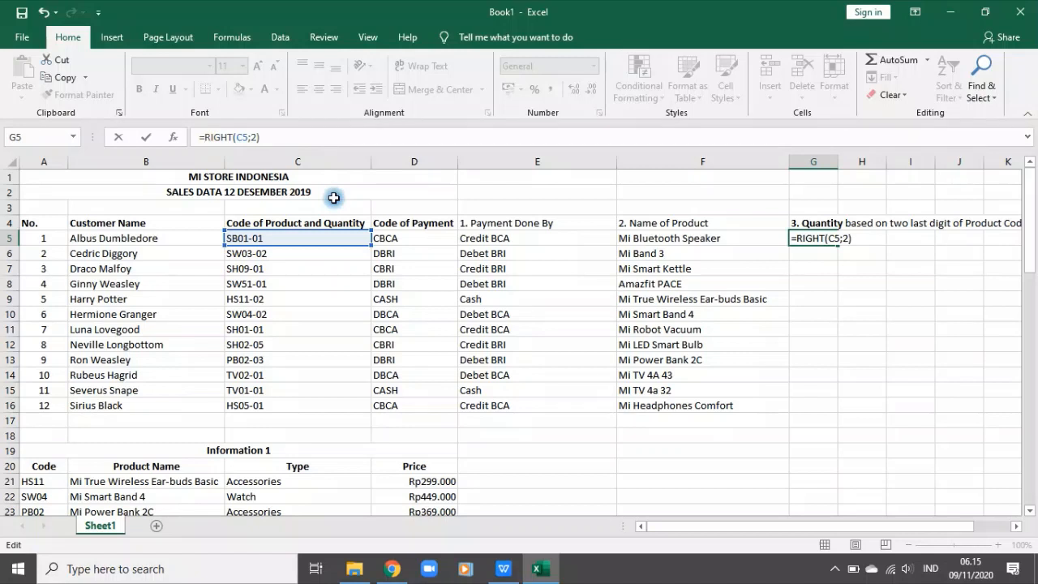
{"action": "key", "text": "Return"}
Step: Try to convert the quantity in G5 to a number with =NUMBERVALUE(RIGHT(C5;2);0)
{"action": "left_click", "coordinate": [802, 237]}
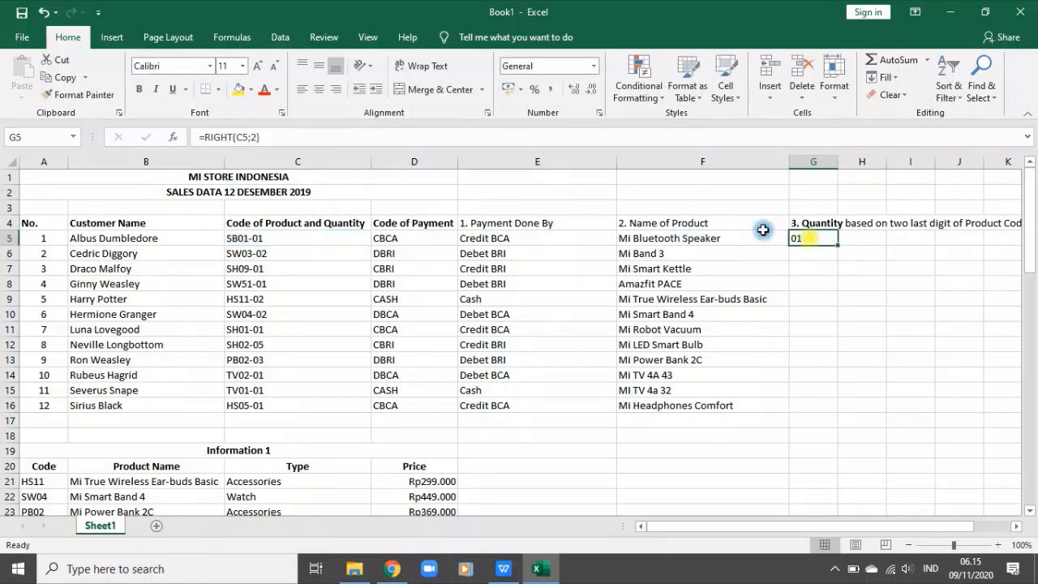
{"action": "left_click", "coordinate": [209, 146]}
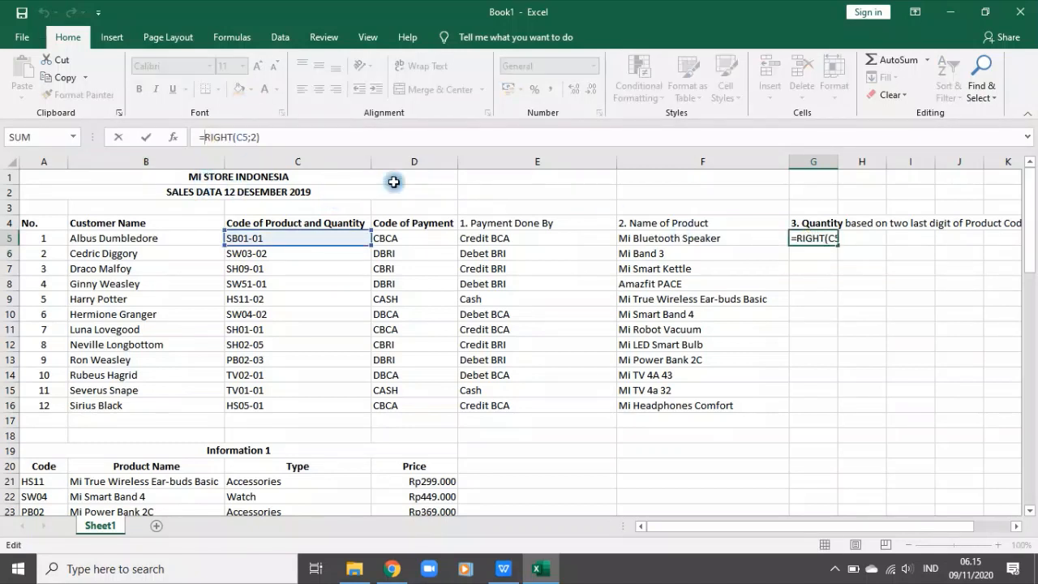
{"action": "type", "text": "numberv"}
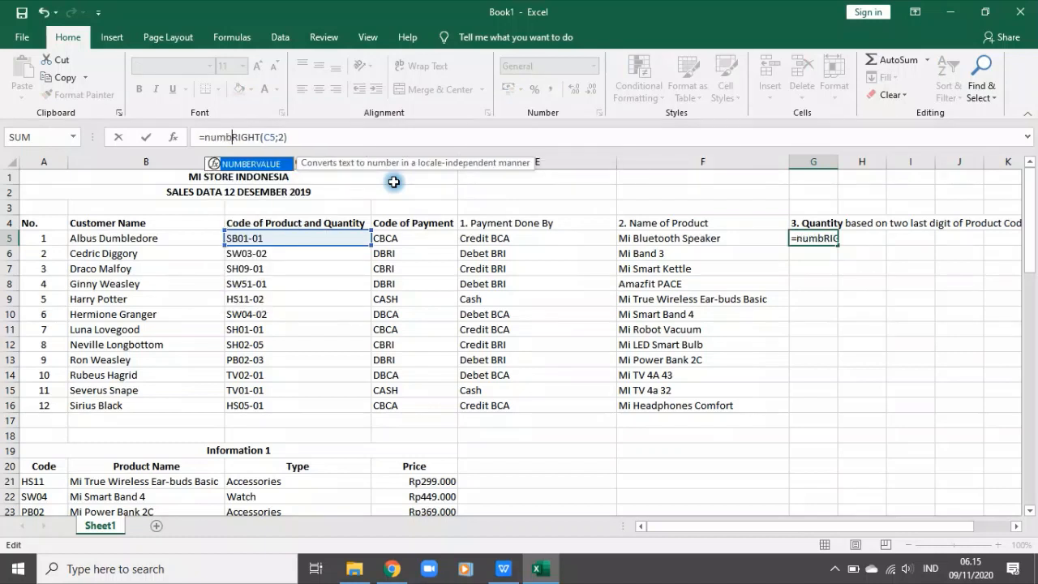
{"action": "key", "text": "Tab"}
{"action": "left_click", "coordinate": [357, 140]}
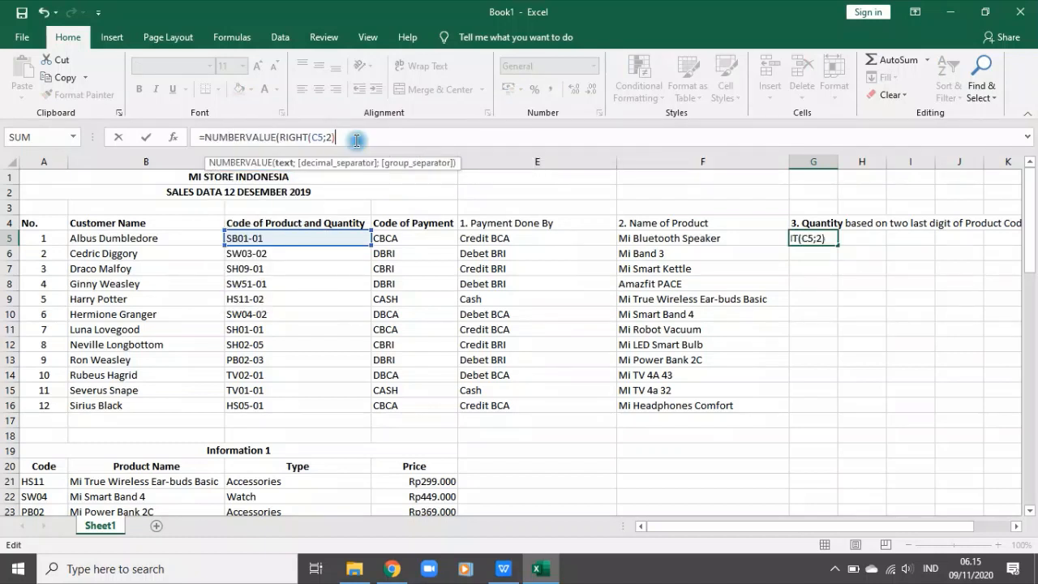
{"action": "type", "text": ";0"}
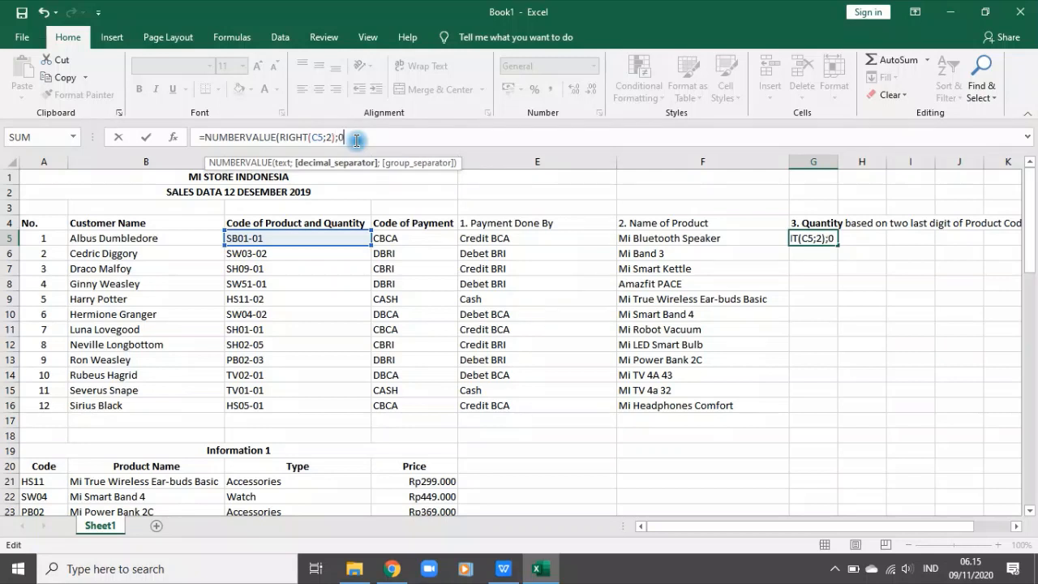
{"action": "type", "text": ")"}
{"action": "key", "text": "Return"}
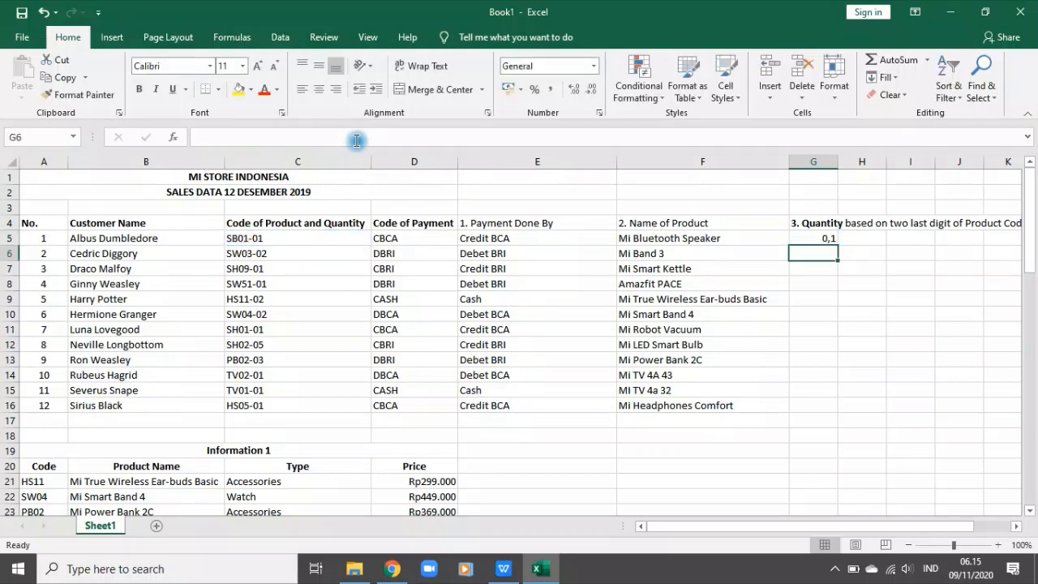
Step: Try 1 as the decimal separator argument of the NUMBERVALUE formula in G5
{"action": "key", "text": "Up"}
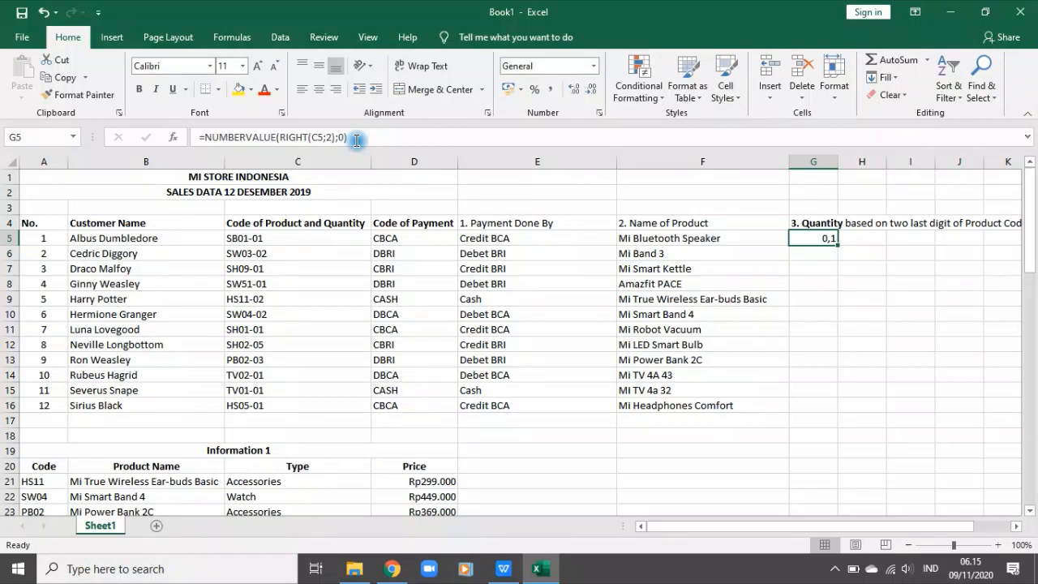
{"action": "left_click", "coordinate": [344, 138]}
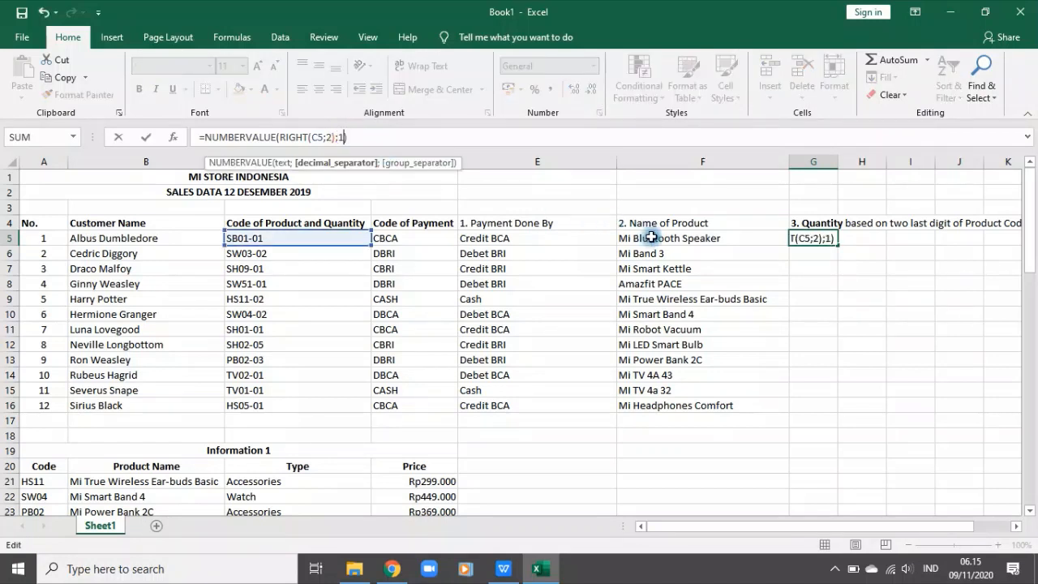
{"action": "key", "text": "Return"}
{"action": "left_click", "coordinate": [804, 237]}
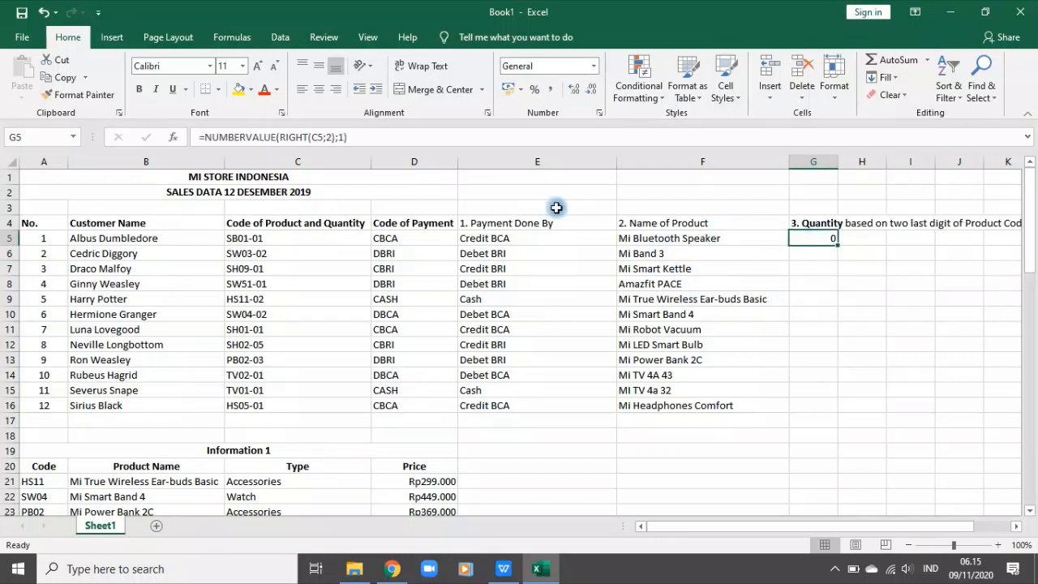
Step: Undo the NUMBERVALUE edits in G5 back to =RIGHT(C5;2)
{"action": "left_click", "coordinate": [383, 138]}
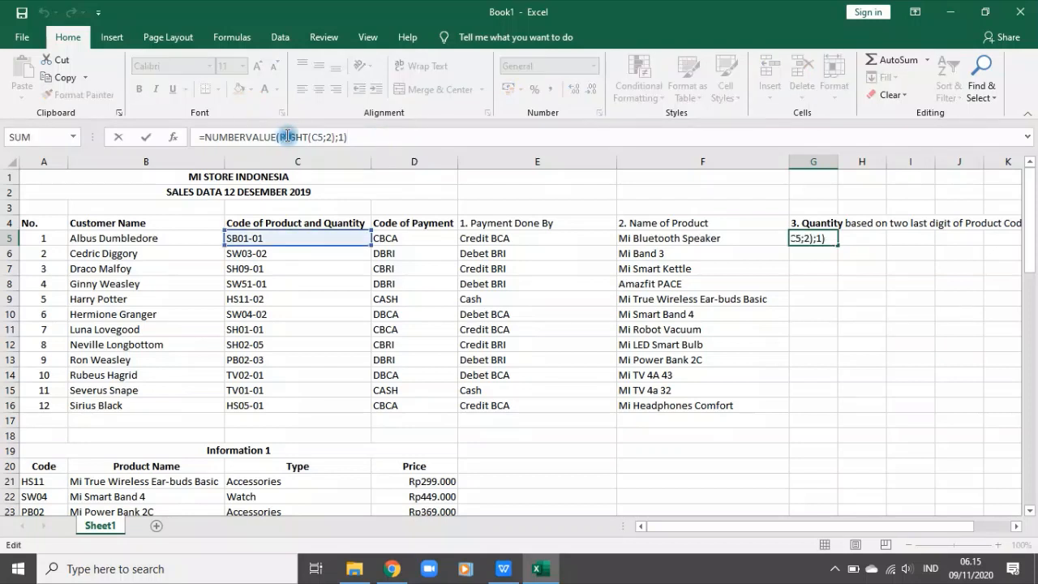
{"action": "left_click_drag", "start_coordinate": [275, 138], "coordinate": [189, 137]}
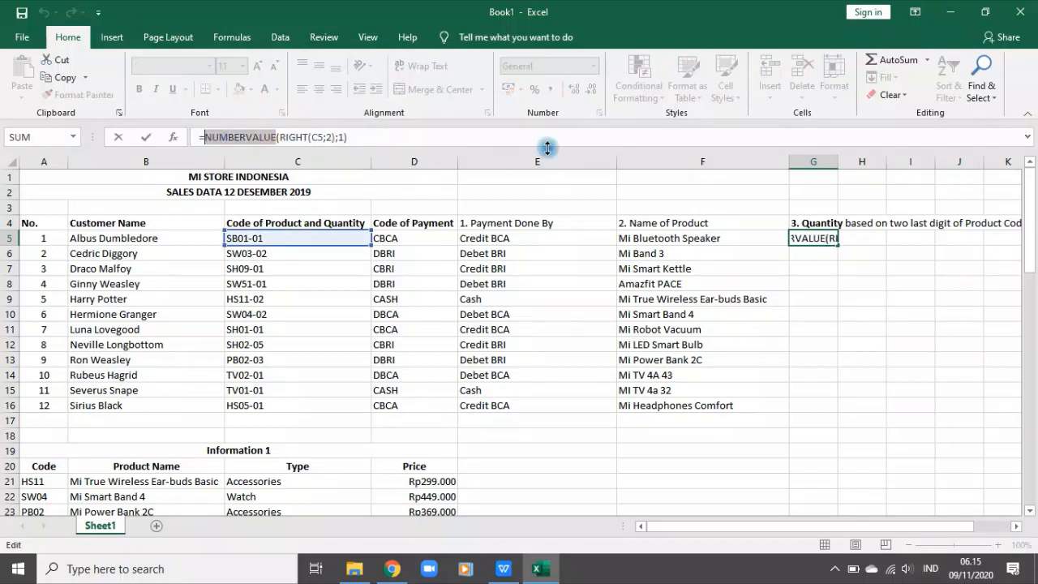
{"action": "key", "text": "Escape"}
{"action": "key", "text": "ctrl+z"}
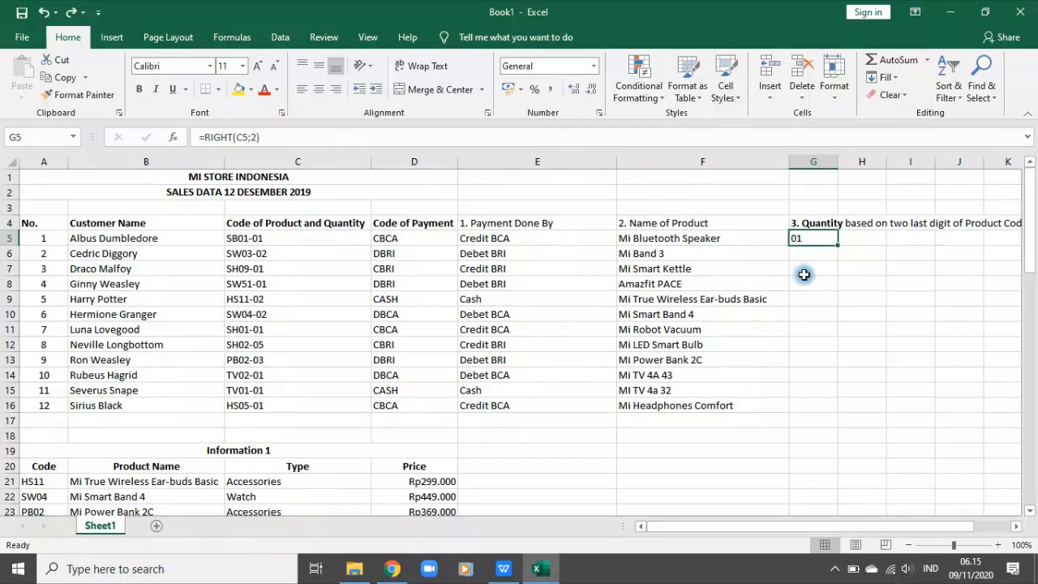
{"action": "left_click", "coordinate": [847, 285]}
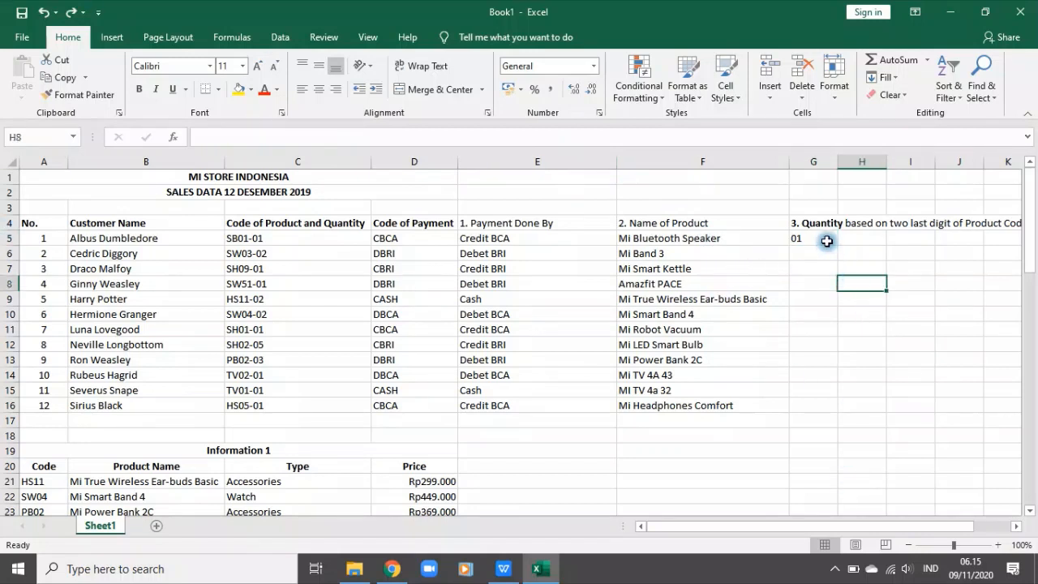
Step: Change the number of extracted characters in the G5 formula to 1, giving =RIGHT(C5;1)
{"action": "left_click", "coordinate": [825, 236]}
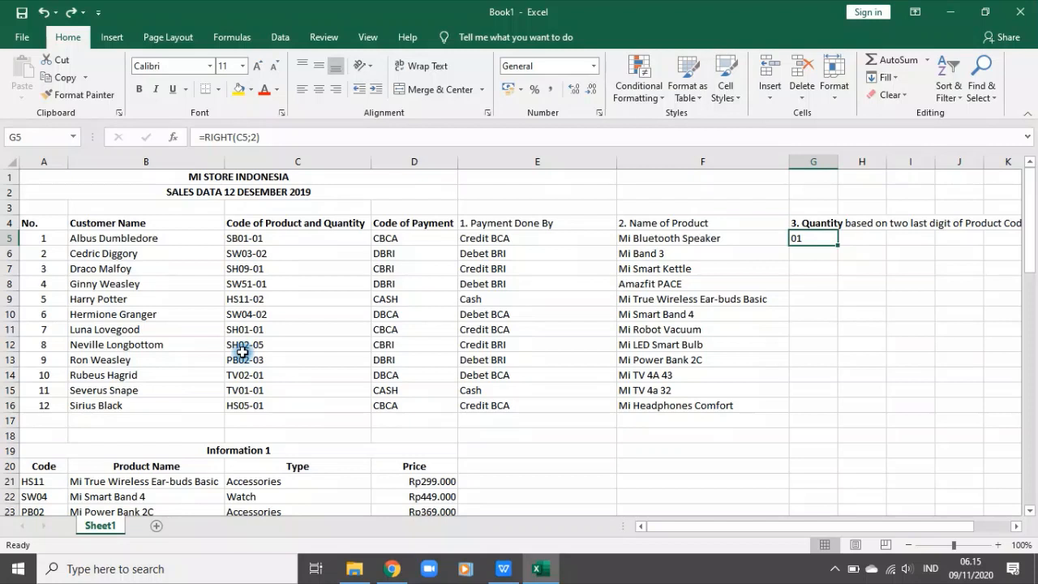
{"action": "left_click", "coordinate": [252, 137]}
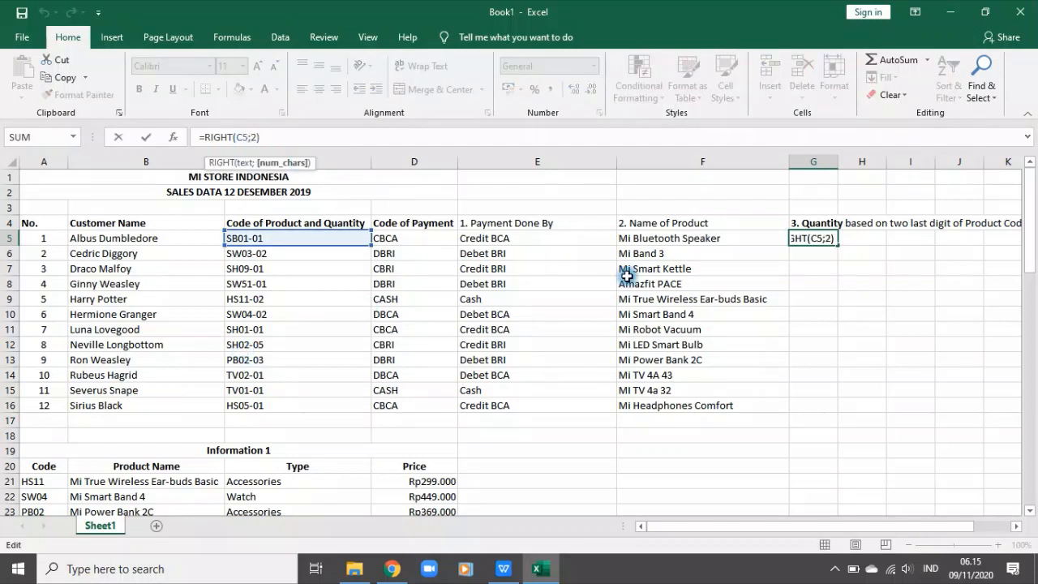
{"action": "type", "text": "1"}
{"action": "key", "text": "Return"}
Step: Wrap the G5 formula in NUMBERVALUE so it reads =NUMBERVALUE(RIGHT(C5;1);0)
{"action": "left_click", "coordinate": [811, 238]}
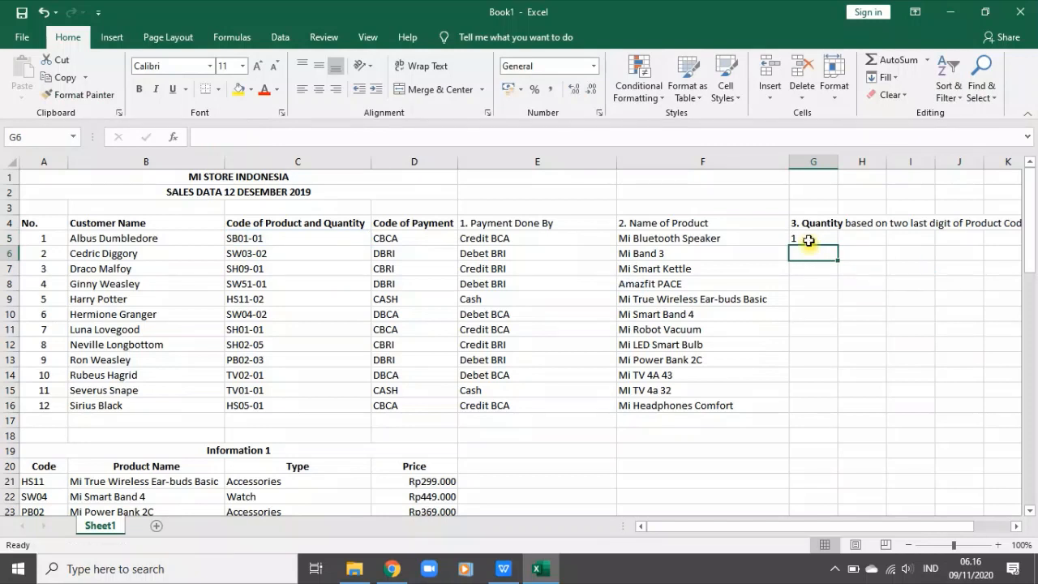
{"action": "left_click", "coordinate": [212, 137]}
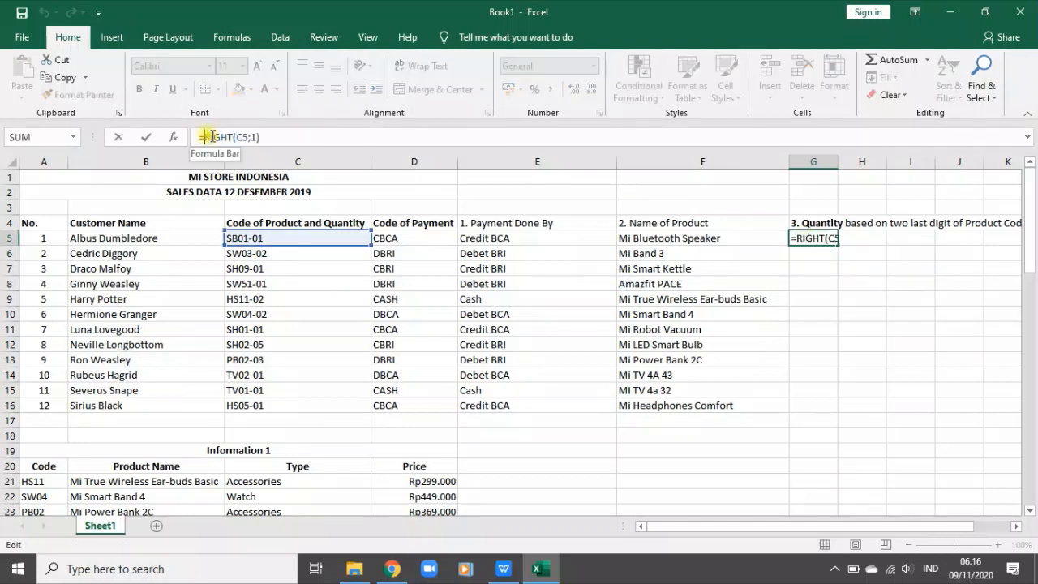
{"action": "type", "text": "numbe"}
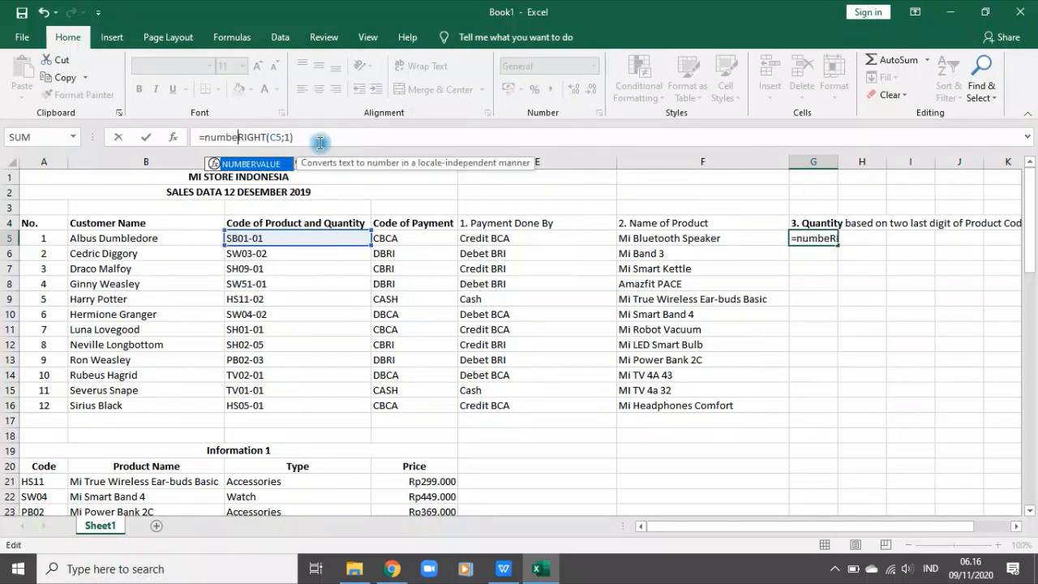
{"action": "key", "text": "Tab"}
{"action": "left_click", "coordinate": [377, 143]}
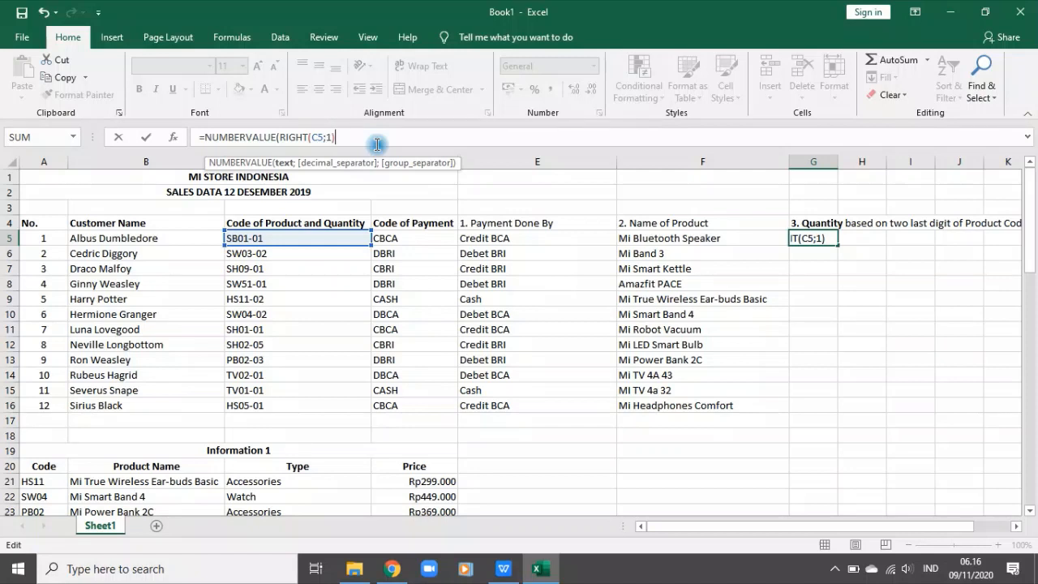
{"action": "type", "text": ")"}
{"action": "key", "text": "Return"}
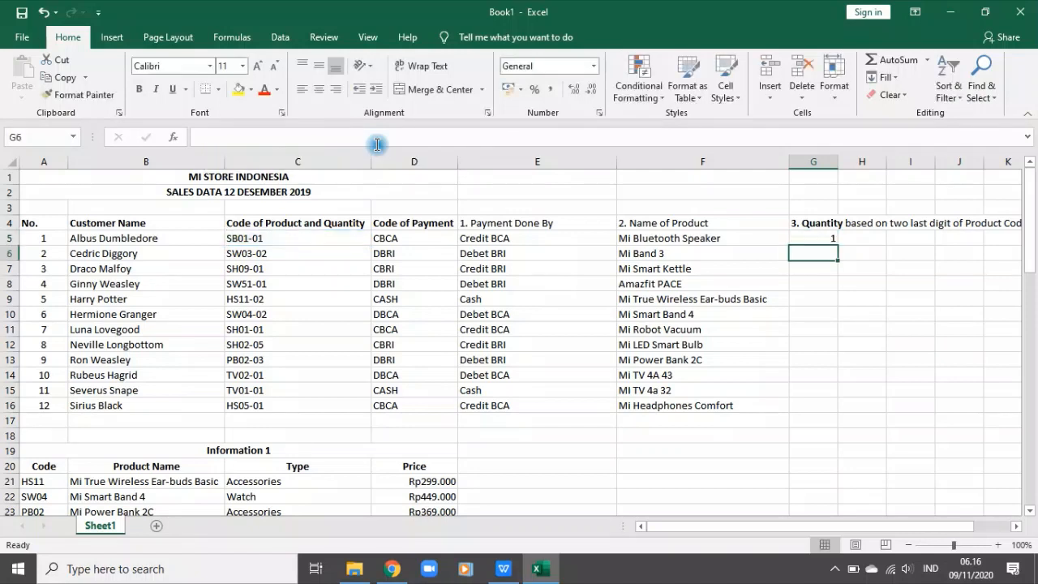
Step: Fill the quantity formula from G5 down through G16 and compare the results with the codes in C5:C16
{"action": "left_click", "coordinate": [834, 240]}
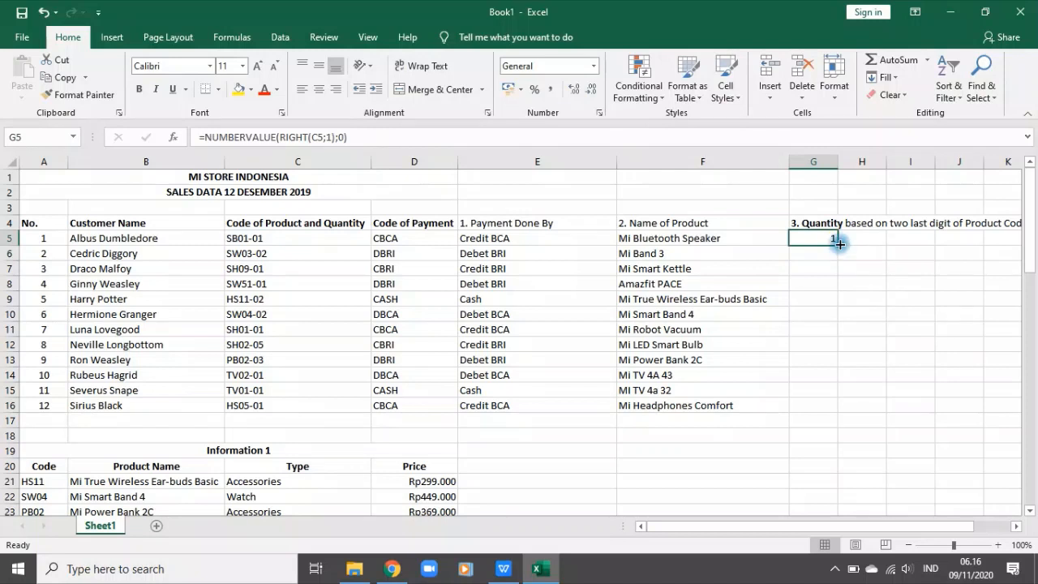
{"action": "double_click", "coordinate": [839, 243]}
{"action": "left_click_drag", "start_coordinate": [868, 366], "coordinate": [863, 349]}
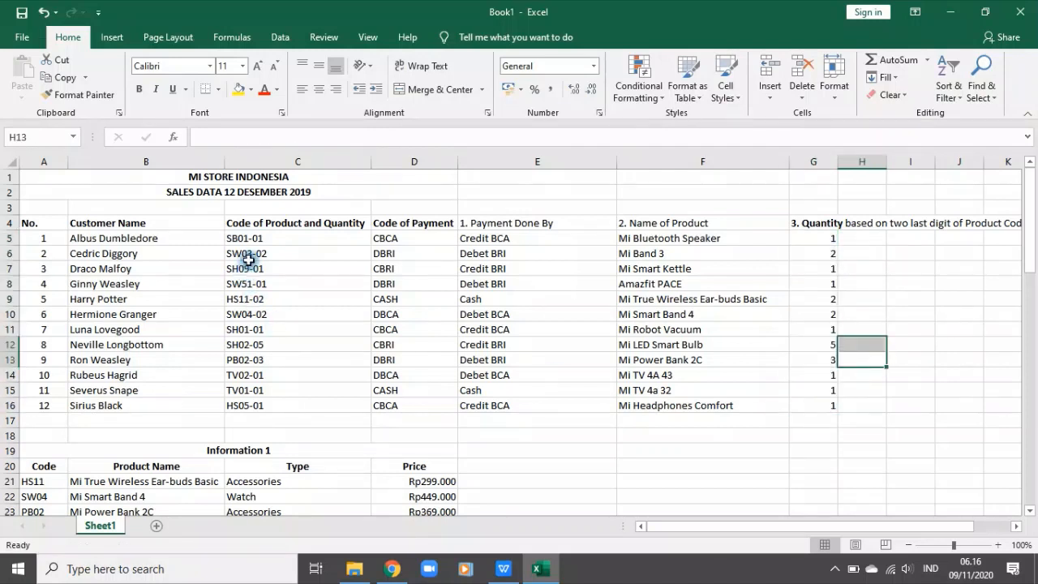
{"action": "left_click_drag", "start_coordinate": [252, 245], "coordinate": [292, 401]}
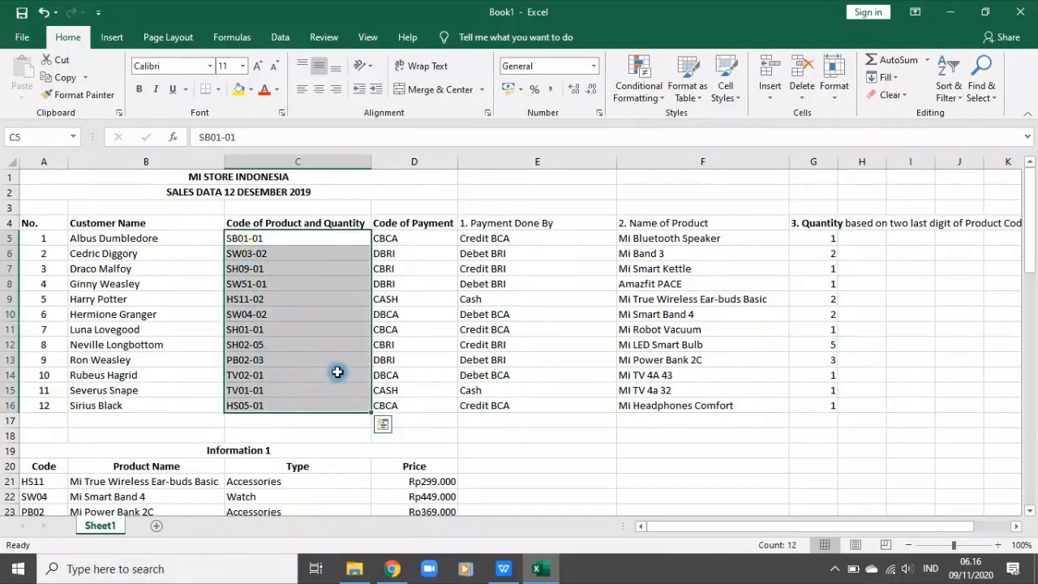
{"action": "left_click", "coordinate": [870, 359]}
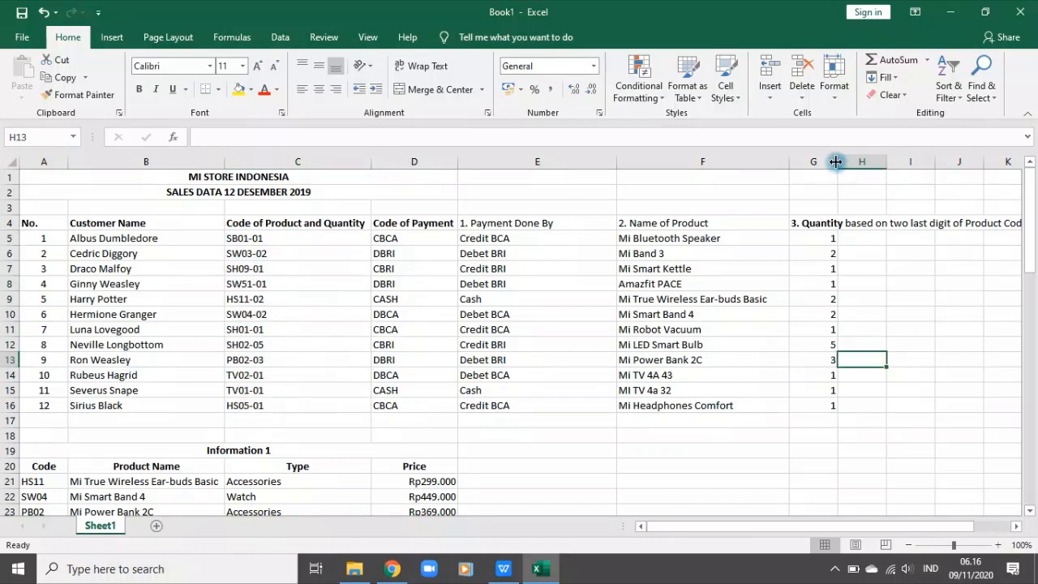
Step: Shorten the heading in G4 to "3. Quantity"
{"action": "left_click", "coordinate": [820, 223]}
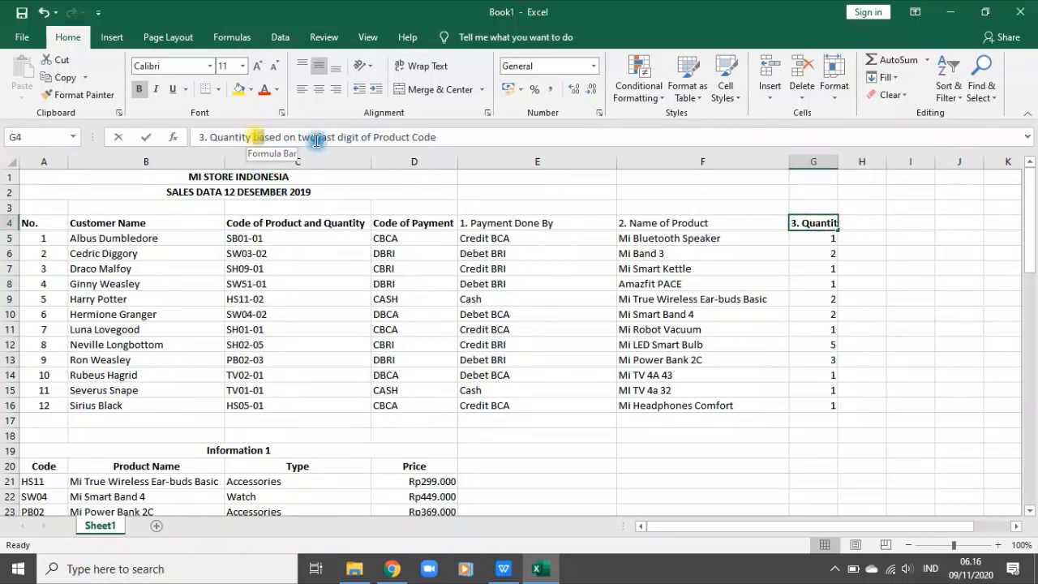
{"action": "left_click_drag", "start_coordinate": [253, 137], "coordinate": [621, 122]}
{"action": "key", "text": "BackSpace"}
{"action": "key", "text": "Return"}
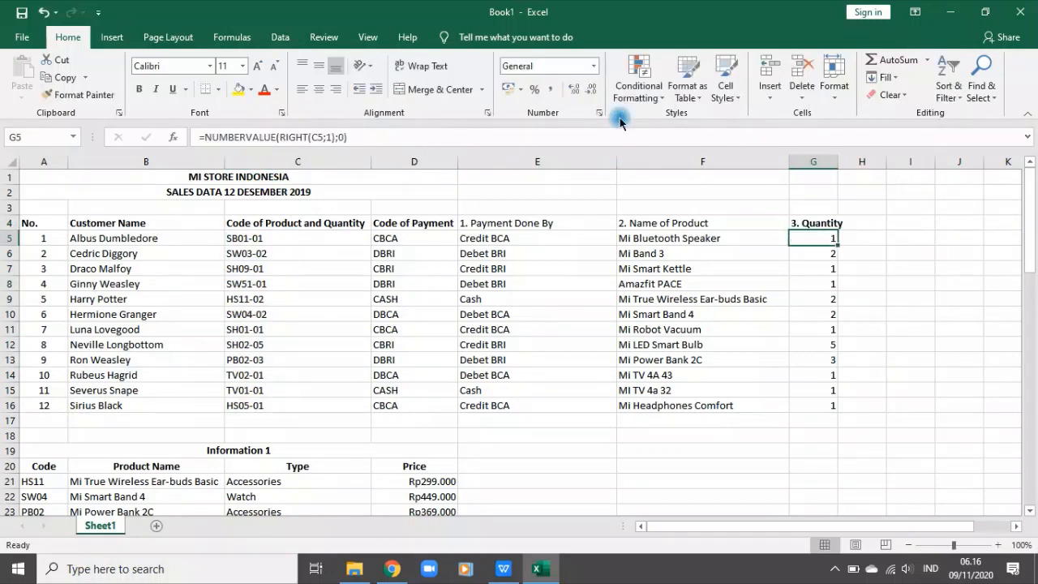
Step: Copy the instruction "4. Type" from A52 into H4 as the next column heading
{"action": "scroll", "coordinate": [438, 341], "scroll_direction": "down", "scroll_amount": 12}
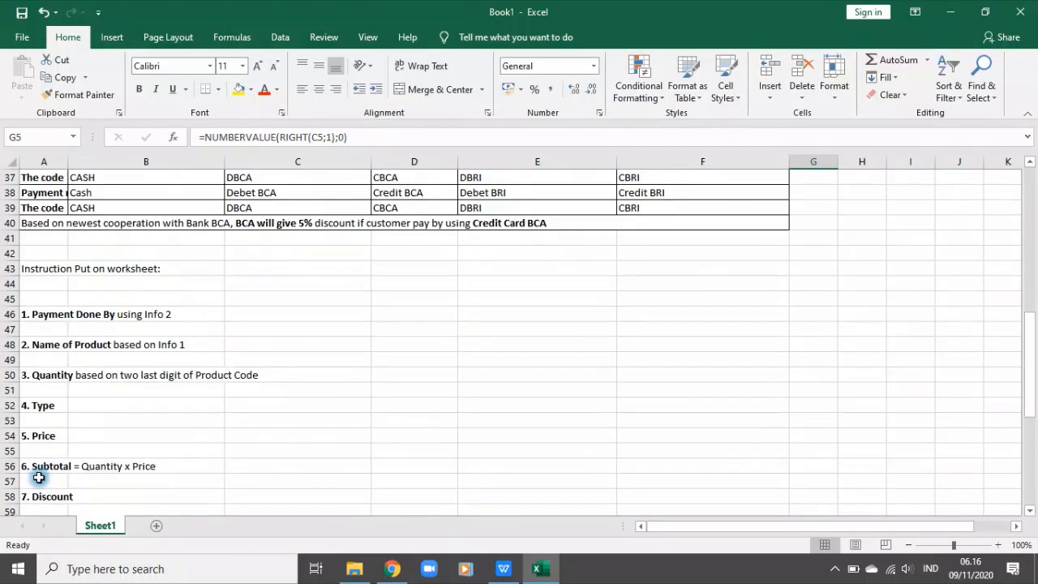
{"action": "left_click", "coordinate": [45, 407]}
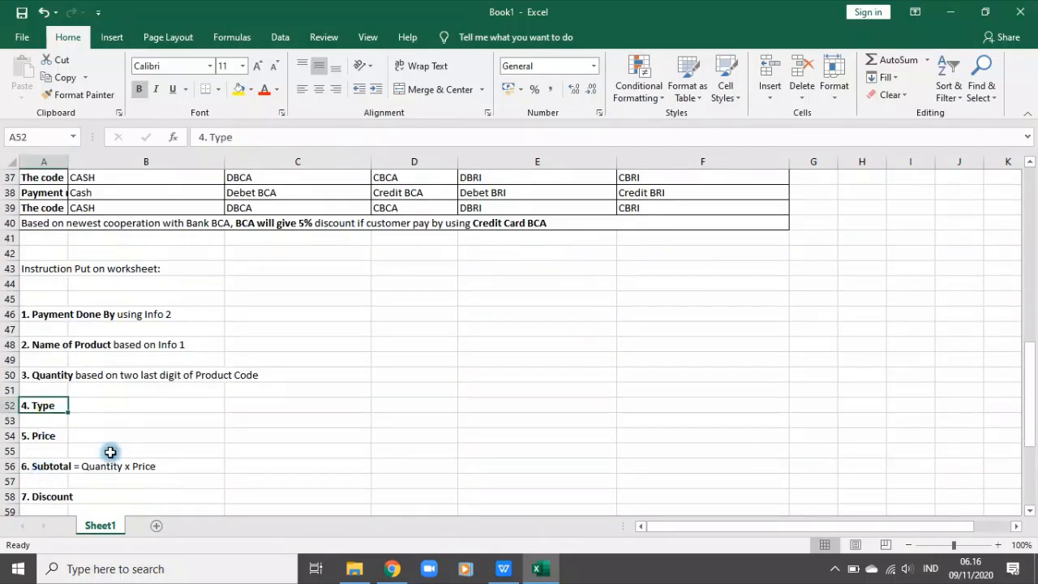
{"action": "key", "text": "ctrl+c"}
{"action": "scroll", "coordinate": [633, 440], "scroll_direction": "up", "scroll_amount": 11}
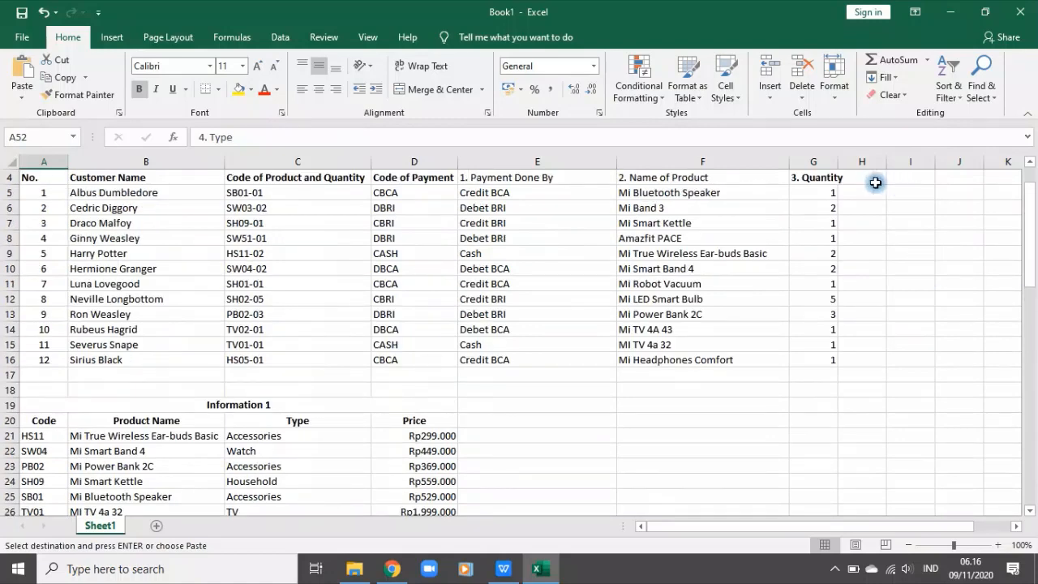
{"action": "left_click", "coordinate": [875, 183]}
{"action": "key", "text": "ctrl+v"}
Step: Copy the instruction "5. Price" from A54 into I4 as a column heading and widen columns G to I
{"action": "scroll", "coordinate": [468, 419], "scroll_direction": "down", "scroll_amount": 11}
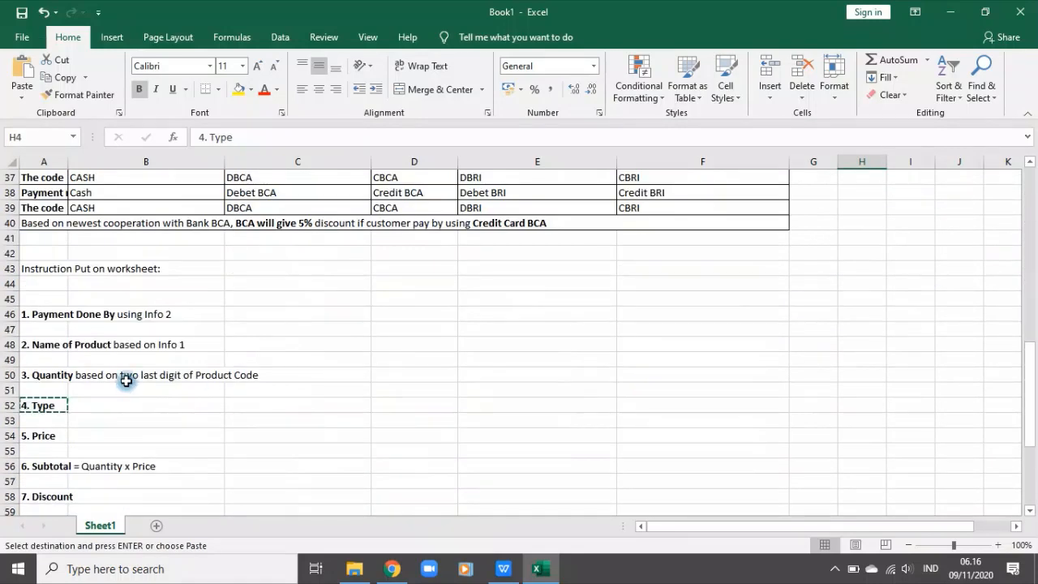
{"action": "left_click", "coordinate": [36, 435]}
{"action": "scroll", "coordinate": [923, 341], "scroll_direction": "up", "scroll_amount": 12}
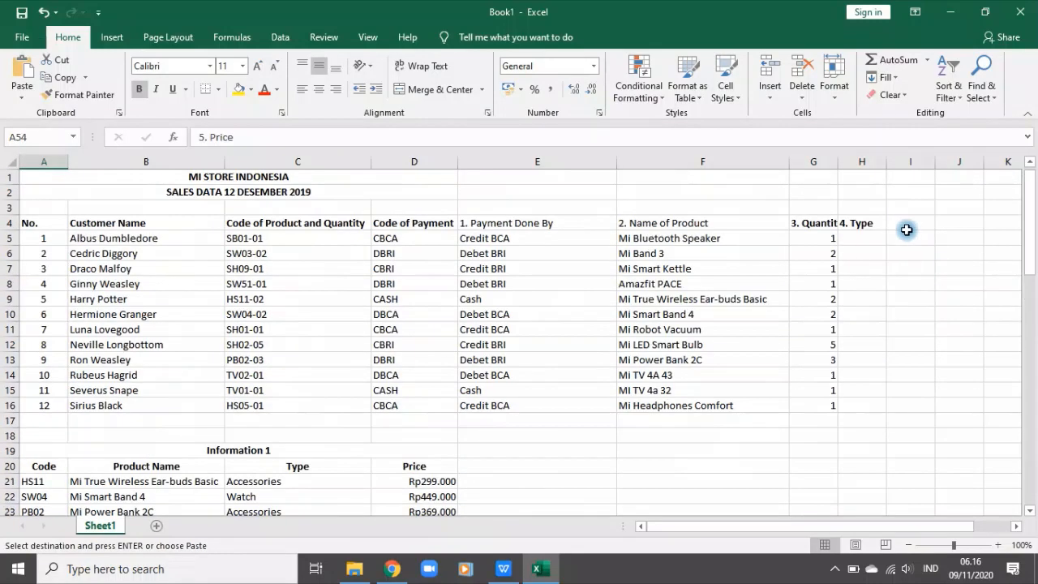
{"action": "left_click", "coordinate": [907, 230]}
{"action": "key", "text": "ctrl+v"}
{"action": "left_click_drag", "start_coordinate": [814, 161], "coordinate": [947, 164]}
{"action": "left_click", "coordinate": [896, 305]}
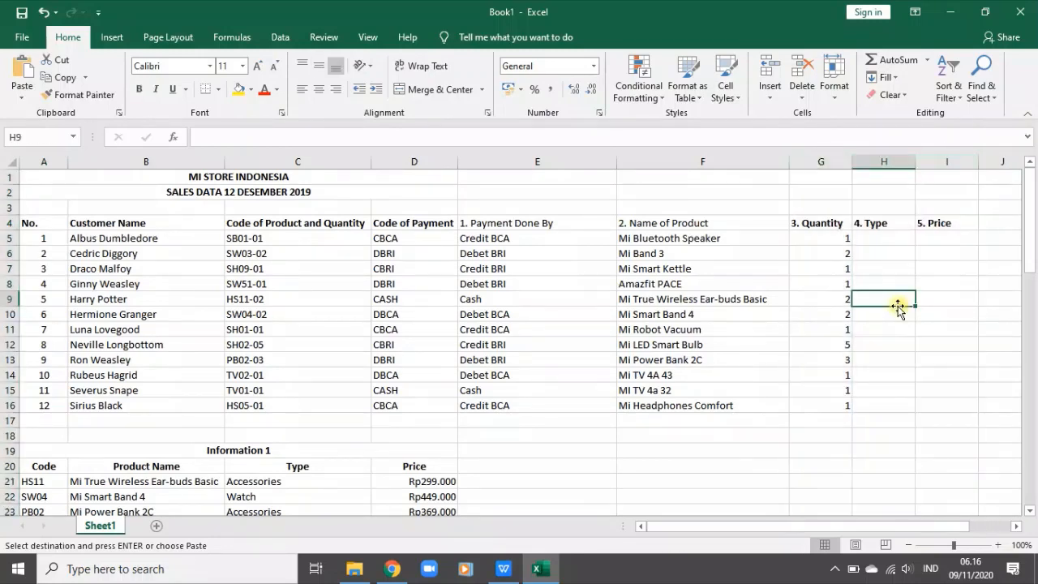
Step: Highlight the Type and Price headings in H4:I4 with a yellow fill
{"action": "scroll", "coordinate": [904, 309], "scroll_direction": "down", "scroll_amount": 2}
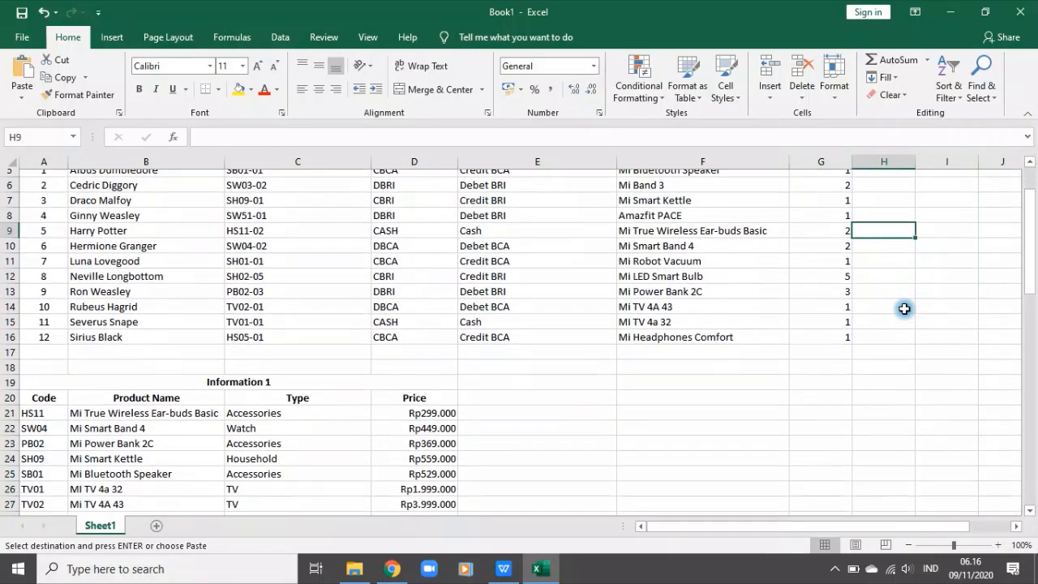
{"action": "left_click", "coordinate": [243, 418]}
{"action": "left_click", "coordinate": [142, 415]}
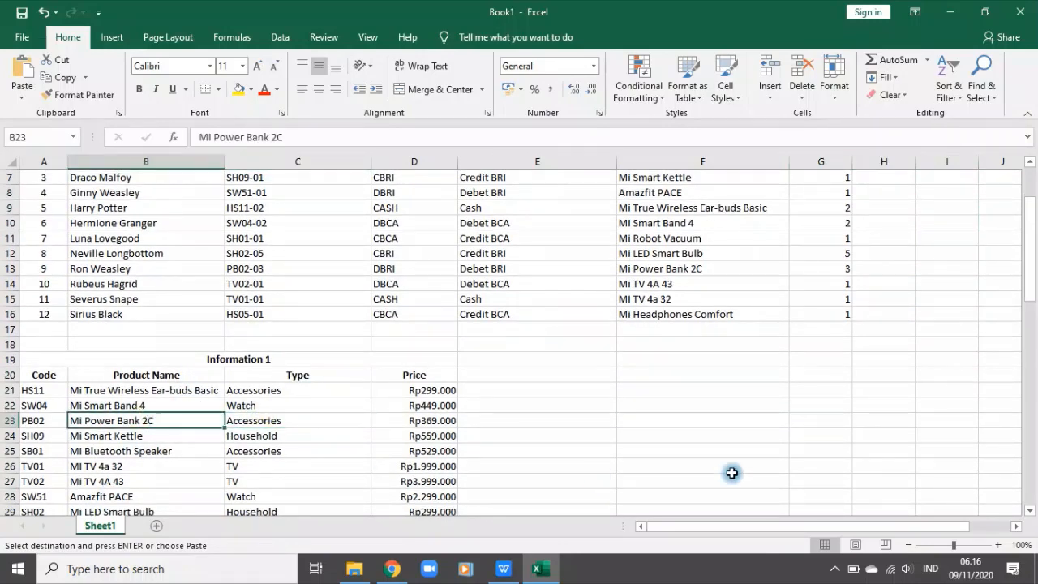
{"action": "scroll", "coordinate": [772, 505], "scroll_direction": "up", "scroll_amount": 2}
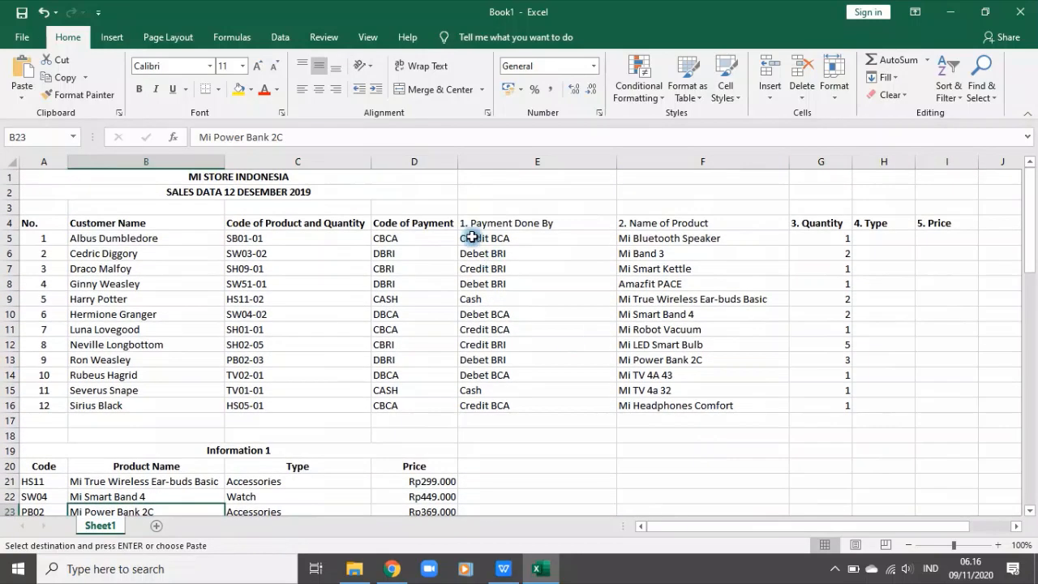
{"action": "left_click", "coordinate": [685, 252]}
{"action": "left_click", "coordinate": [683, 238]}
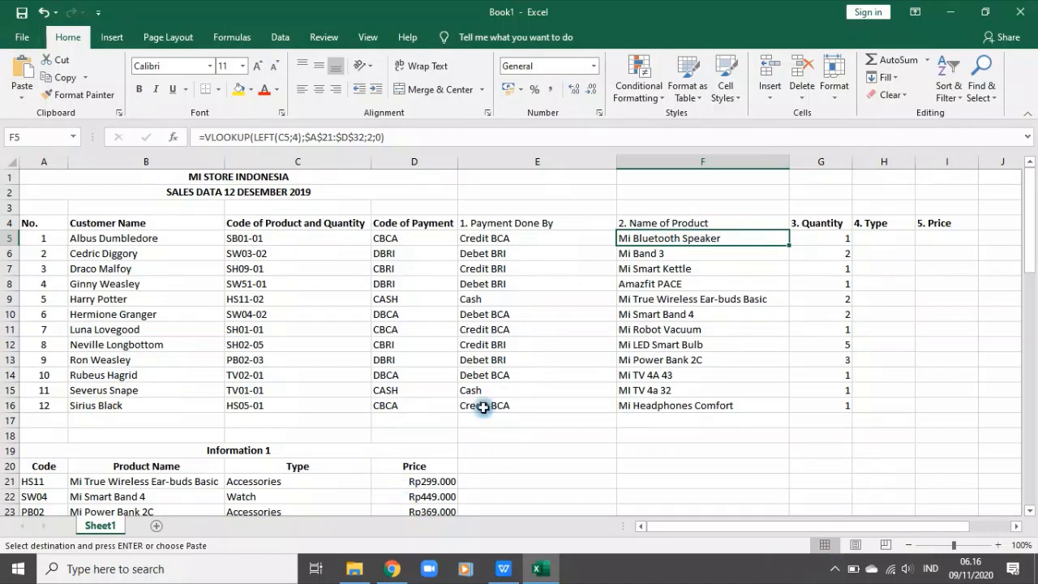
{"action": "left_click_drag", "start_coordinate": [887, 223], "coordinate": [946, 224]}
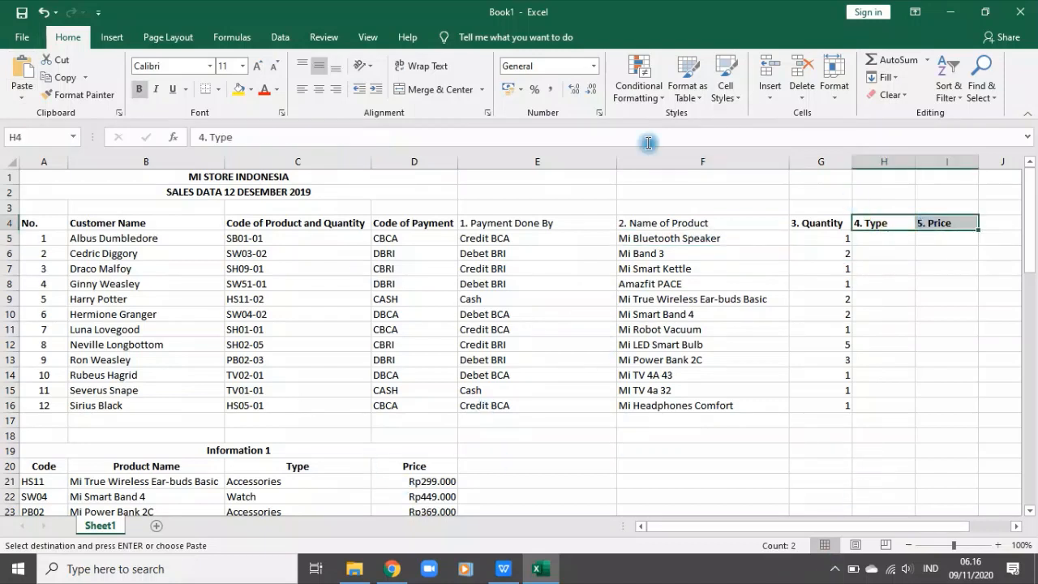
{"action": "left_click", "coordinate": [239, 90]}
{"action": "left_click", "coordinate": [922, 332]}
Step: Copy the product name lookup formula from F5 into H5 under the Type heading
{"action": "left_click", "coordinate": [664, 236]}
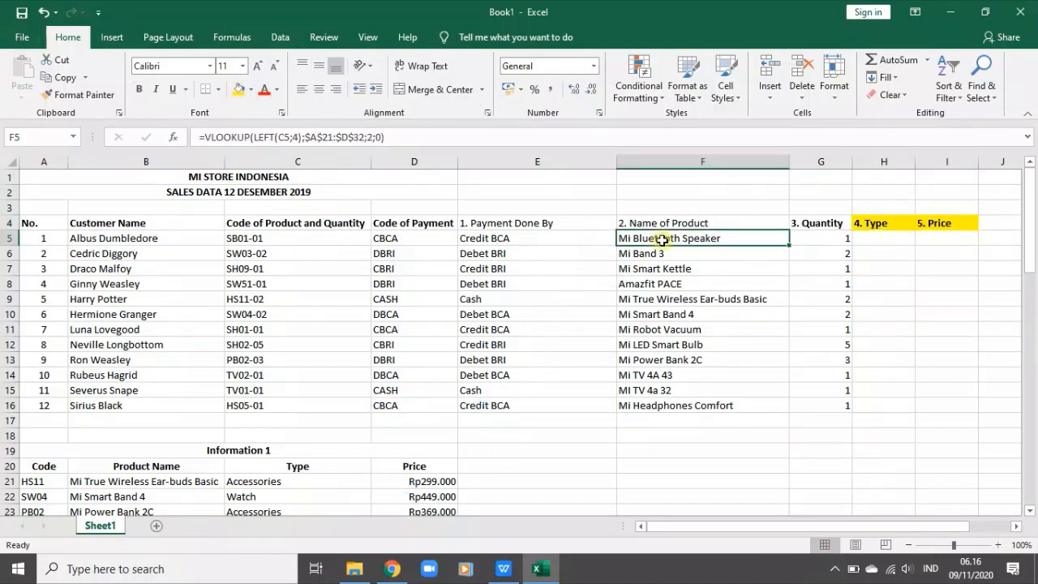
{"action": "scroll", "coordinate": [652, 252], "scroll_direction": "down", "scroll_amount": 1}
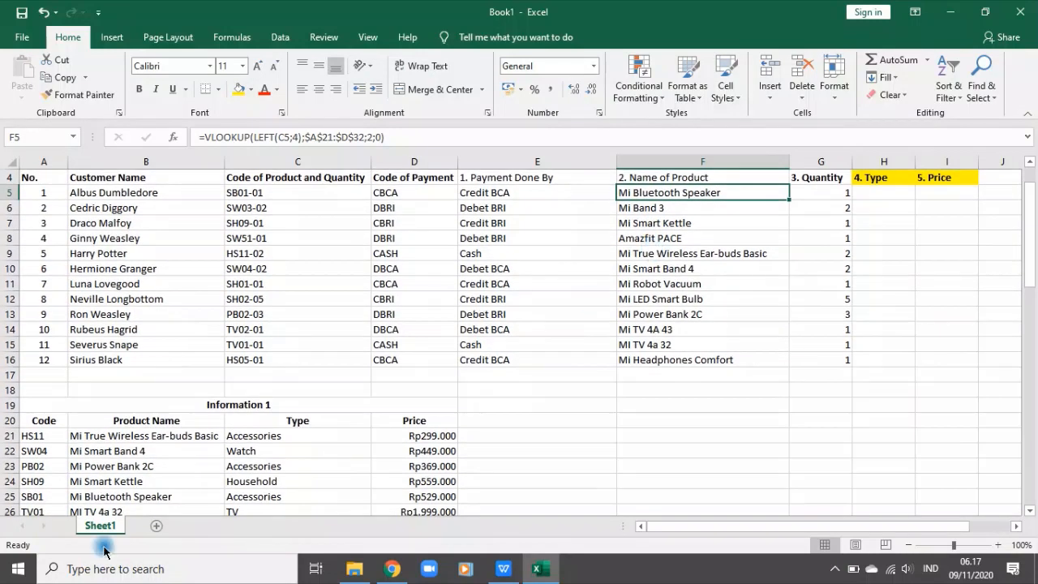
{"action": "scroll", "coordinate": [811, 389], "scroll_direction": "up", "scroll_amount": 1}
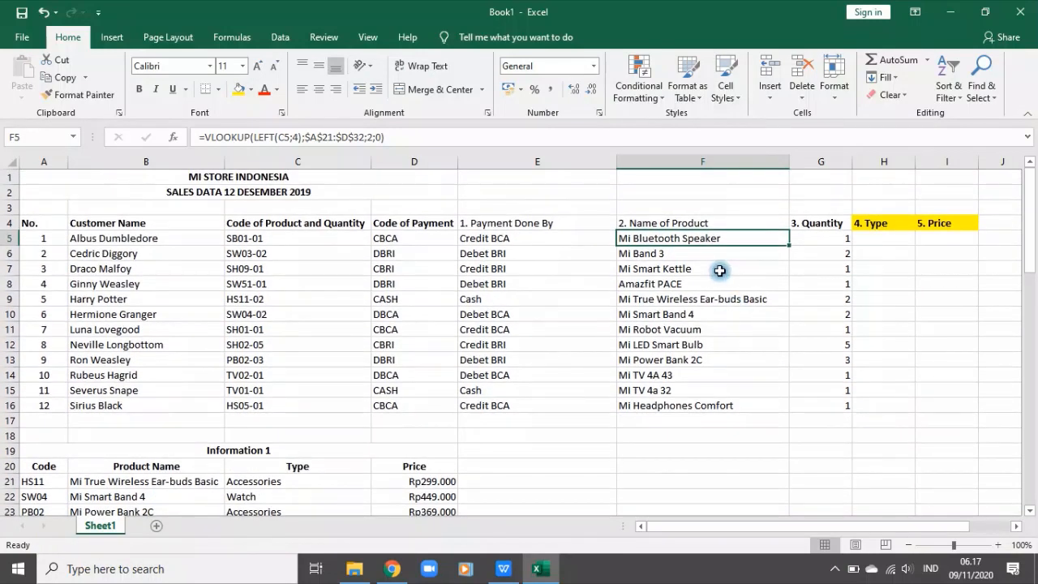
{"action": "key", "text": "ctrl+c"}
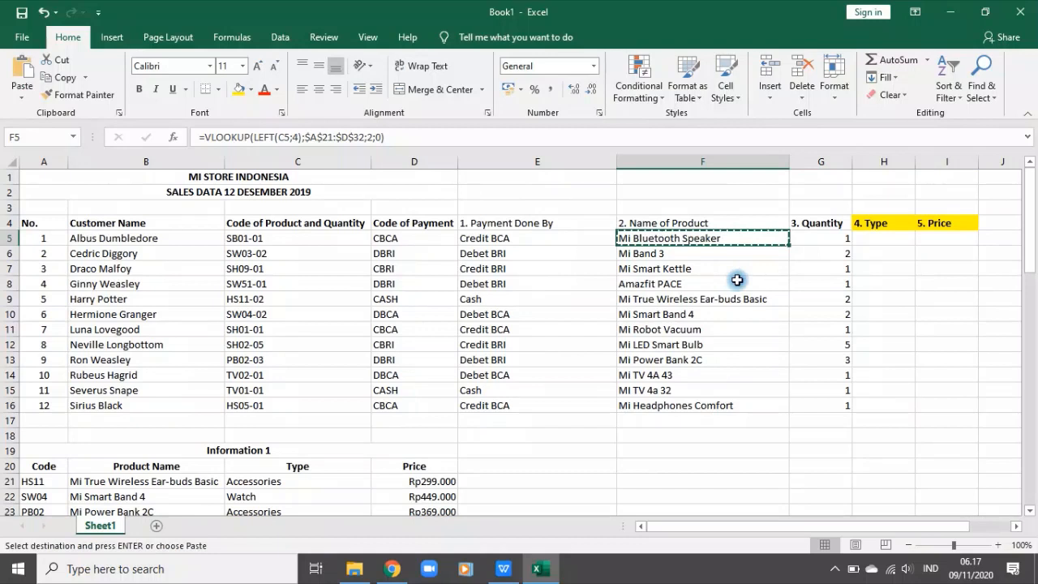
{"action": "left_click", "coordinate": [884, 238]}
{"action": "key", "text": "ctrl+v"}
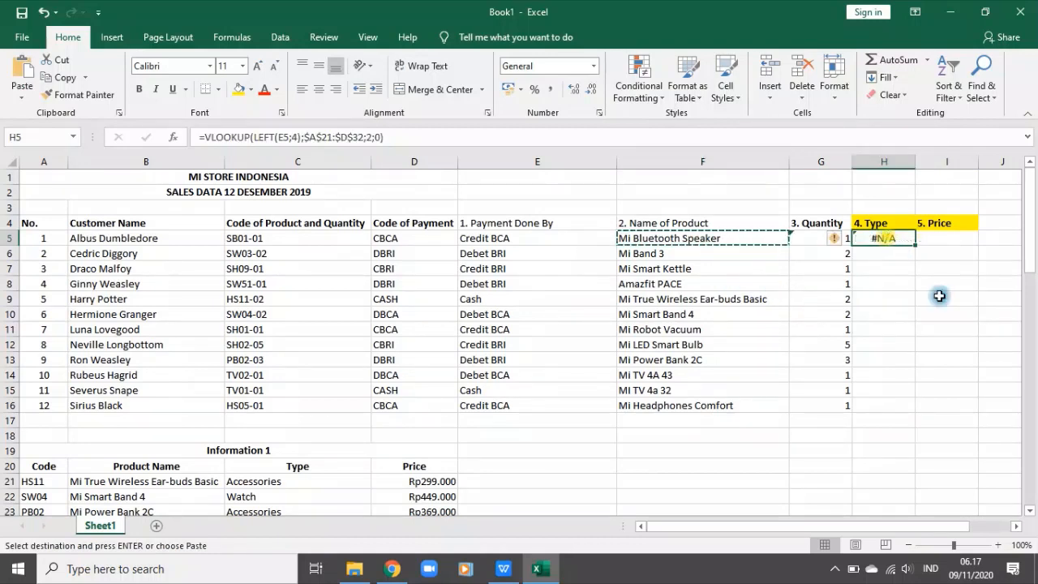
{"action": "key", "text": "Escape"}
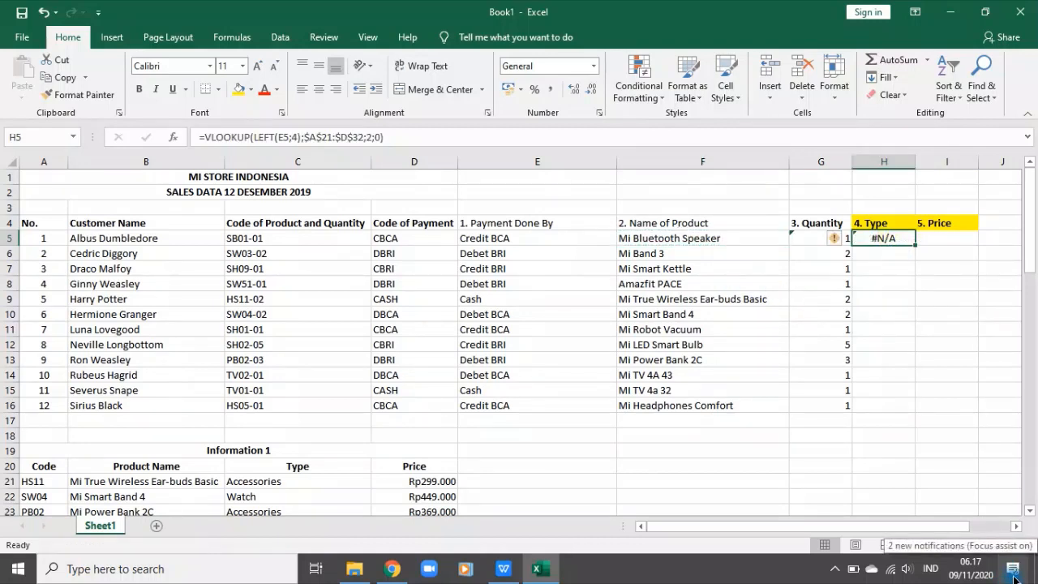
Step: Try pointing the lookup reference in H5 at product code cell C5, and restore the formula by recopying F5
{"action": "left_click", "coordinate": [398, 140]}
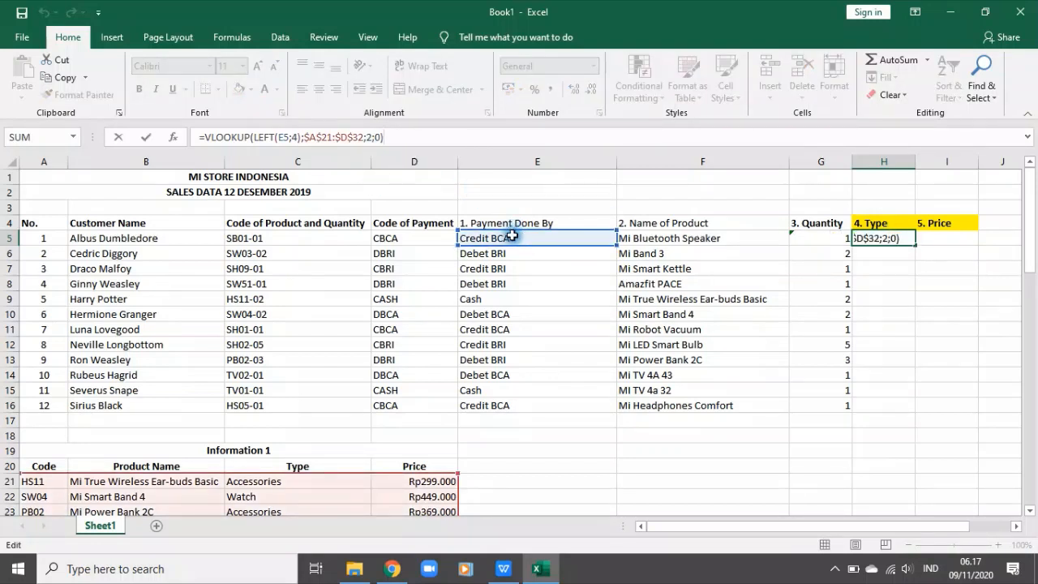
{"action": "left_click_drag", "start_coordinate": [513, 235], "coordinate": [506, 231]}
{"action": "left_click_drag", "start_coordinate": [506, 231], "coordinate": [289, 243]}
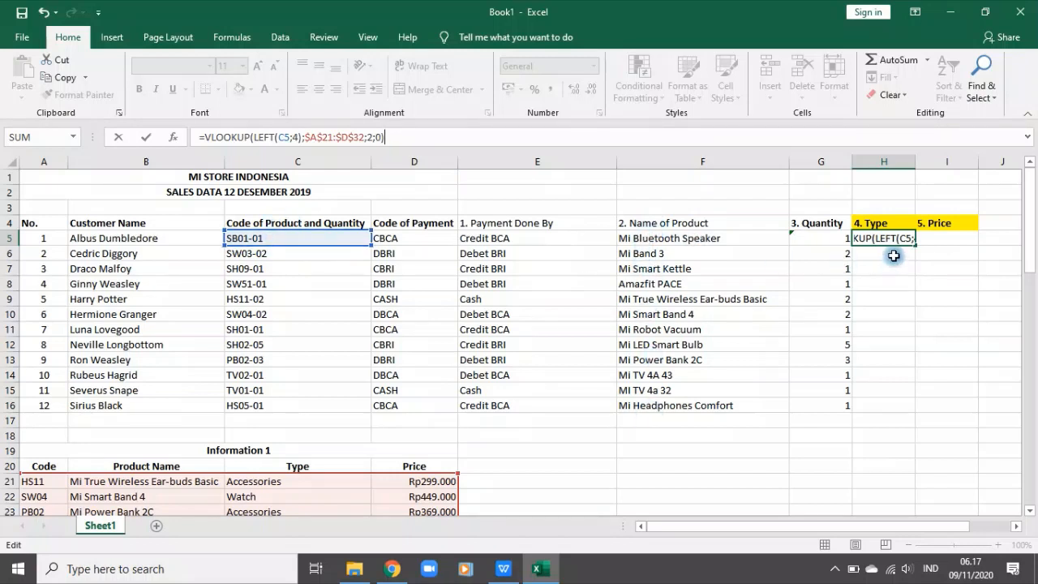
{"action": "key", "text": "ctrl+Return"}
{"action": "left_click", "coordinate": [710, 242]}
{"action": "key", "text": "ctrl+c"}
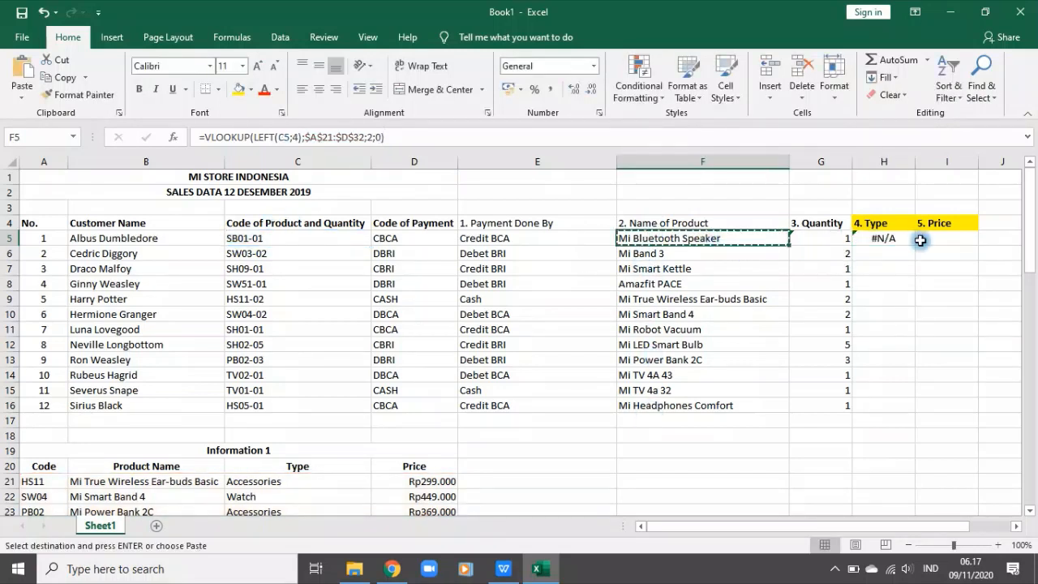
{"action": "left_click", "coordinate": [886, 238]}
{"action": "key", "text": "ctrl+v"}
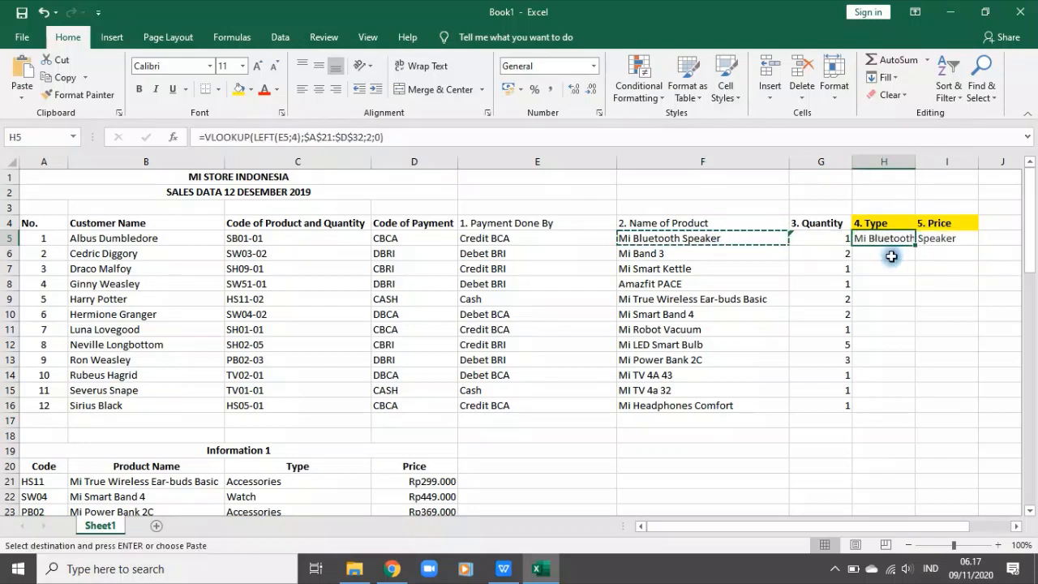
Step: Try redirecting the lookup reference in H5 to the product code cell and changing it to C$5
{"action": "left_click", "coordinate": [287, 137]}
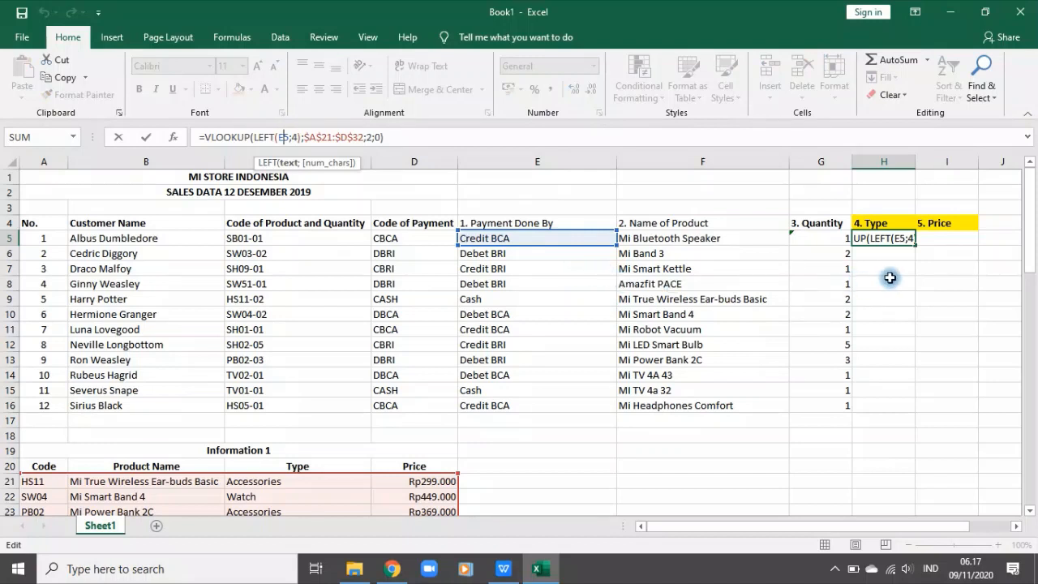
{"action": "left_click", "coordinate": [546, 228]}
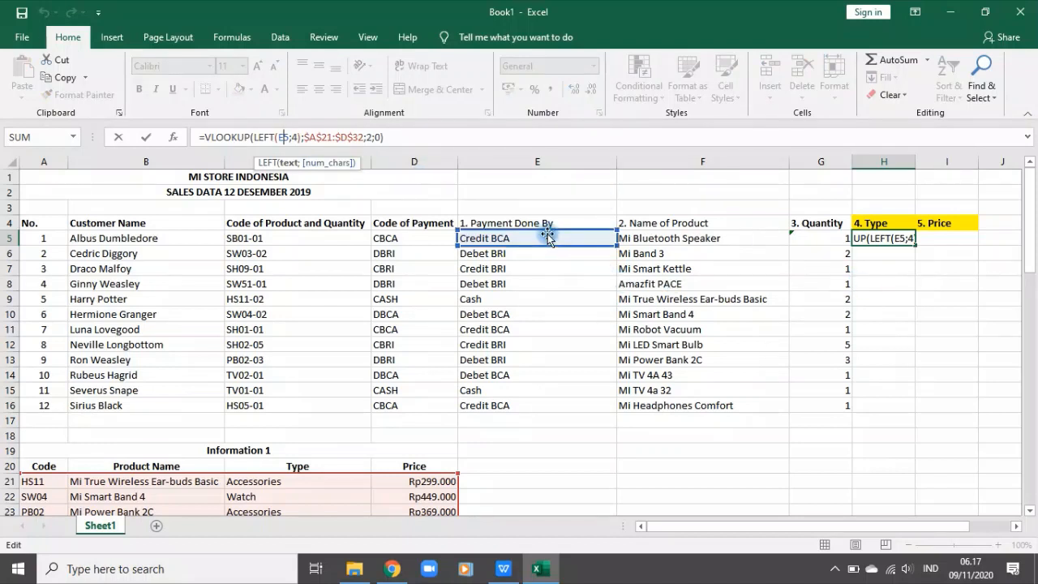
{"action": "left_click", "coordinate": [878, 239]}
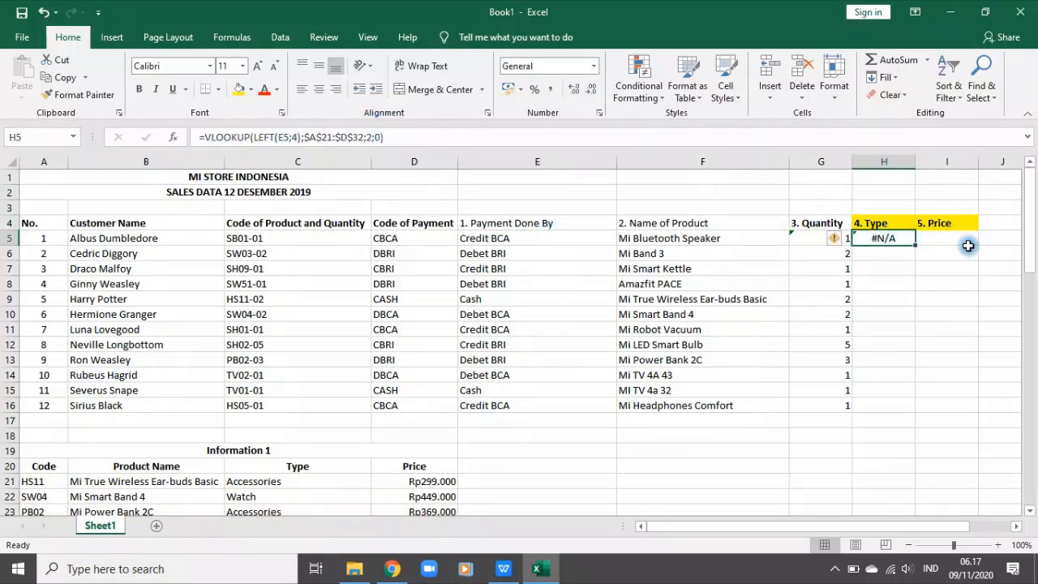
{"action": "left_click", "coordinate": [283, 137]}
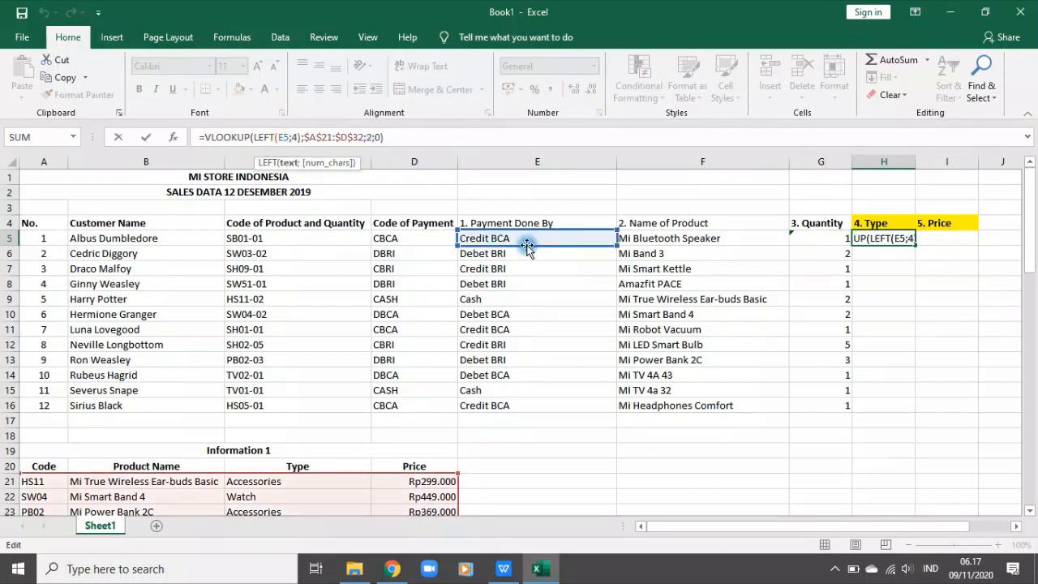
{"action": "left_click_drag", "start_coordinate": [526, 245], "coordinate": [317, 245]}
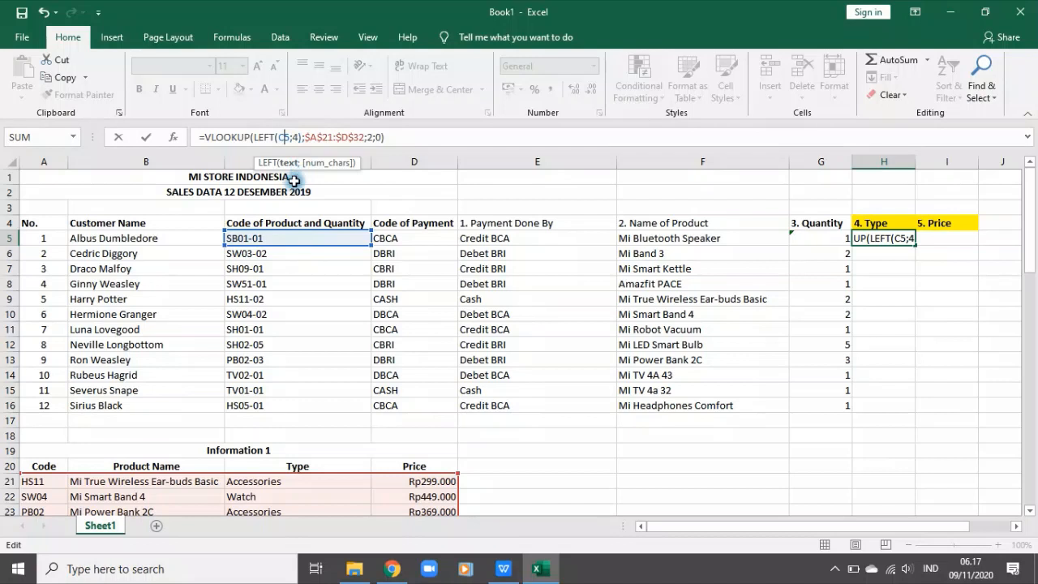
{"action": "left_click", "coordinate": [283, 137]}
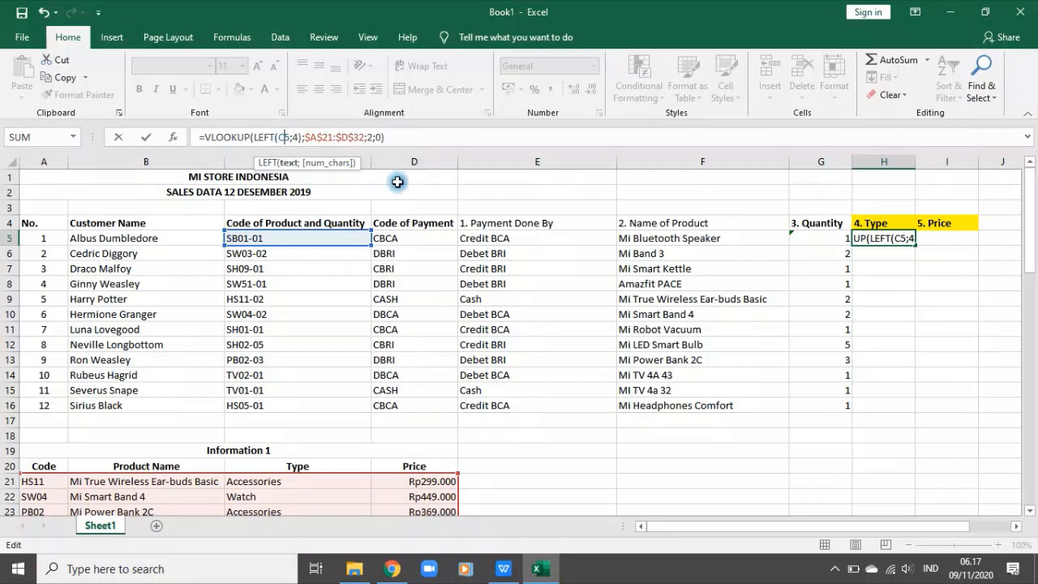
{"action": "key", "text": "F4"}
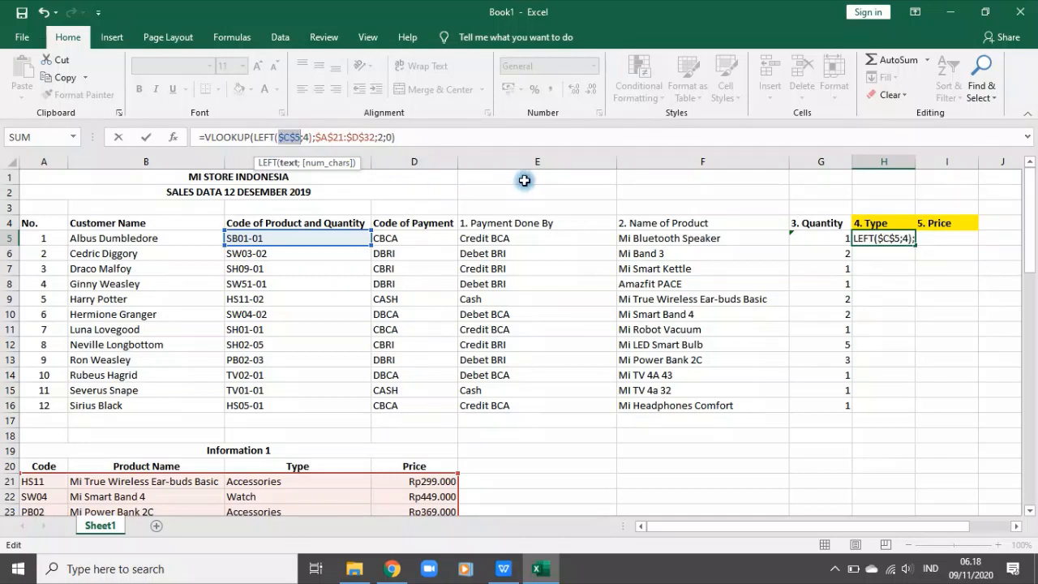
{"action": "key", "text": "F4"}
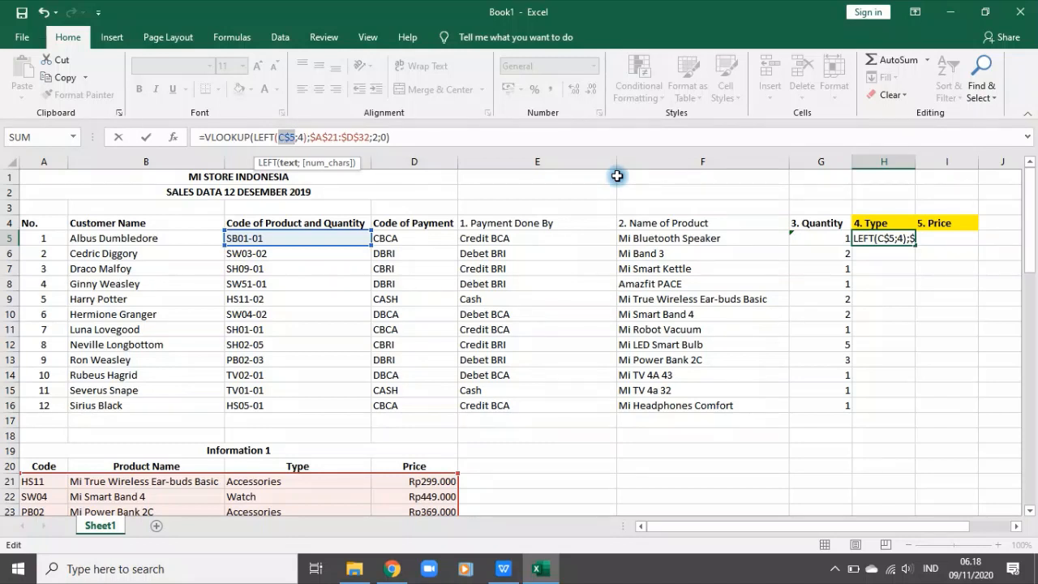
{"action": "key", "text": "Return"}
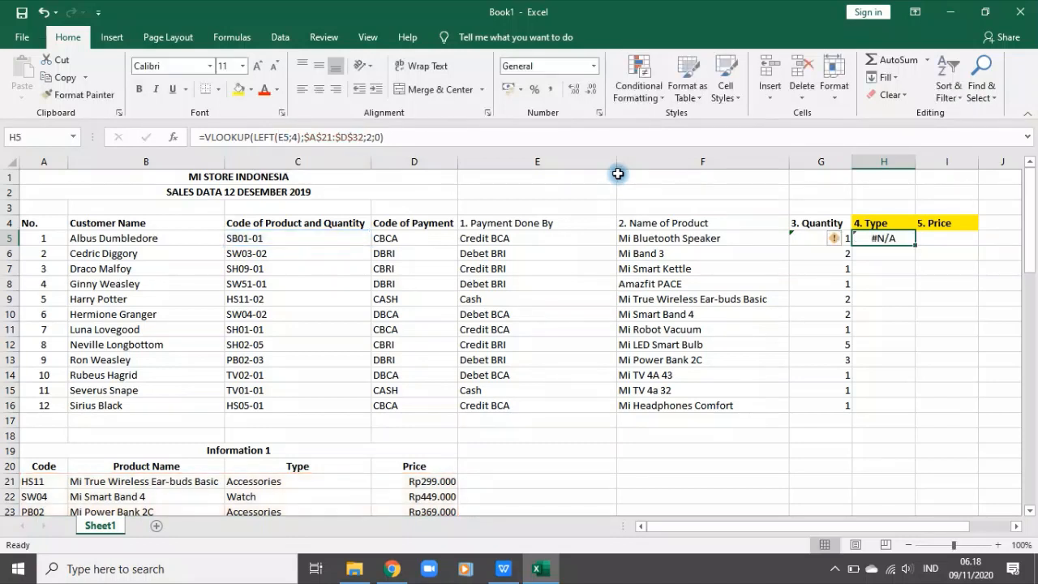
{"action": "left_click", "coordinate": [982, 315]}
{"action": "left_click", "coordinate": [872, 238]}
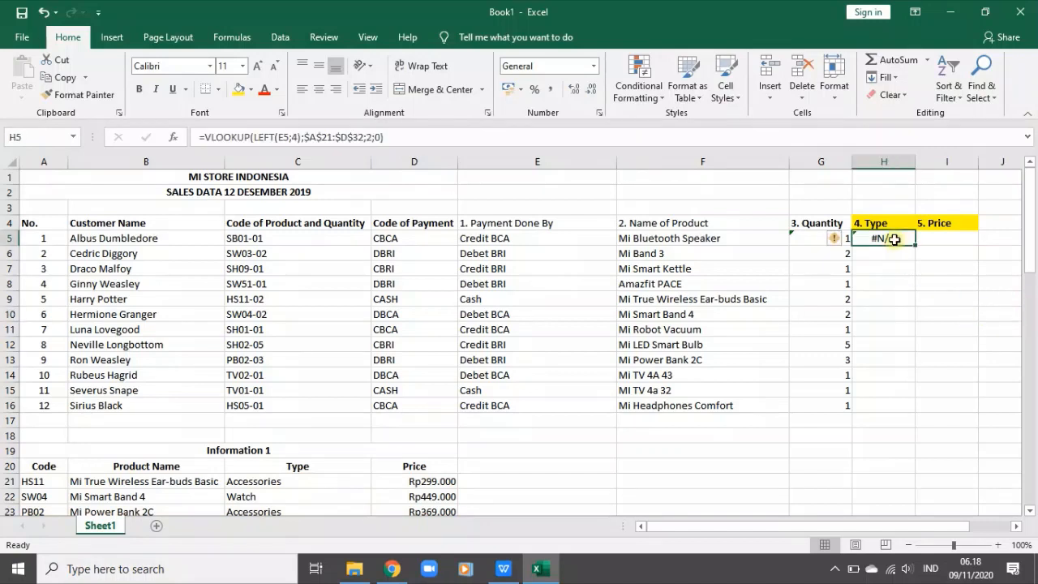
Step: Change the lookup reference in H5 to C$5 so the formula reads =VLOOKUP(LEFT(C$5;4);$A$21:$D$32;2;0)
{"action": "left_click", "coordinate": [411, 141]}
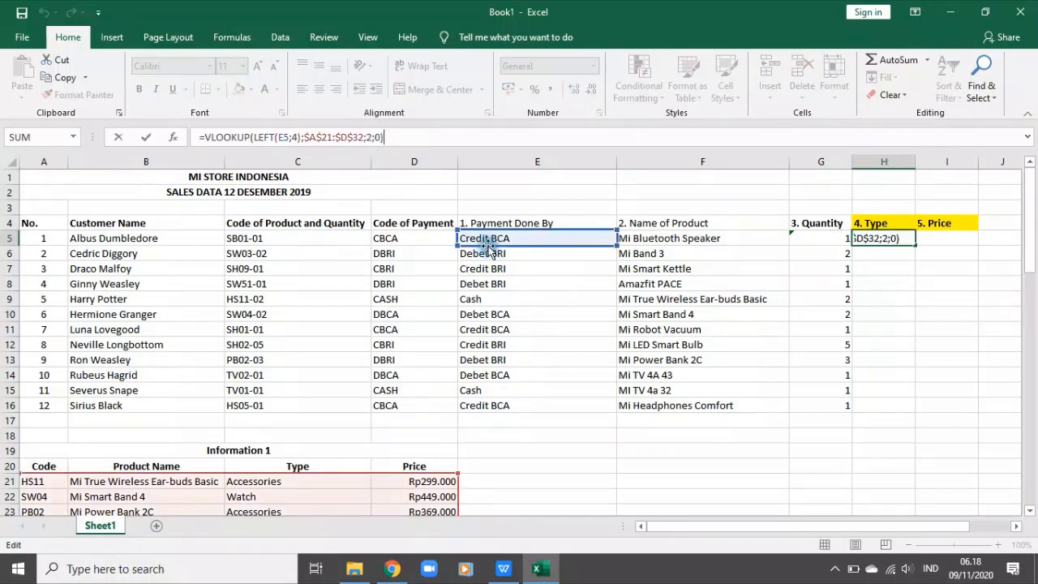
{"action": "left_click", "coordinate": [301, 238]}
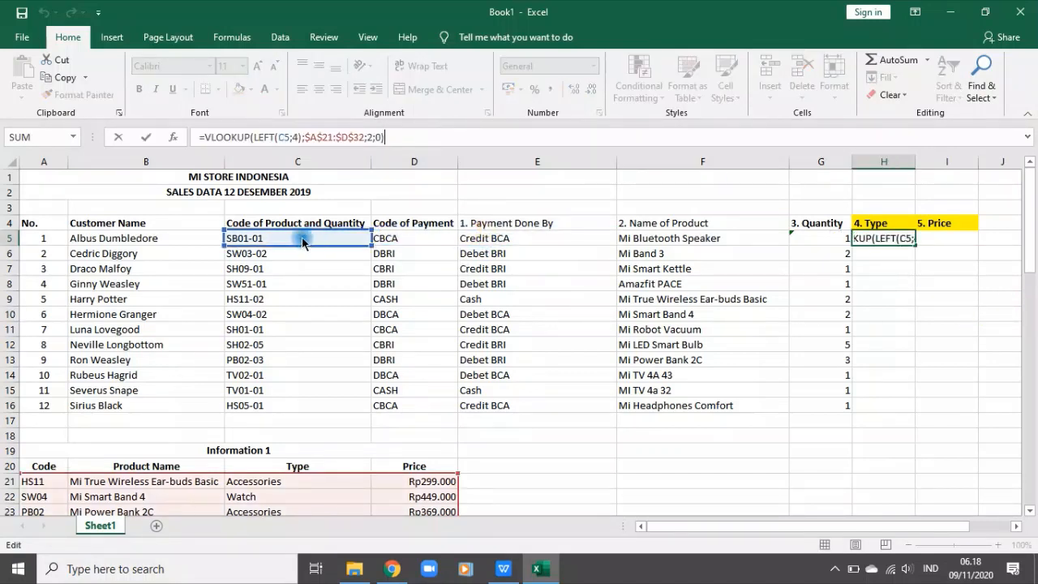
{"action": "left_click", "coordinate": [283, 138]}
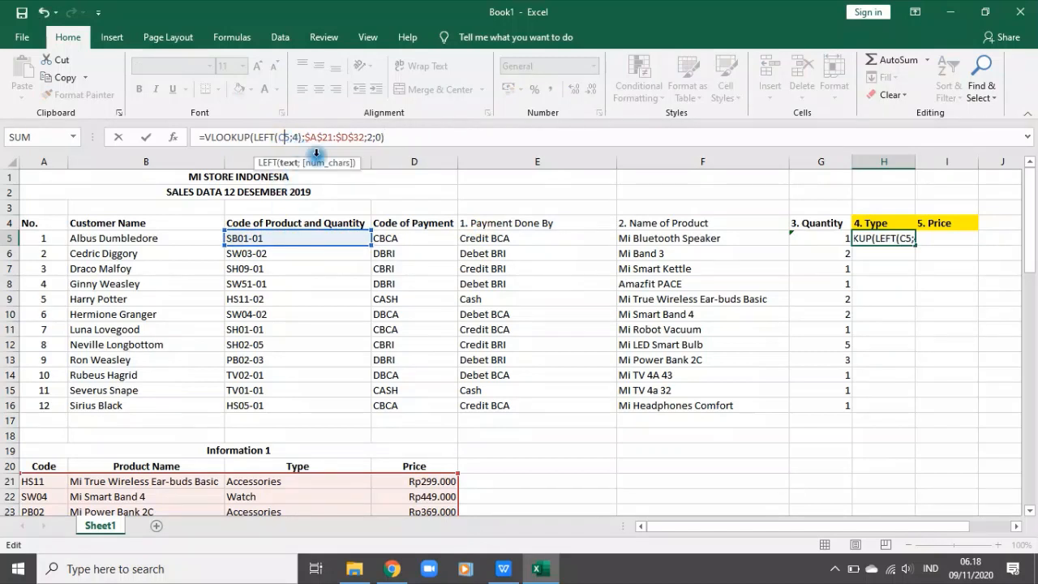
{"action": "key", "text": "F4"}
{"action": "key", "text": "F4"}
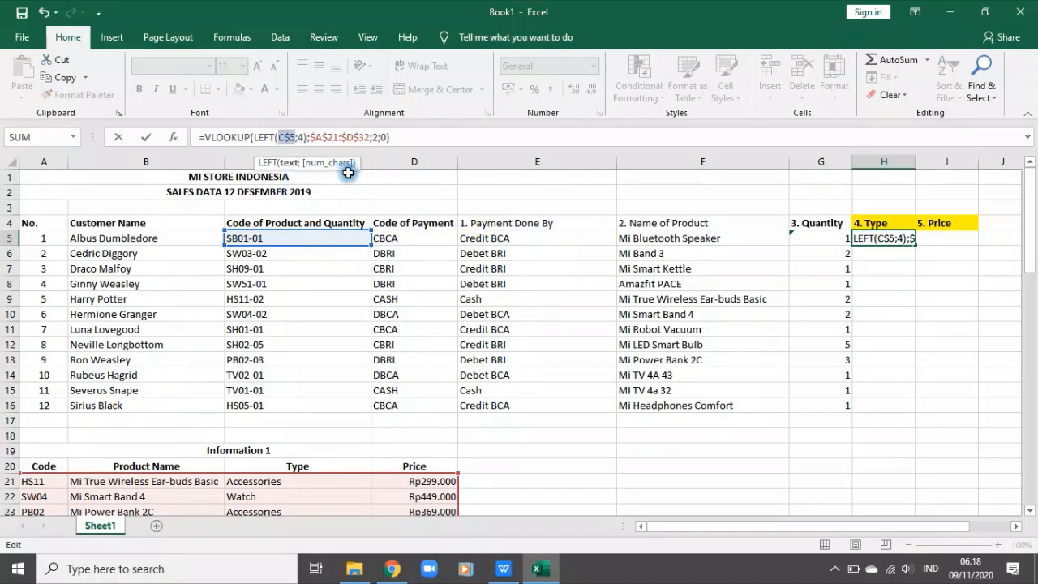
{"action": "key", "text": "Return"}
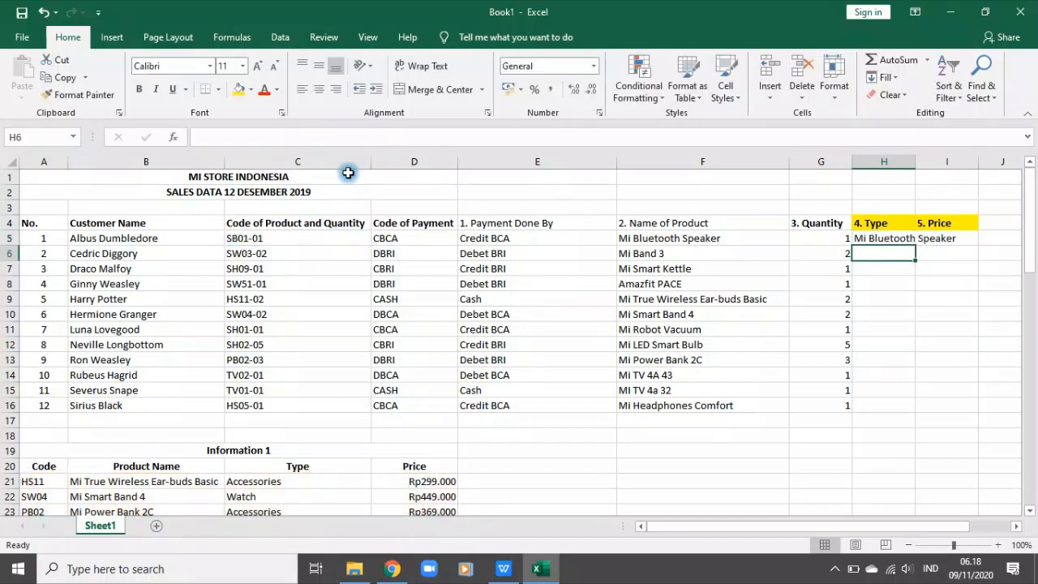
Step: Fill the lookup formula from H5 across to I5 and widen column I
{"action": "left_click", "coordinate": [876, 238]}
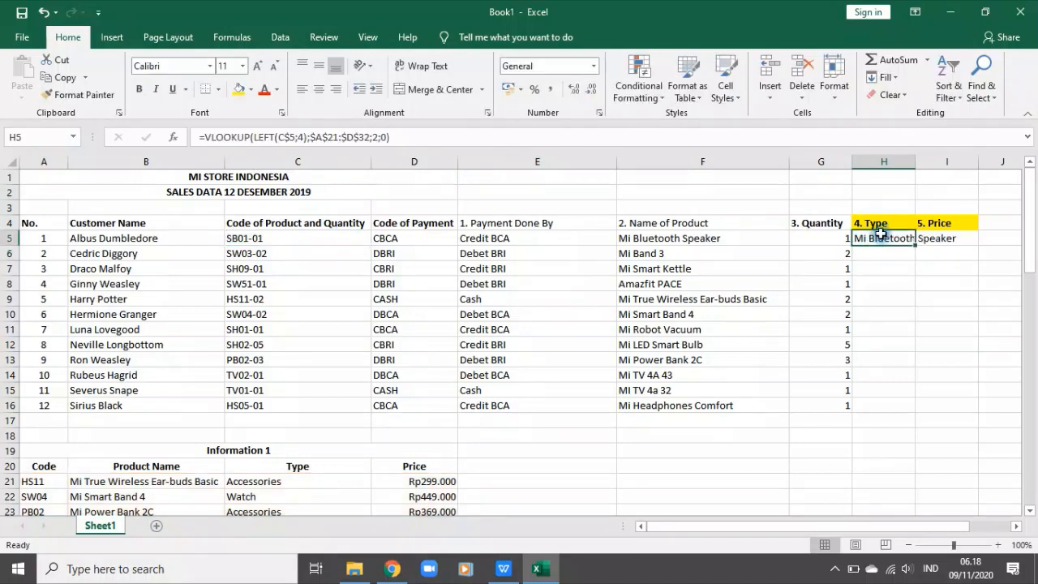
{"action": "left_click_drag", "start_coordinate": [918, 245], "coordinate": [949, 243]}
{"action": "left_click_drag", "start_coordinate": [980, 157], "coordinate": [1020, 157]}
Step: Compare the lookup references in the I5 and H5 formulas, and clear the copied formula from I5
{"action": "left_click", "coordinate": [982, 238]}
{"action": "left_click", "coordinate": [448, 138]}
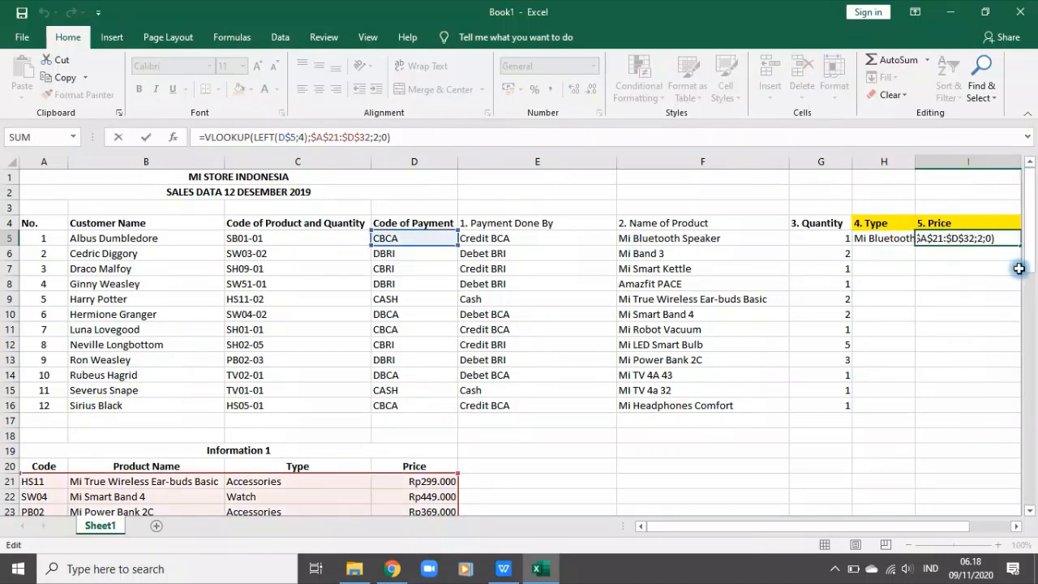
{"action": "left_click", "coordinate": [881, 239]}
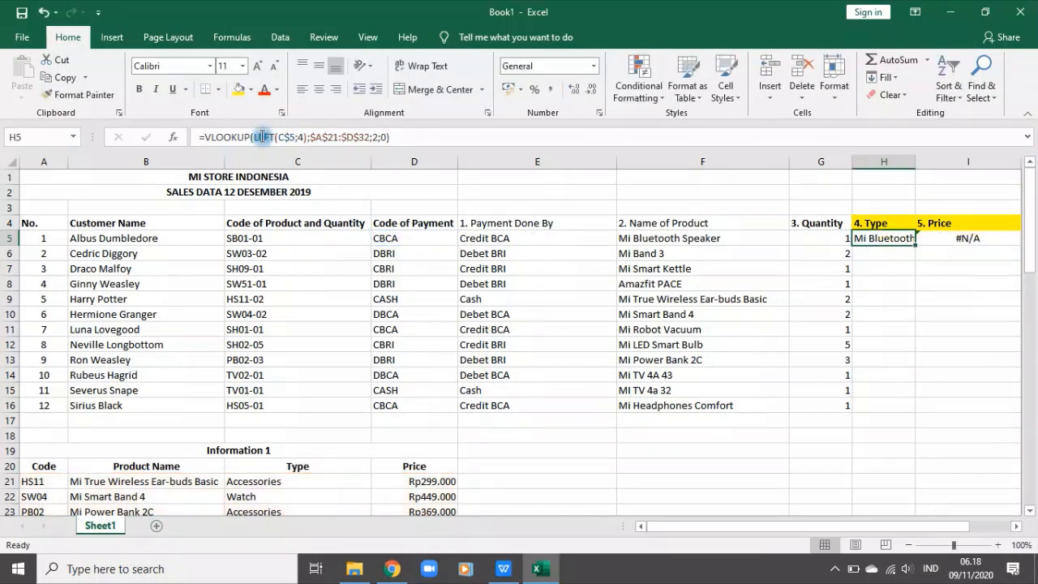
{"action": "left_click", "coordinate": [286, 138]}
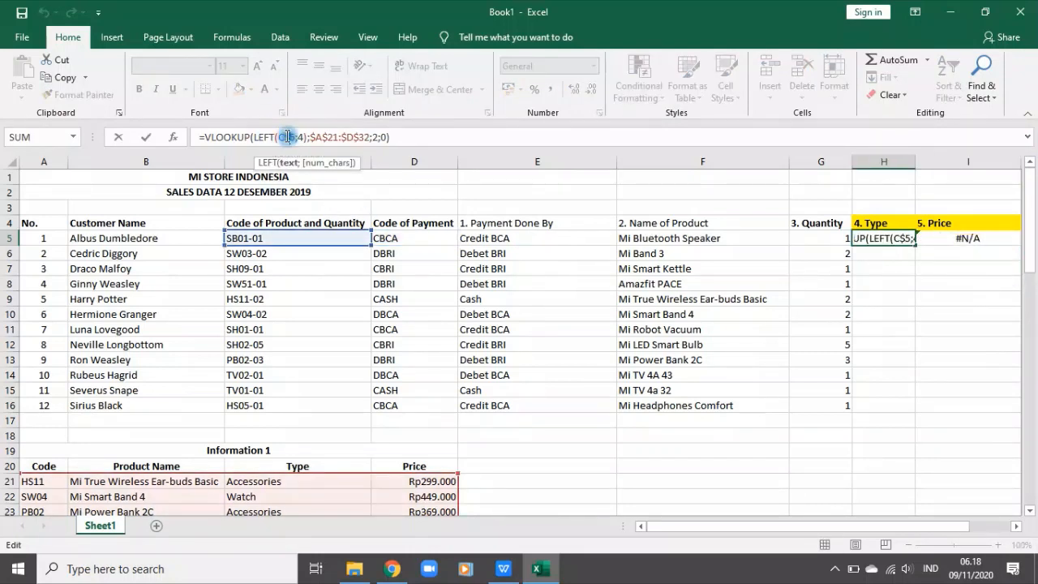
{"action": "key", "text": "ctrl+Return"}
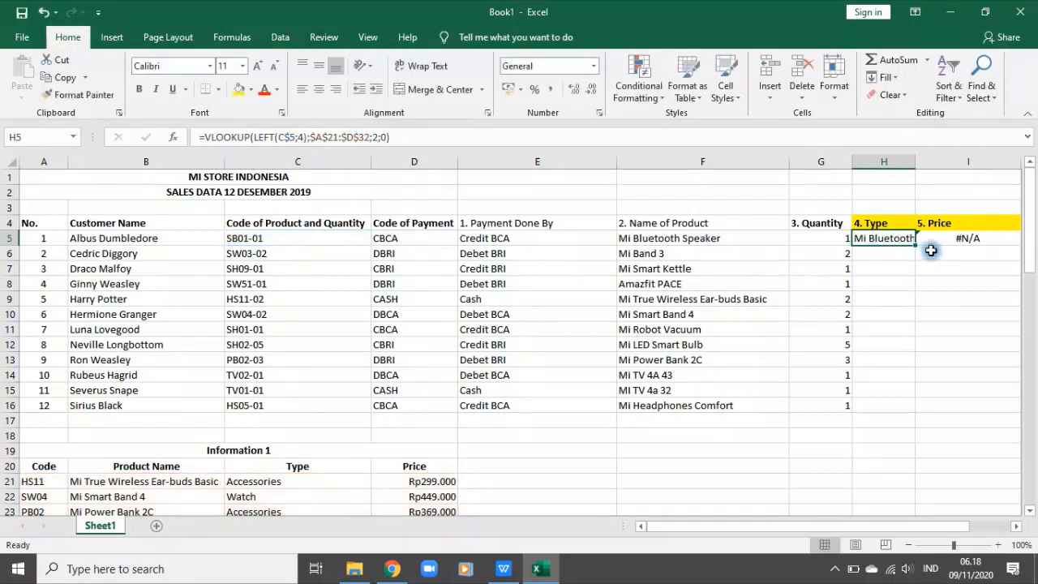
{"action": "left_click", "coordinate": [957, 236]}
{"action": "key", "text": "Delete"}
Step: Change the lookup reference in H5 to $C5 so the formula reads =VLOOKUP(LEFT($C5;4);$A$21:$D$32;2;0)
{"action": "left_click", "coordinate": [884, 238]}
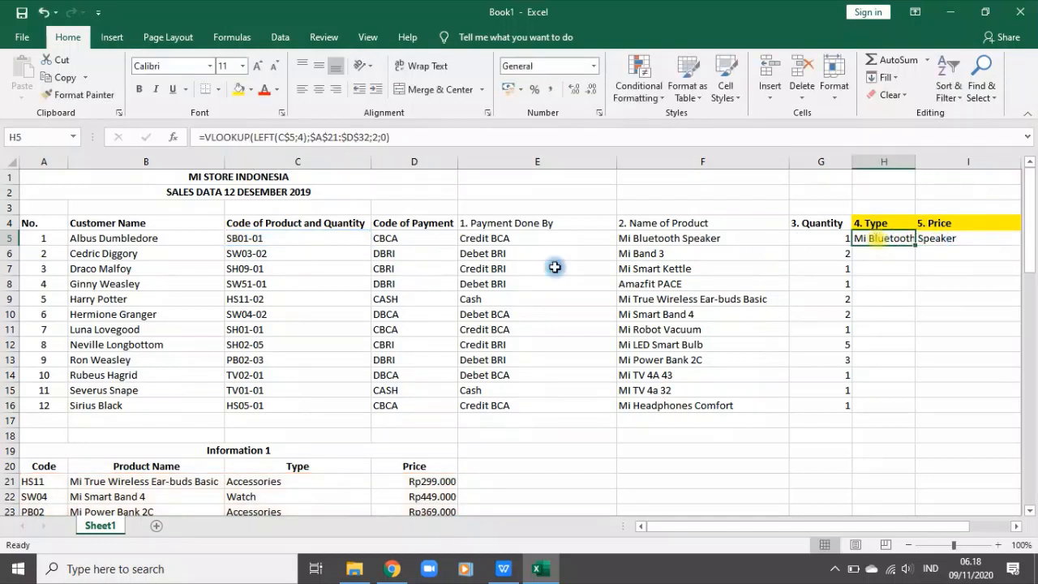
{"action": "left_click", "coordinate": [284, 138]}
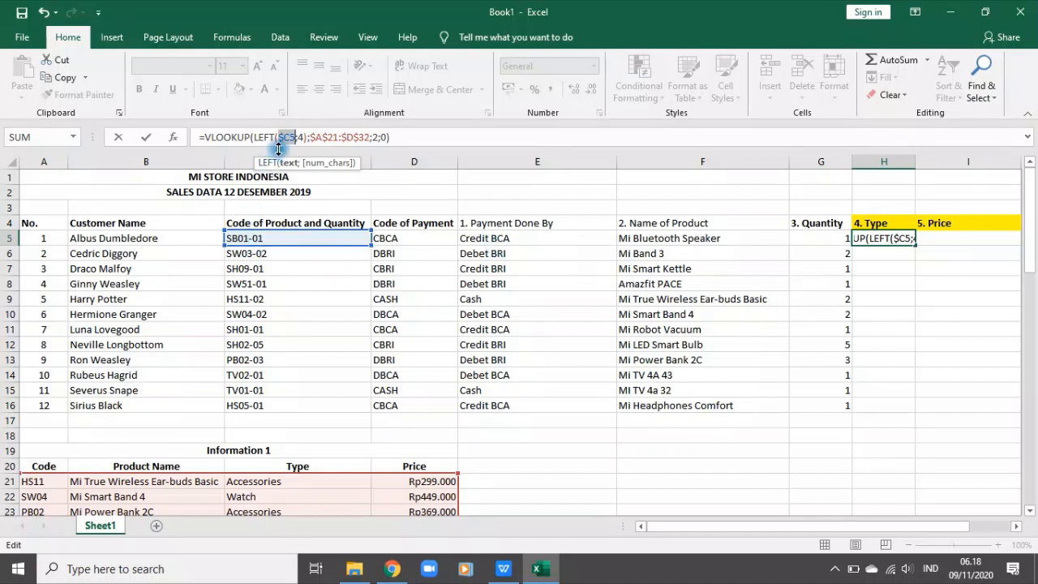
{"action": "key", "text": "Return"}
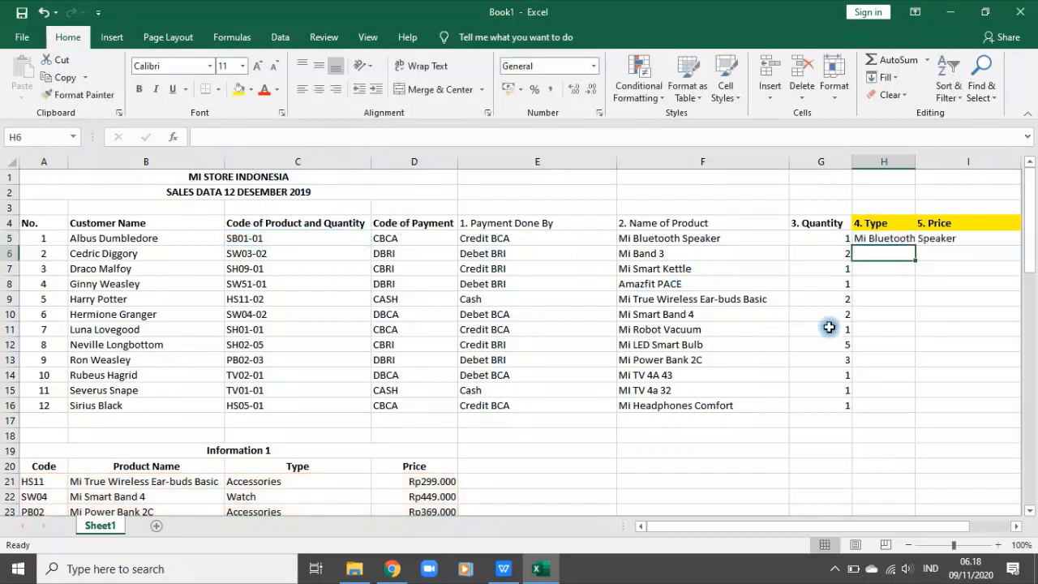
{"action": "left_click", "coordinate": [892, 238]}
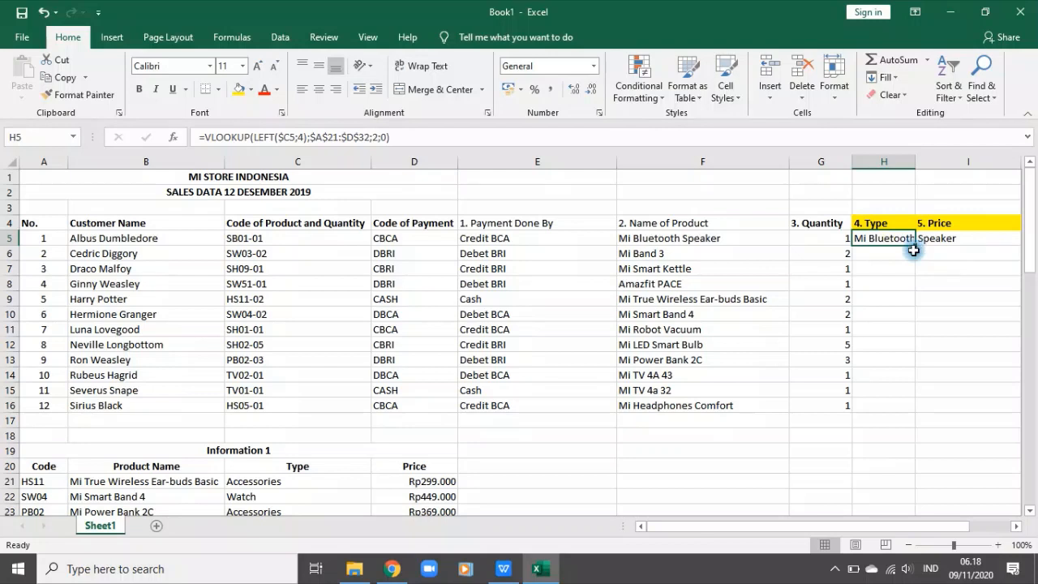
Step: Test the $C5 reference by filling the H5 formula across to I5, and clear I5 after checking it
{"action": "left_click_drag", "start_coordinate": [916, 247], "coordinate": [984, 244]}
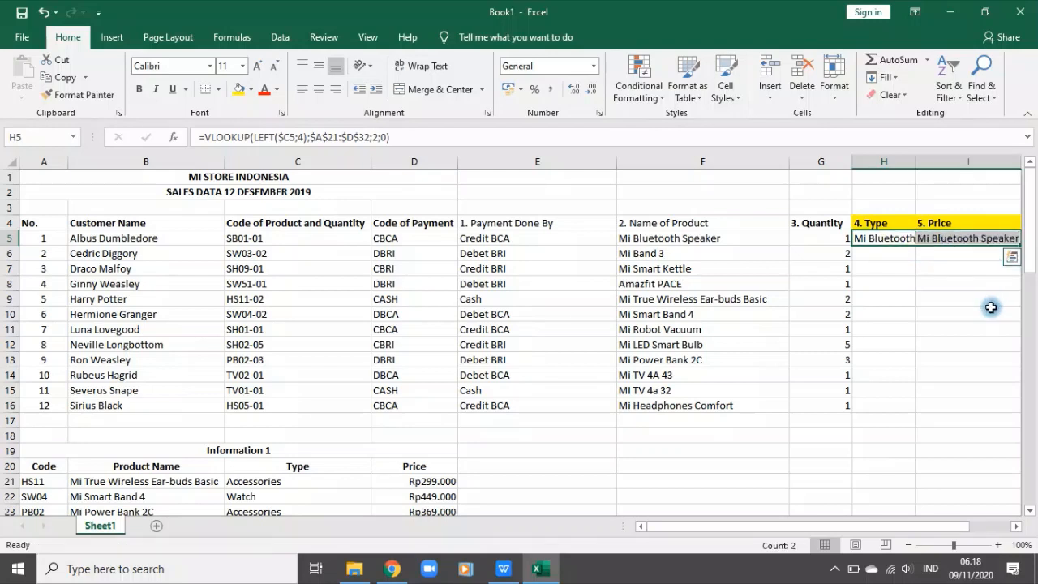
{"action": "left_click", "coordinate": [970, 240]}
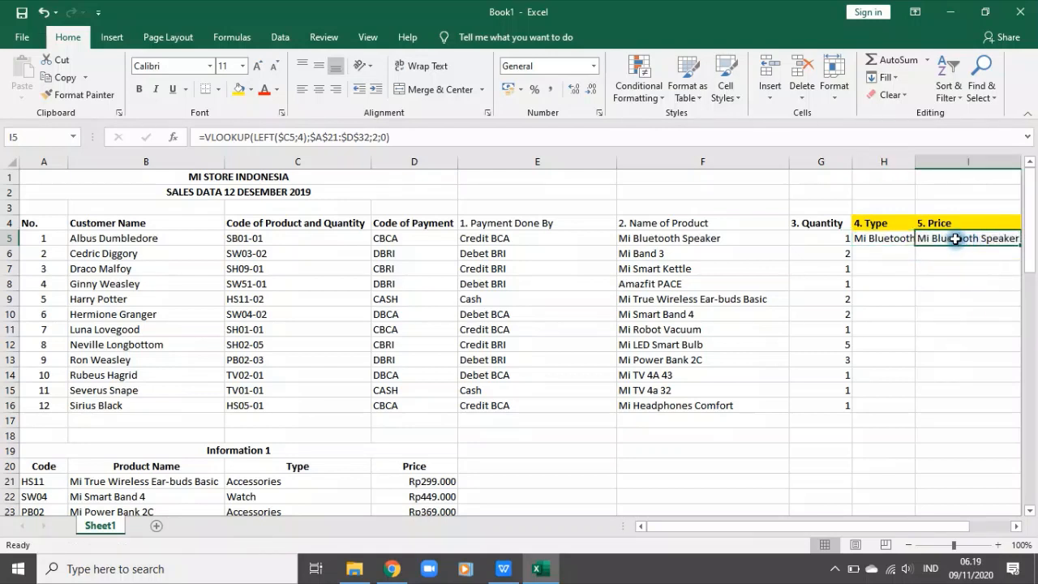
{"action": "left_click", "coordinate": [895, 237]}
{"action": "left_click", "coordinate": [972, 248]}
{"action": "key", "text": "Delete"}
{"action": "left_click", "coordinate": [277, 161]}
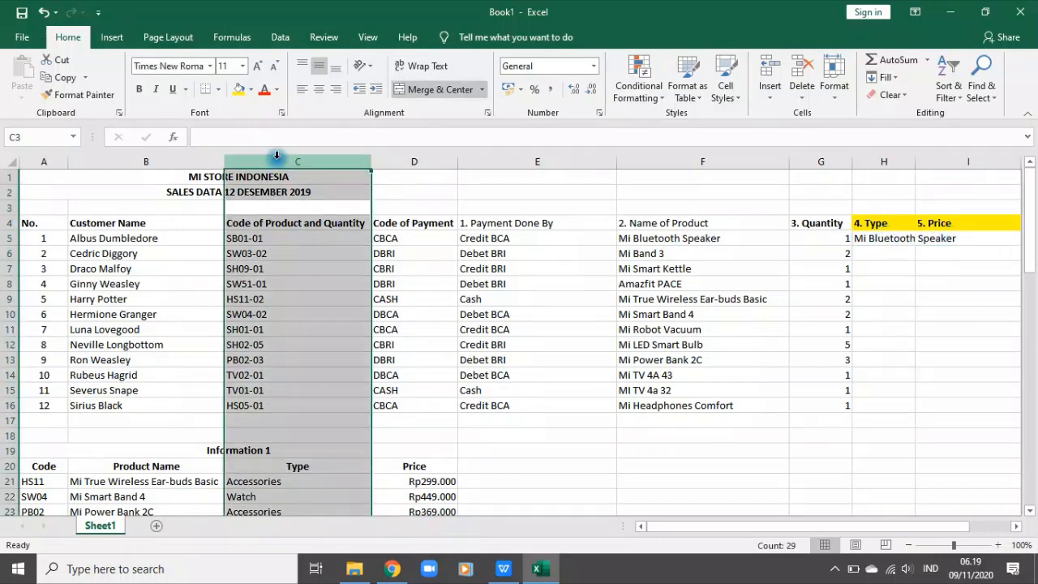
Step: Check the H5 table array against the Information 1 table and set the lookup's column index to 3 for Type
{"action": "left_click", "coordinate": [884, 236]}
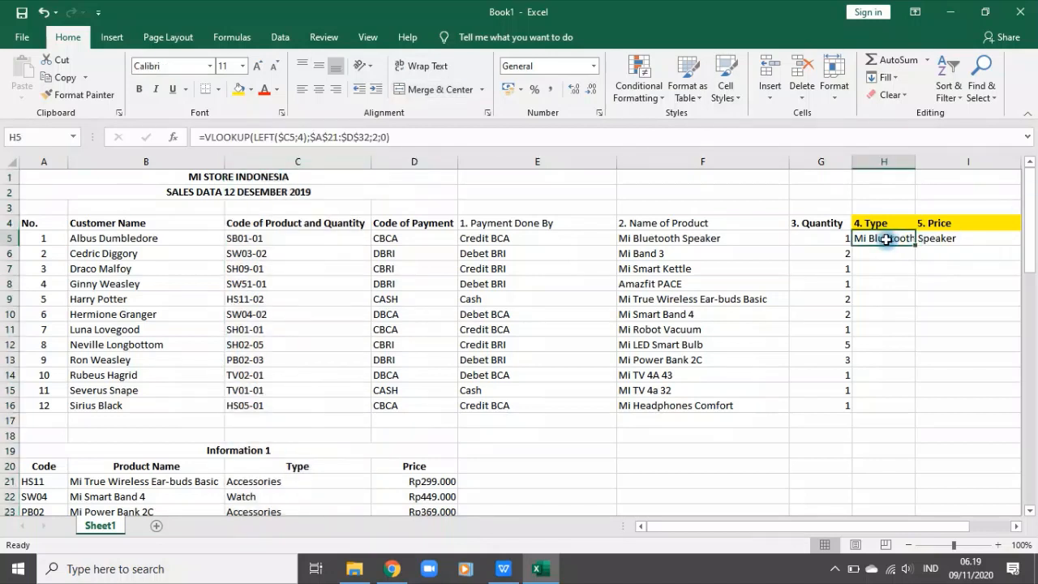
{"action": "left_click", "coordinate": [389, 137]}
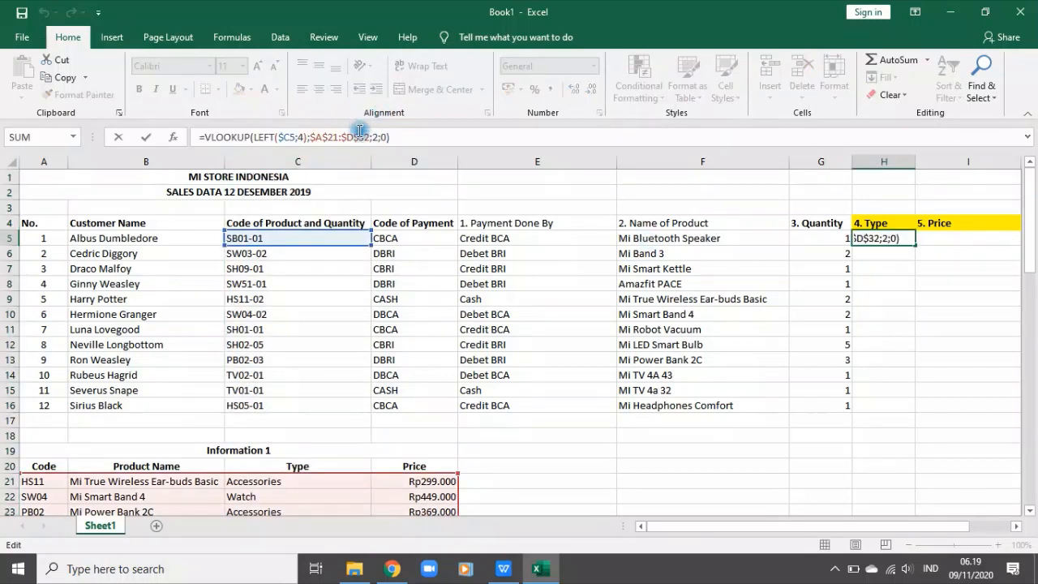
{"action": "left_click", "coordinate": [335, 137]}
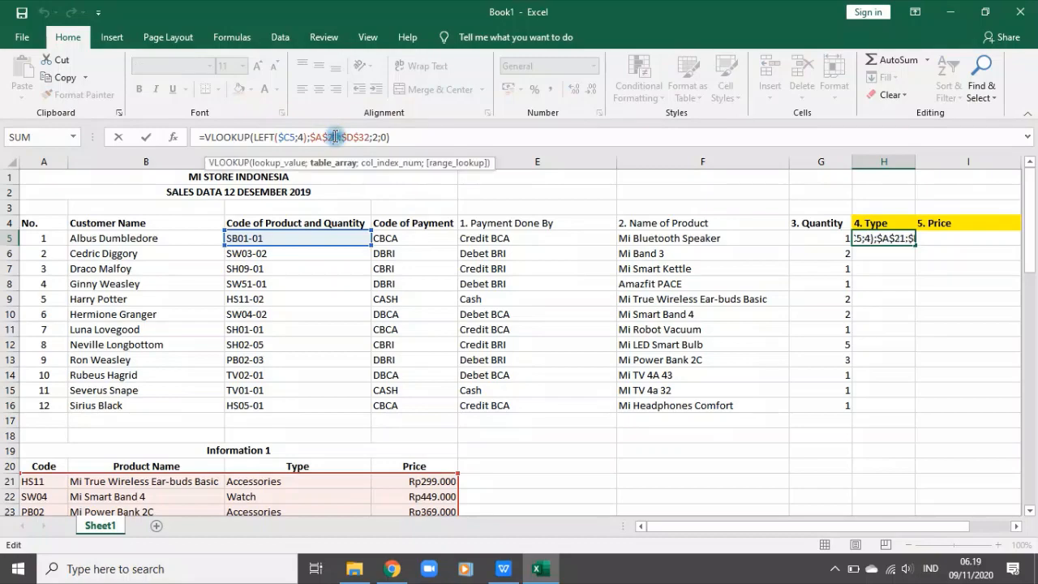
{"action": "left_click", "coordinate": [345, 165]}
{"action": "scroll", "coordinate": [405, 373], "scroll_direction": "down", "scroll_amount": 6}
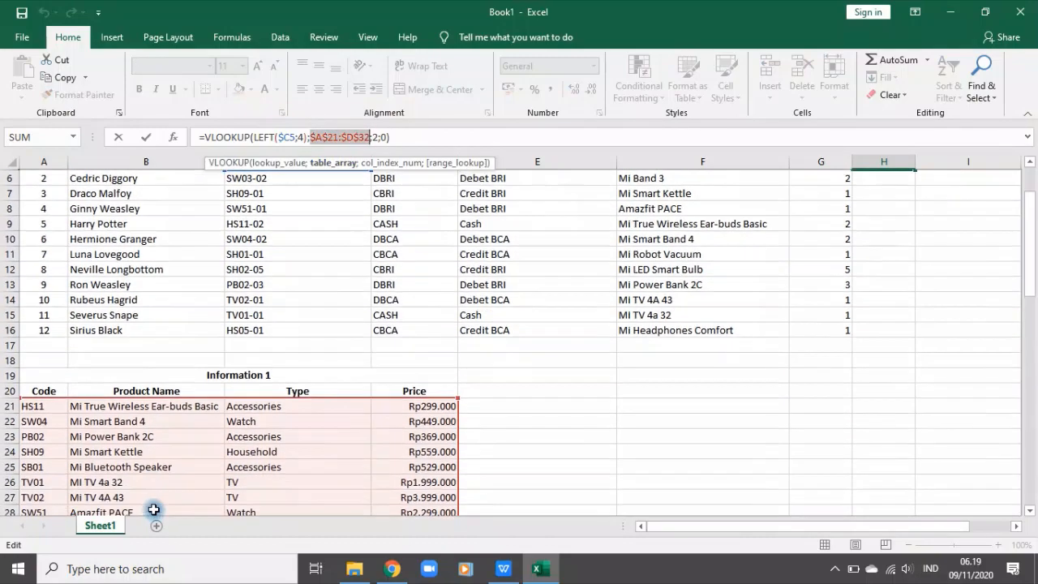
{"action": "scroll", "coordinate": [376, 411], "scroll_direction": "up", "scroll_amount": 6}
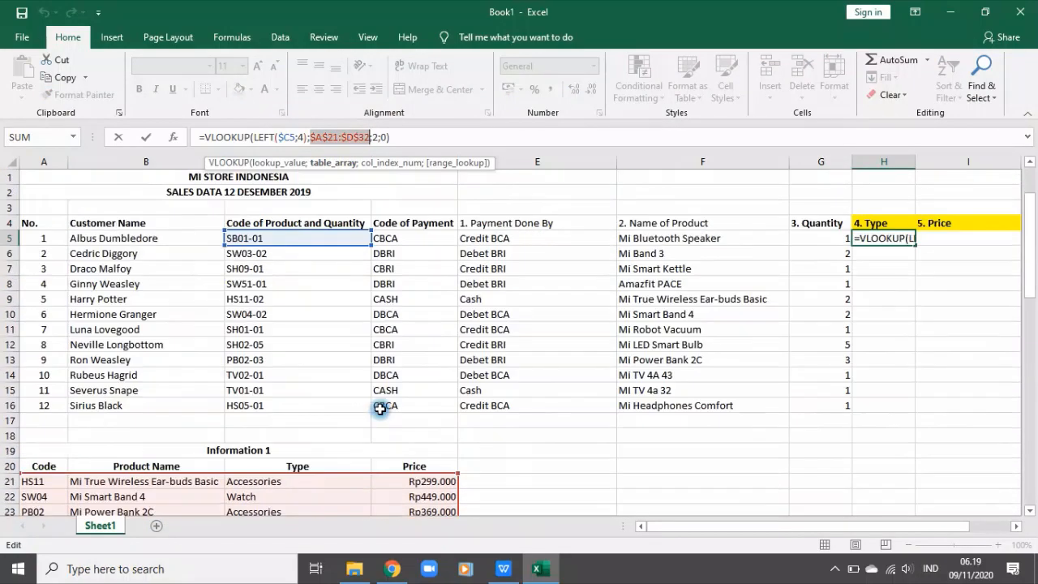
{"action": "scroll", "coordinate": [406, 327], "scroll_direction": "down", "scroll_amount": 2}
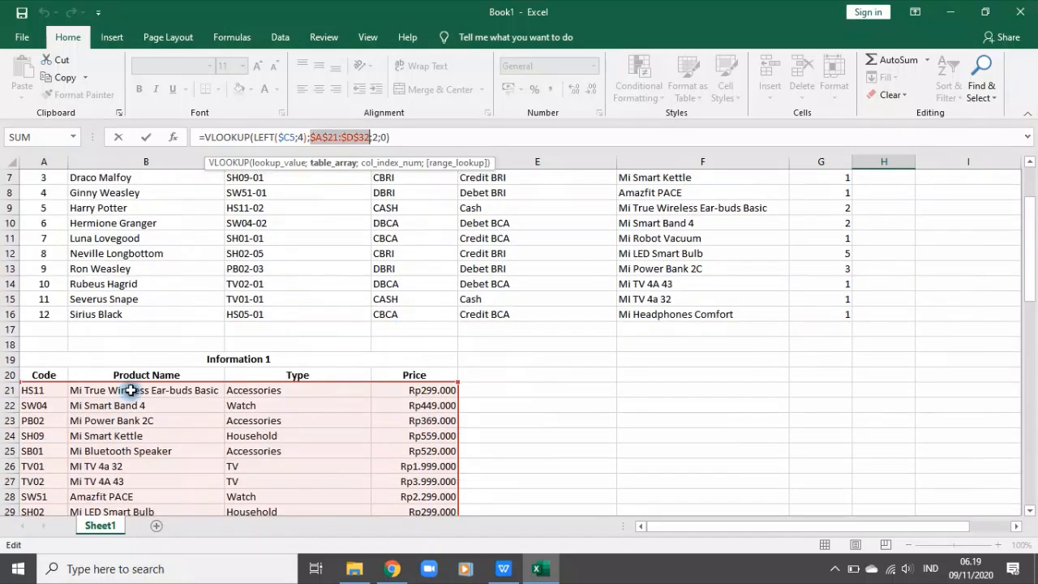
{"action": "scroll", "coordinate": [137, 399], "scroll_direction": "down", "scroll_amount": 2}
{"action": "scroll", "coordinate": [137, 399], "scroll_direction": "down", "scroll_amount": 1}
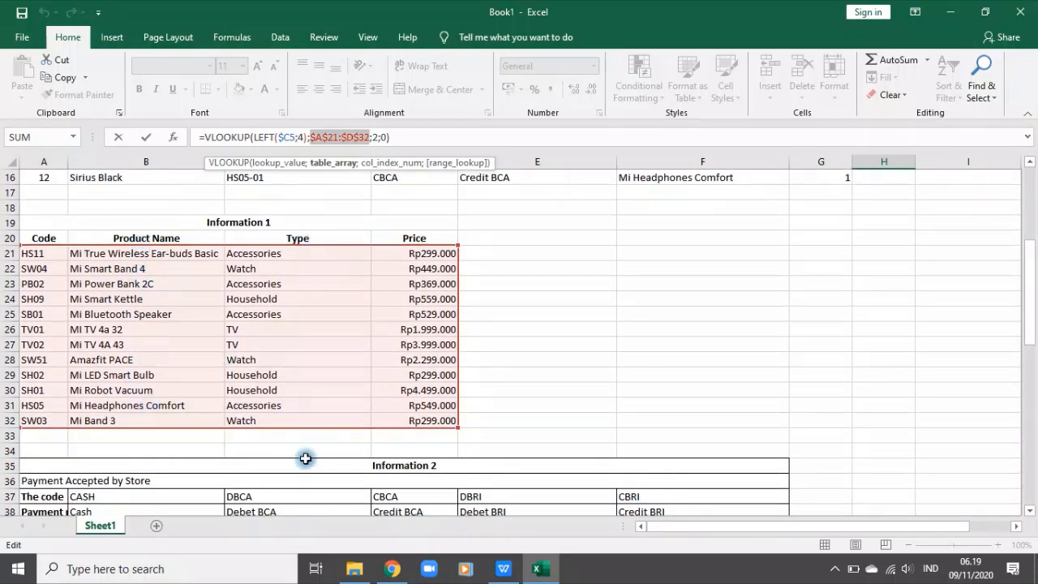
{"action": "left_click", "coordinate": [372, 137]}
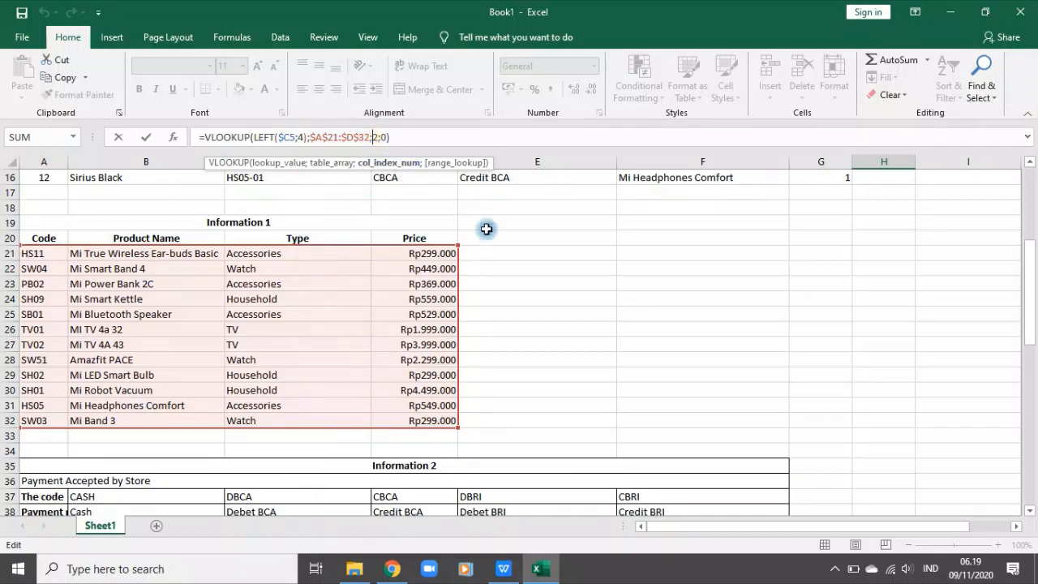
{"action": "key", "text": "Return"}
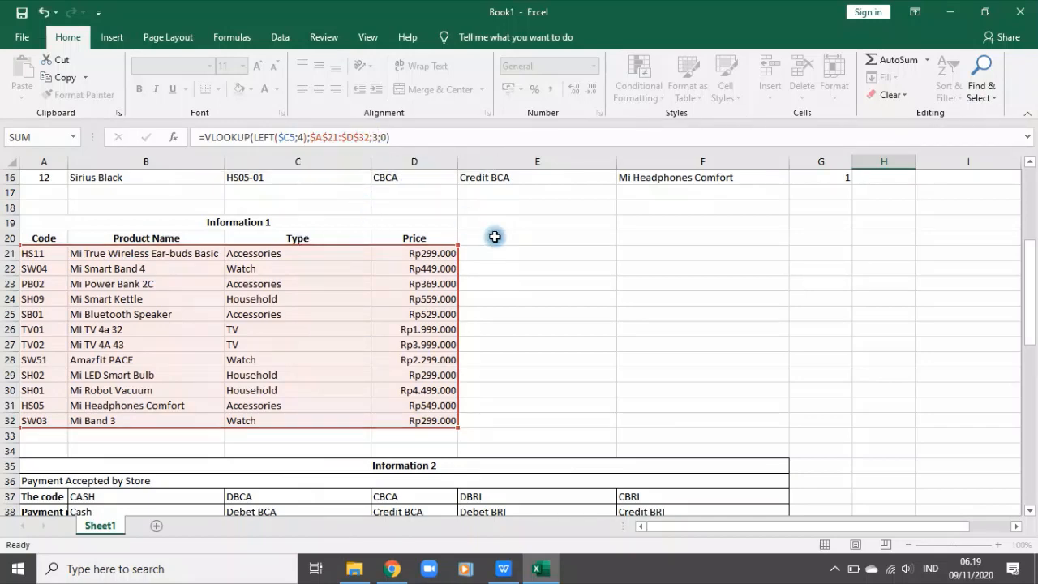
Step: Fill the Type lookup formula from H5 down to H16
{"action": "scroll", "coordinate": [520, 259], "scroll_direction": "up", "scroll_amount": 5}
{"action": "left_click", "coordinate": [883, 237]}
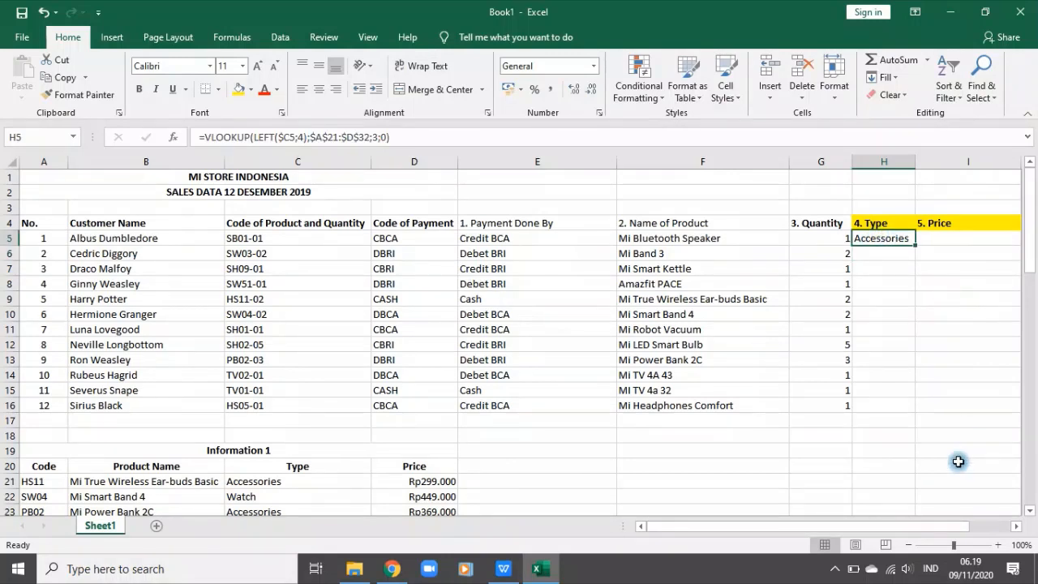
{"action": "double_click", "coordinate": [916, 245]}
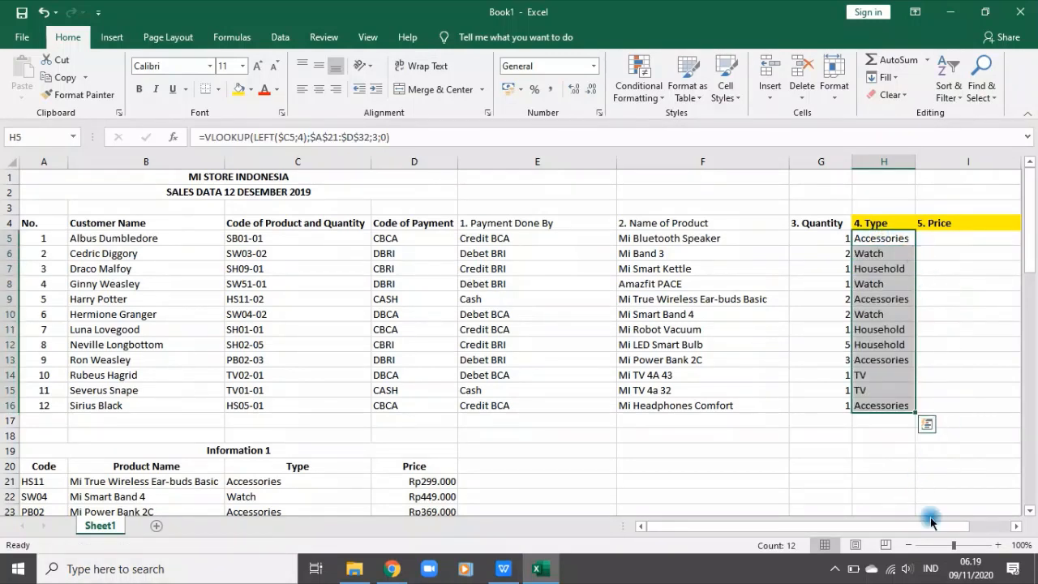
Step: Copy the Type formula from H5 across to I5 and set its column index to 4 for Price
{"action": "left_click_drag", "start_coordinate": [931, 524], "coordinate": [961, 527]}
{"action": "left_click", "coordinate": [825, 238]}
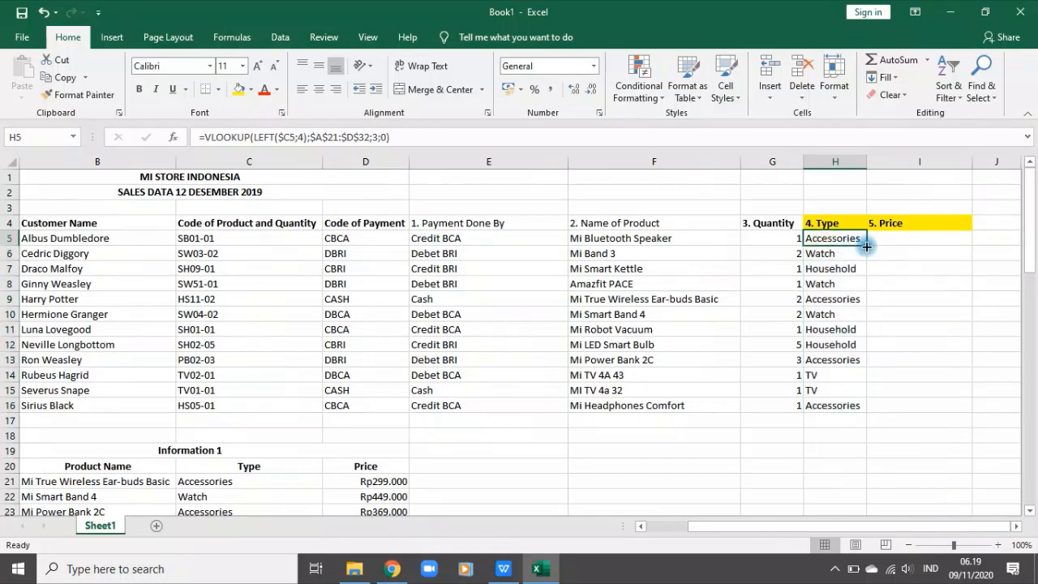
{"action": "left_click_drag", "start_coordinate": [866, 245], "coordinate": [941, 241]}
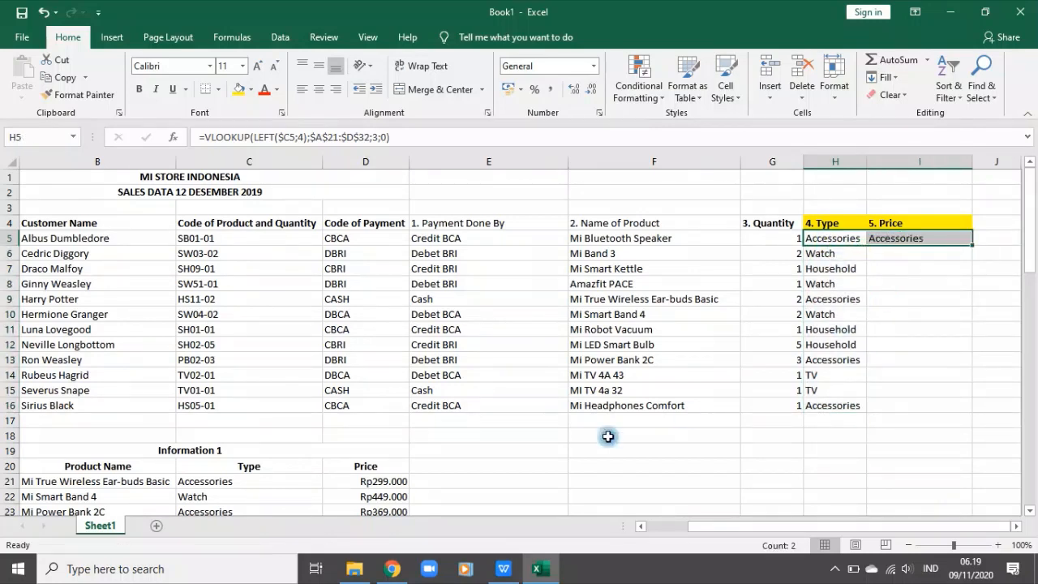
{"action": "left_click", "coordinate": [920, 243]}
{"action": "left_click", "coordinate": [378, 138]}
{"action": "type", "text": "3"}
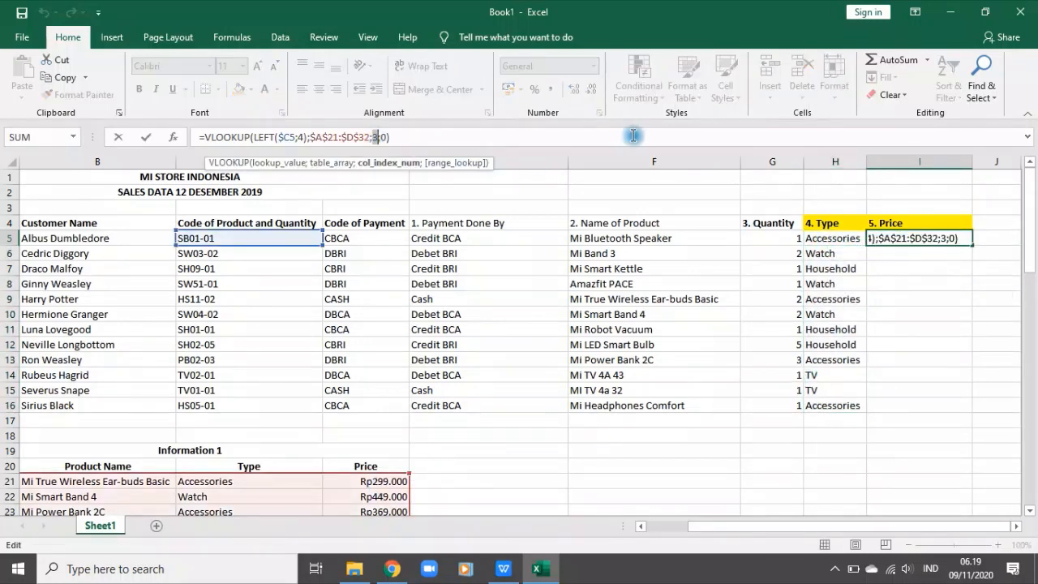
{"action": "key", "text": "Return"}
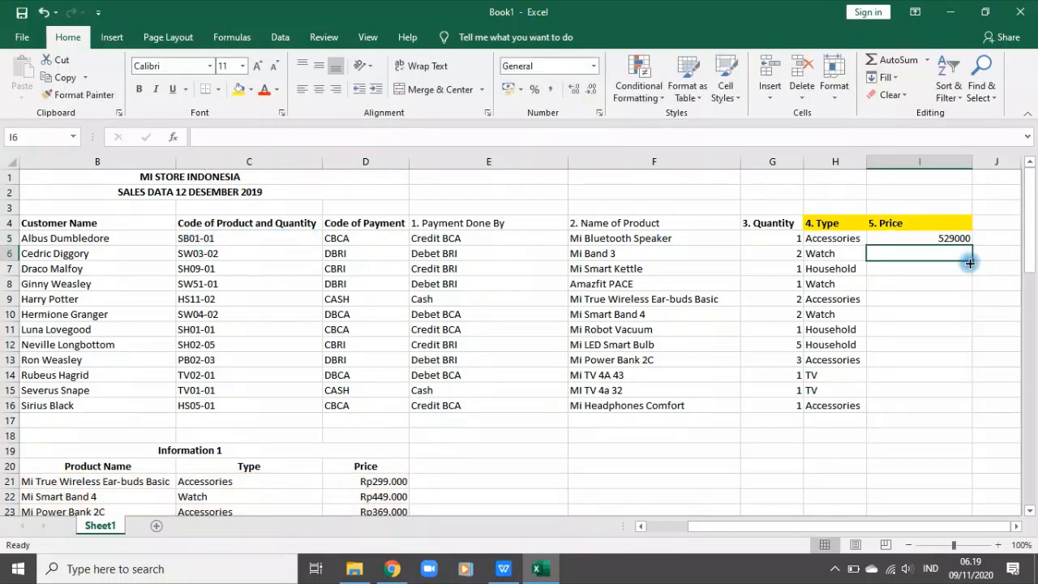
Step: Apply the Accounting number format to I5 and fill the Price formula down to I16
{"action": "left_click", "coordinate": [934, 240]}
{"action": "left_click", "coordinate": [598, 69]}
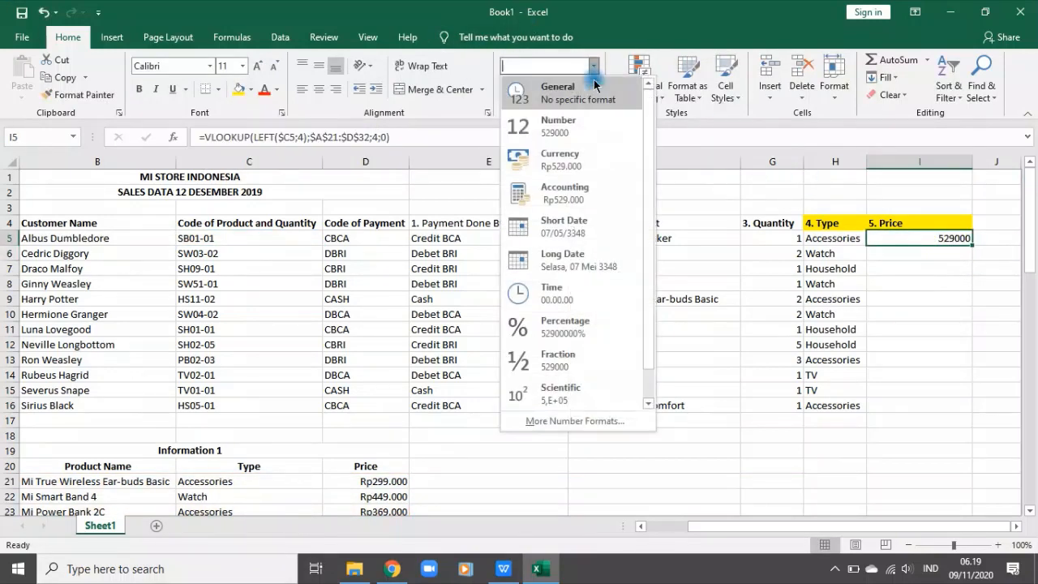
{"action": "left_click", "coordinate": [600, 194]}
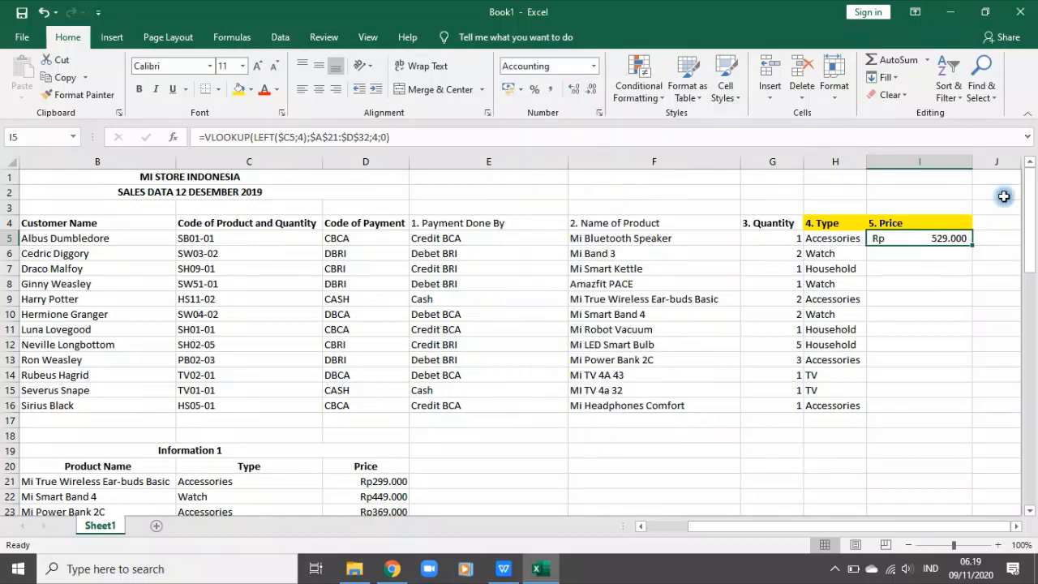
{"action": "double_click", "coordinate": [974, 245]}
{"action": "left_click", "coordinate": [933, 401]}
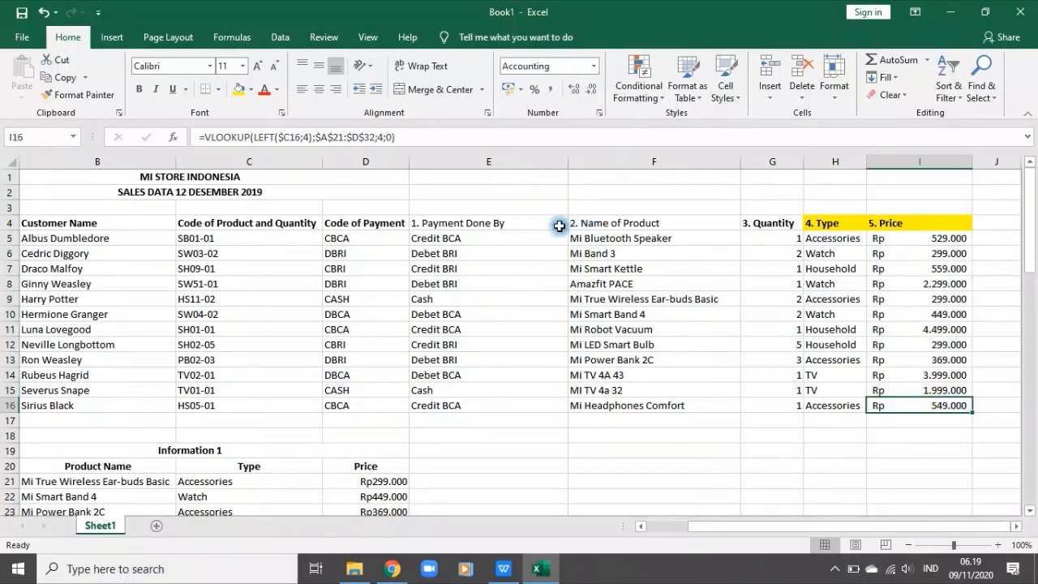
Step: Review the lookup references in the Name of Product, Type and Price formulas in F5, H6, I8 and I6
{"action": "left_click", "coordinate": [600, 236]}
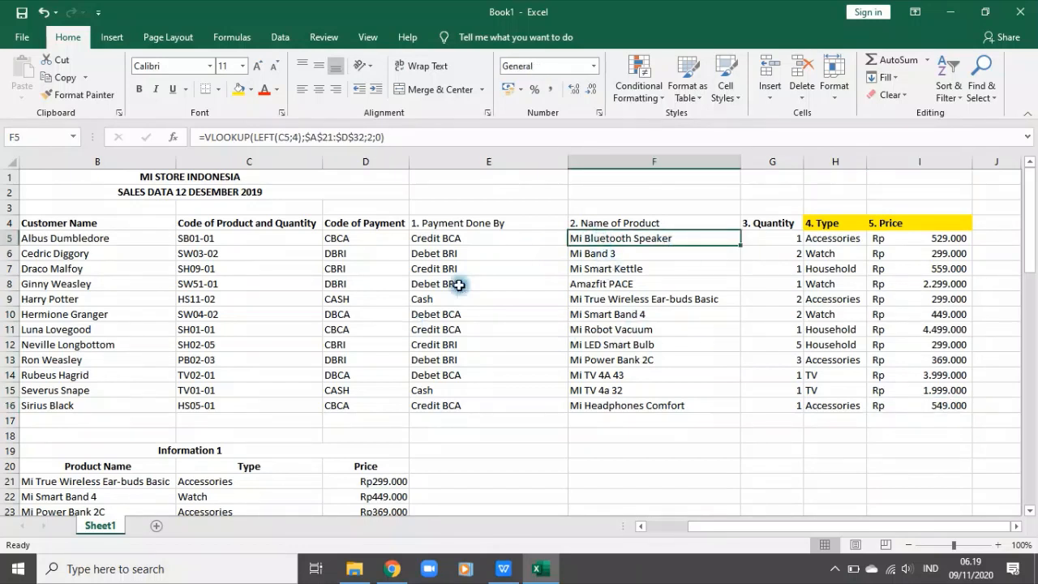
{"action": "left_click", "coordinate": [818, 251]}
{"action": "left_click", "coordinate": [259, 137]}
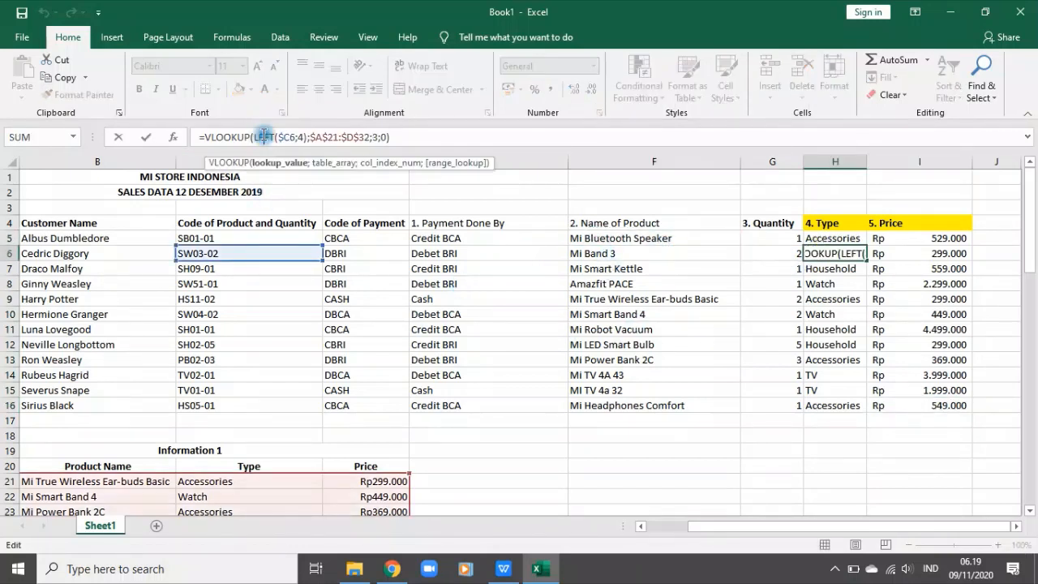
{"action": "left_click", "coordinate": [275, 138]}
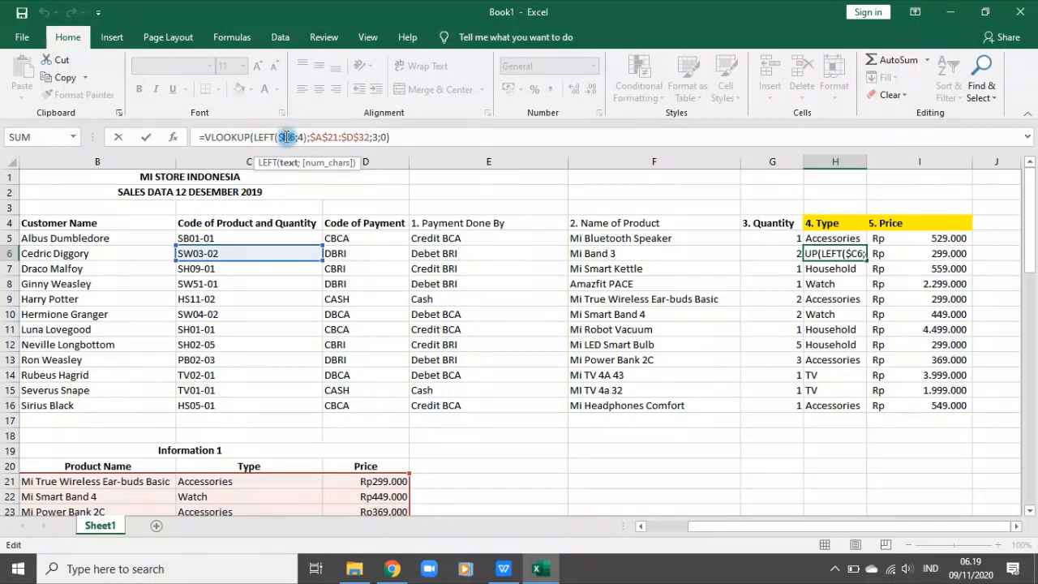
{"action": "key", "text": "Return"}
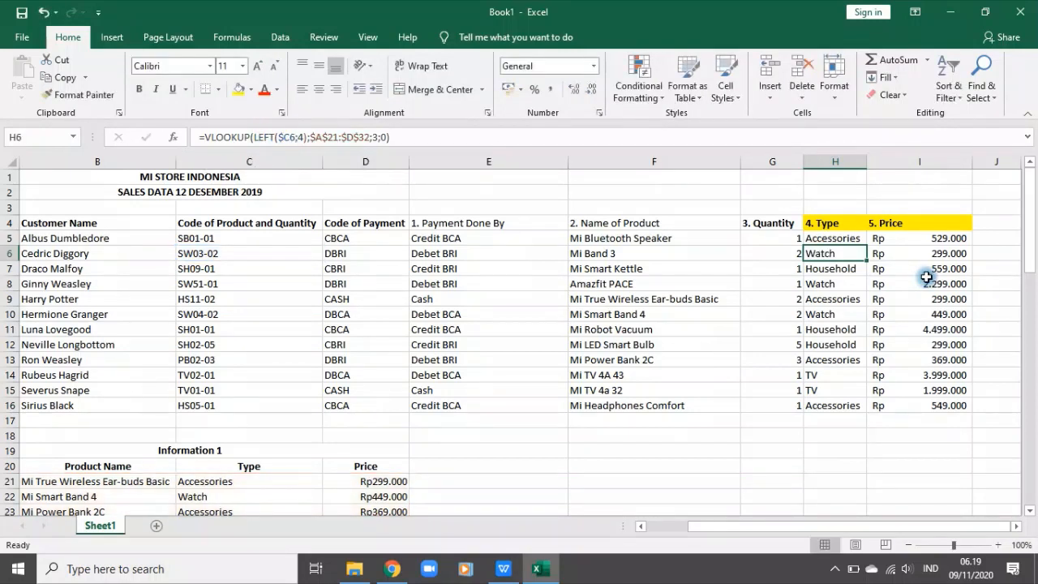
{"action": "left_click", "coordinate": [927, 282]}
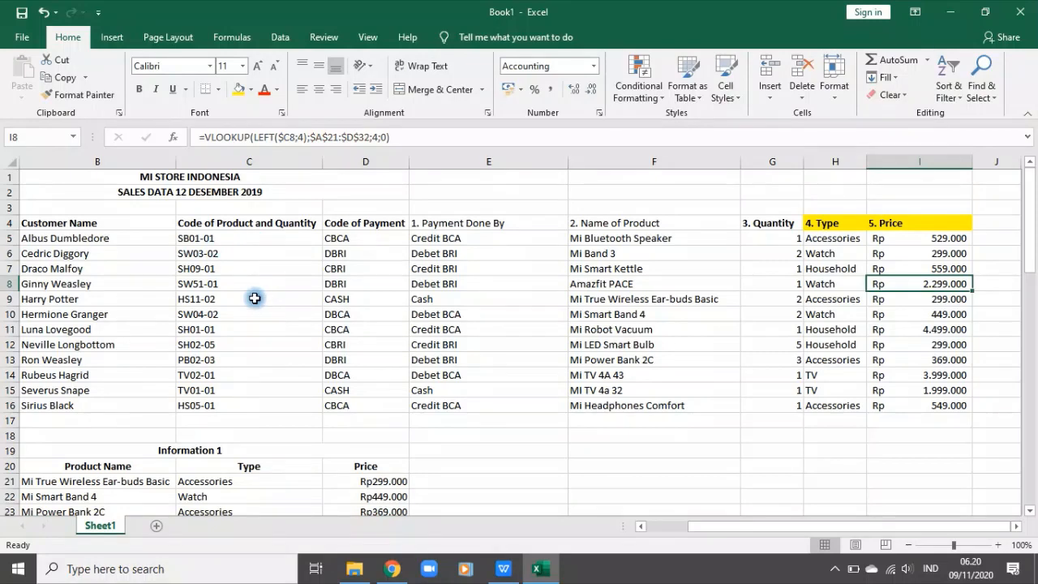
{"action": "left_click", "coordinate": [937, 253]}
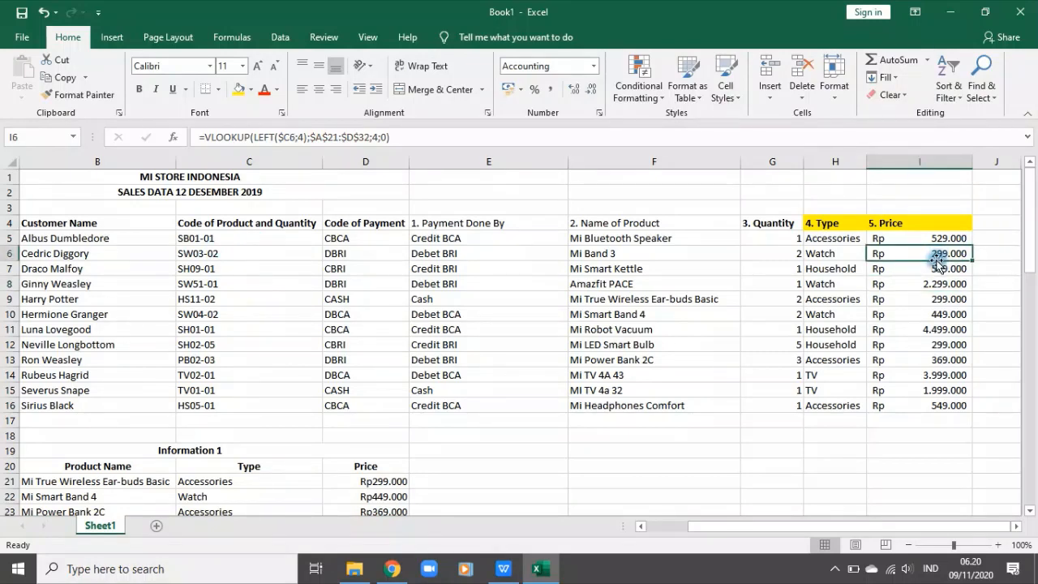
Step: Review the product names, types and prices in Information 1 and read the remaining worksheet instructions below it
{"action": "scroll", "coordinate": [232, 375], "scroll_direction": "down", "scroll_amount": 4}
{"action": "left_click_drag", "start_coordinate": [65, 284], "coordinate": [66, 460]}
{"action": "left_click_drag", "start_coordinate": [203, 284], "coordinate": [229, 464]}
{"action": "left_click_drag", "start_coordinate": [398, 287], "coordinate": [397, 467]}
{"action": "left_click", "coordinate": [828, 377]}
{"action": "scroll", "coordinate": [836, 365], "scroll_direction": "up", "scroll_amount": 4}
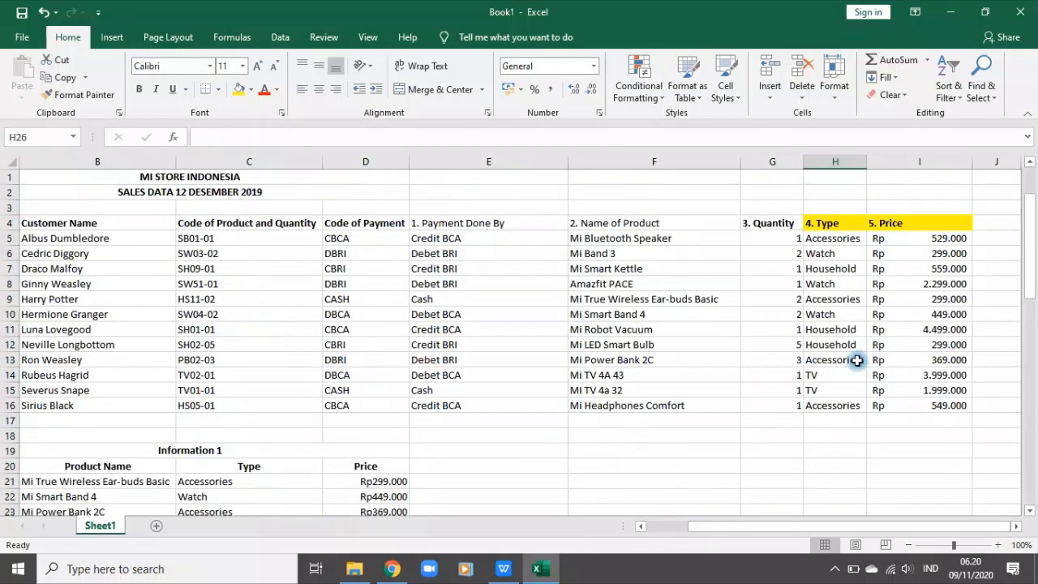
{"action": "scroll", "coordinate": [730, 511], "scroll_direction": "down", "scroll_amount": 3}
{"action": "scroll", "coordinate": [665, 503], "scroll_direction": "down", "scroll_amount": 13}
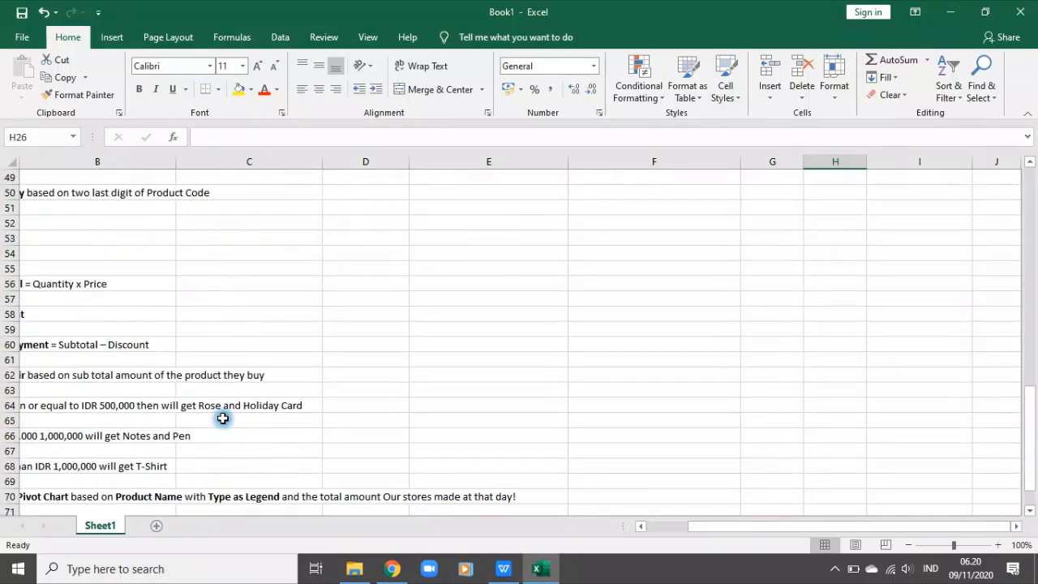
{"action": "left_click_drag", "start_coordinate": [787, 527], "coordinate": [567, 525]}
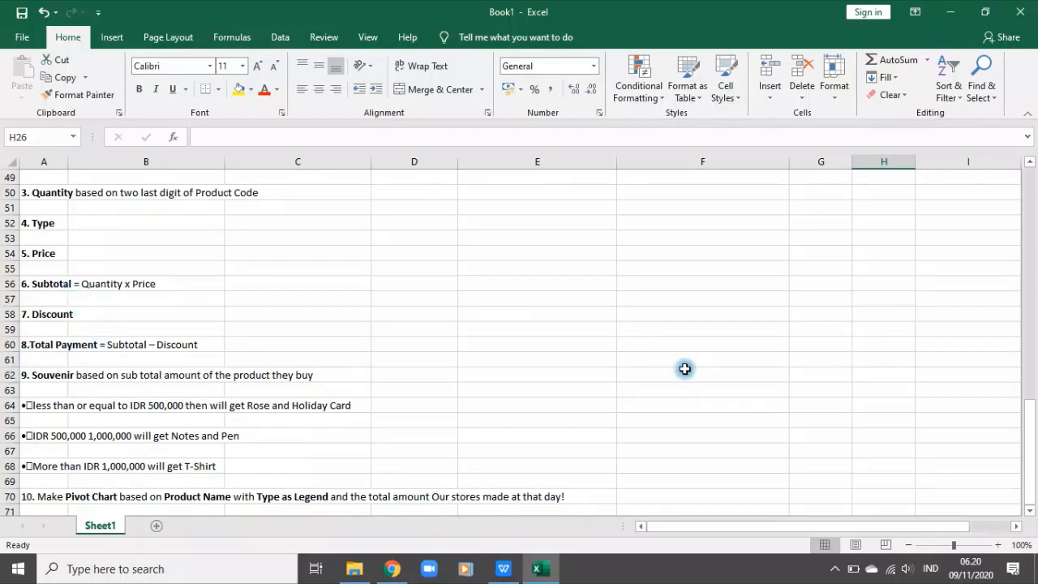
{"action": "scroll", "coordinate": [714, 363], "scroll_direction": "up", "scroll_amount": 16}
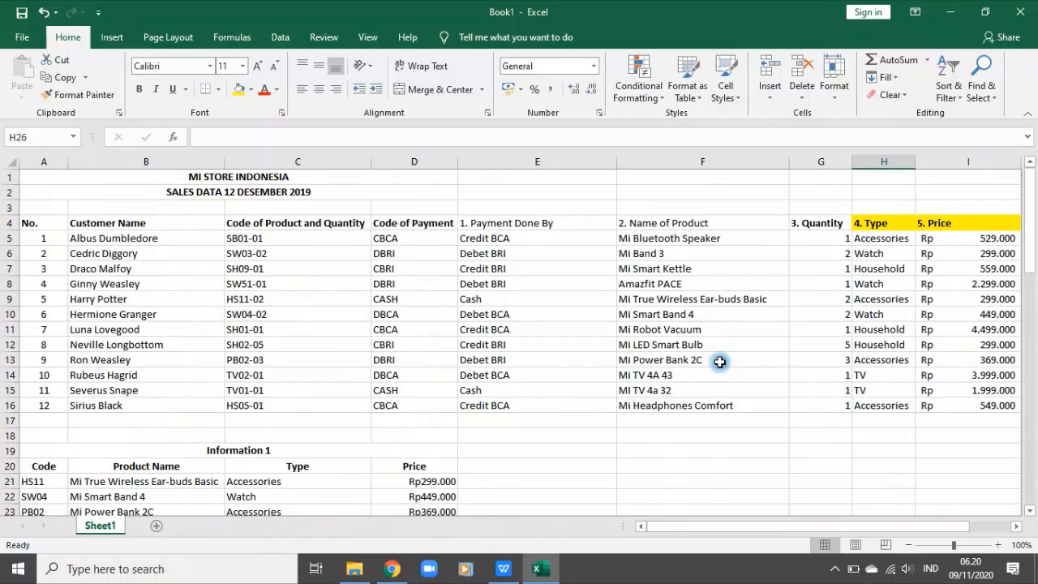
Step: Center the contents of the Quantity column G horizontally
{"action": "left_click", "coordinate": [822, 161]}
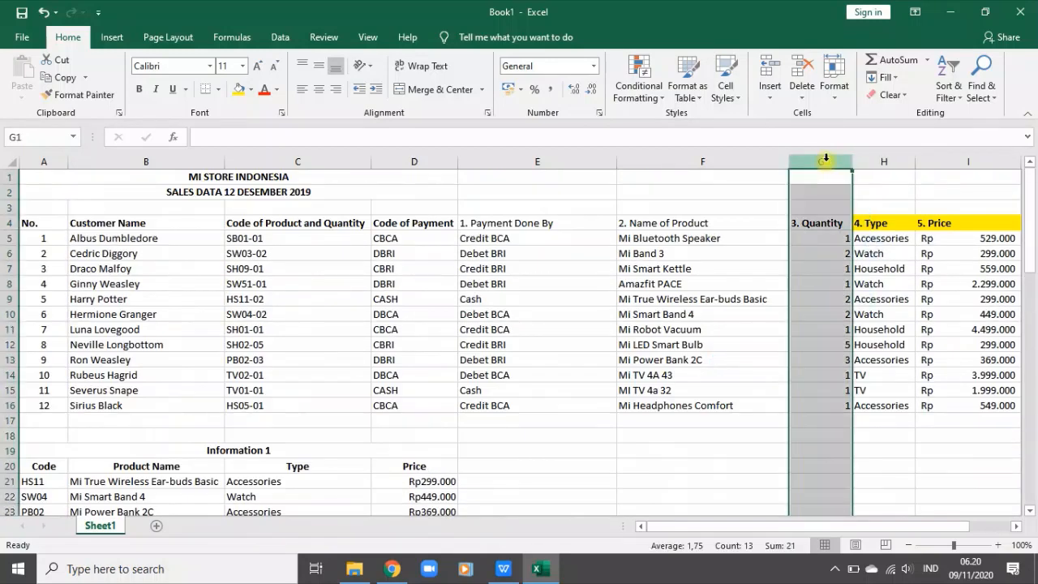
{"action": "left_click", "coordinate": [319, 89]}
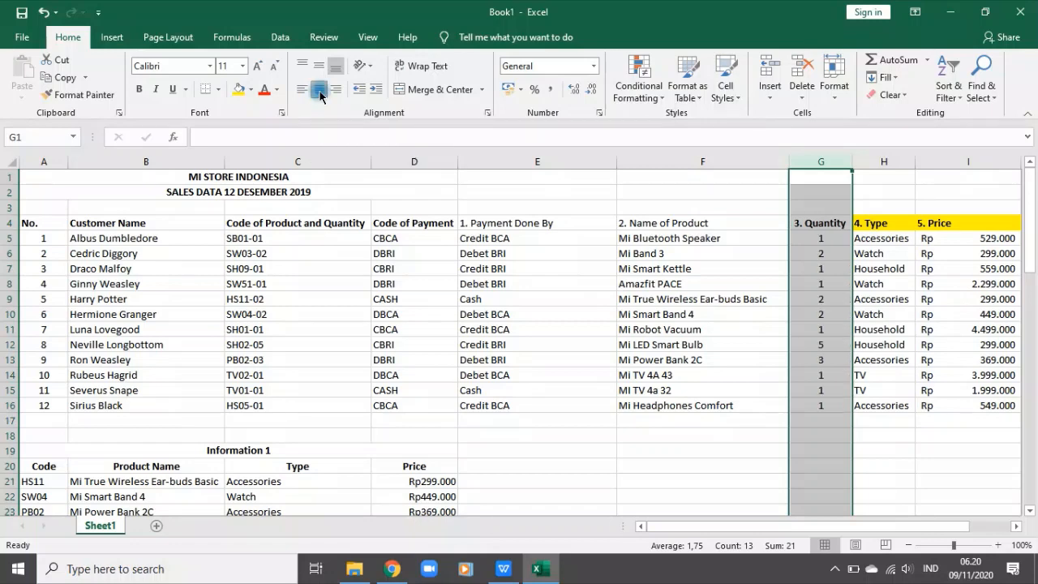
{"action": "left_click", "coordinate": [881, 405]}
Step: Copy the "6. Subtotal = Quantity x Price" instruction from A56 into header cell J4
{"action": "scroll", "coordinate": [617, 417], "scroll_direction": "down", "scroll_amount": 12}
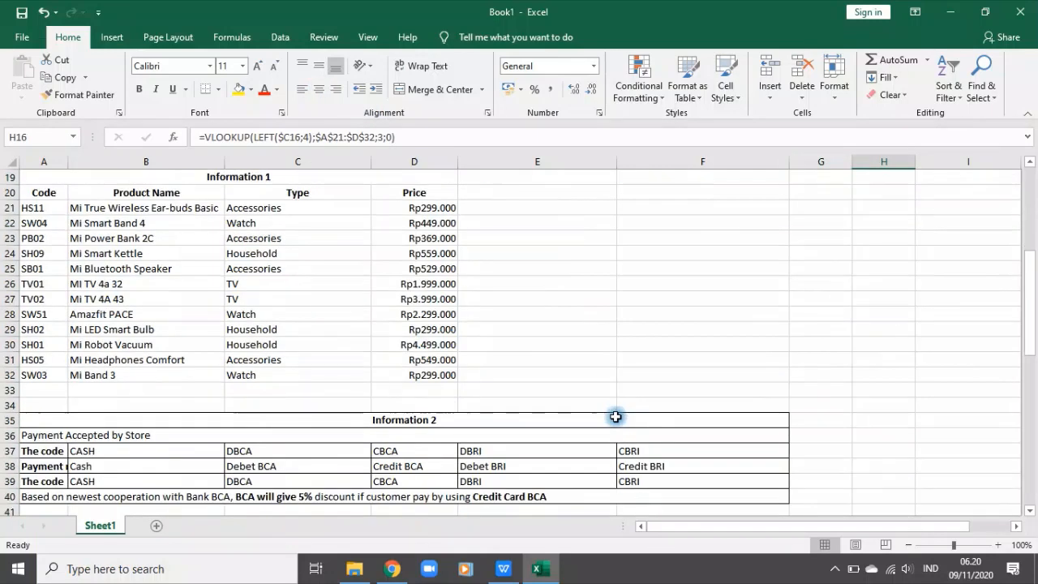
{"action": "scroll", "coordinate": [595, 401], "scroll_direction": "down", "scroll_amount": 3}
{"action": "left_click", "coordinate": [34, 328]}
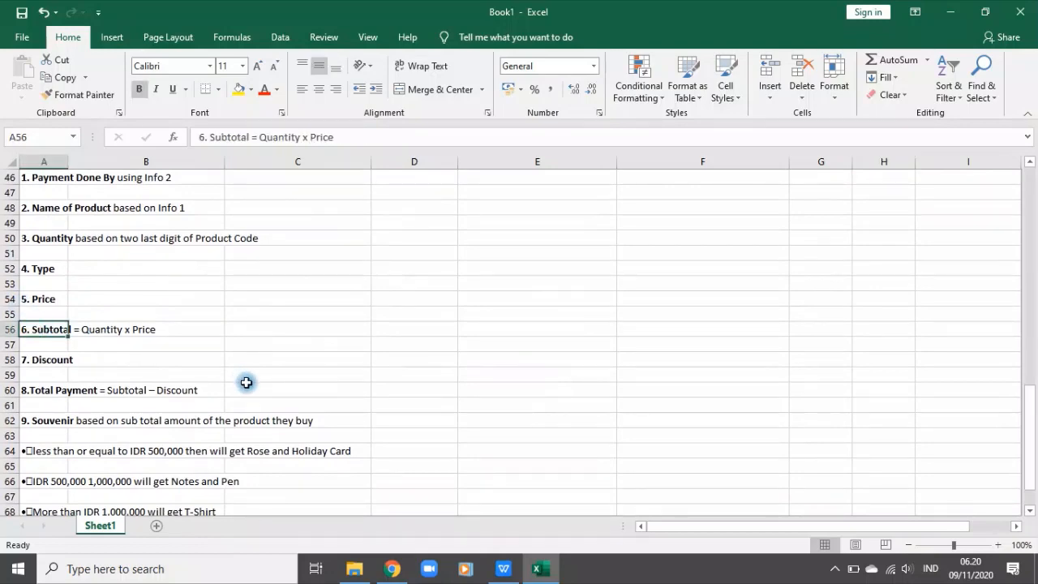
{"action": "key", "text": "ctrl+c"}
{"action": "left_click_drag", "start_coordinate": [737, 526], "coordinate": [779, 525]}
{"action": "scroll", "coordinate": [938, 224], "scroll_direction": "up", "scroll_amount": 15}
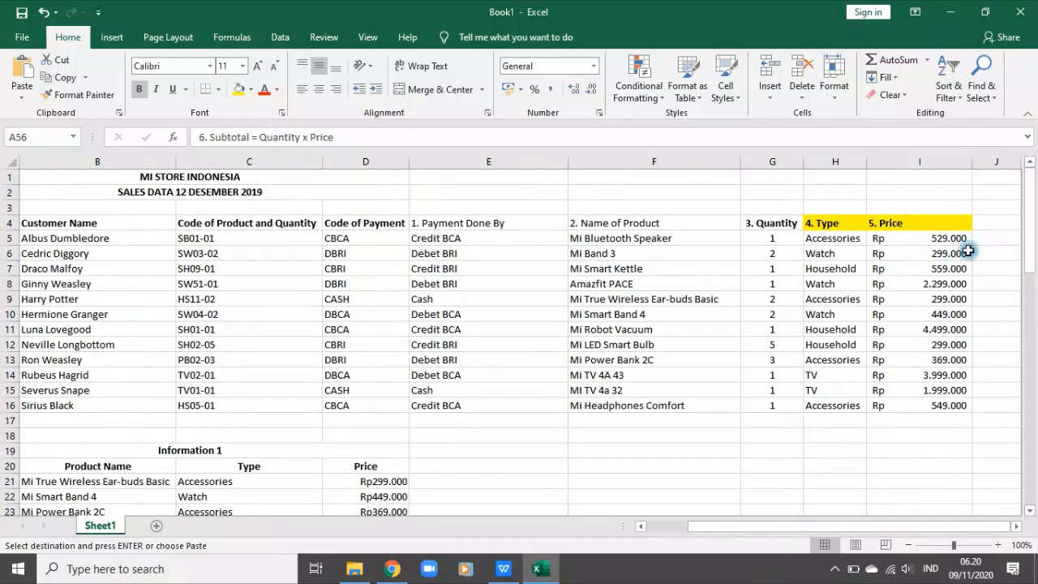
{"action": "left_click", "coordinate": [986, 226]}
{"action": "key", "text": "ctrl+v"}
Step: Enter the Subtotal formula =G5*I5 in J5, multiplying Quantity by Price
{"action": "left_click", "coordinate": [1016, 526]}
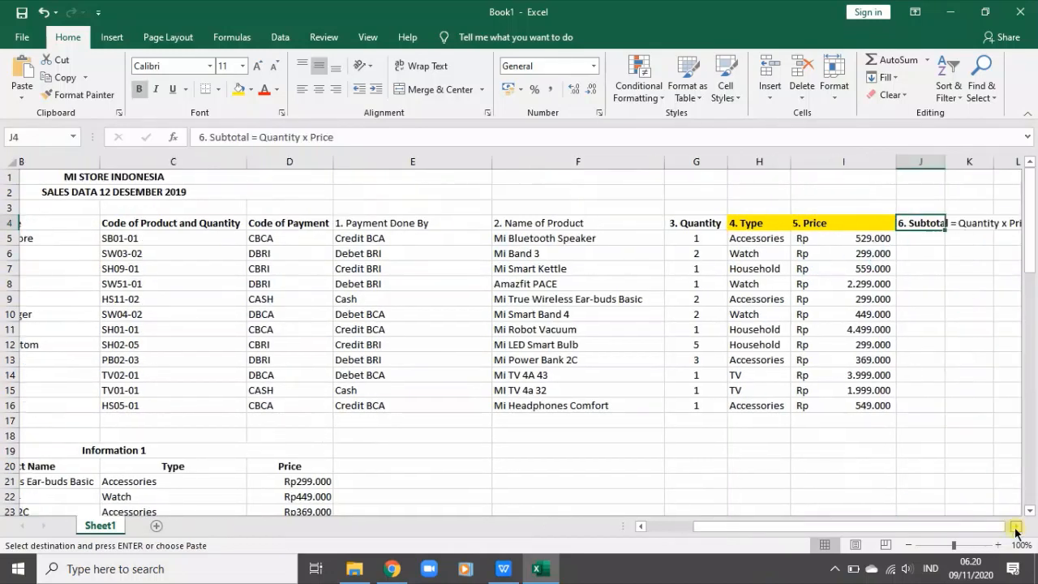
{"action": "left_click", "coordinate": [1015, 526]}
{"action": "left_click", "coordinate": [685, 240]}
{"action": "type", "text": "="}
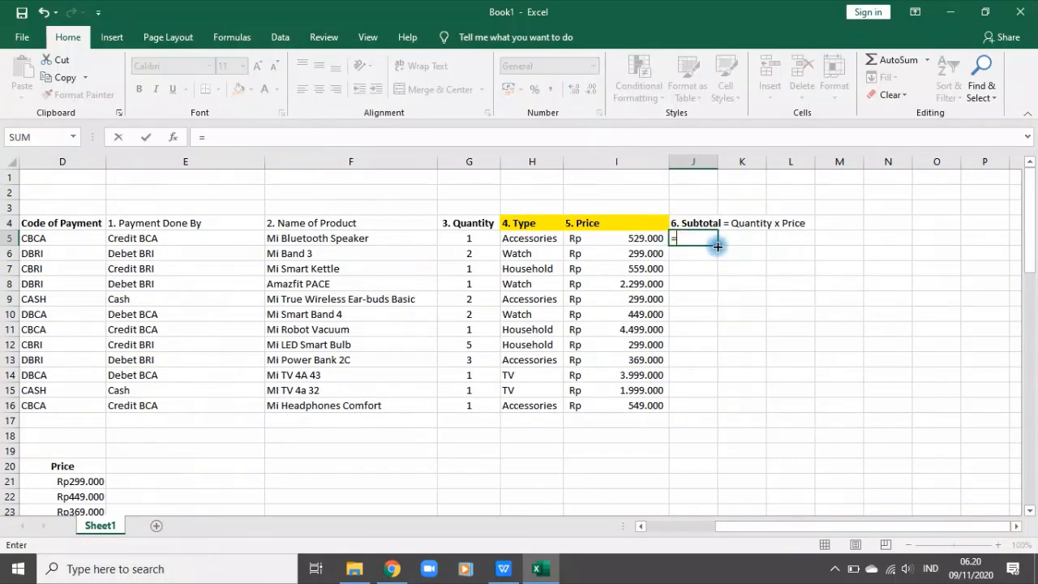
{"action": "left_click", "coordinate": [471, 236]}
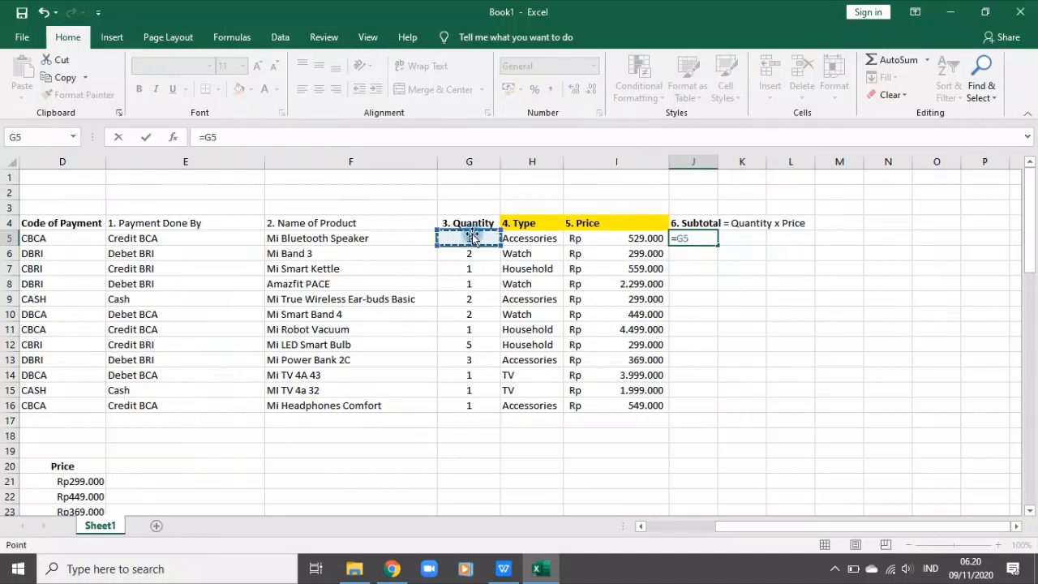
{"action": "left_click", "coordinate": [577, 236]}
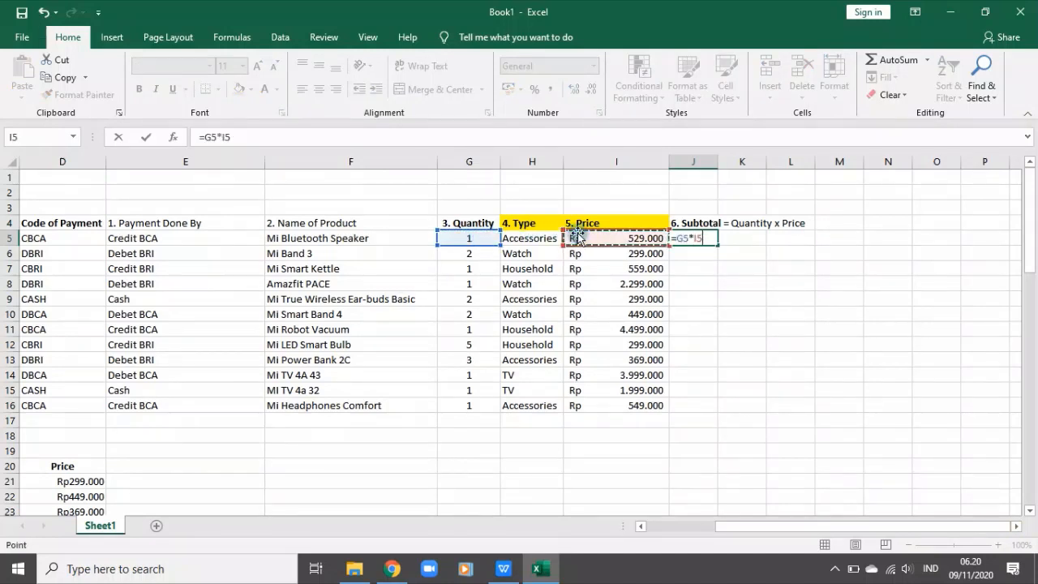
{"action": "key", "text": "Return"}
Step: Fill the Subtotal formula from J5 down to J16 and widen column J to fit the amounts
{"action": "left_click", "coordinate": [697, 241]}
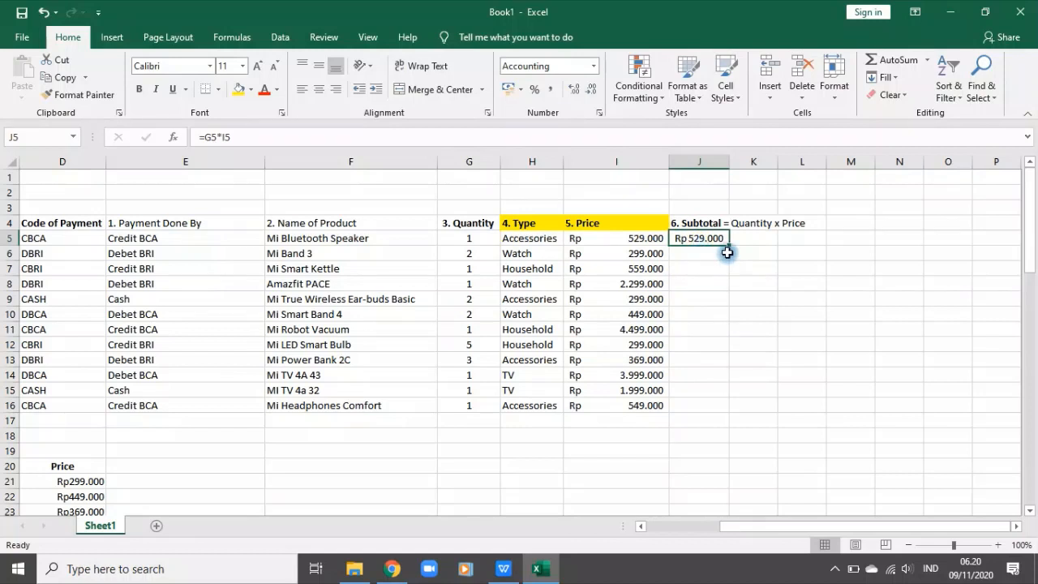
{"action": "double_click", "coordinate": [727, 245]}
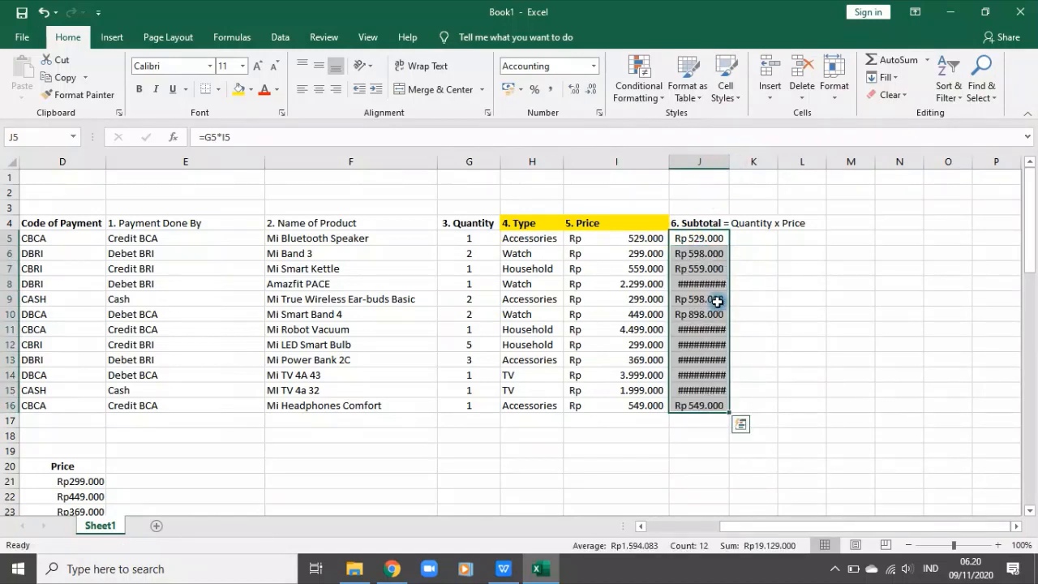
{"action": "left_click_drag", "start_coordinate": [730, 162], "coordinate": [756, 168]}
Step: Shorten the header in J4 to "6. Subtotal" by removing the "= Quantity x Price" text
{"action": "left_click", "coordinate": [721, 223]}
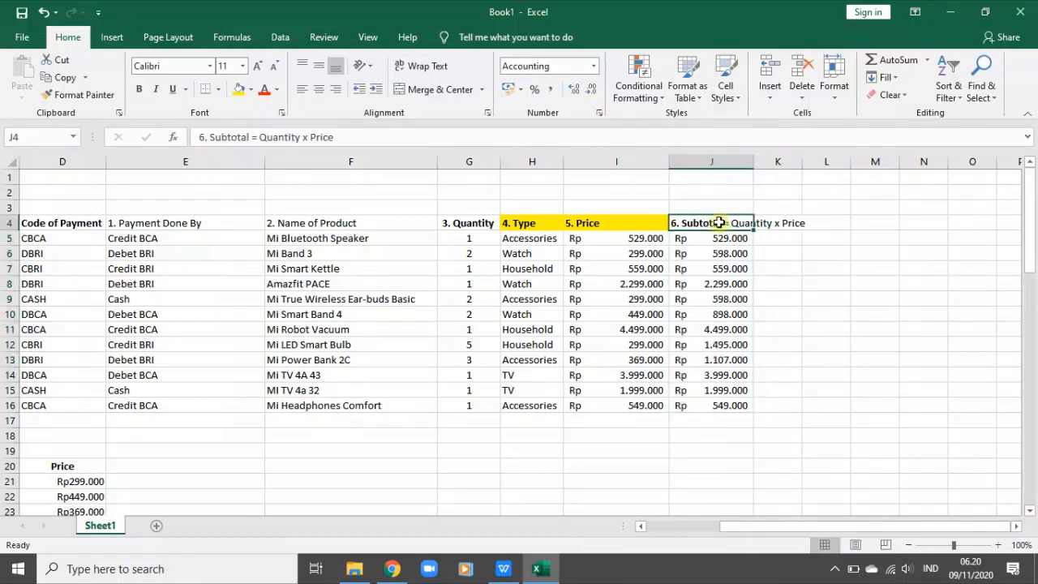
{"action": "left_click", "coordinate": [263, 137]}
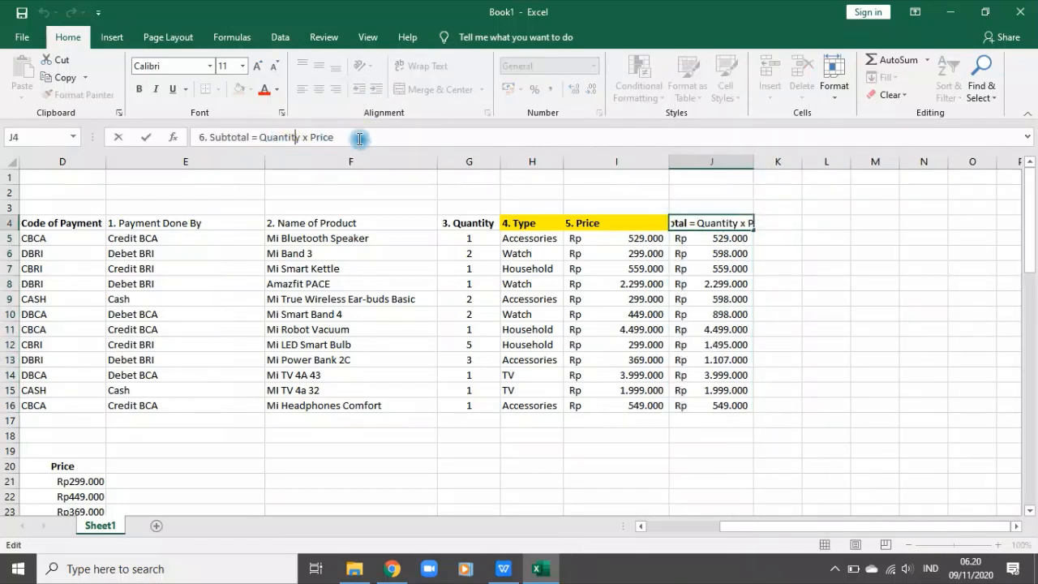
{"action": "left_click_drag", "start_coordinate": [359, 139], "coordinate": [248, 135]}
{"action": "key", "text": "BackSpace"}
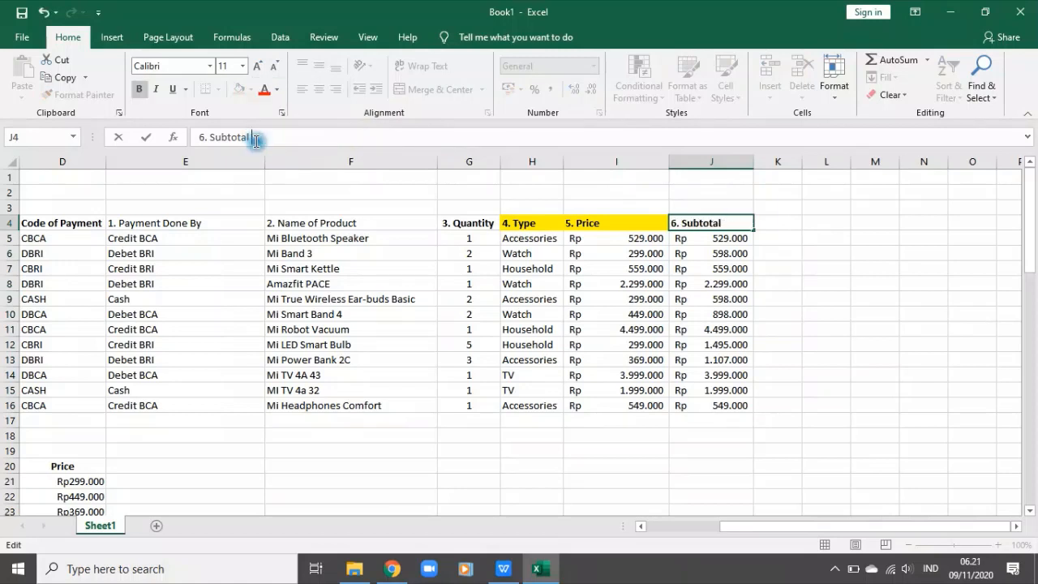
{"action": "key", "text": "Return"}
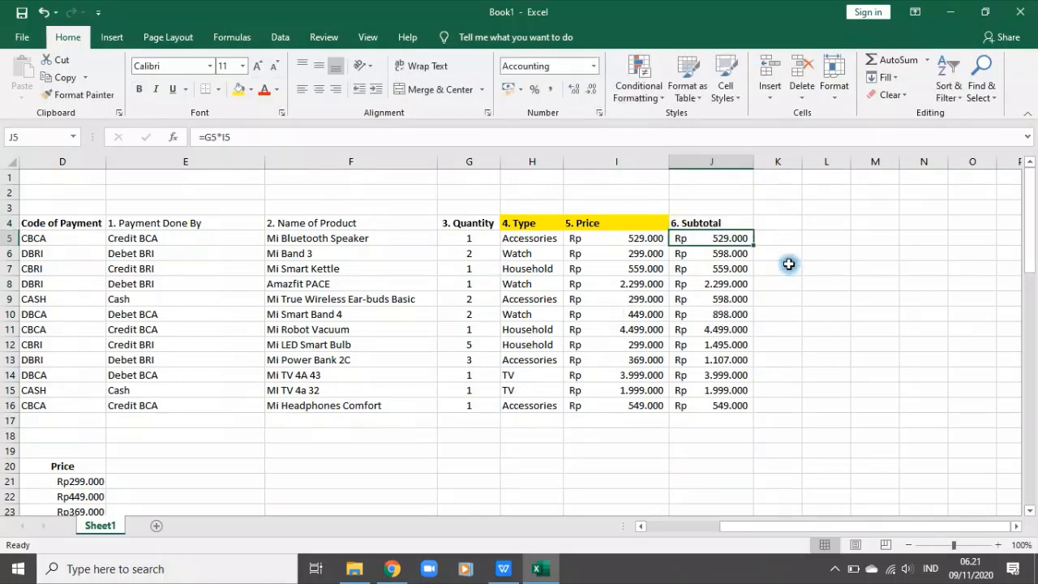
Step: Examine the Quantity and Price columns, the number format of the Information 1 prices and the raw value in D21
{"action": "left_click_drag", "start_coordinate": [460, 238], "coordinate": [478, 407]}
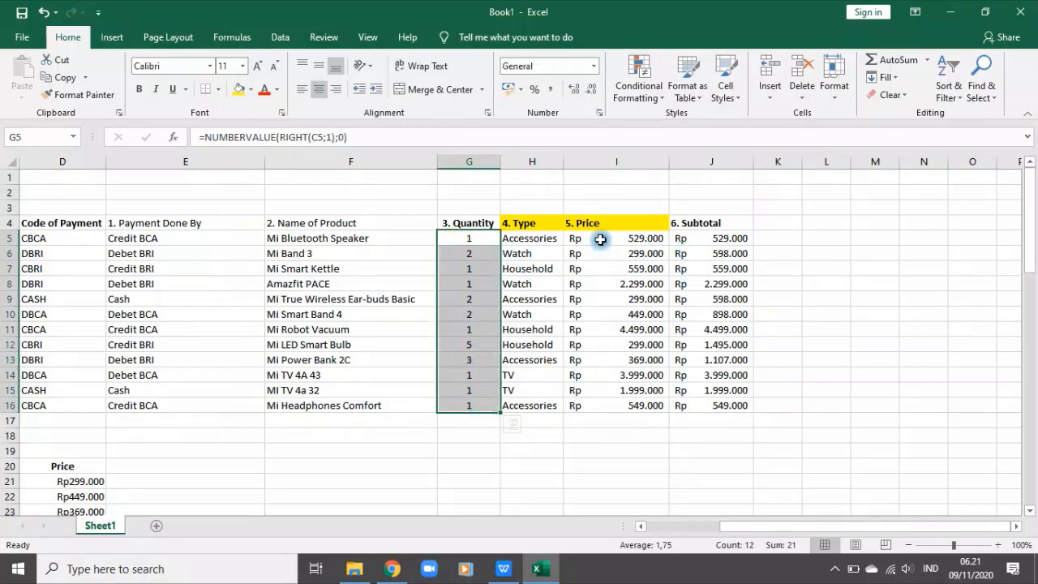
{"action": "left_click_drag", "start_coordinate": [598, 236], "coordinate": [607, 404]}
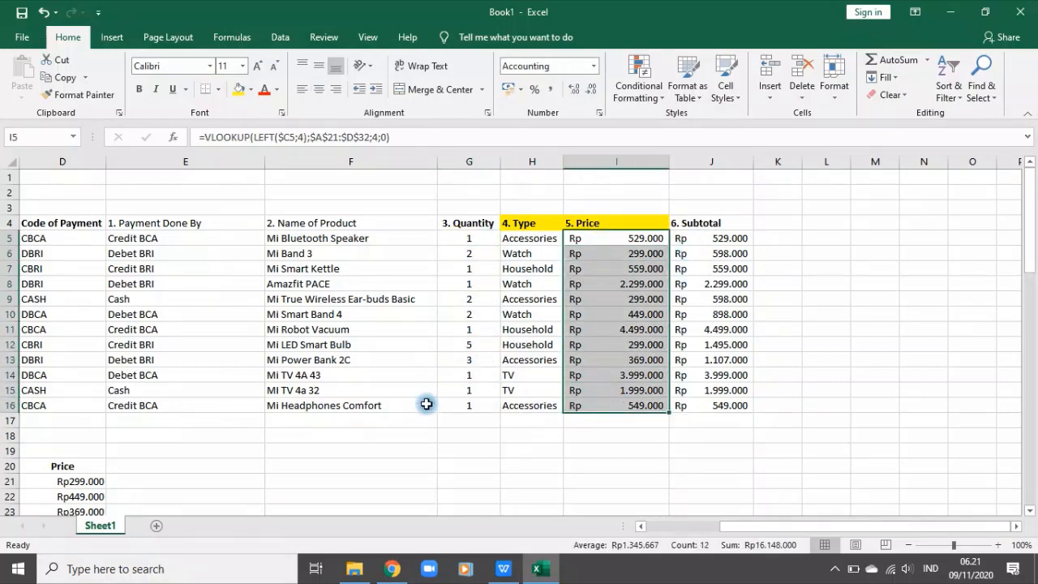
{"action": "scroll", "coordinate": [288, 460], "scroll_direction": "down", "scroll_amount": 5}
{"action": "left_click_drag", "start_coordinate": [58, 252], "coordinate": [78, 416]}
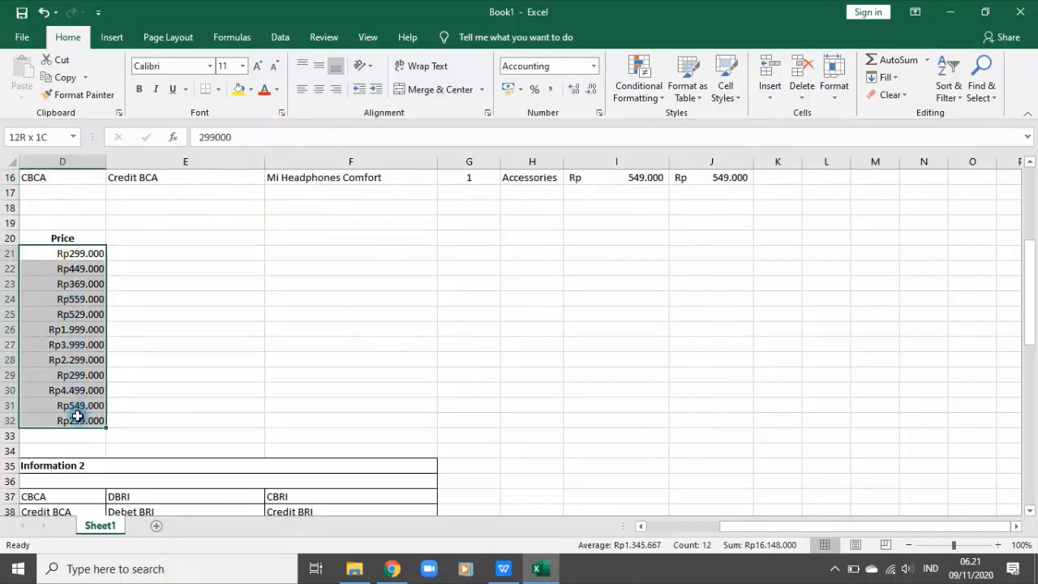
{"action": "left_click", "coordinate": [594, 65]}
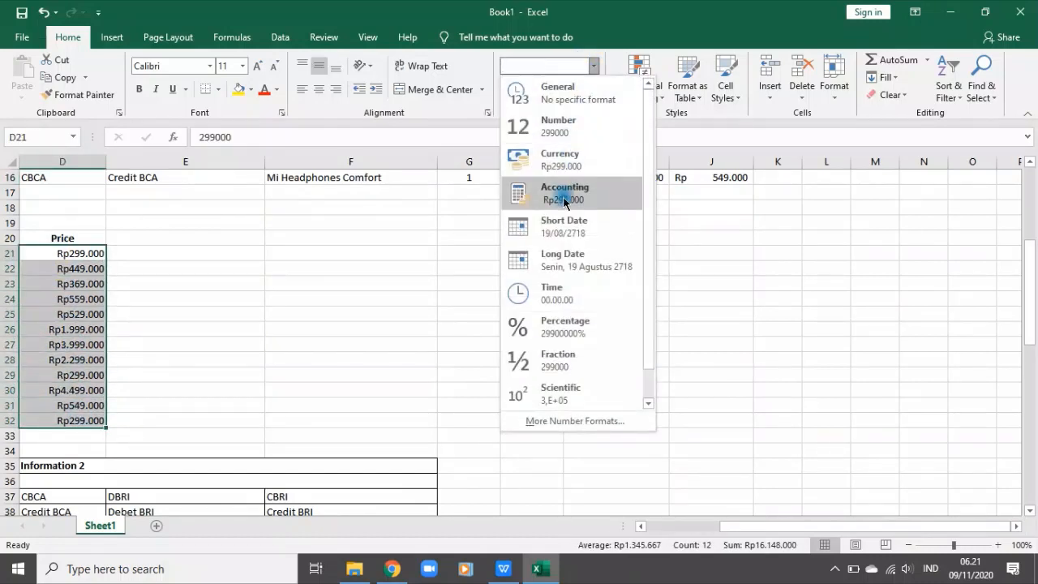
{"action": "left_click", "coordinate": [132, 347]}
{"action": "left_click", "coordinate": [77, 252]}
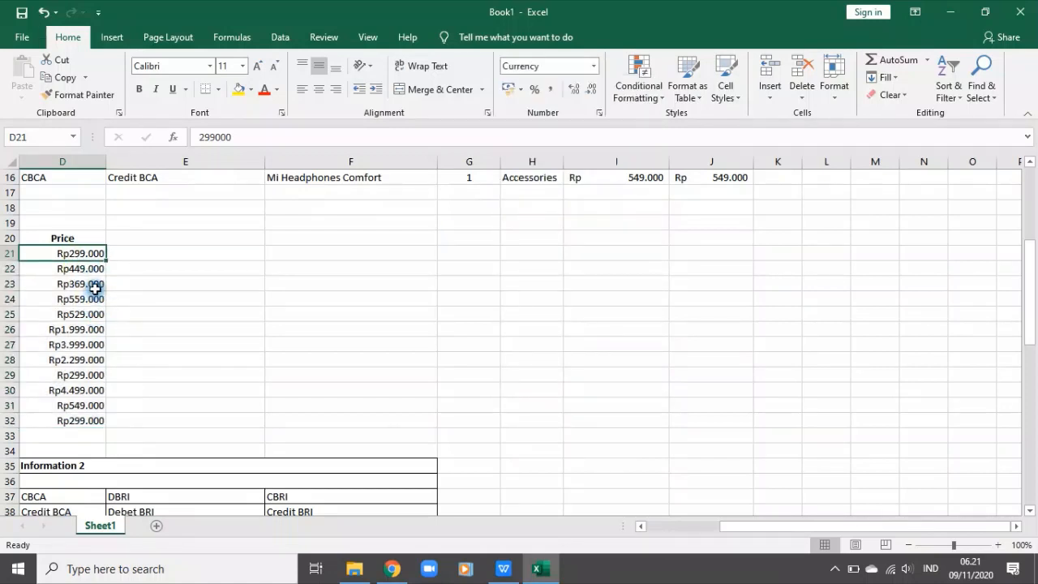
{"action": "left_click", "coordinate": [256, 136]}
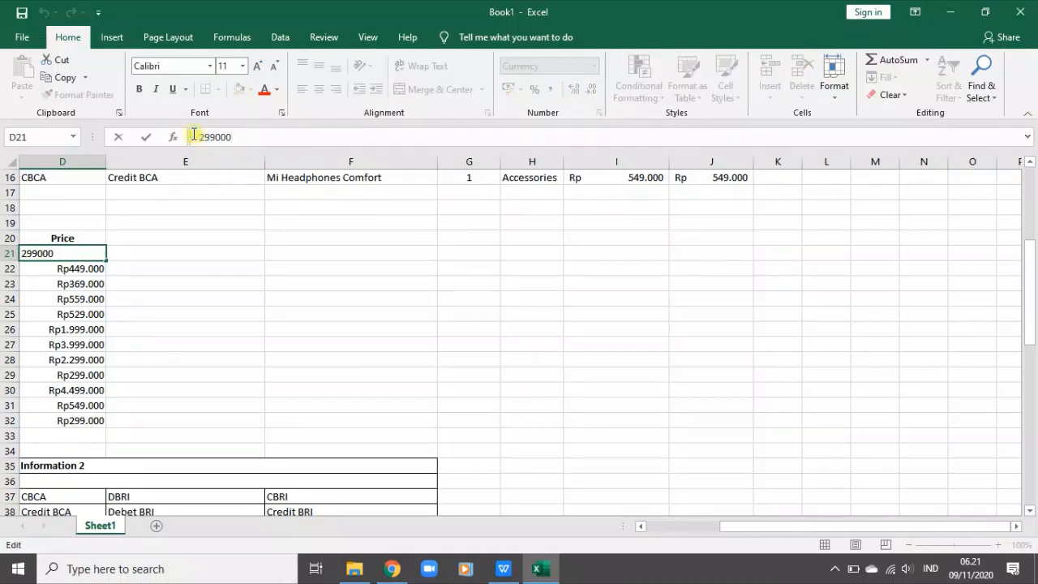
{"action": "left_click_drag", "start_coordinate": [196, 136], "coordinate": [396, 144]}
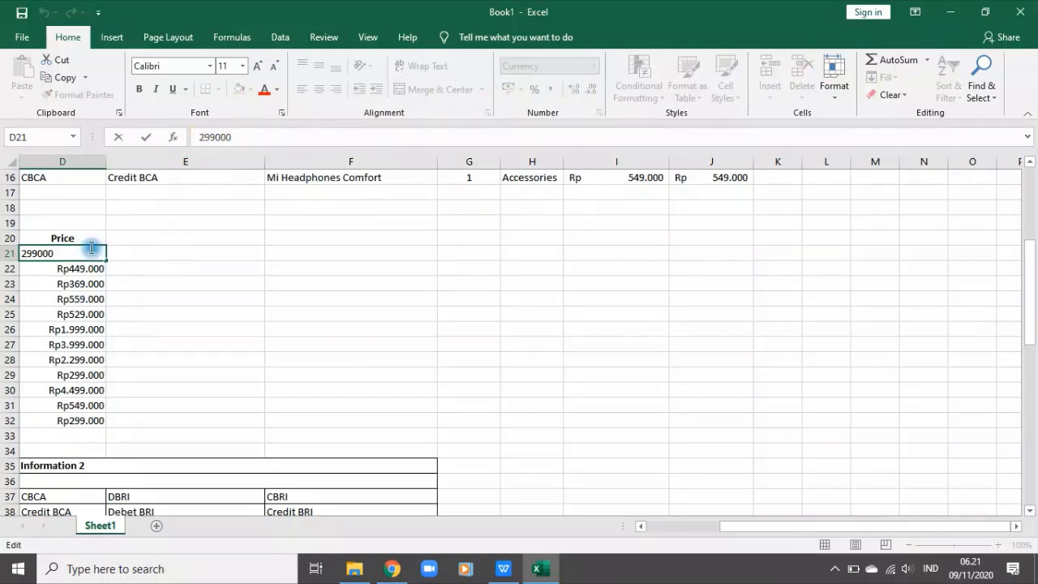
{"action": "left_click", "coordinate": [159, 309]}
Step: Apply the Accounting number format to the Information 1 prices in D21:D32
{"action": "left_click_drag", "start_coordinate": [65, 248], "coordinate": [81, 420]}
{"action": "left_click", "coordinate": [592, 69]}
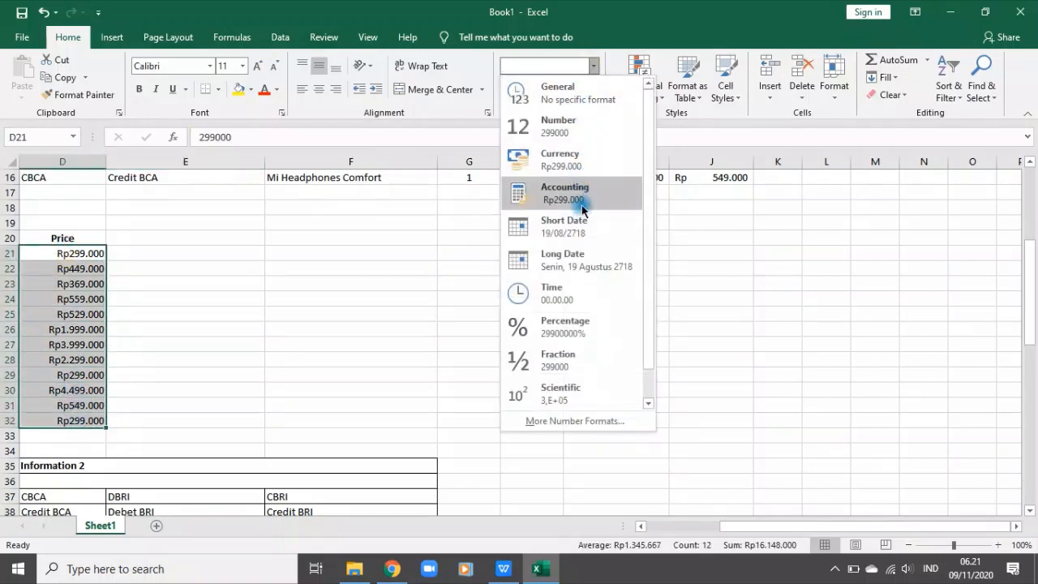
{"action": "left_click", "coordinate": [579, 204]}
{"action": "left_click", "coordinate": [494, 330]}
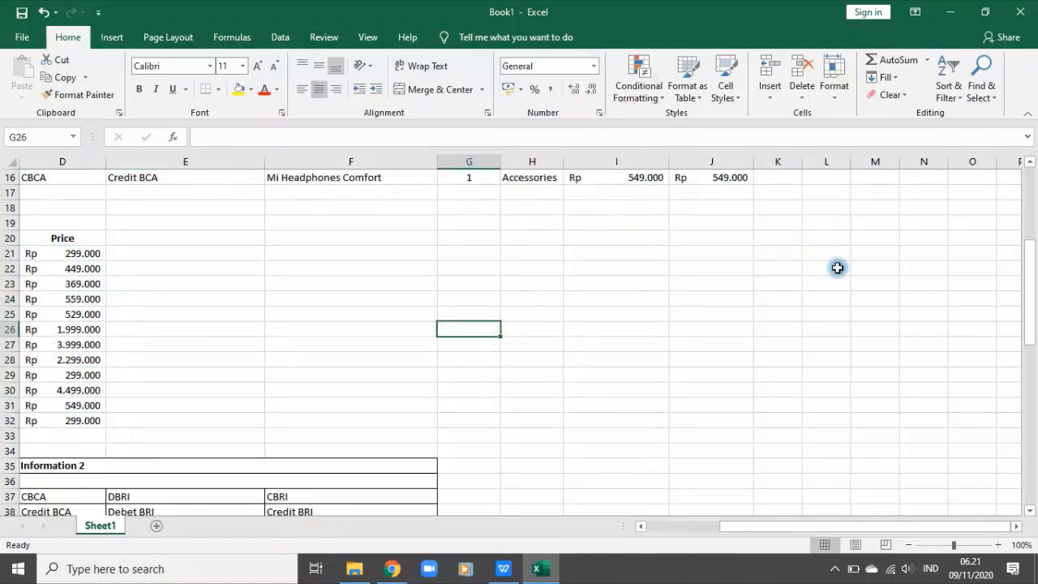
Step: Copy the "7. Discount" label from A58 into header cell K4 and widen column K to fit it
{"action": "scroll", "coordinate": [838, 272], "scroll_direction": "up", "scroll_amount": 5}
{"action": "left_click_drag", "start_coordinate": [846, 528], "coordinate": [730, 568]}
{"action": "scroll", "coordinate": [336, 429], "scroll_direction": "down", "scroll_amount": 4}
{"action": "scroll", "coordinate": [344, 425], "scroll_direction": "down", "scroll_amount": 5}
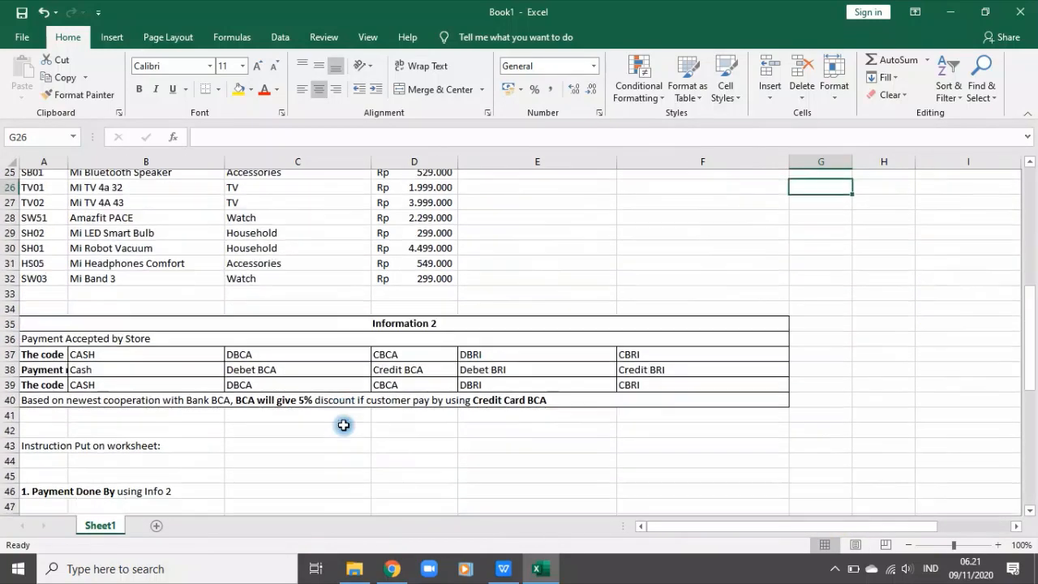
{"action": "scroll", "coordinate": [439, 421], "scroll_direction": "down", "scroll_amount": 5}
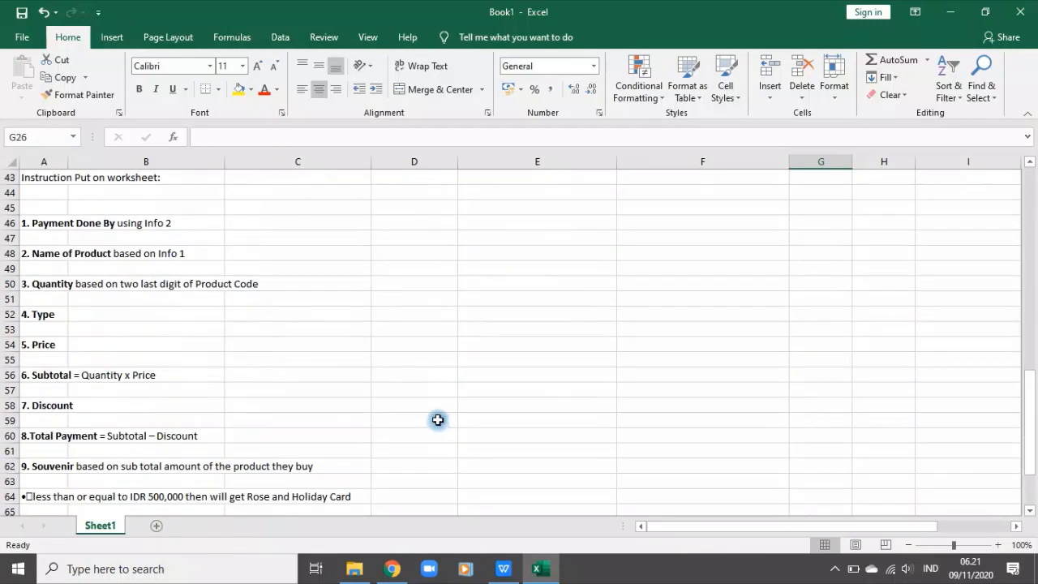
{"action": "left_click", "coordinate": [51, 405]}
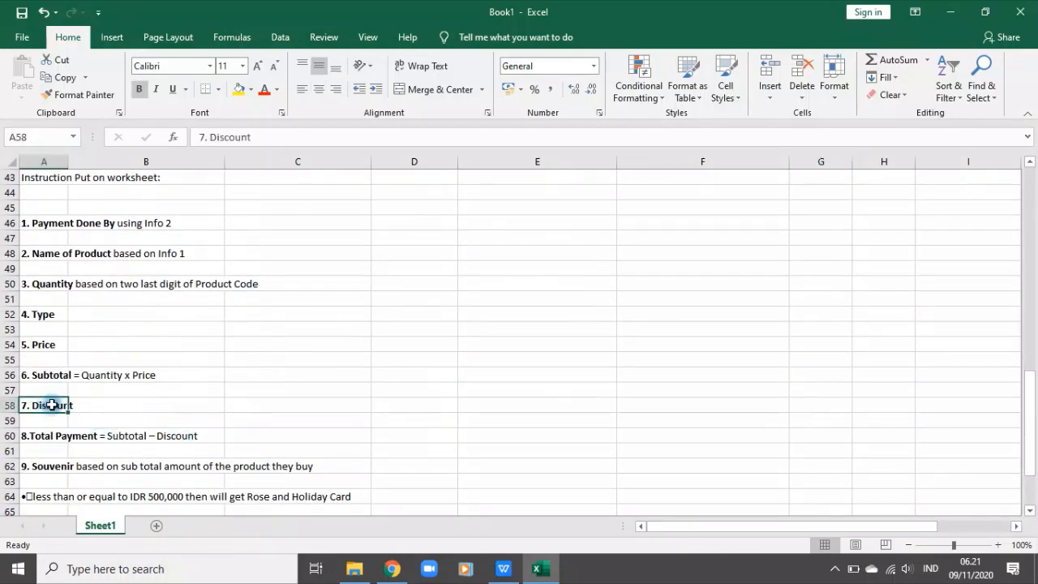
{"action": "key", "text": "ctrl+c"}
{"action": "left_click_drag", "start_coordinate": [744, 526], "coordinate": [997, 516]}
{"action": "scroll", "coordinate": [888, 341], "scroll_direction": "up", "scroll_amount": 11}
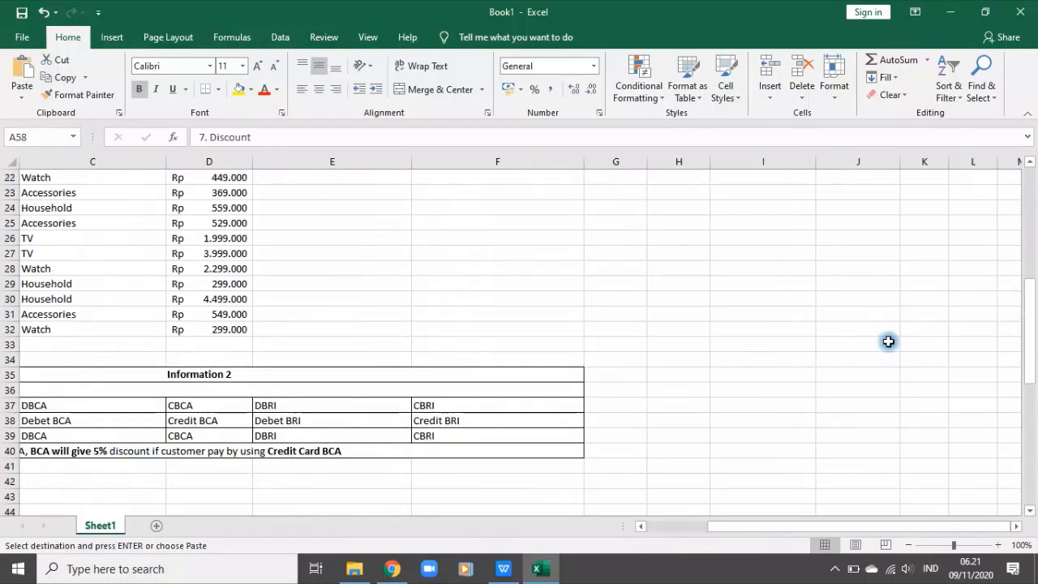
{"action": "scroll", "coordinate": [730, 284], "scroll_direction": "up", "scroll_amount": 3}
{"action": "left_click", "coordinate": [917, 223]}
{"action": "key", "text": "ctrl+v"}
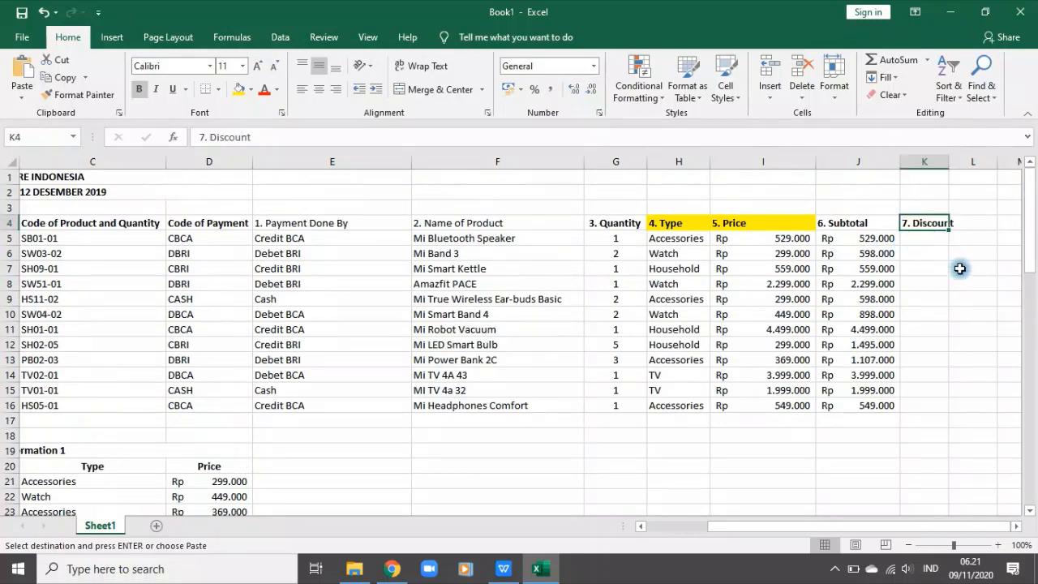
{"action": "left_click_drag", "start_coordinate": [949, 161], "coordinate": [961, 162]}
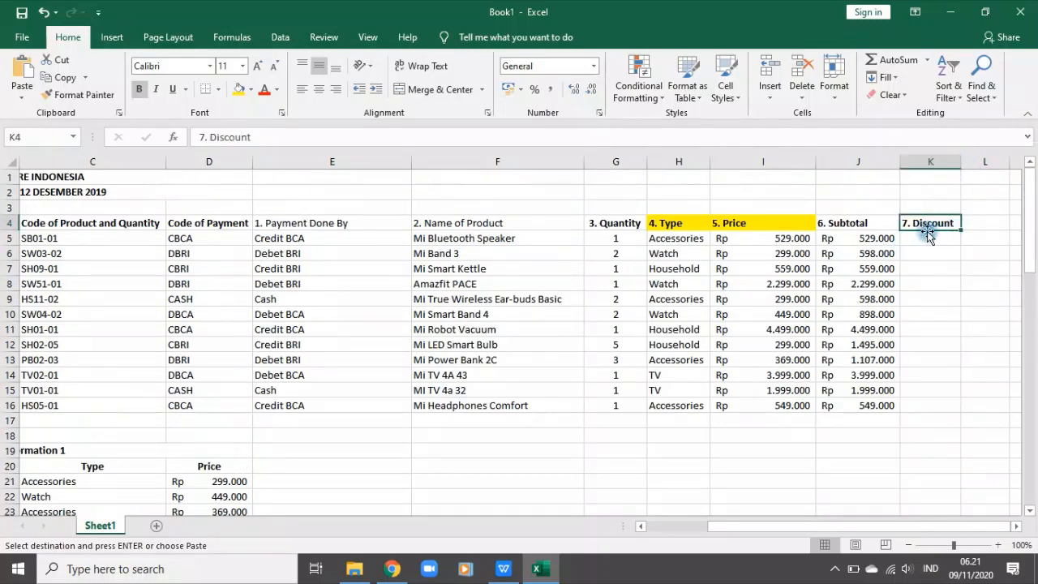
Step: Enter the formula =IF(D5="CBCA";5%;0) in K5 for the first row's discount
{"action": "left_click", "coordinate": [926, 235]}
{"action": "type", "text": "=i"}
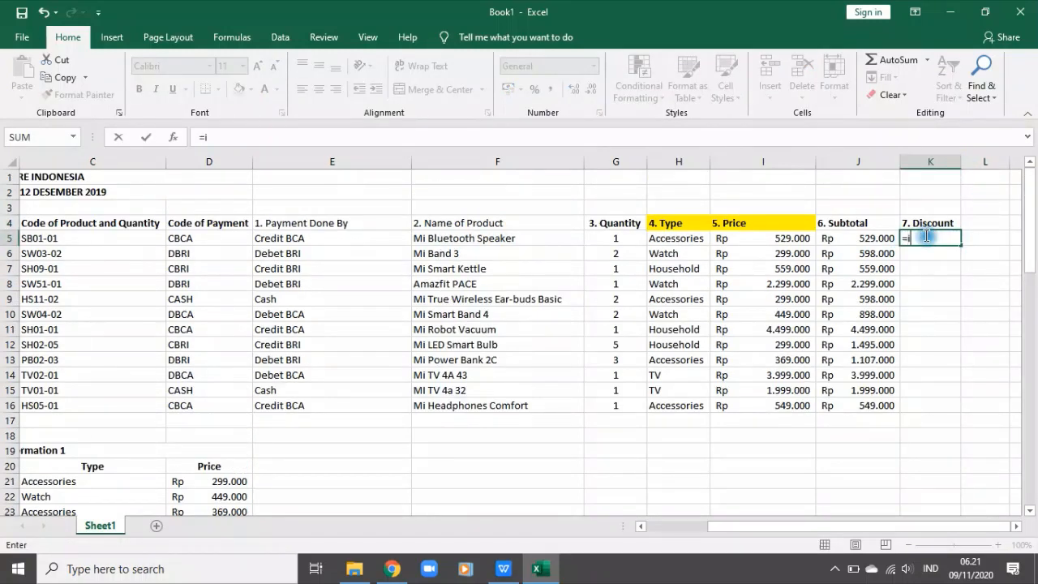
{"action": "type", "text": "f("}
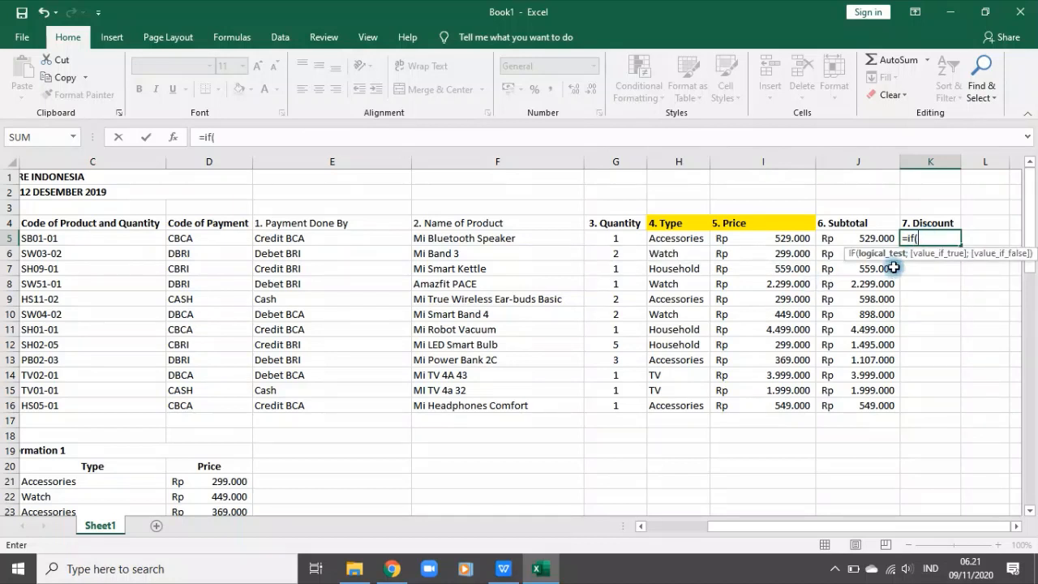
{"action": "left_click", "coordinate": [206, 234]}
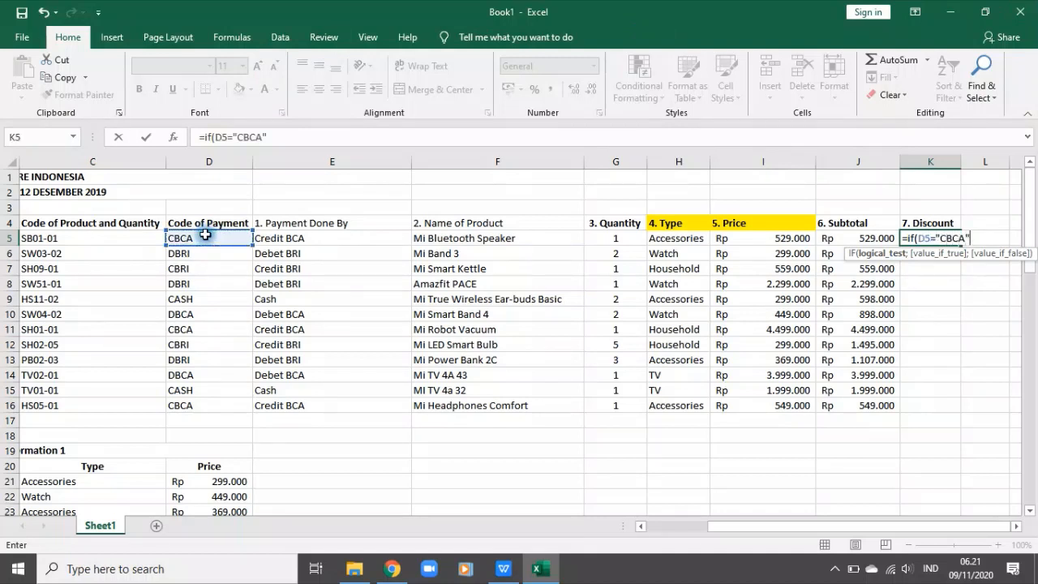
{"action": "type", "text": "=\"CBCA\";5%"}
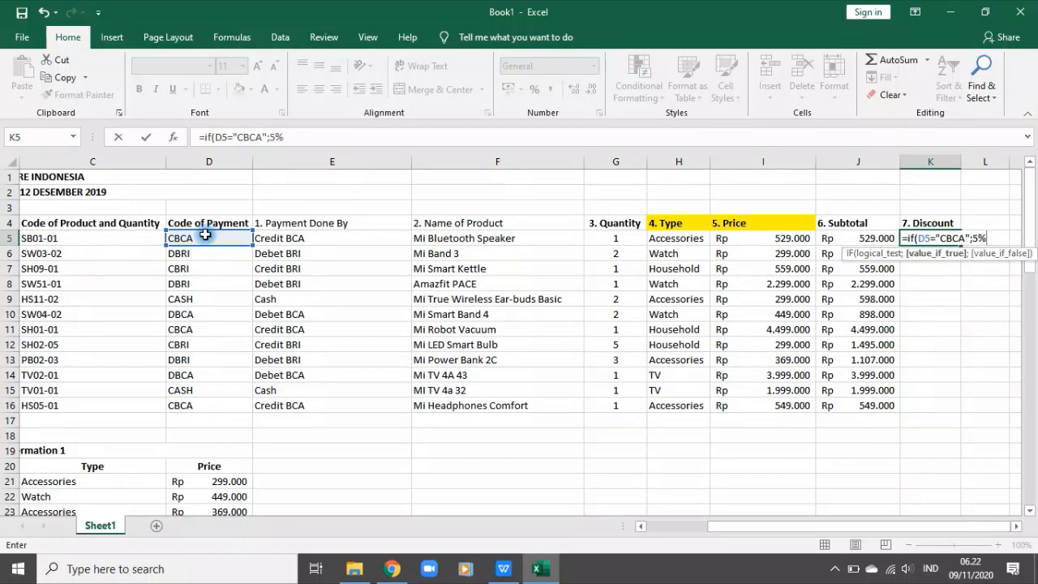
{"action": "type", "text": ";"}
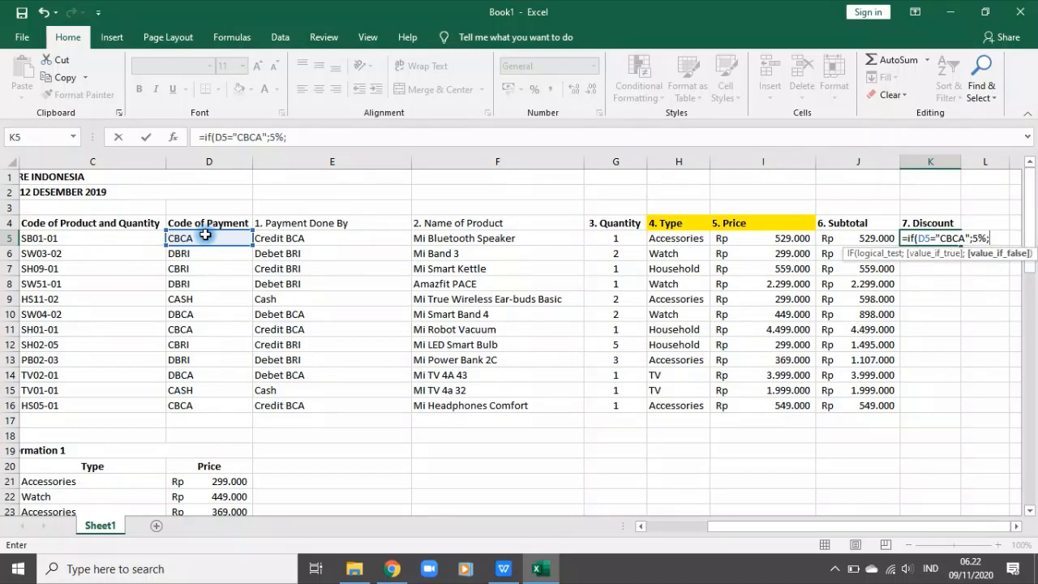
{"action": "type", "text": "0)"}
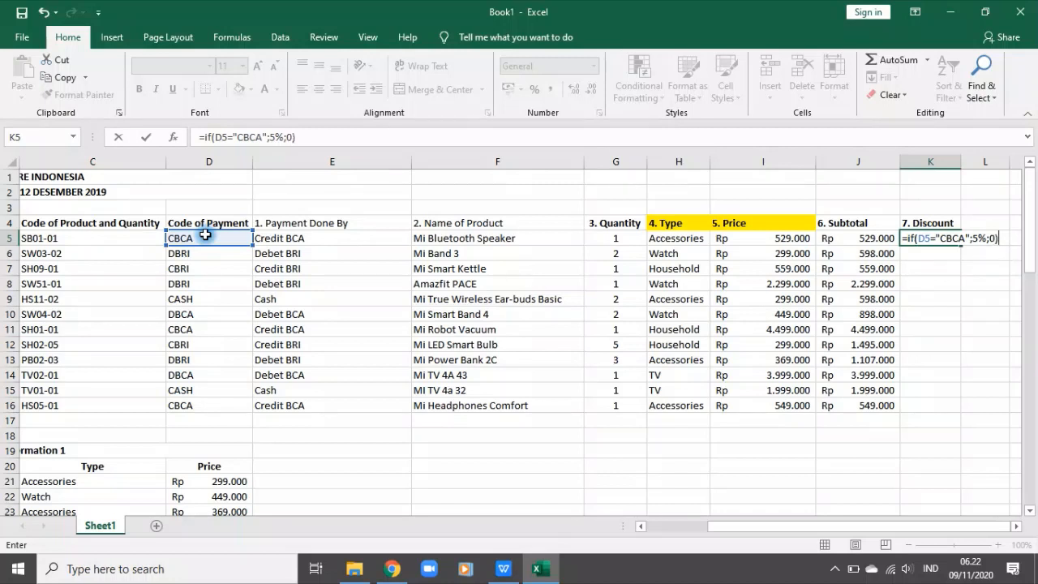
{"action": "key", "text": "Return"}
Step: Fill the K5 discount formula down to K16 and format K5:K16 as Percentage
{"action": "left_click", "coordinate": [942, 237]}
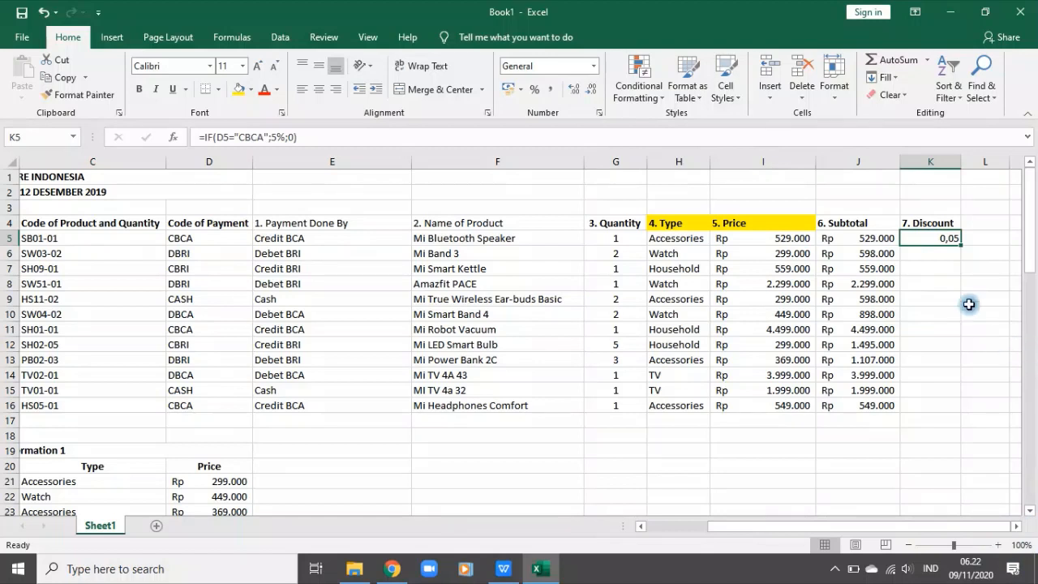
{"action": "double_click", "coordinate": [960, 247]}
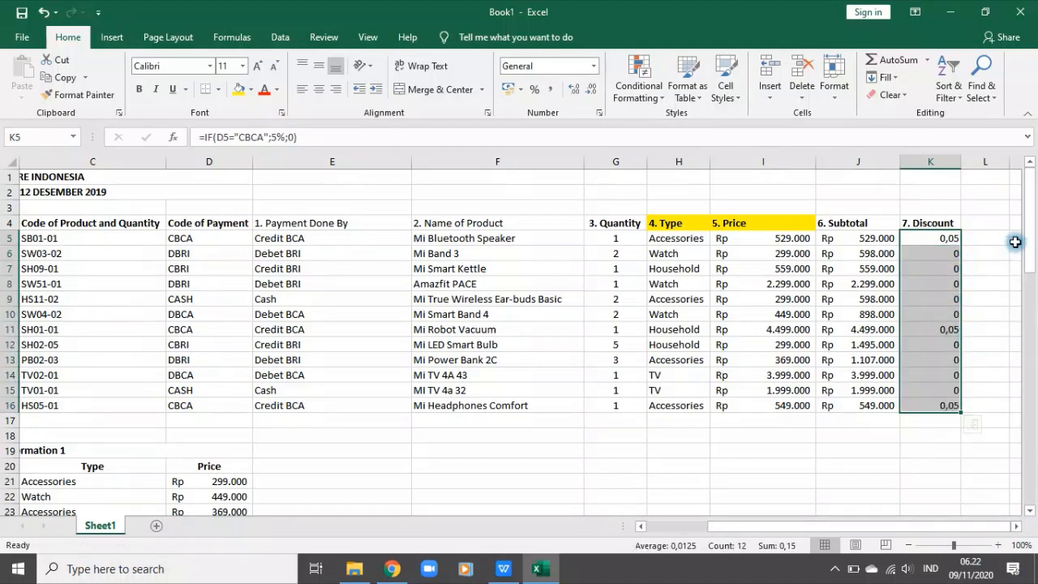
{"action": "left_click", "coordinate": [534, 91]}
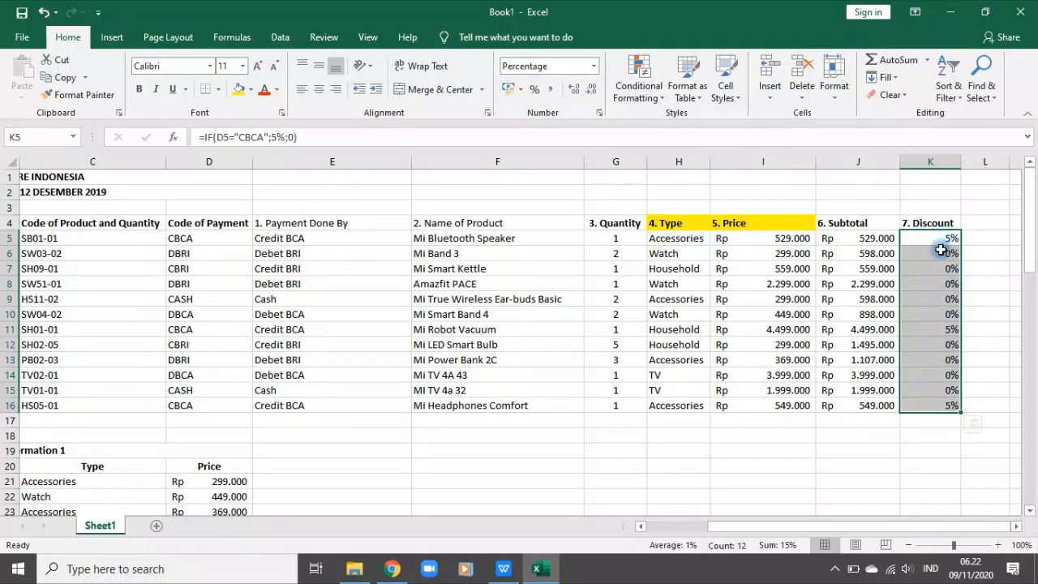
Step: Copy the "8.Total Payment = Subtotal – Discount" label from A60 into header cell L4
{"action": "scroll", "coordinate": [608, 471], "scroll_direction": "down", "scroll_amount": 12}
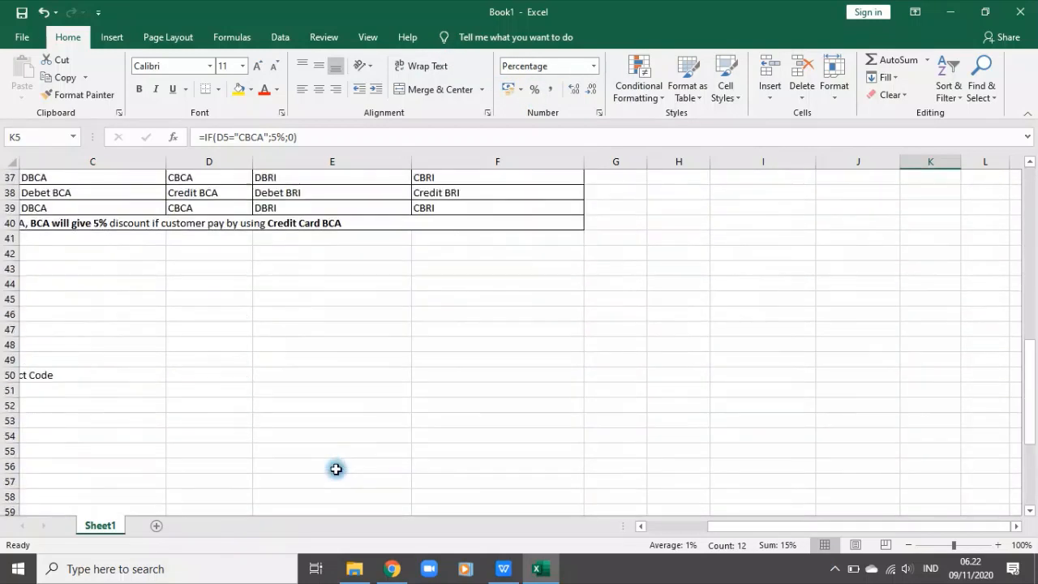
{"action": "left_click_drag", "start_coordinate": [702, 527], "coordinate": [591, 533]}
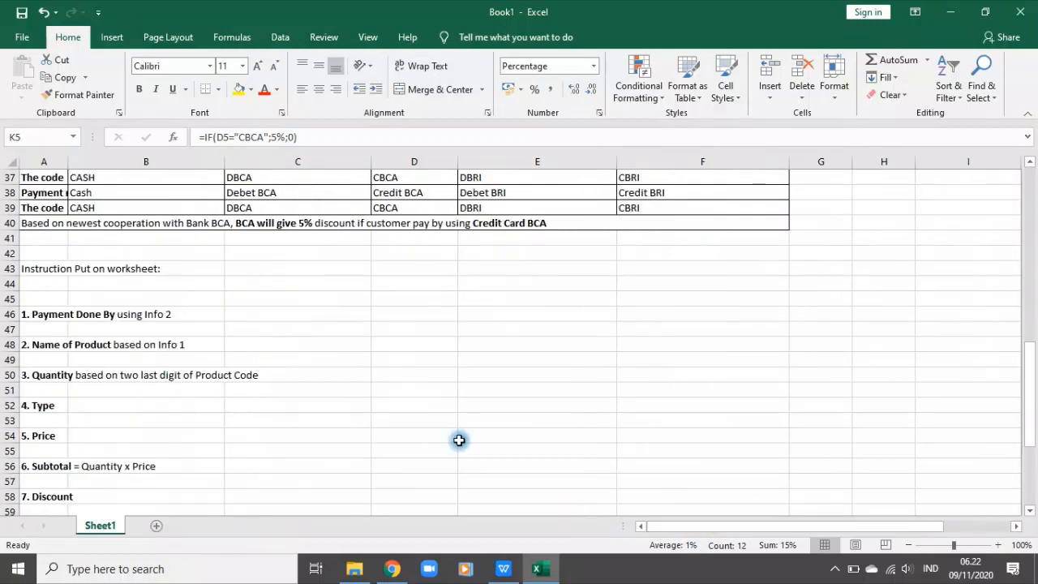
{"action": "scroll", "coordinate": [358, 420], "scroll_direction": "down", "scroll_amount": 1}
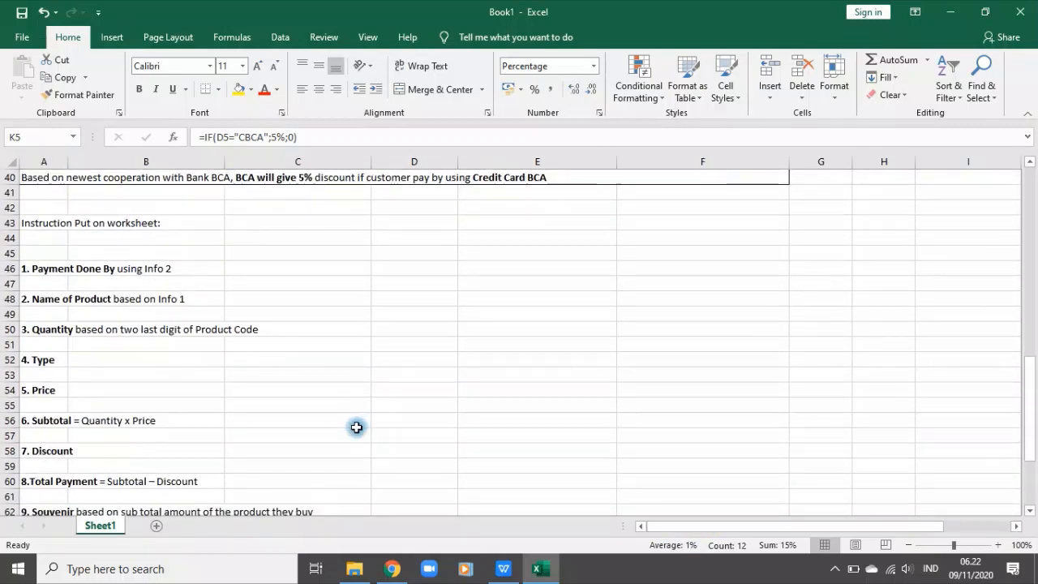
{"action": "left_click", "coordinate": [45, 450]}
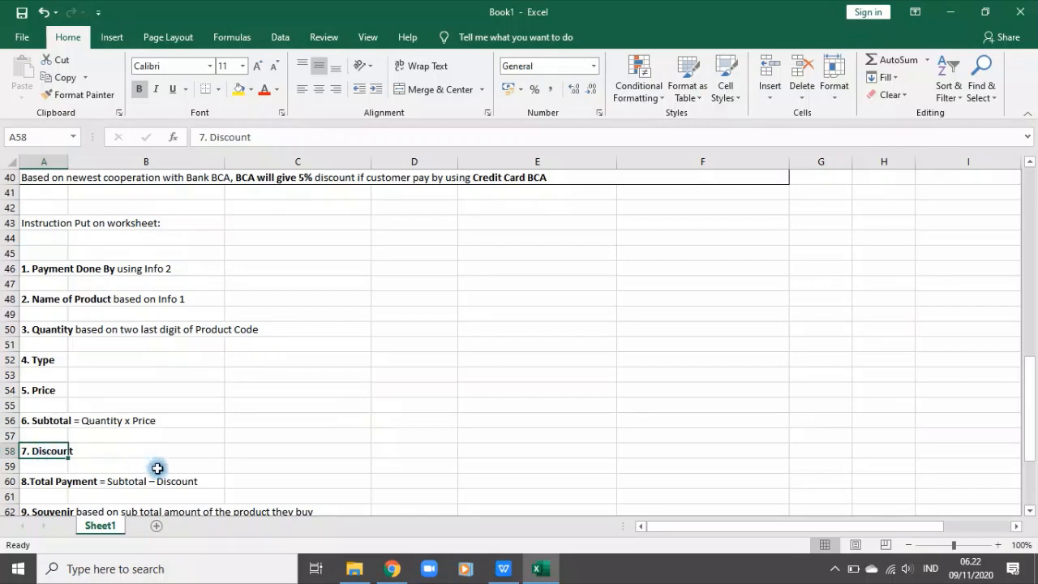
{"action": "left_click", "coordinate": [47, 481]}
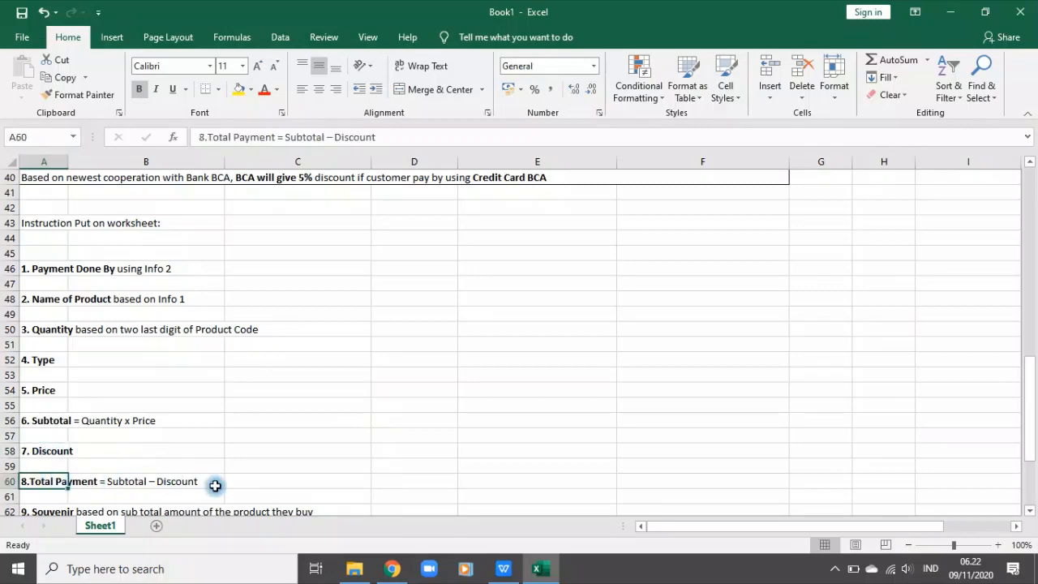
{"action": "key", "text": "ctrl+c"}
{"action": "scroll", "coordinate": [816, 441], "scroll_direction": "up", "scroll_amount": 13}
{"action": "left_click", "coordinate": [949, 222]}
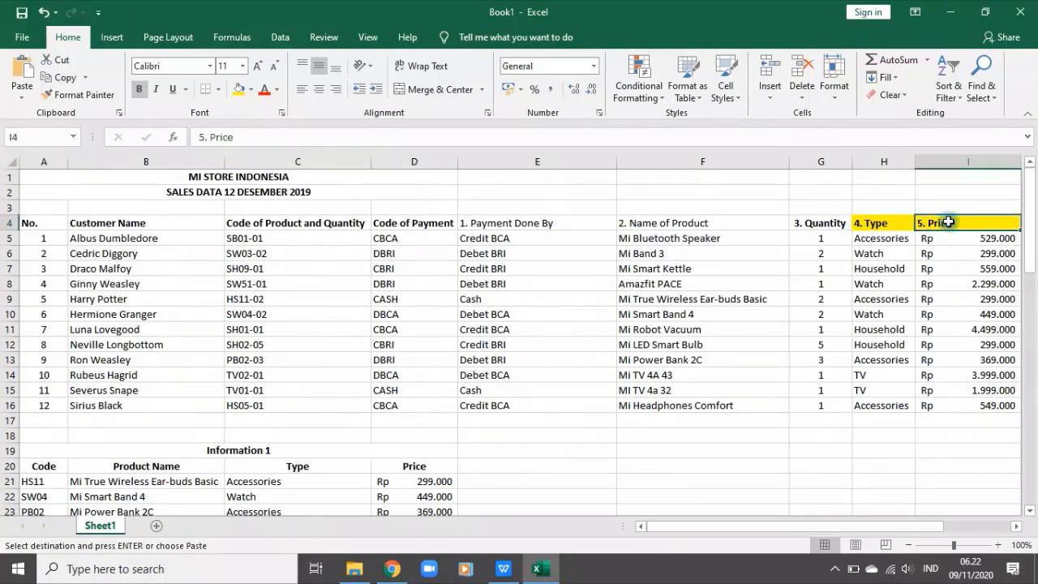
{"action": "key", "text": "Right"}
{"action": "key", "text": "Right"}
{"action": "key", "text": "Right"}
{"action": "key", "text": "ctrl+v"}
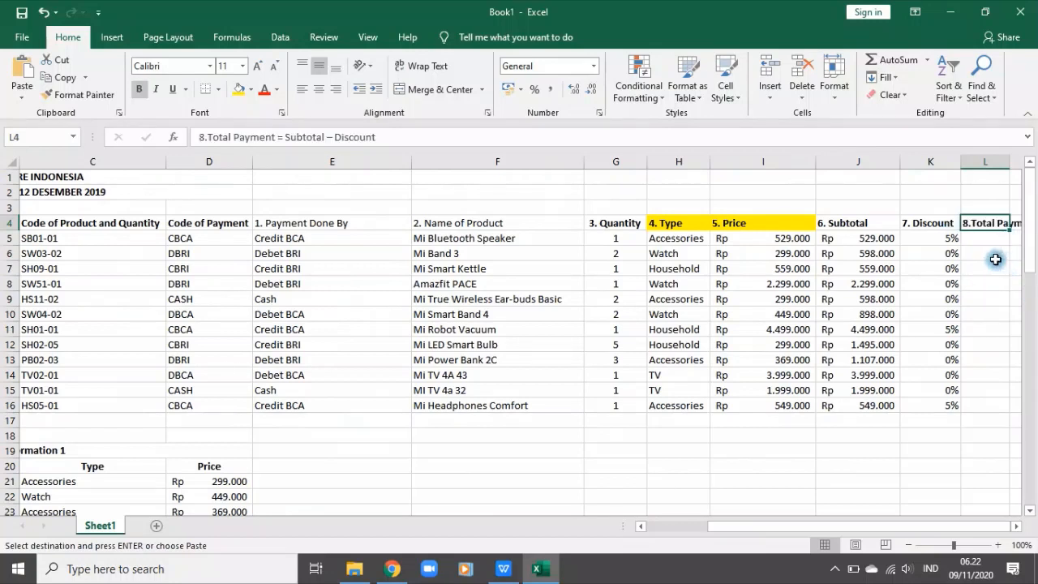
{"action": "left_click", "coordinate": [996, 259]}
{"action": "left_click", "coordinate": [1017, 526]}
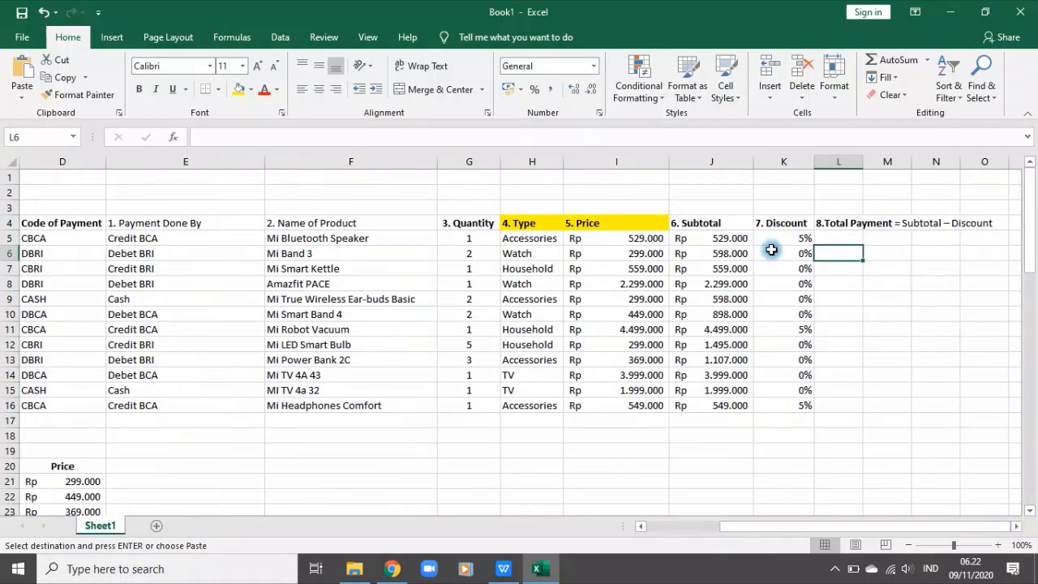
Step: Multiply the discount formula in K5 by the subtotal so it reads =IF(D5="CBCA";5%;0)*J5
{"action": "left_click", "coordinate": [709, 227]}
{"action": "left_click", "coordinate": [786, 236]}
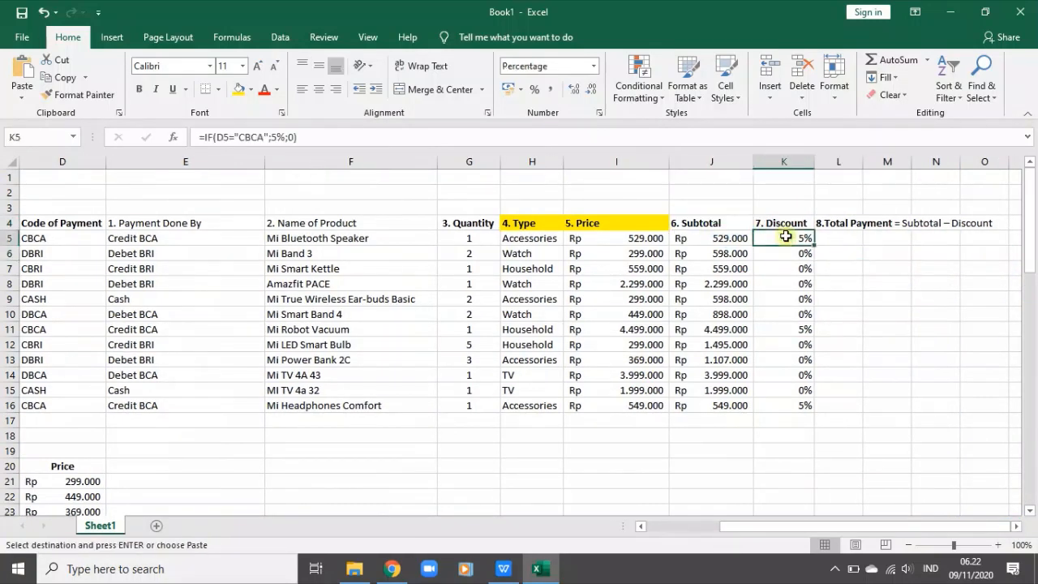
{"action": "left_click", "coordinate": [331, 135]}
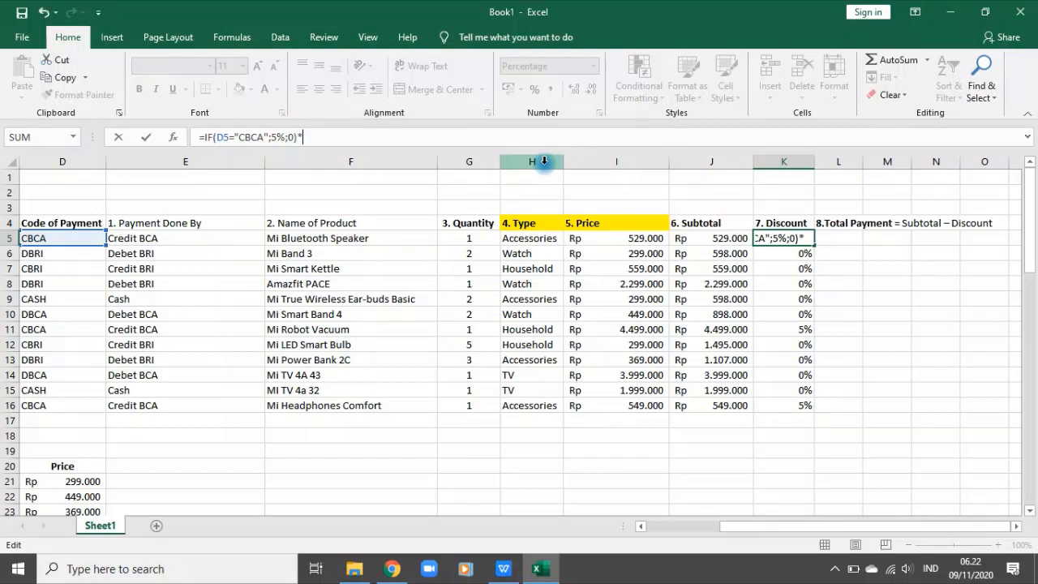
{"action": "type", "text": "*"}
{"action": "left_click", "coordinate": [718, 235]}
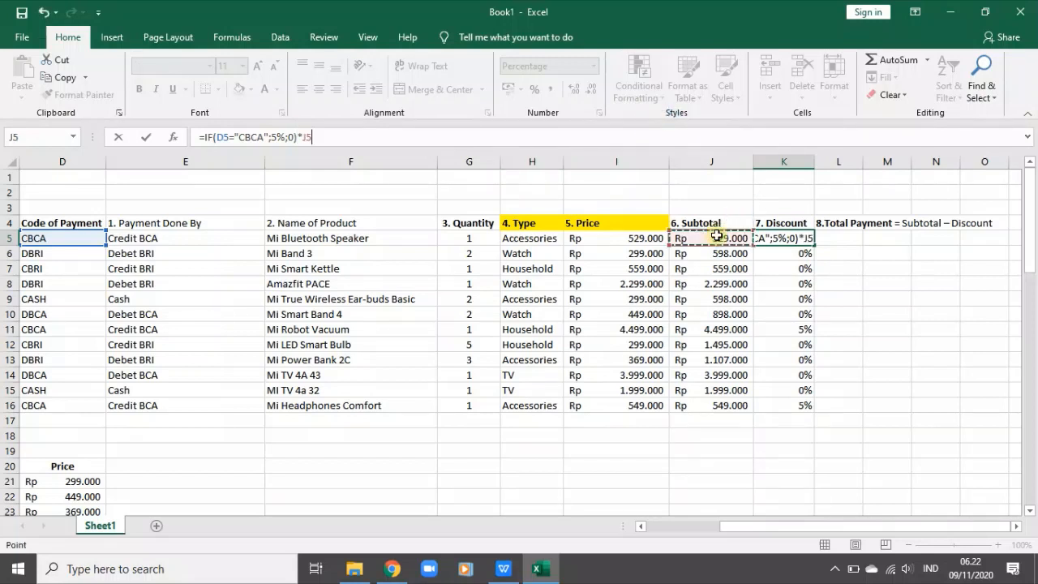
{"action": "key", "text": "Return"}
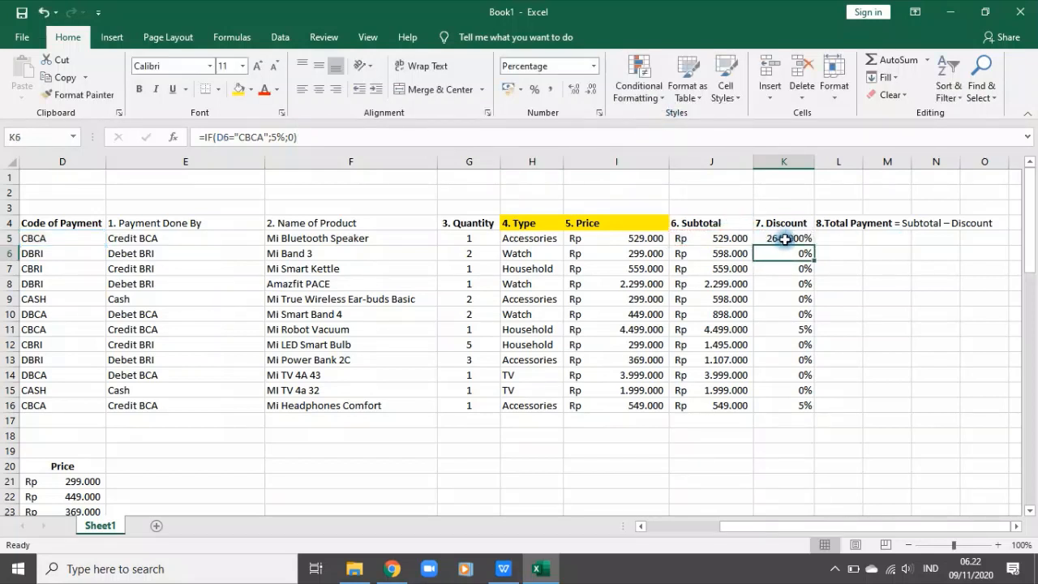
Step: Apply the Accounting number format to K5 and fill its discount formula down to K16
{"action": "left_click", "coordinate": [779, 237]}
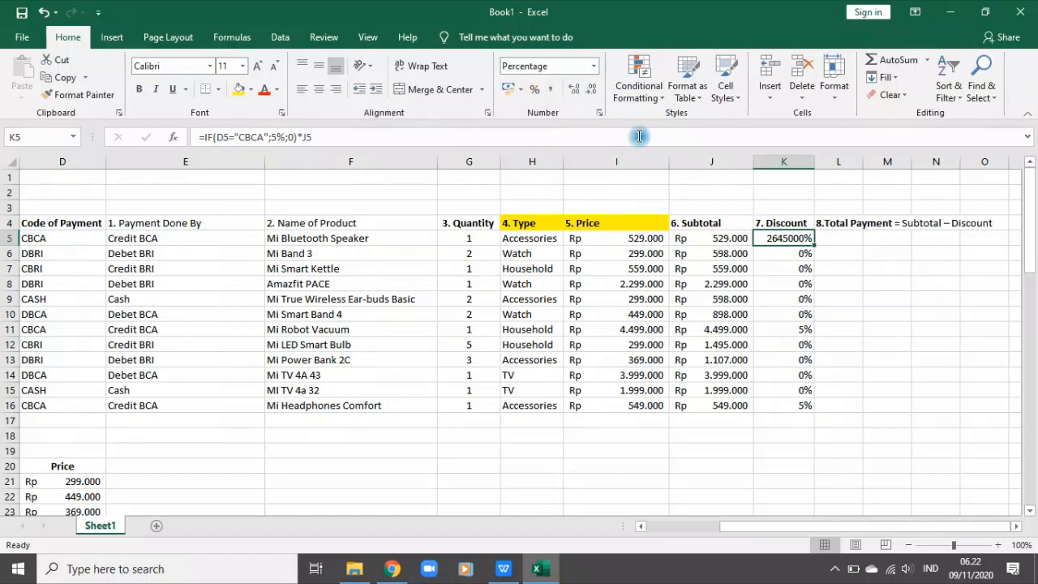
{"action": "left_click", "coordinate": [593, 68]}
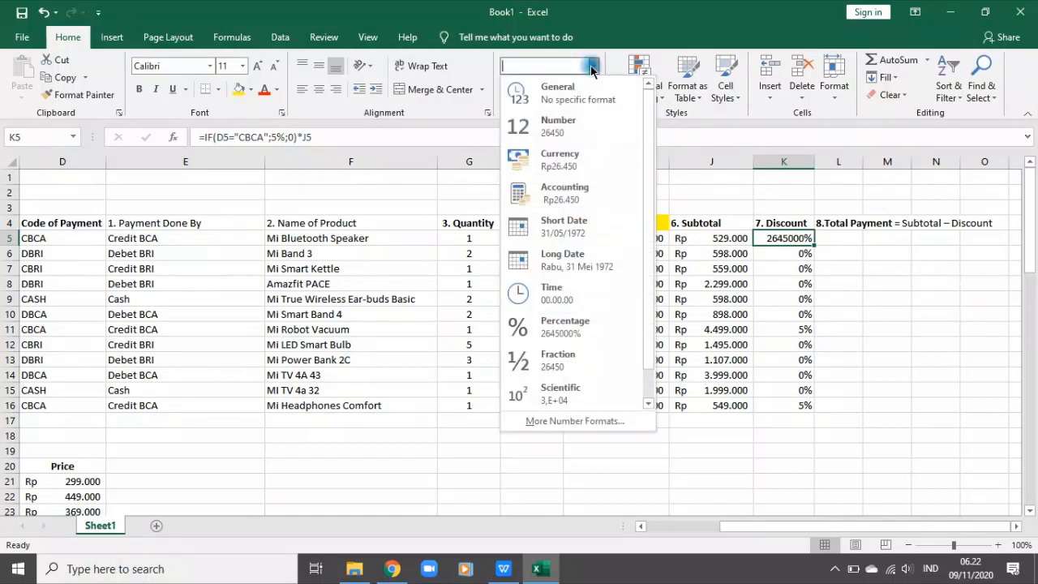
{"action": "left_click", "coordinate": [592, 198]}
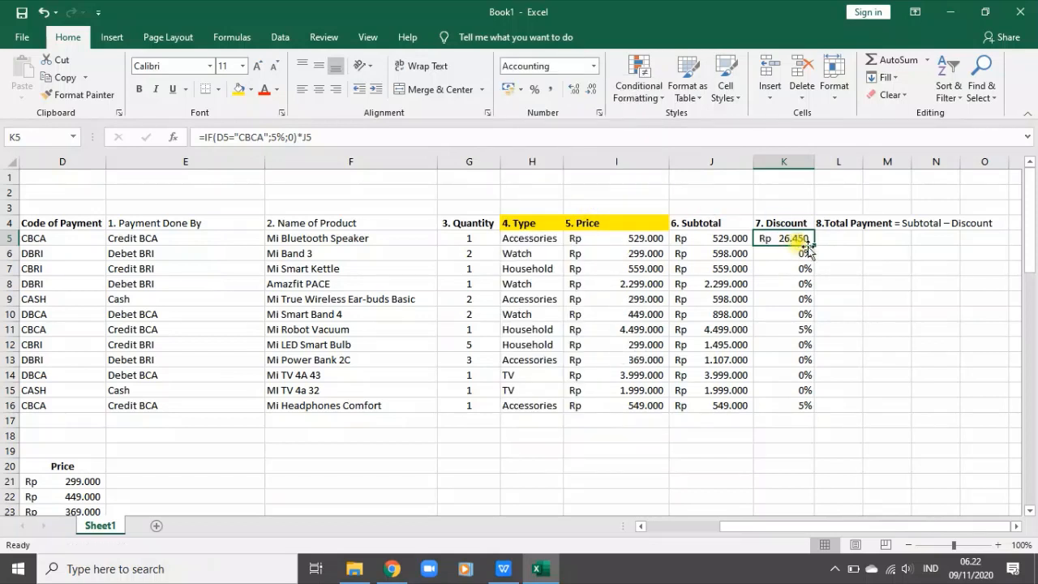
{"action": "left_click_drag", "start_coordinate": [813, 246], "coordinate": [816, 409]}
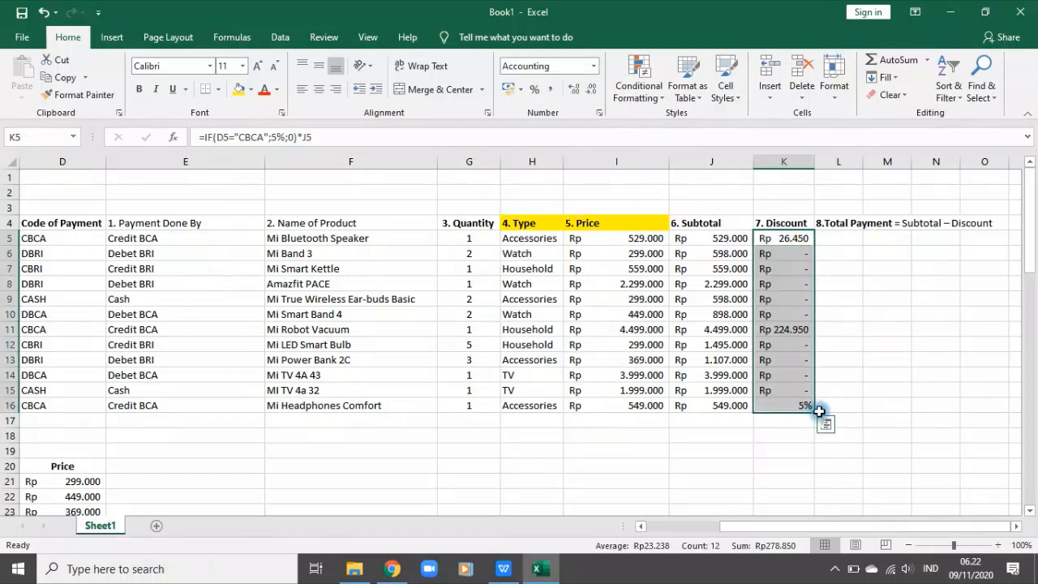
Step: Check the row 11 discount and subtotal, test a multiplication by 0,05 in empty cell J20, and clear that cell
{"action": "left_click", "coordinate": [793, 299]}
{"action": "left_click", "coordinate": [788, 330]}
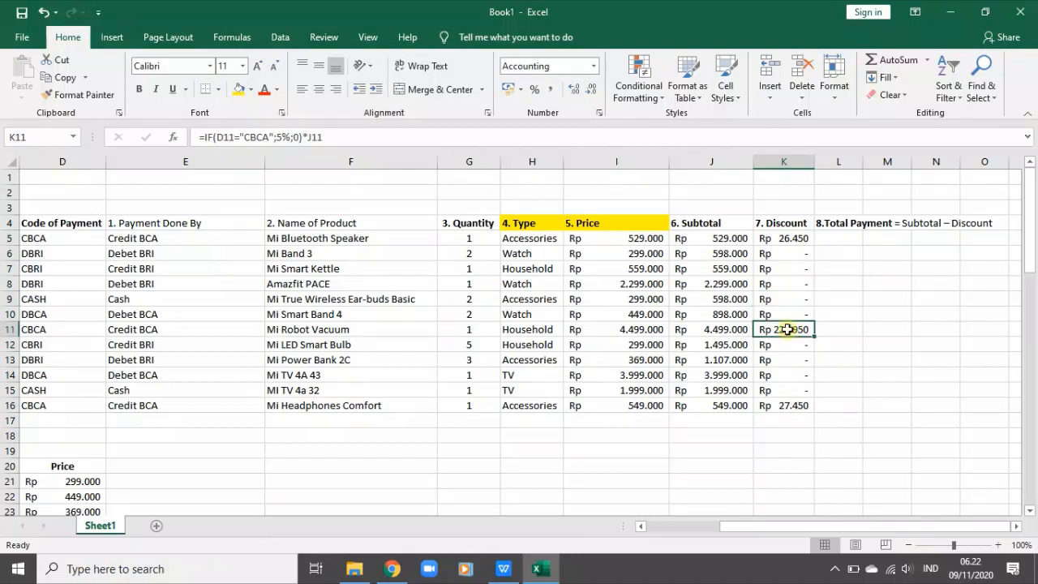
{"action": "left_click", "coordinate": [728, 336]}
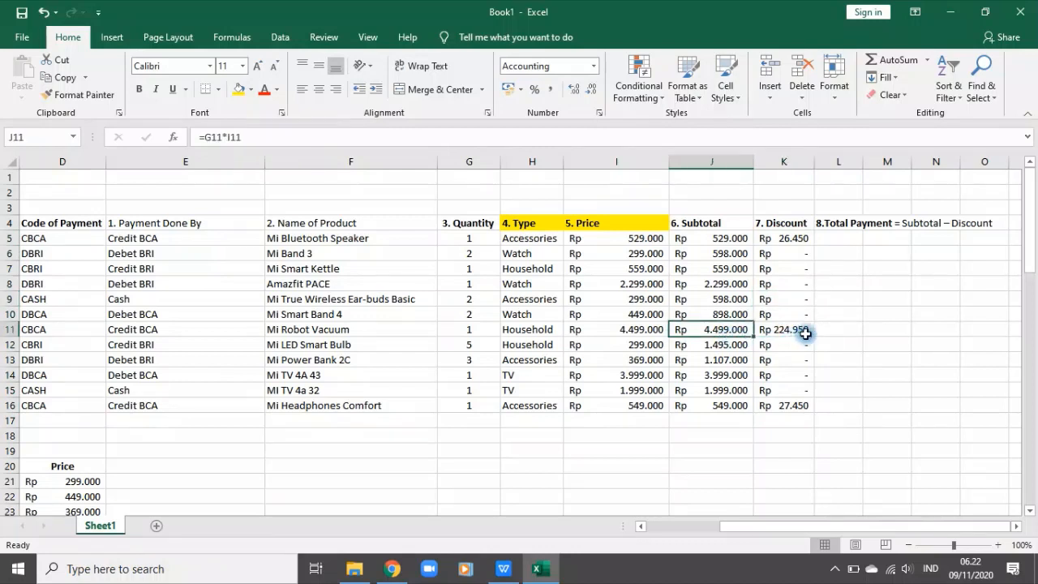
{"action": "left_click", "coordinate": [680, 465]}
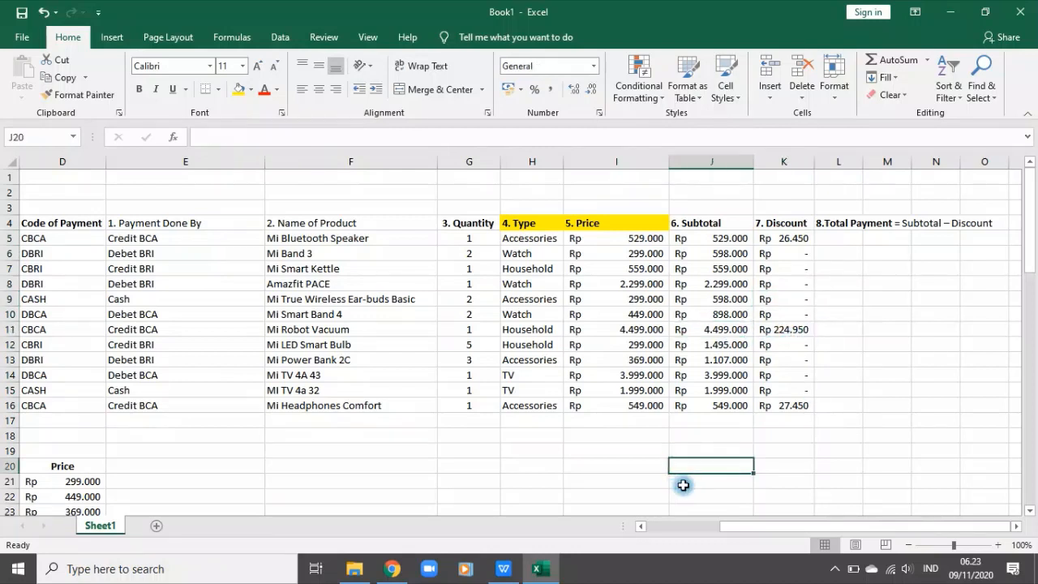
{"action": "type", "text": "=0,05*529000"}
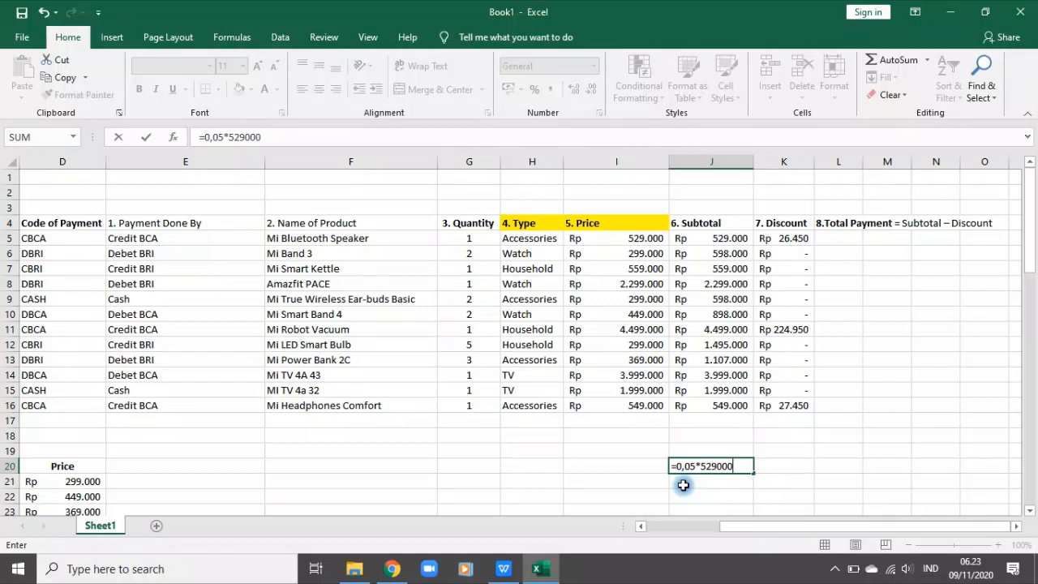
{"action": "key", "text": "Return"}
{"action": "left_click", "coordinate": [717, 468]}
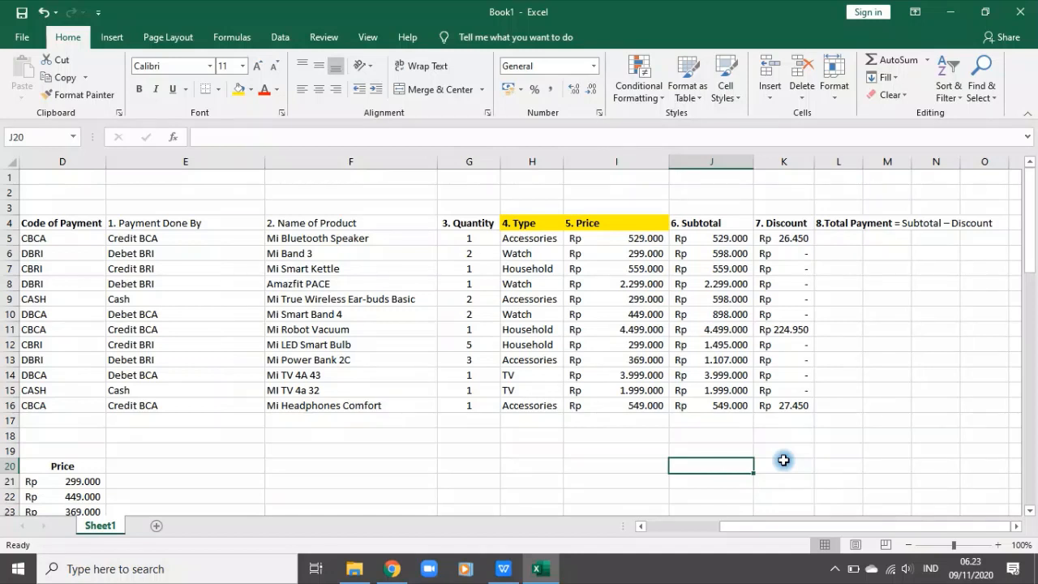
Step: Enter the formula =J5=K5 in L5 under the Total Payment header
{"action": "left_click", "coordinate": [837, 238]}
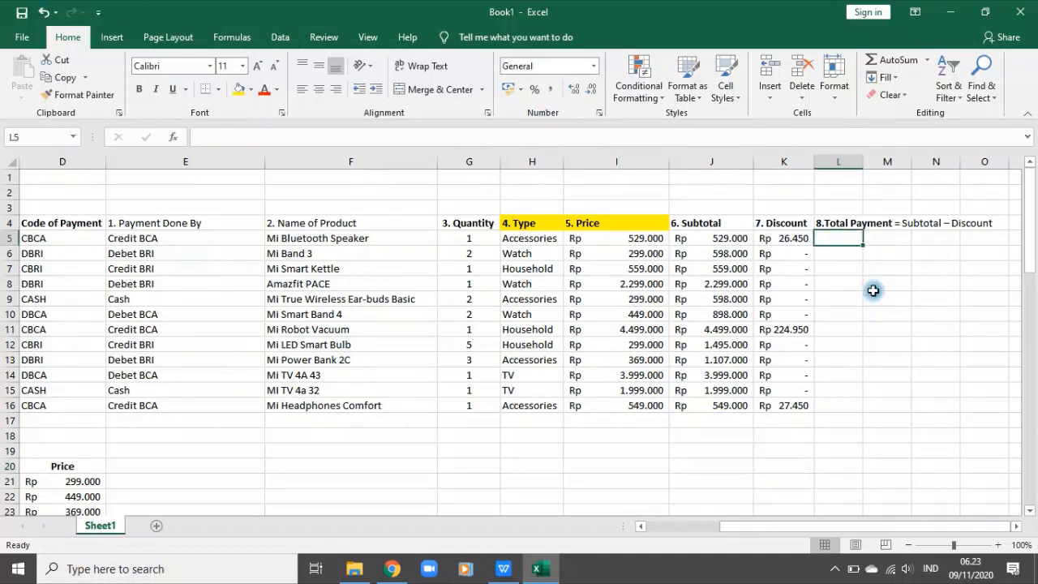
{"action": "type", "text": "="}
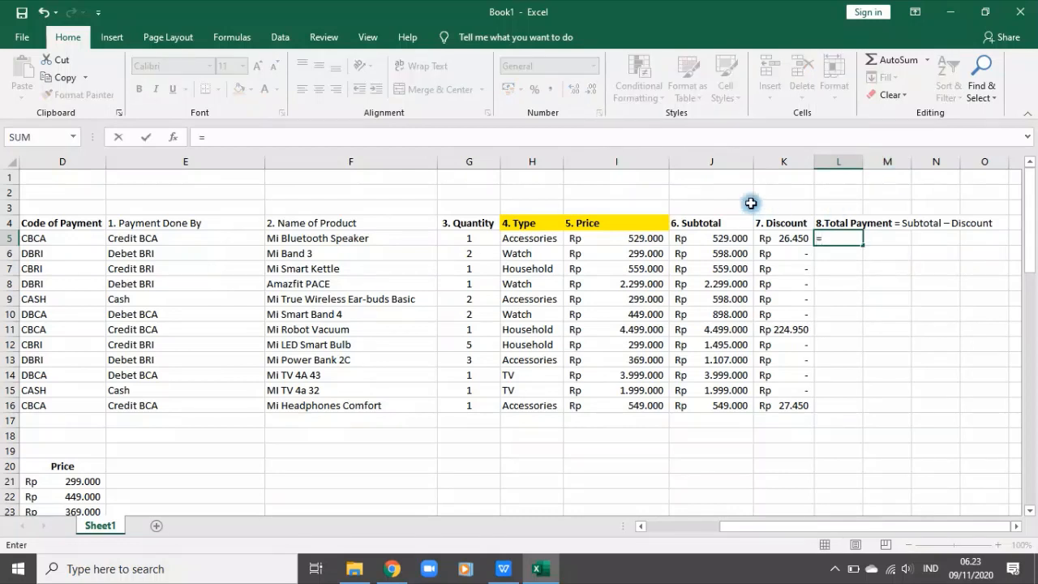
{"action": "left_click", "coordinate": [710, 237]}
{"action": "type", "text": "="}
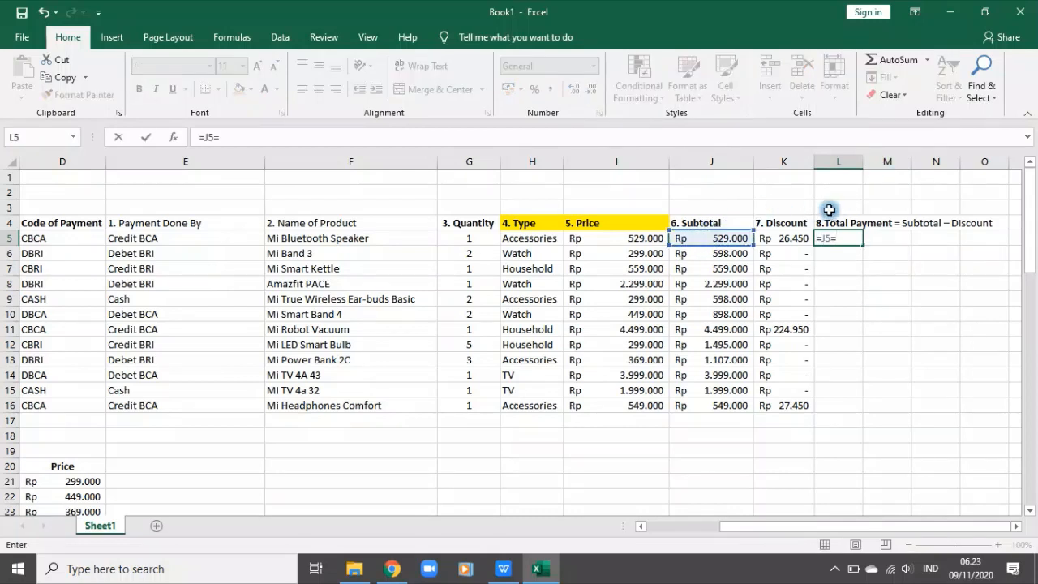
{"action": "left_click", "coordinate": [787, 238]}
{"action": "key", "text": "Return"}
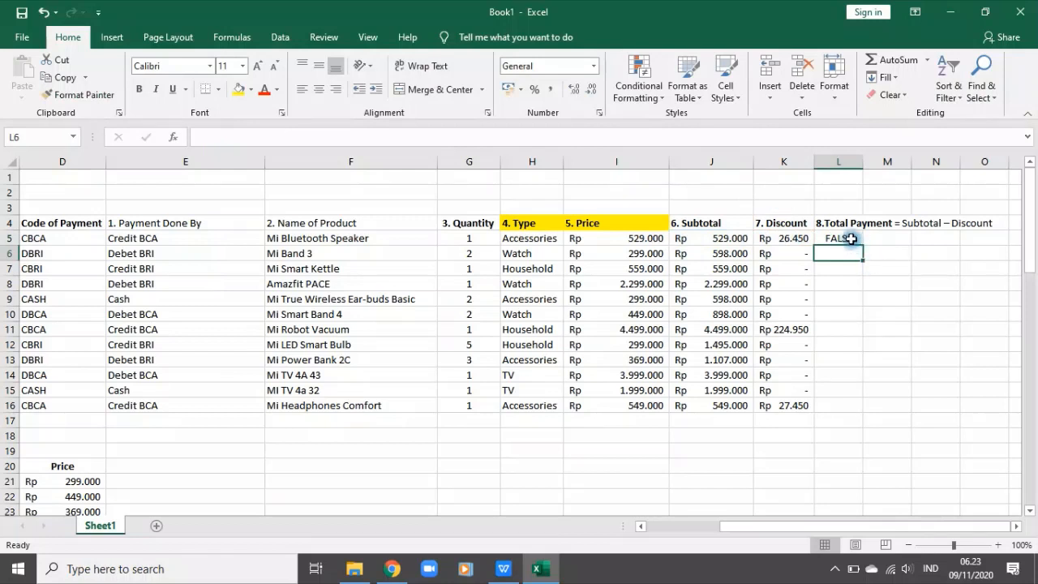
Step: Correct the Total Payment formula in L5 to =J5-K5 so the discount is subtracted from the subtotal
{"action": "left_click", "coordinate": [852, 238]}
{"action": "left_click", "coordinate": [244, 137]}
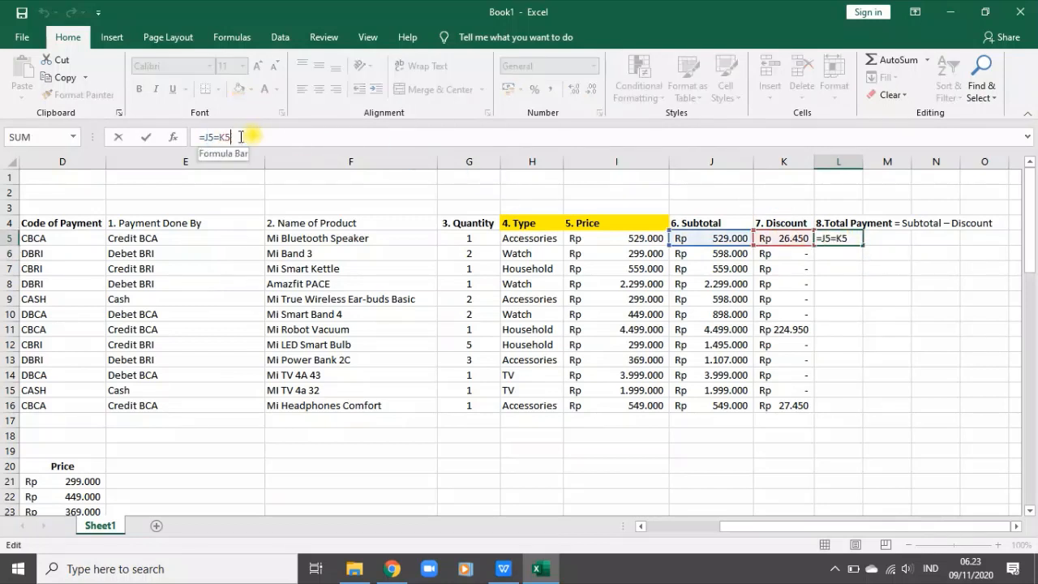
{"action": "type", "text": "-"}
{"action": "key", "text": "Return"}
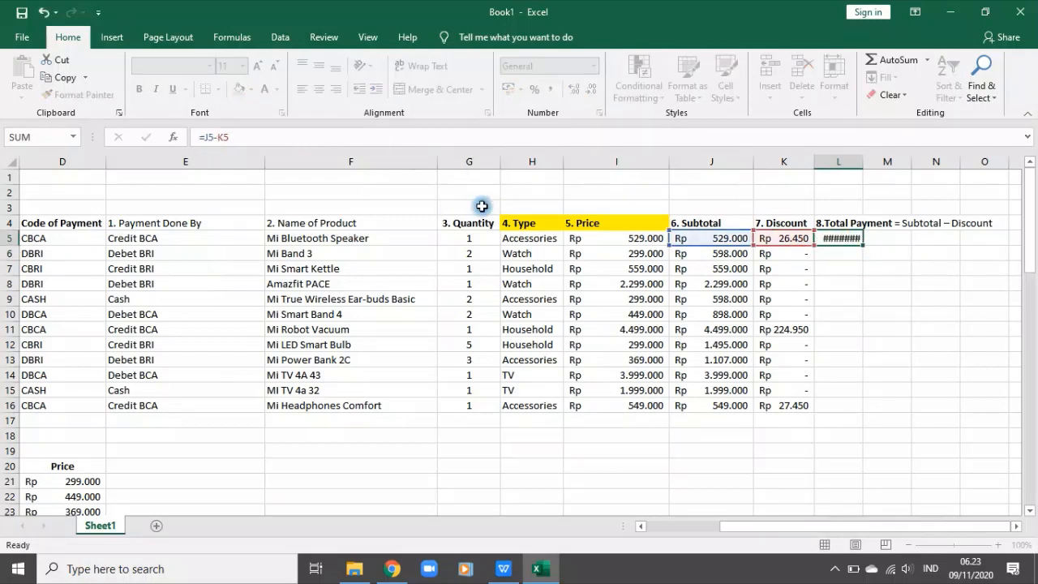
Step: Fill the Total Payment formula from L5 down to L16 and widen column L to fit its header
{"action": "left_click", "coordinate": [860, 238]}
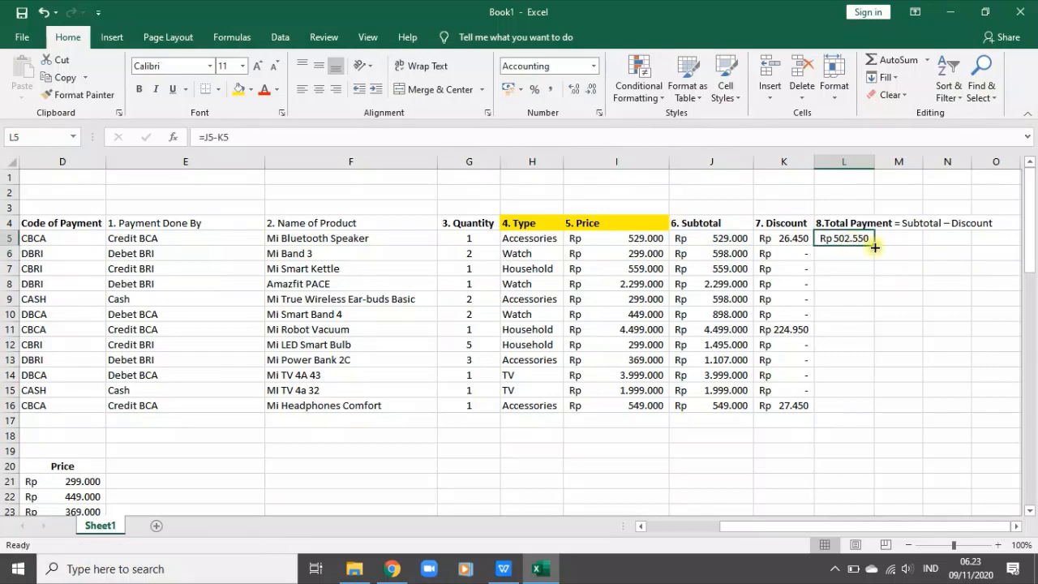
{"action": "double_click", "coordinate": [874, 246]}
{"action": "left_click_drag", "start_coordinate": [874, 161], "coordinate": [894, 162]}
Step: Shorten the header in L4 to "8.Total Payment" by removing the "= Subtotal – Discount" text
{"action": "left_click", "coordinate": [860, 225]}
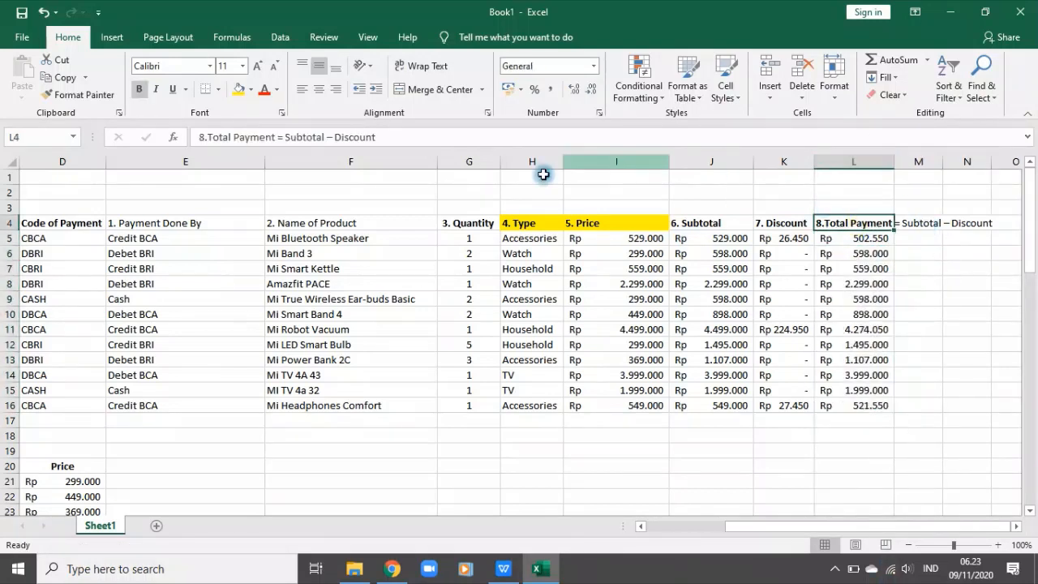
{"action": "left_click", "coordinate": [397, 139]}
{"action": "left_click_drag", "start_coordinate": [397, 138], "coordinate": [277, 137]}
{"action": "key", "text": "BackSpace"}
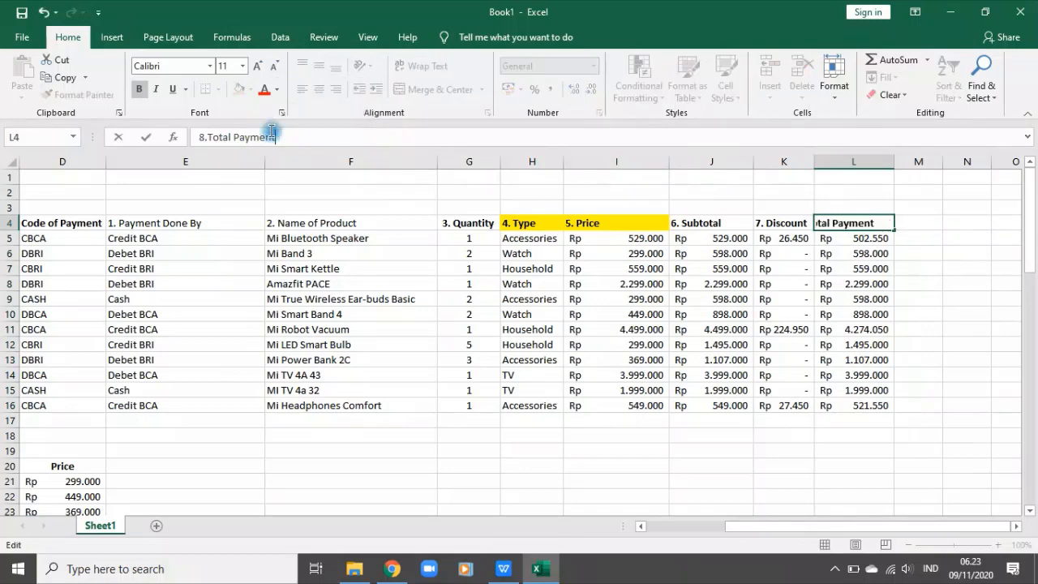
{"action": "key", "text": "Return"}
Step: Check the worksheet instructions for the ninth column and enter the header "9. Souvenir" in M4
{"action": "left_click", "coordinate": [725, 450]}
{"action": "scroll", "coordinate": [515, 410], "scroll_direction": "down", "scroll_amount": 6}
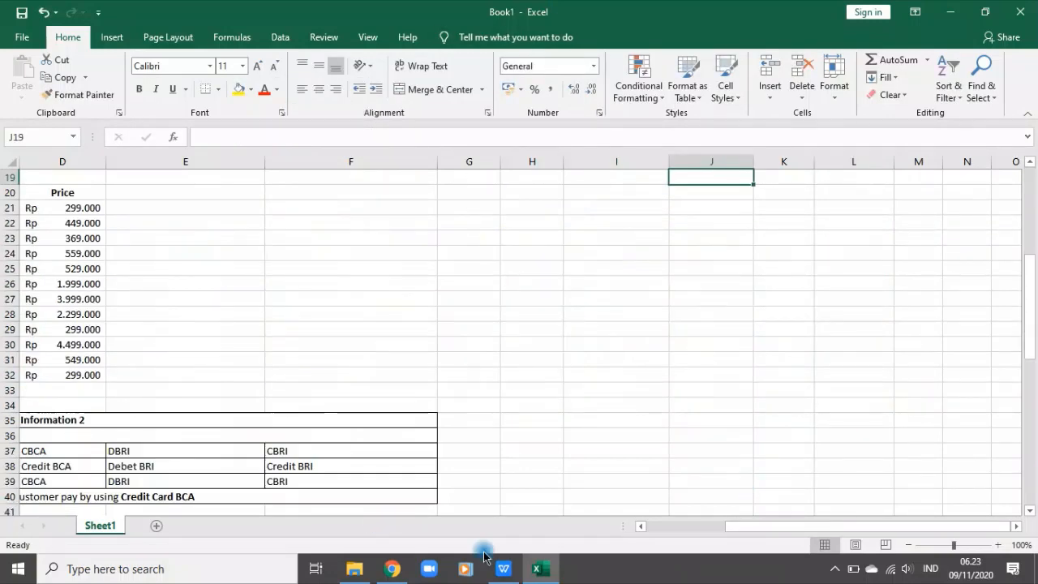
{"action": "left_click_drag", "start_coordinate": [707, 525], "coordinate": [491, 519]}
{"action": "scroll", "coordinate": [116, 366], "scroll_direction": "down", "scroll_amount": 10}
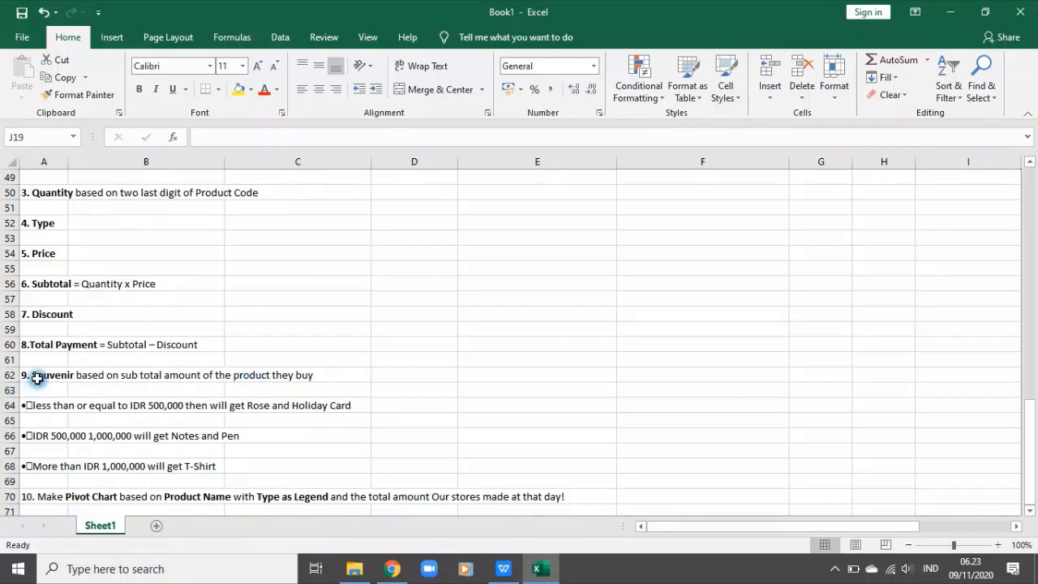
{"action": "scroll", "coordinate": [640, 452], "scroll_direction": "up", "scroll_amount": 16}
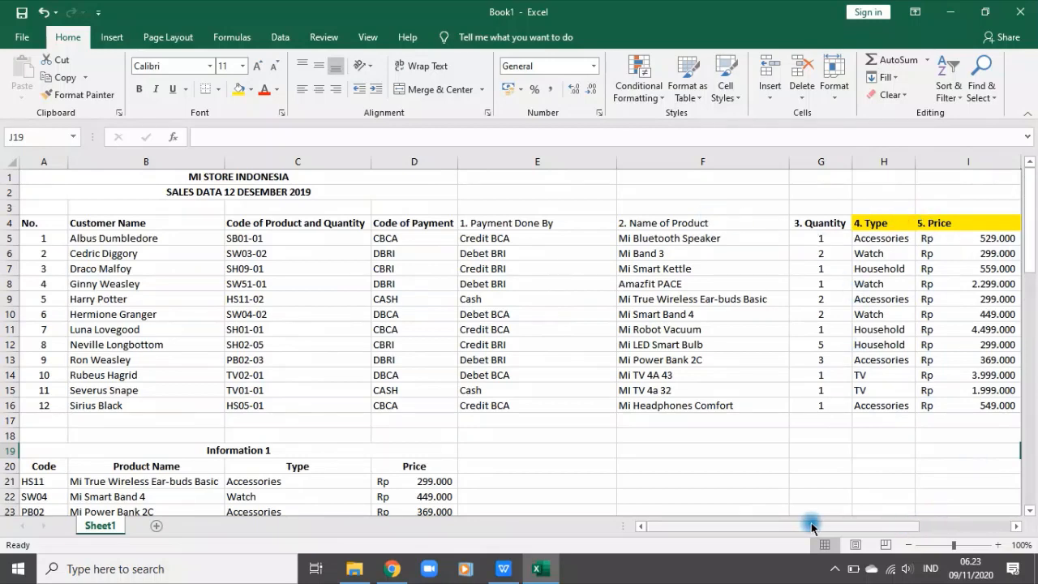
{"action": "left_click_drag", "start_coordinate": [812, 528], "coordinate": [911, 494]}
{"action": "left_click", "coordinate": [717, 225]}
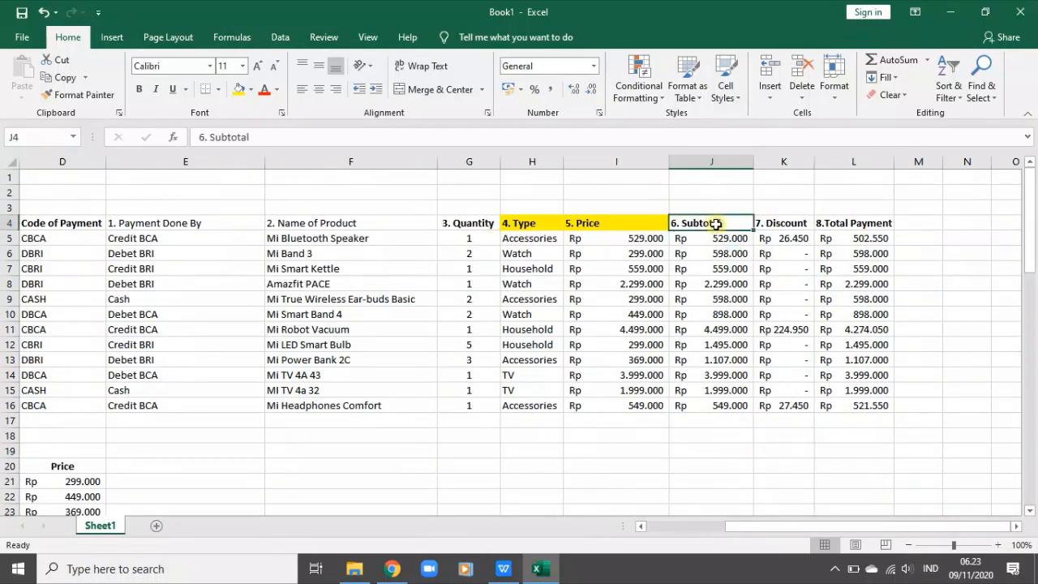
{"action": "left_click", "coordinate": [919, 222]}
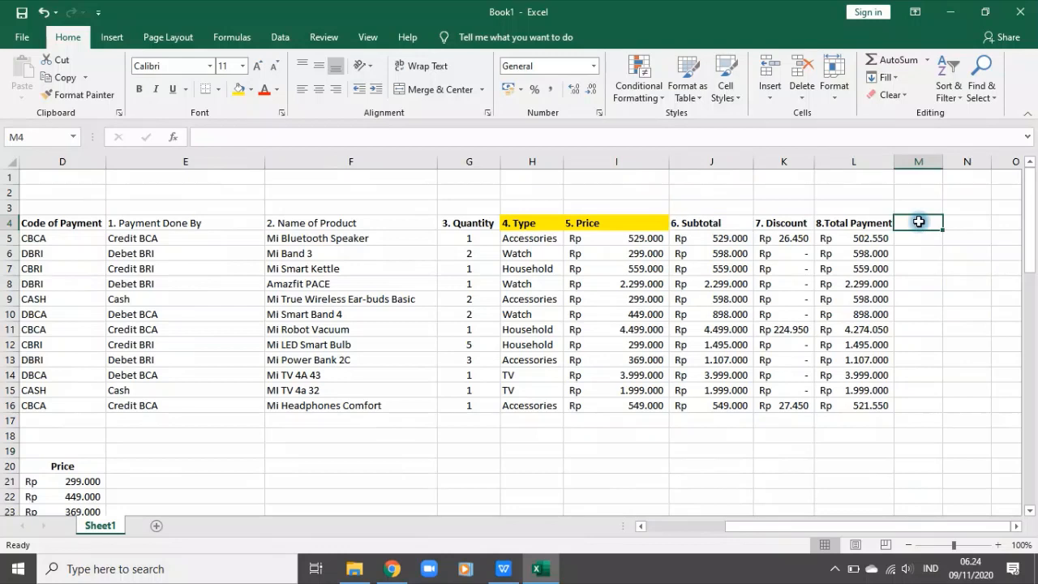
{"action": "type", "text": "9. Souvenir"}
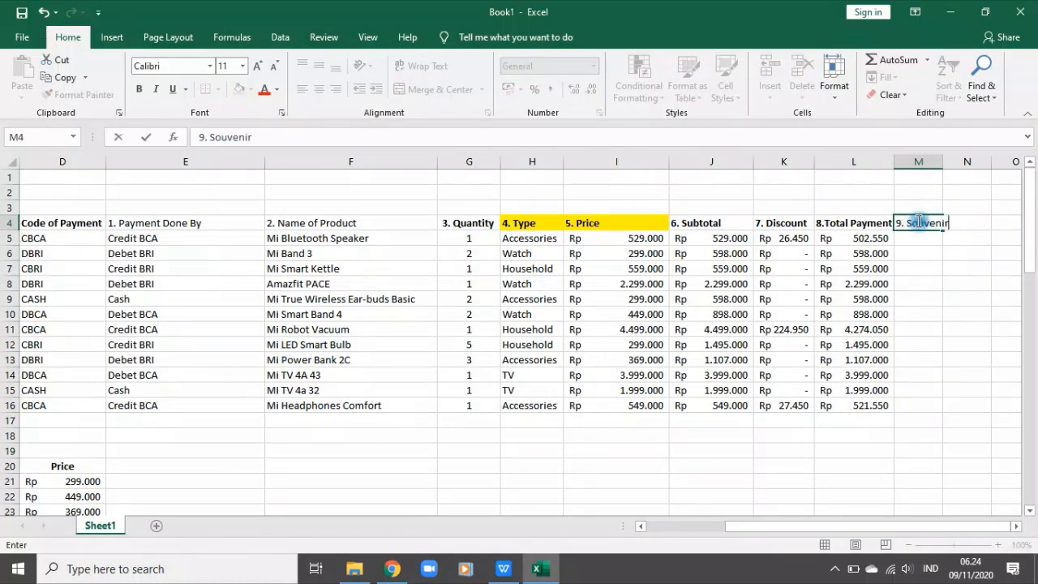
{"action": "key", "text": "Return"}
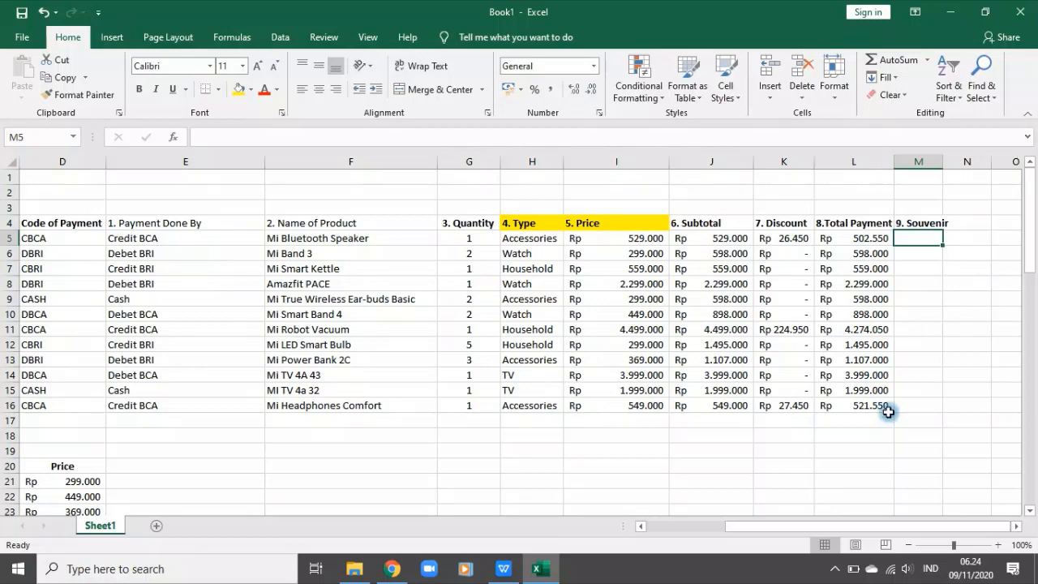
Step: Review the souvenir rules in the instructions below the information tables
{"action": "left_click_drag", "start_coordinate": [785, 526], "coordinate": [471, 446]}
{"action": "scroll", "coordinate": [471, 446], "scroll_direction": "down", "scroll_amount": 18}
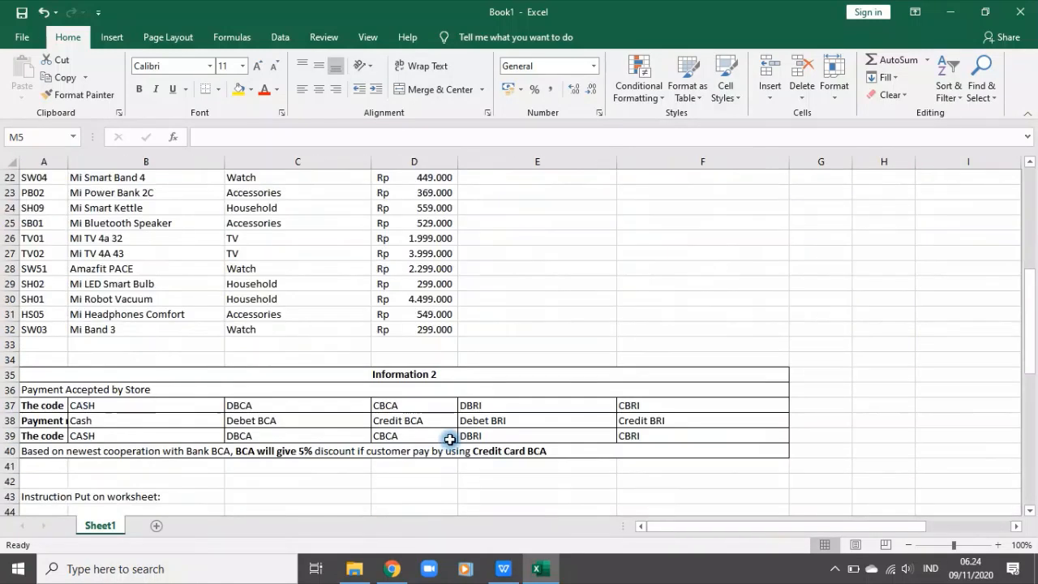
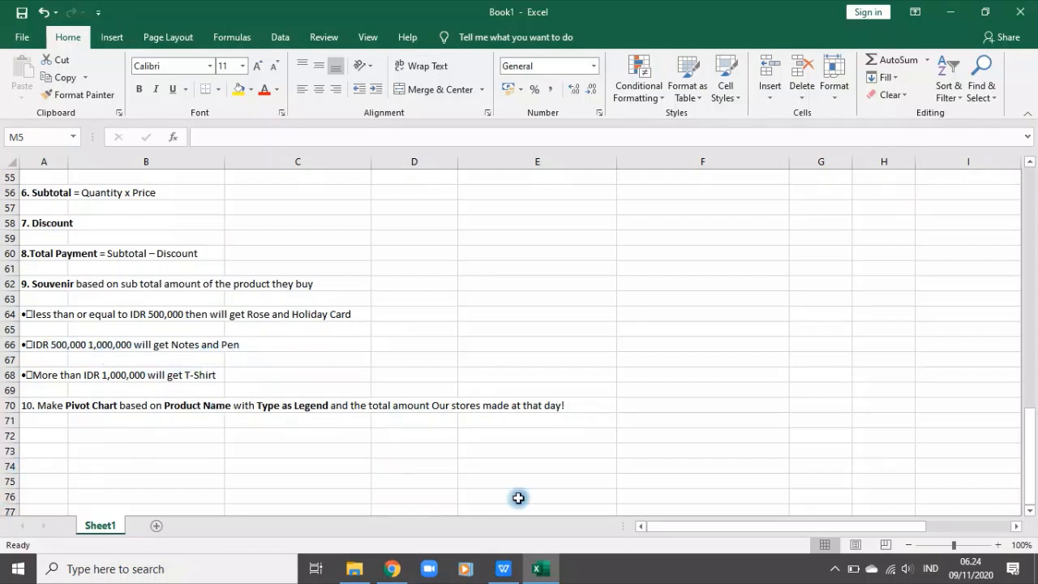
Step: Return to the sales table and widen column M to fit its "9. Souvenir" header
{"action": "left_click_drag", "start_coordinate": [793, 528], "coordinate": [1003, 519]}
{"action": "scroll", "coordinate": [973, 413], "scroll_direction": "up", "scroll_amount": 18}
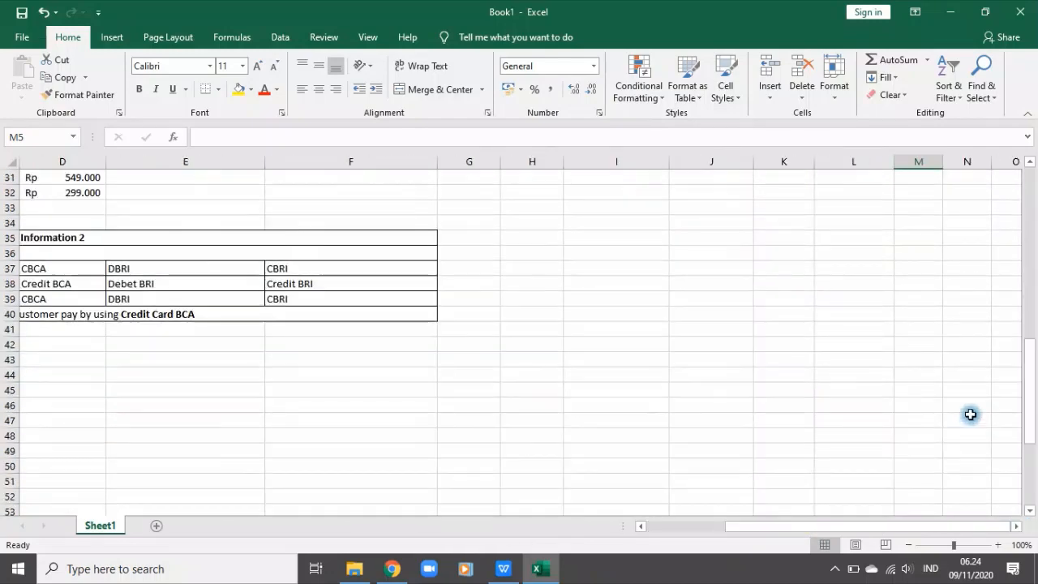
{"action": "left_click", "coordinate": [945, 284]}
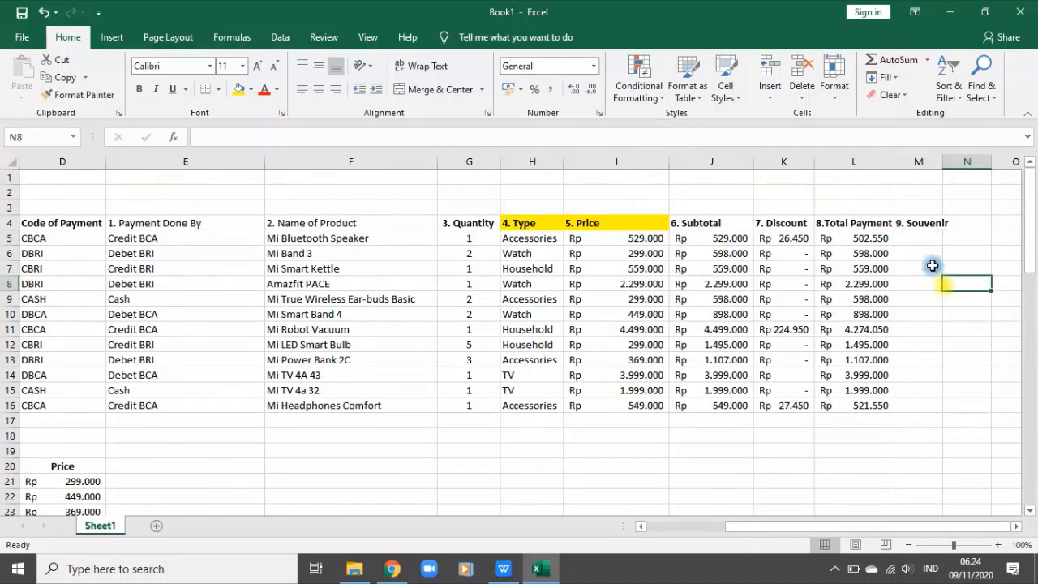
{"action": "left_click", "coordinate": [696, 223]}
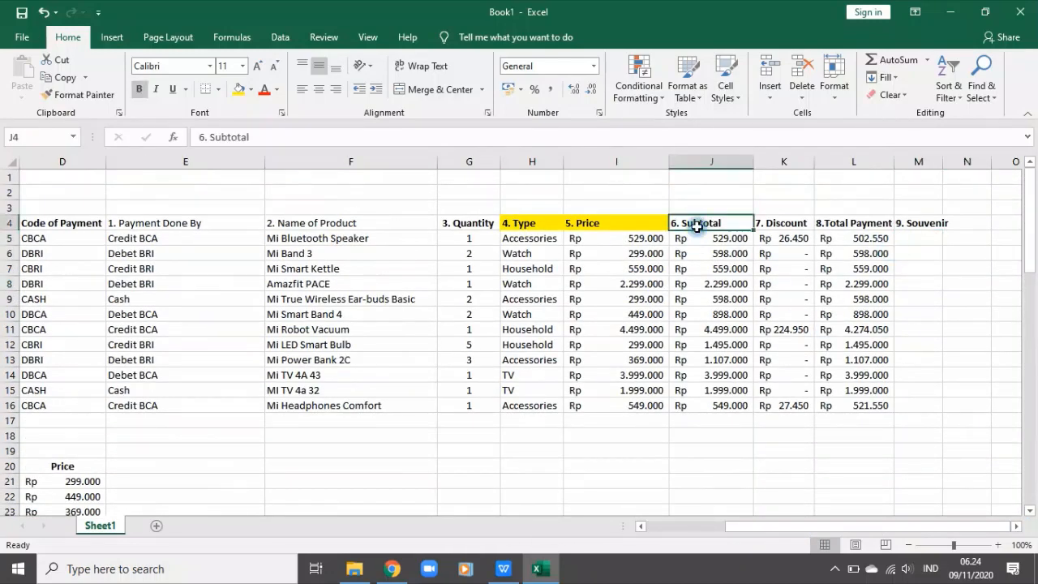
{"action": "left_click", "coordinate": [925, 238]}
{"action": "left_click_drag", "start_coordinate": [943, 161], "coordinate": [966, 161]}
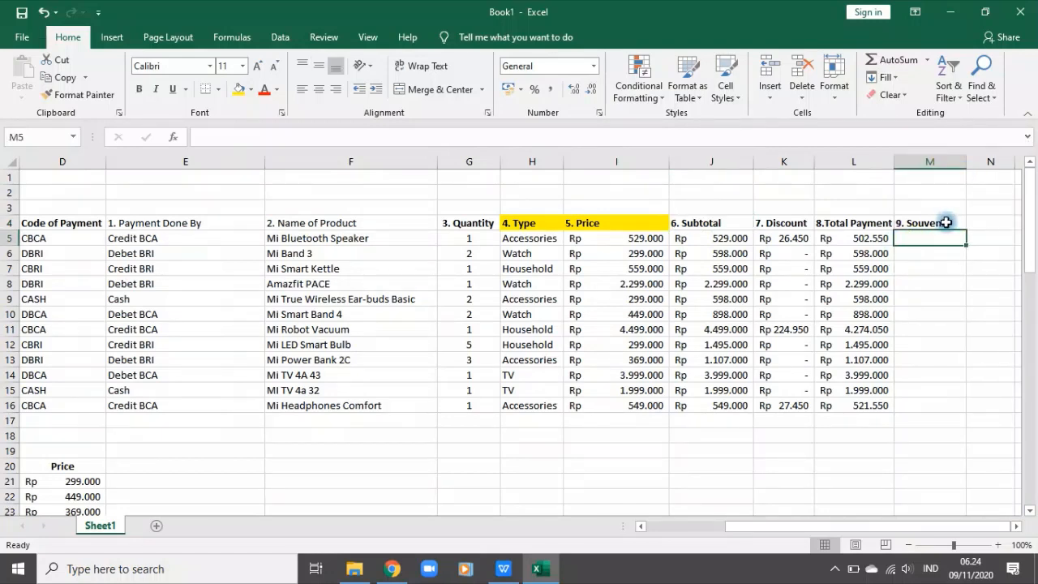
Step: Start an IF formula in M5 that returns "Rose and greeting Card" when the subtotal J5<=500000
{"action": "type", "text": "="}
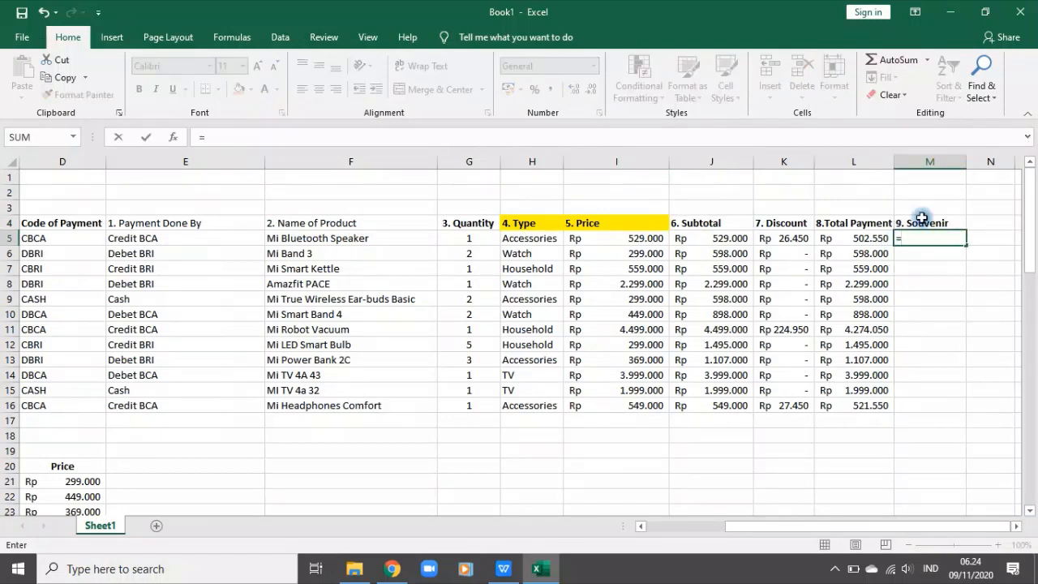
{"action": "type", "text": "if("}
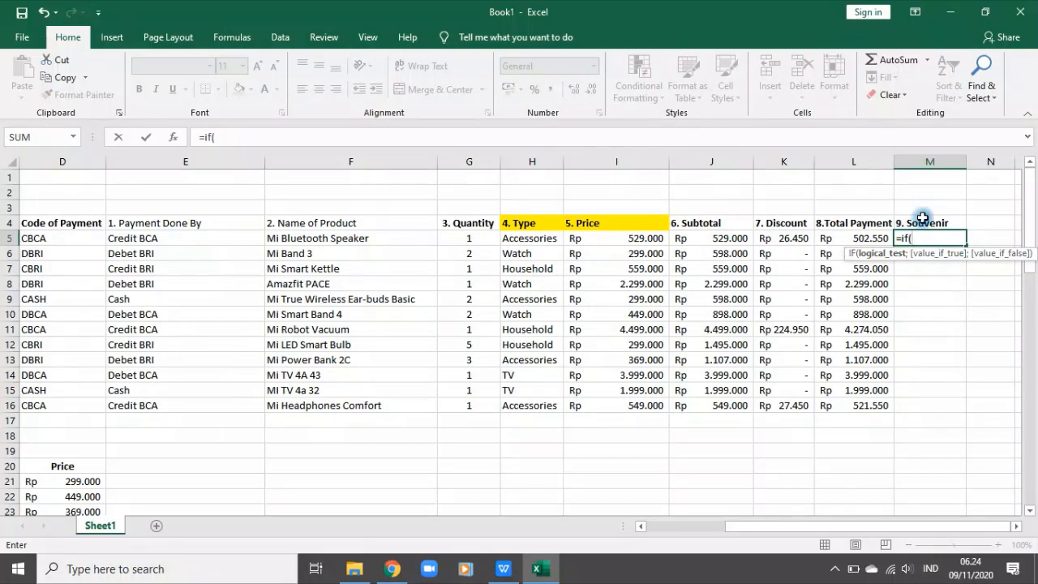
{"action": "left_click", "coordinate": [690, 240]}
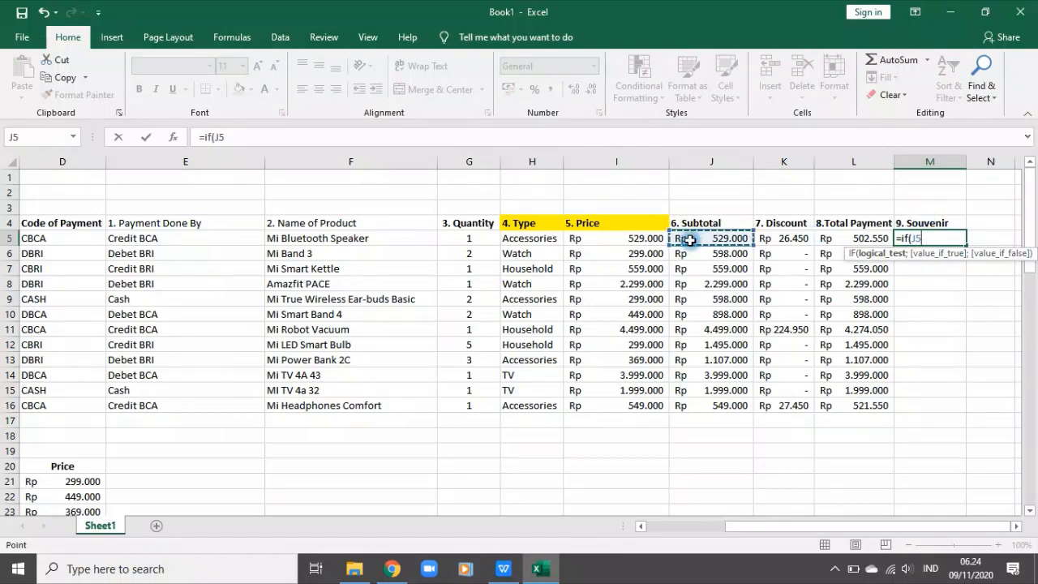
{"action": "type", "text": "<=500000"}
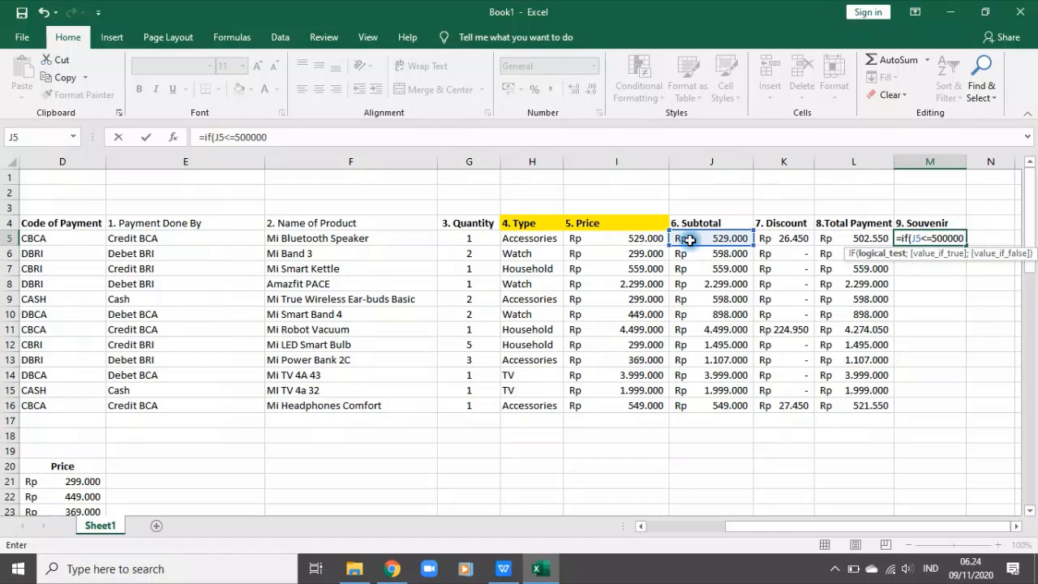
{"action": "left_click", "coordinate": [274, 137]}
{"action": "type", "text": ";\"Ros"}
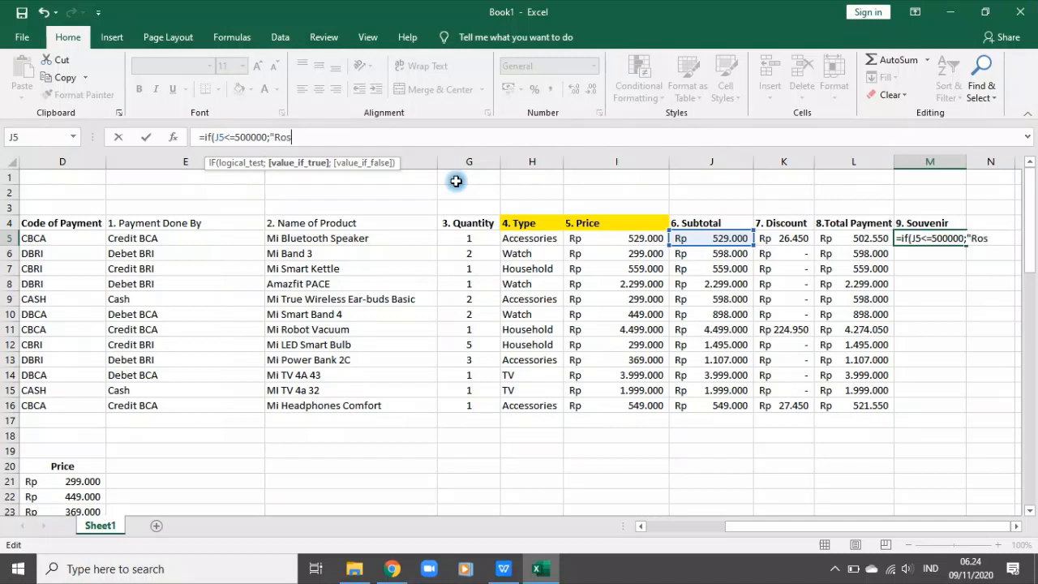
{"action": "type", "text": "e and FGreet"}
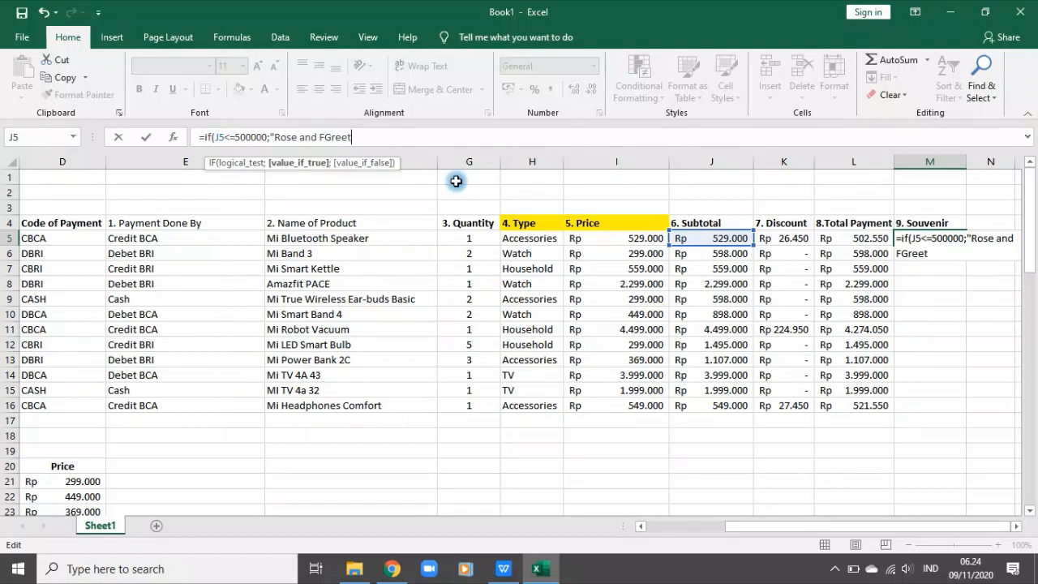
{"action": "type", "text": "ingn"}
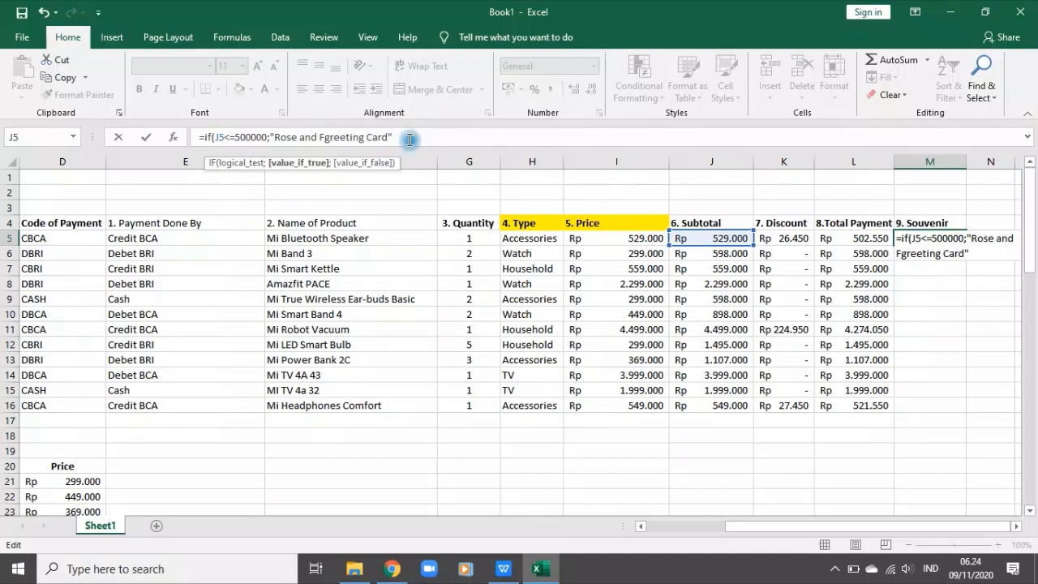
{"action": "left_click", "coordinate": [323, 137]}
{"action": "key", "text": "BackSpace"}
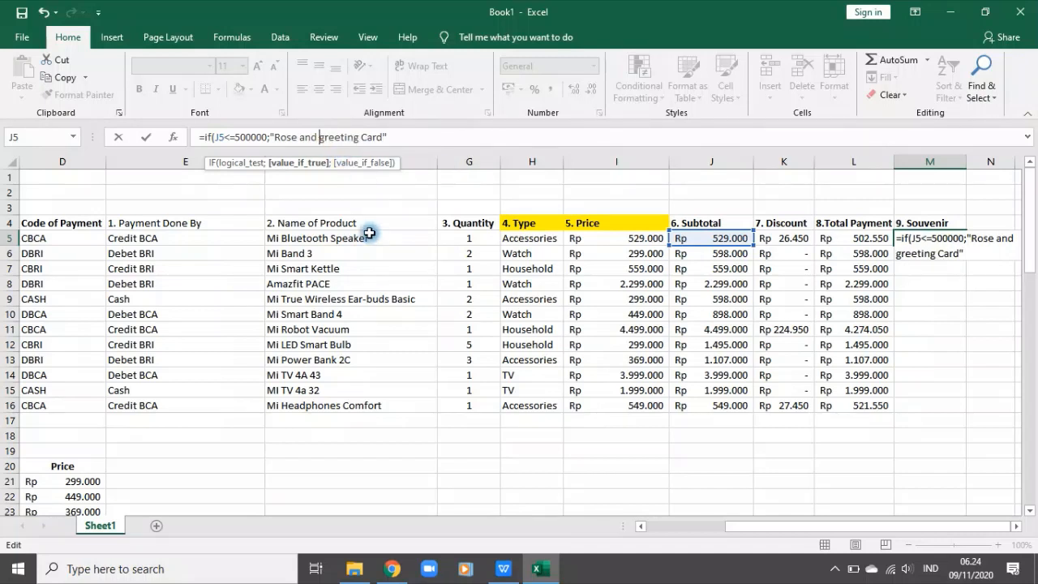
Step: Add a nested IF to the M5 formula that returns "Notes and Pen" when J5<=1000000
{"action": "type", "text": ";"}
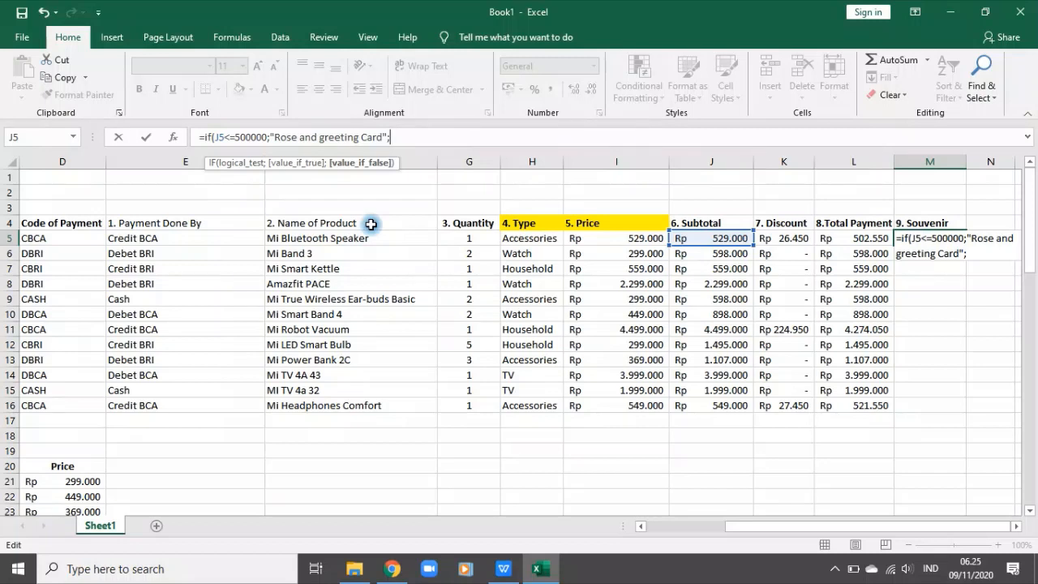
{"action": "type", "text": "id"}
{"action": "key", "text": "BackSpace"}
{"action": "key", "text": "BackSpace"}
{"action": "type", "text": "f"}
{"action": "key", "text": "Tab"}
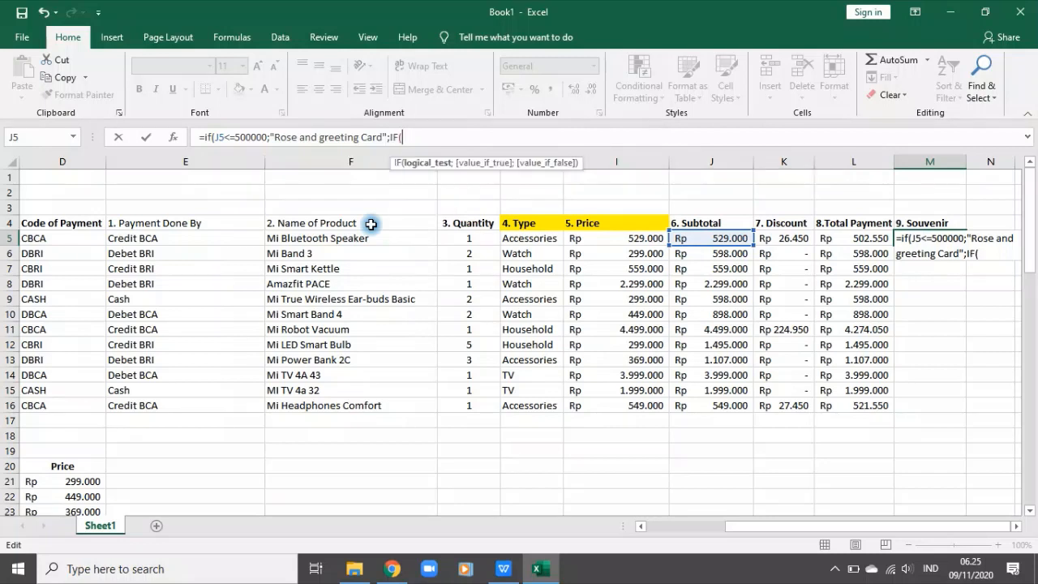
{"action": "left_click", "coordinate": [717, 239]}
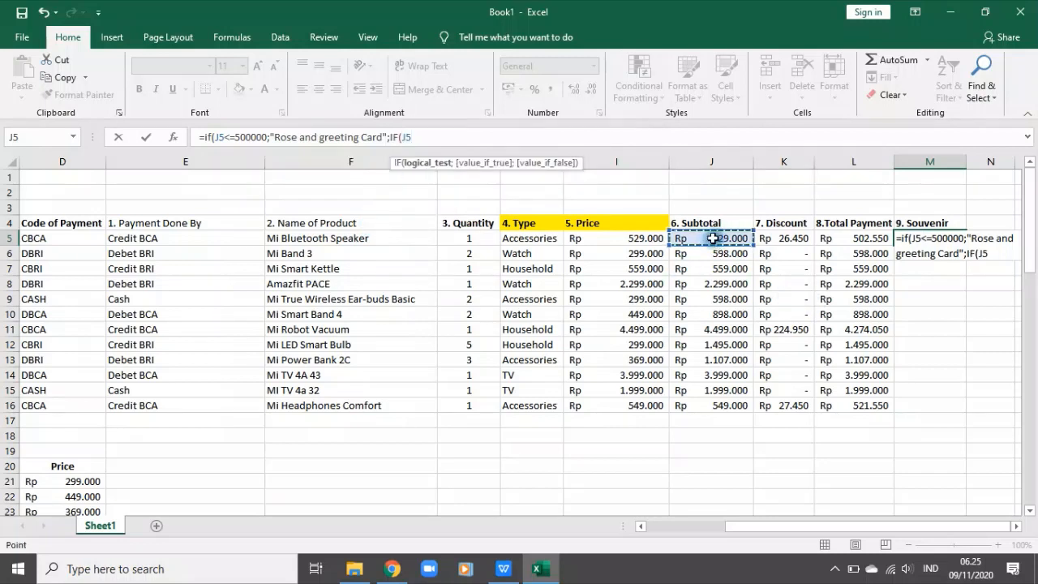
{"action": "type", "text": "<=1000"}
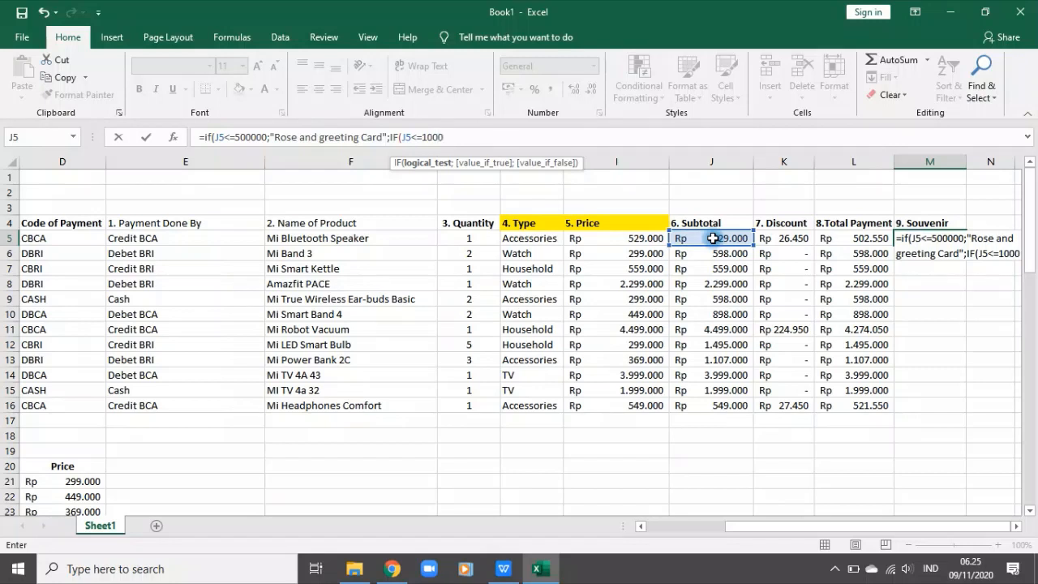
{"action": "type", "text": "000"}
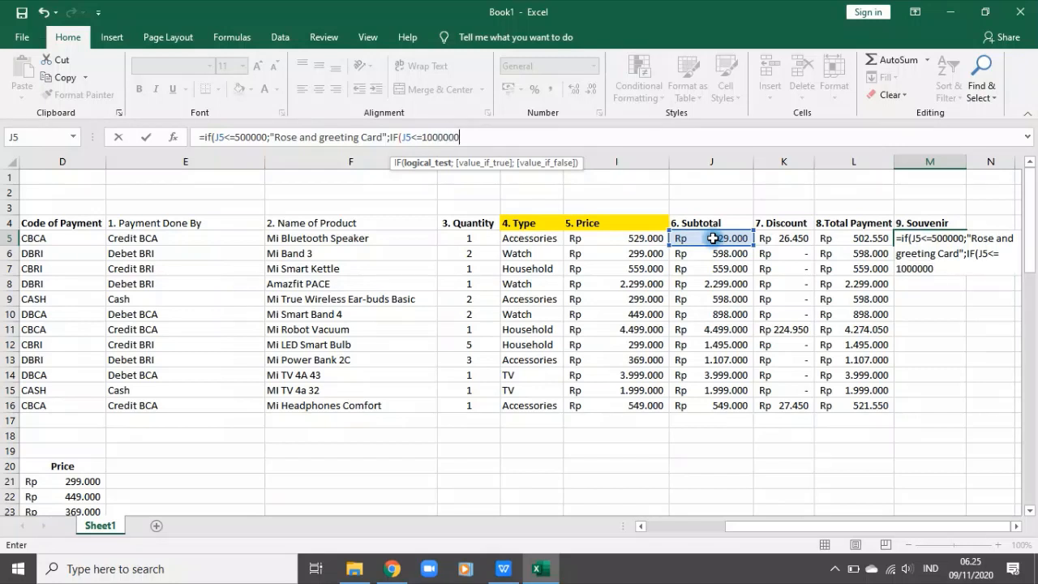
{"action": "type", "text": ";\"Notes and"}
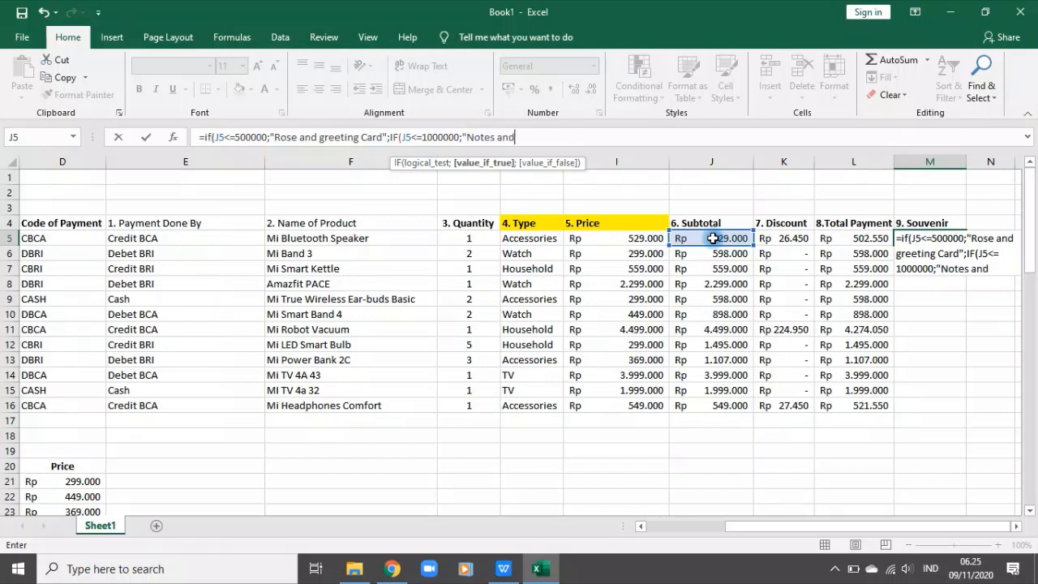
{"action": "type", "text": " Pen\";"}
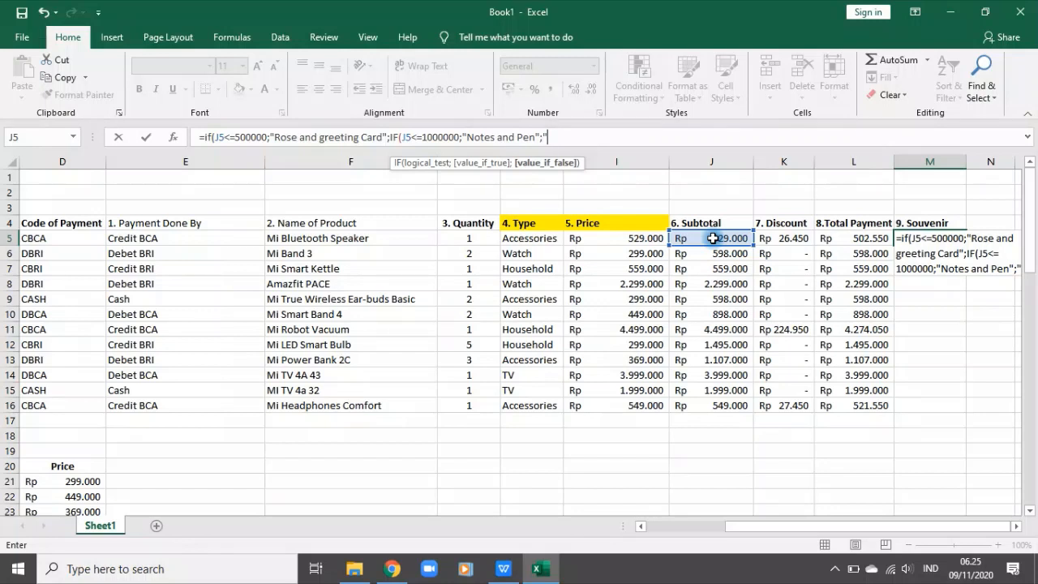
Step: Complete the M5 formula with "T-shirt" as the remaining result and enter it
{"action": "type", "text": "\"T's"}
{"action": "key", "text": "super+shift+s"}
{"action": "key", "text": "Escape"}
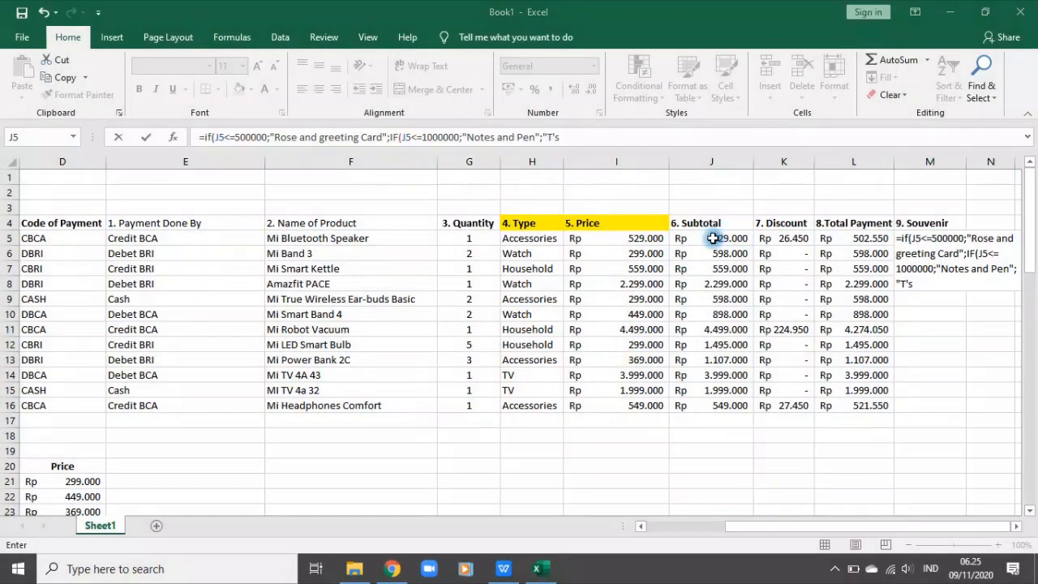
{"action": "key", "text": "BackSpace"}
{"action": "key", "text": "BackSpace"}
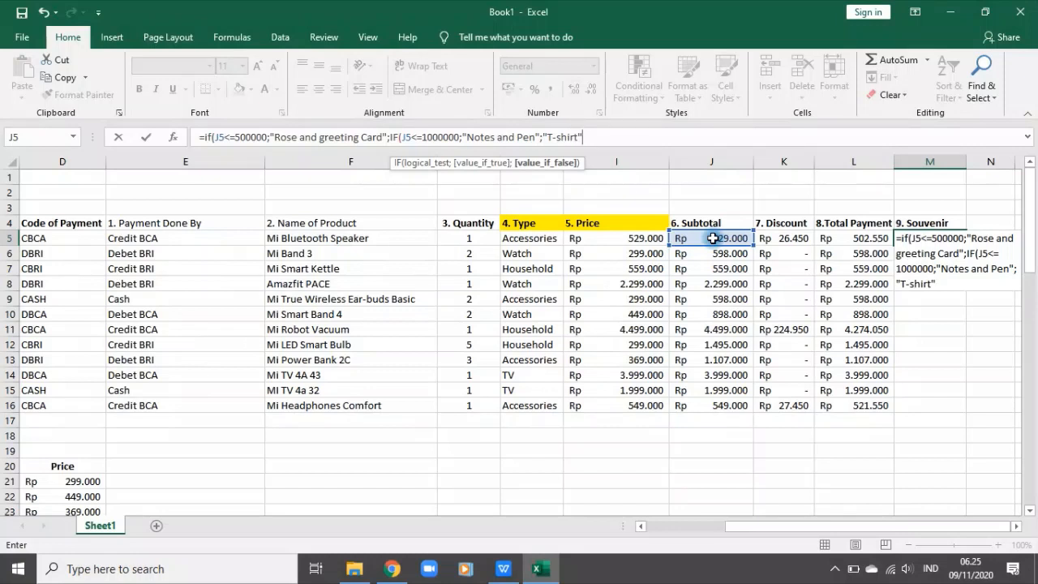
{"action": "type", "text": "))"}
{"action": "key", "text": "Return"}
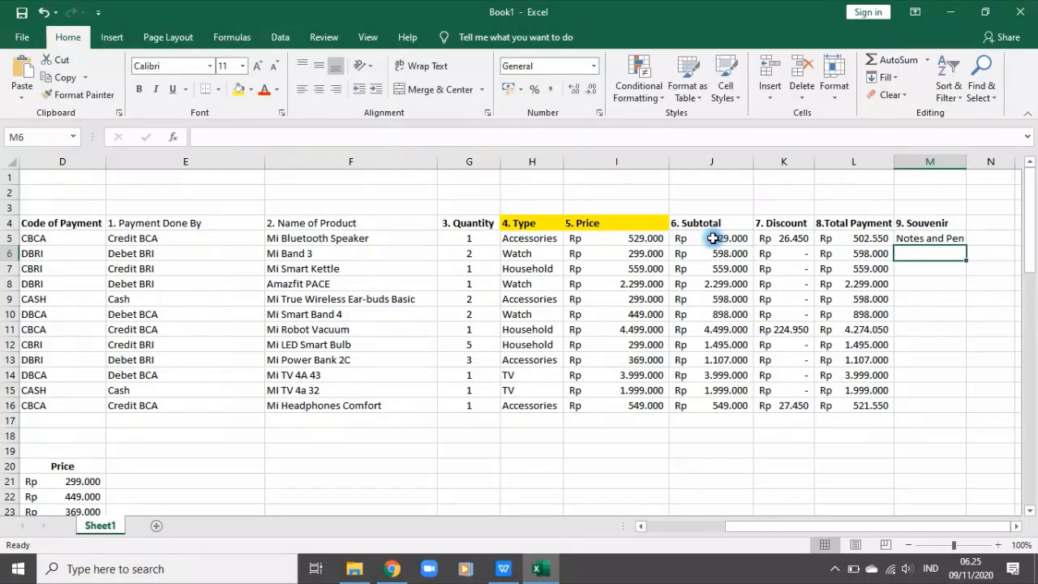
Step: Fill the Souvenir formula from M5 down to M16 and widen column M further
{"action": "left_click", "coordinate": [929, 238]}
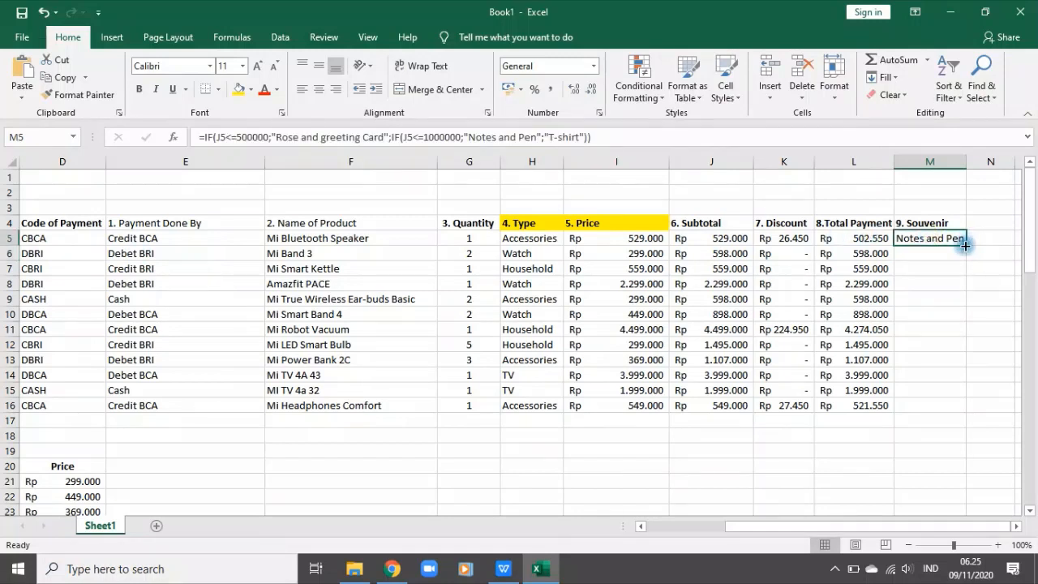
{"action": "left_click_drag", "start_coordinate": [964, 245], "coordinate": [963, 413]}
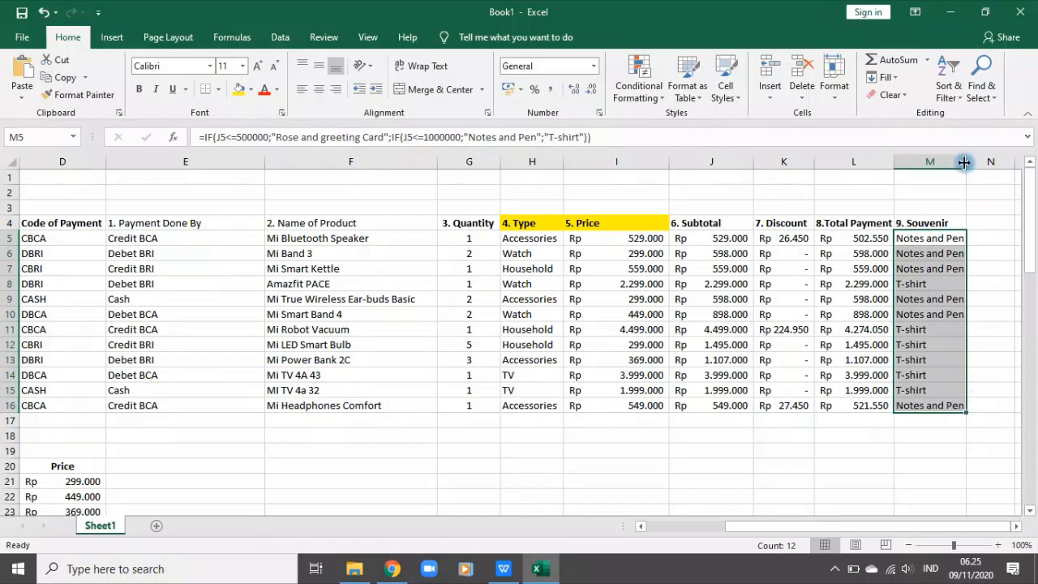
{"action": "left_click_drag", "start_coordinate": [966, 166], "coordinate": [998, 167]}
{"action": "left_click", "coordinate": [927, 284]}
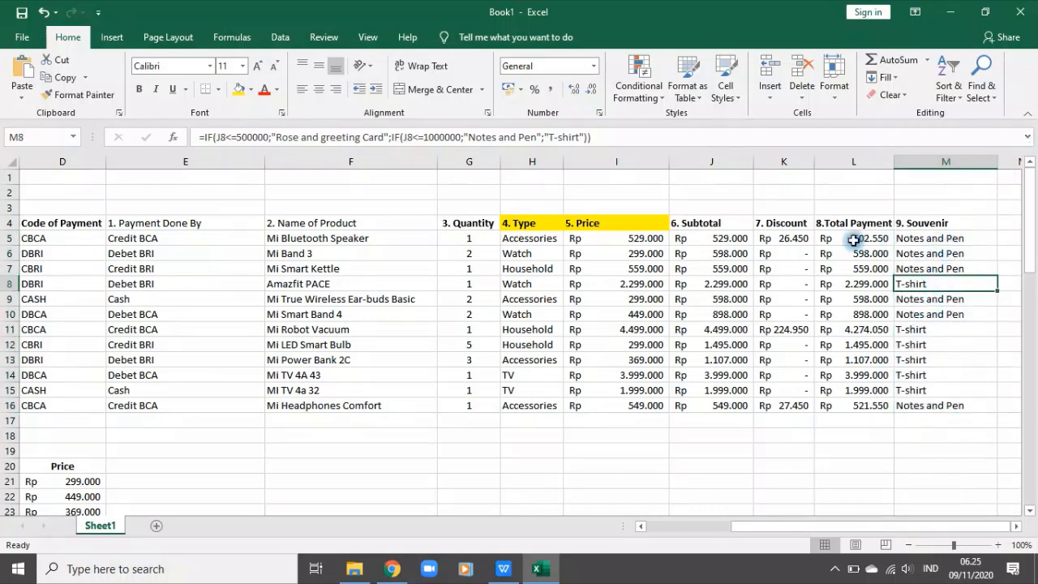
{"action": "left_click_drag", "start_coordinate": [856, 241], "coordinate": [861, 268]}
{"action": "left_click", "coordinate": [969, 363]}
Step: Review the tenth instruction below the tables for the pivot chart's product name, type legend and total amount requirements
{"action": "scroll", "coordinate": [973, 375], "scroll_direction": "down", "scroll_amount": 2}
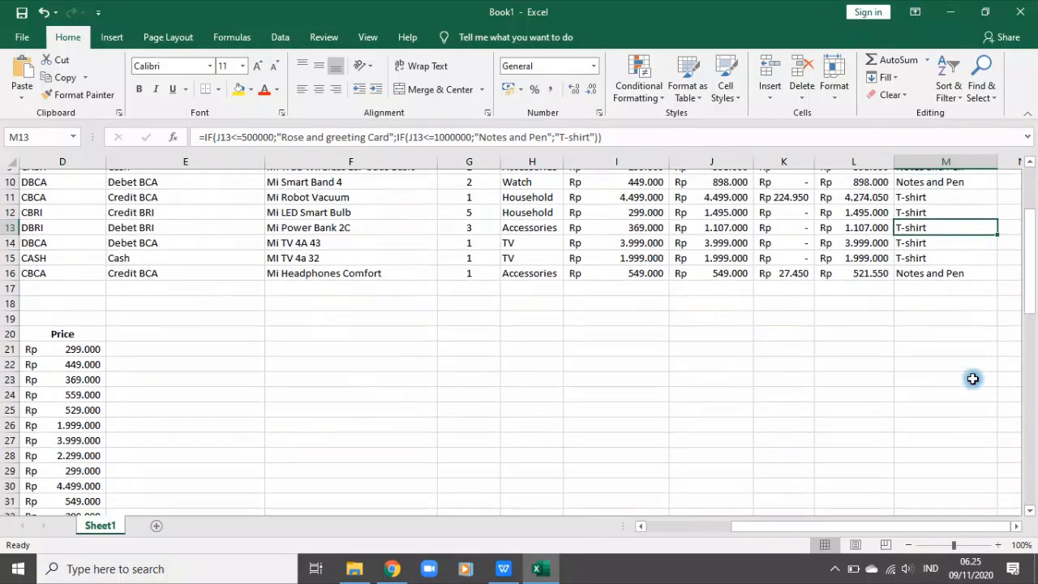
{"action": "scroll", "coordinate": [972, 379], "scroll_direction": "up", "scroll_amount": 2}
{"action": "scroll", "coordinate": [468, 365], "scroll_direction": "down", "scroll_amount": 12}
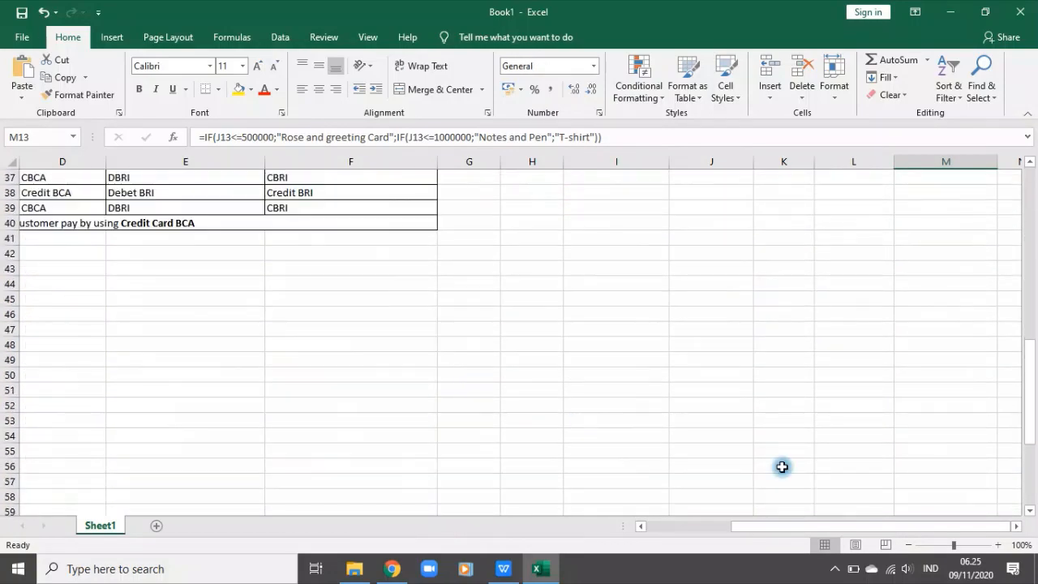
{"action": "left_click_drag", "start_coordinate": [845, 527], "coordinate": [603, 528]}
{"action": "scroll", "coordinate": [215, 454], "scroll_direction": "down", "scroll_amount": 6}
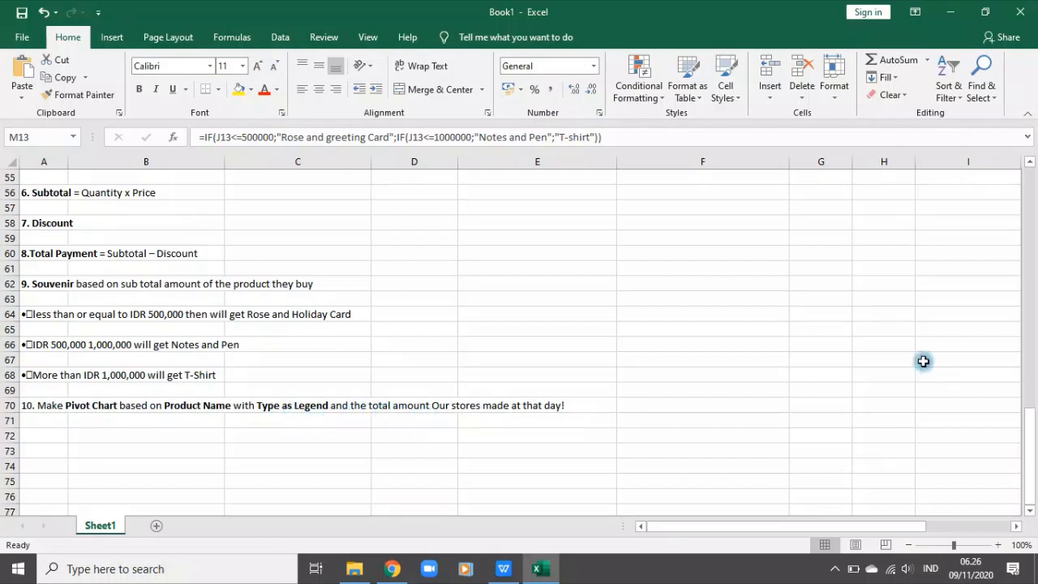
{"action": "scroll", "coordinate": [925, 363], "scroll_direction": "up", "scroll_amount": 2}
{"action": "scroll", "coordinate": [925, 365], "scroll_direction": "down", "scroll_amount": 3}
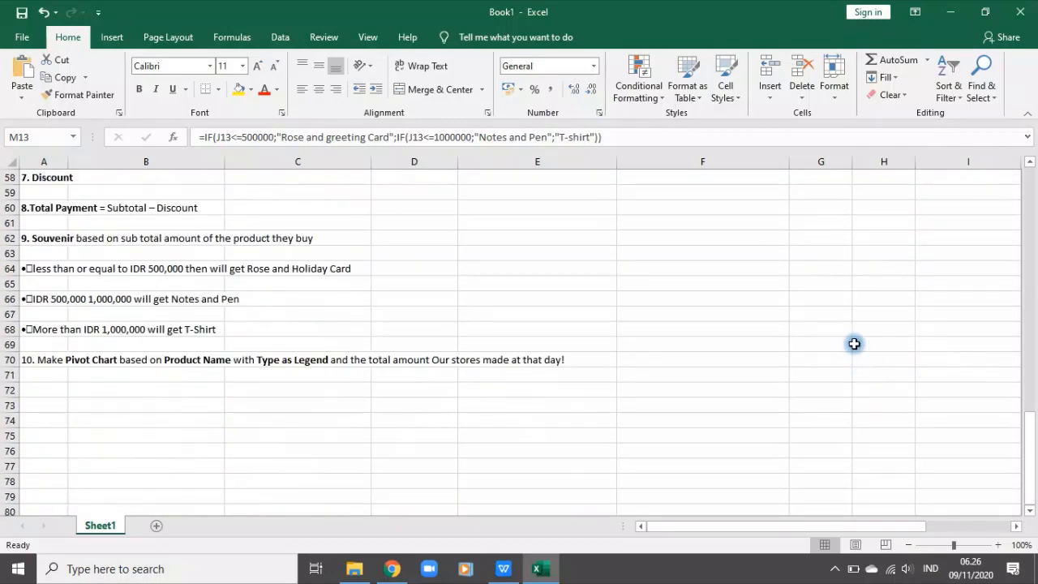
{"action": "scroll", "coordinate": [852, 343], "scroll_direction": "up", "scroll_amount": 1}
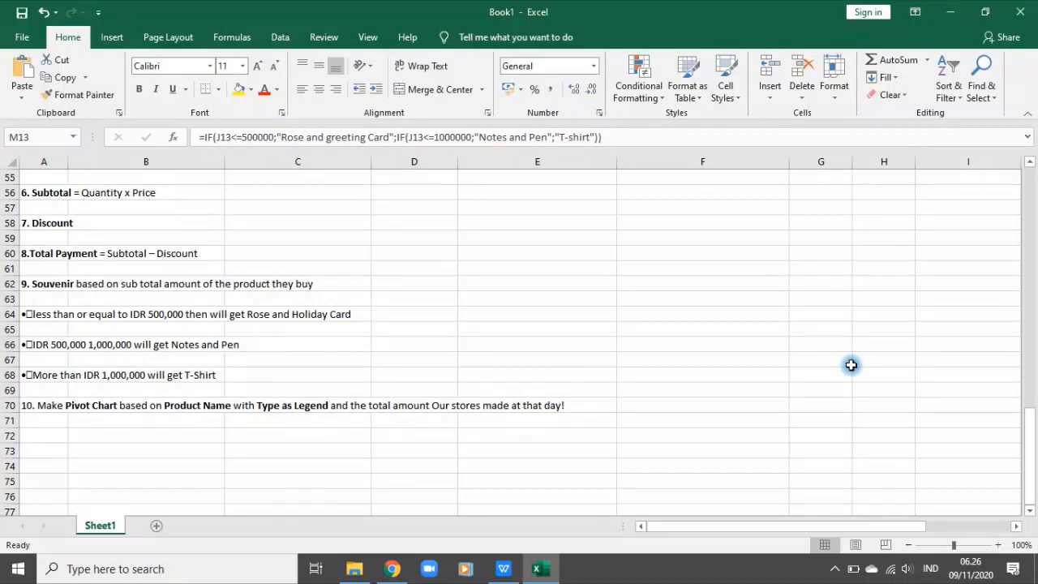
{"action": "scroll", "coordinate": [851, 365], "scroll_direction": "up", "scroll_amount": 18}
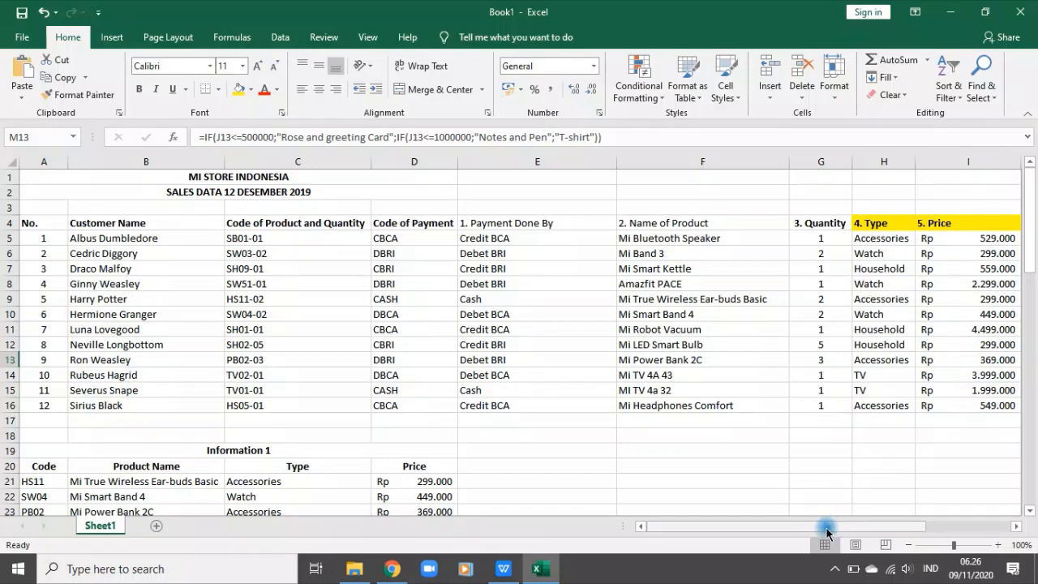
Step: Examine the Subtotal, Discount and Total Payment columns of the sales table as sources for the pivot chart's total amount
{"action": "left_click_drag", "start_coordinate": [827, 532], "coordinate": [977, 526]}
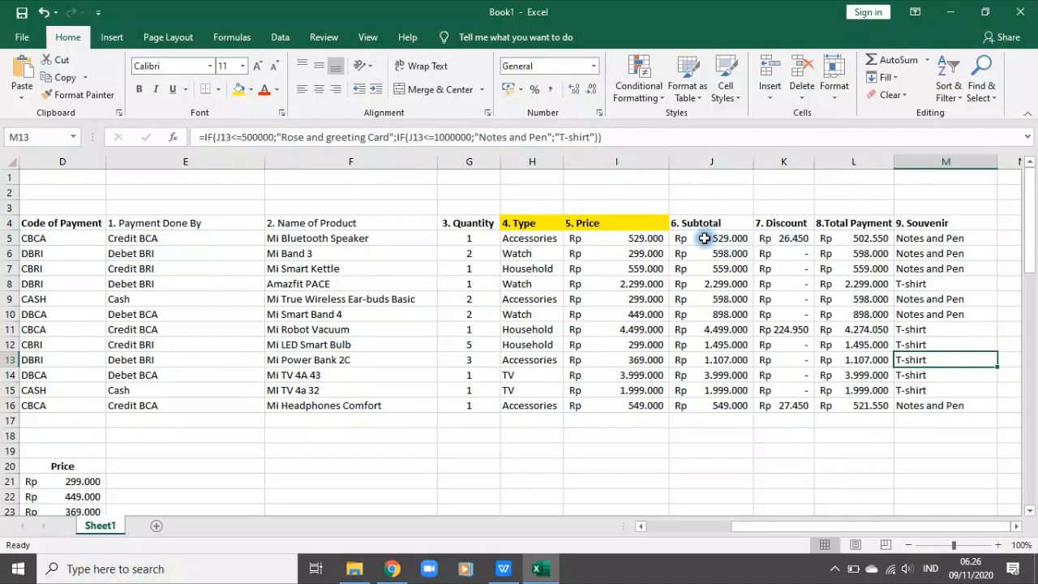
{"action": "left_click", "coordinate": [700, 153]}
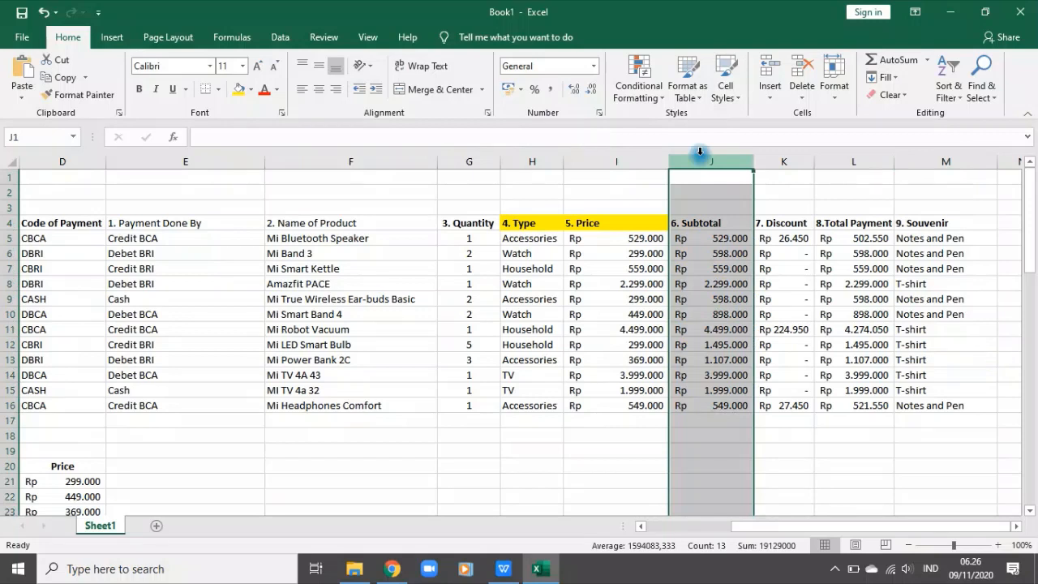
{"action": "left_click", "coordinate": [712, 226]}
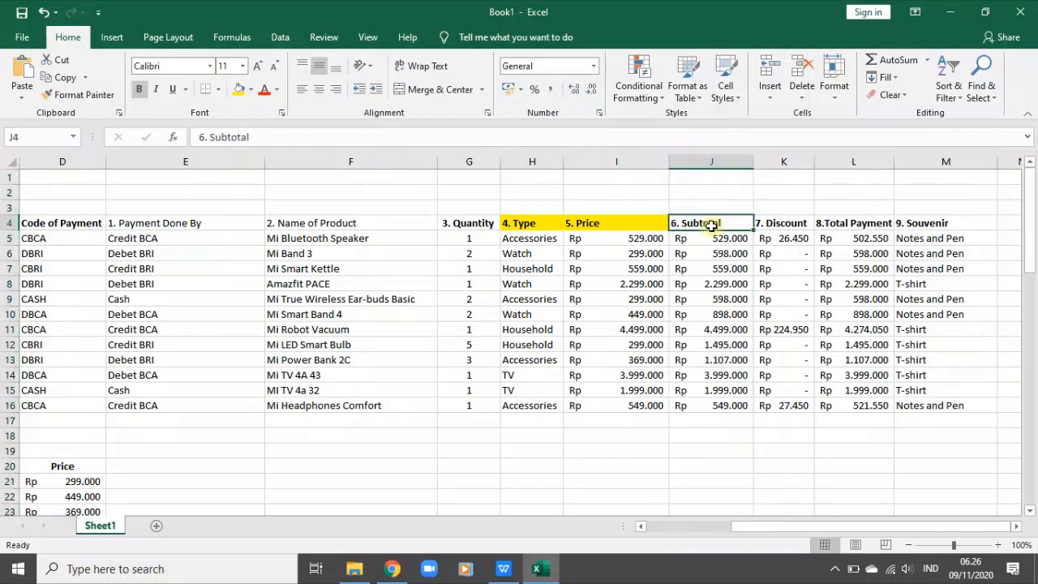
{"action": "left_click", "coordinate": [794, 225]}
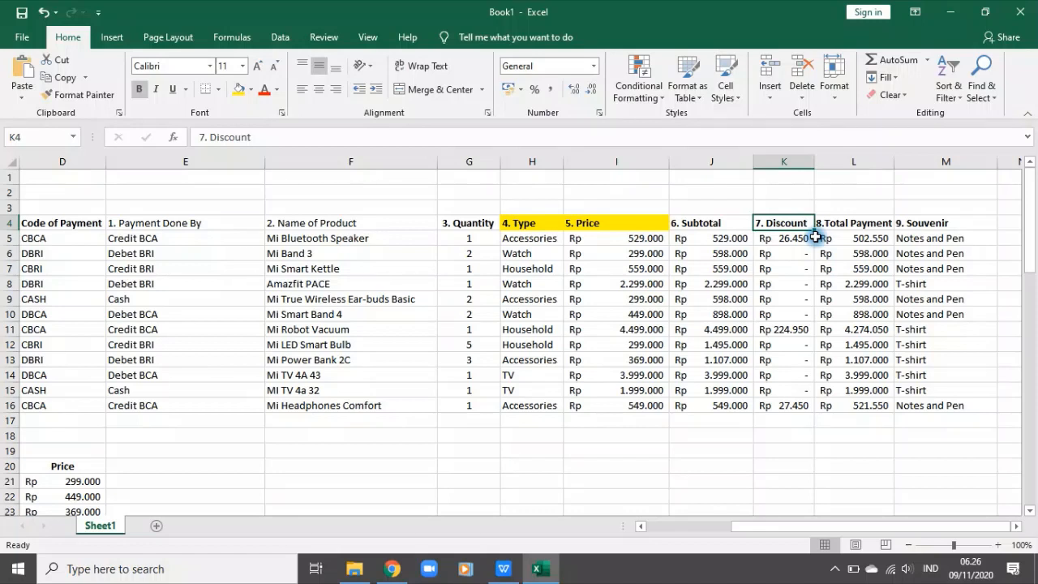
Step: Shade the Subtotal column from its header in J4 down to J16 light green
{"action": "left_click", "coordinate": [855, 225]}
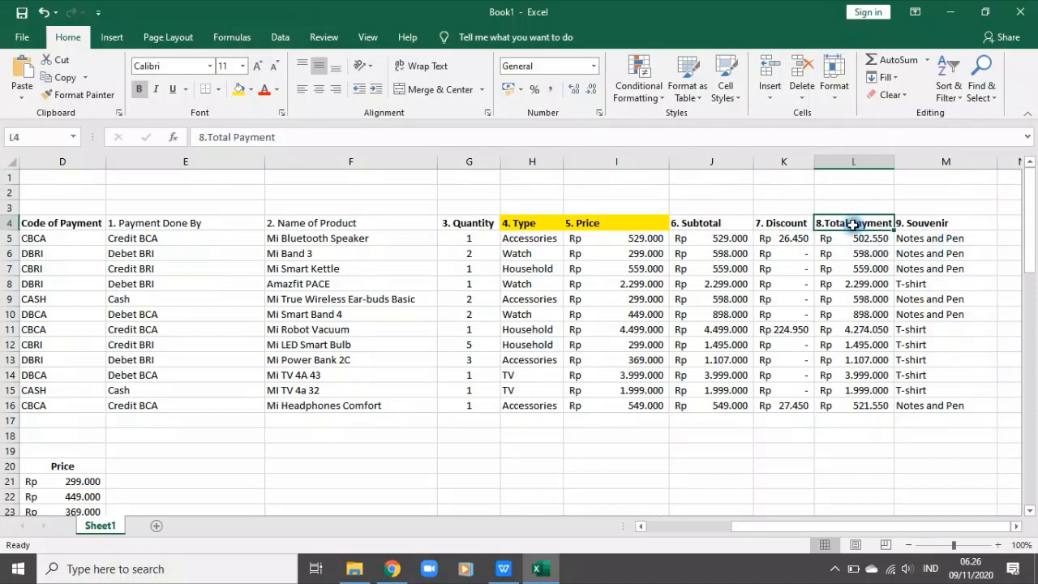
{"action": "left_click", "coordinate": [705, 224]}
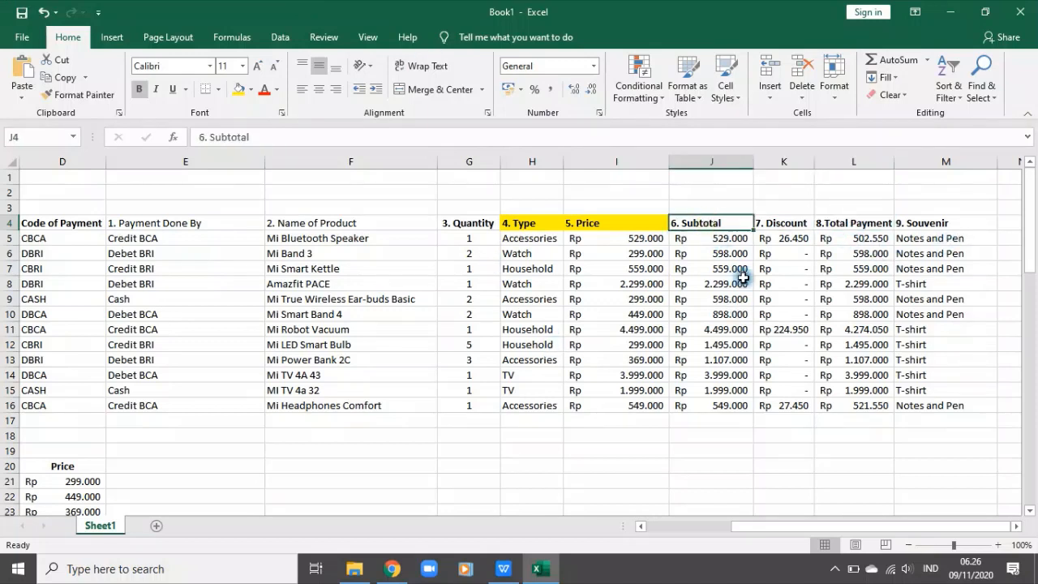
{"action": "left_click_drag", "start_coordinate": [786, 224], "coordinate": [803, 416]}
{"action": "left_click", "coordinate": [791, 403]}
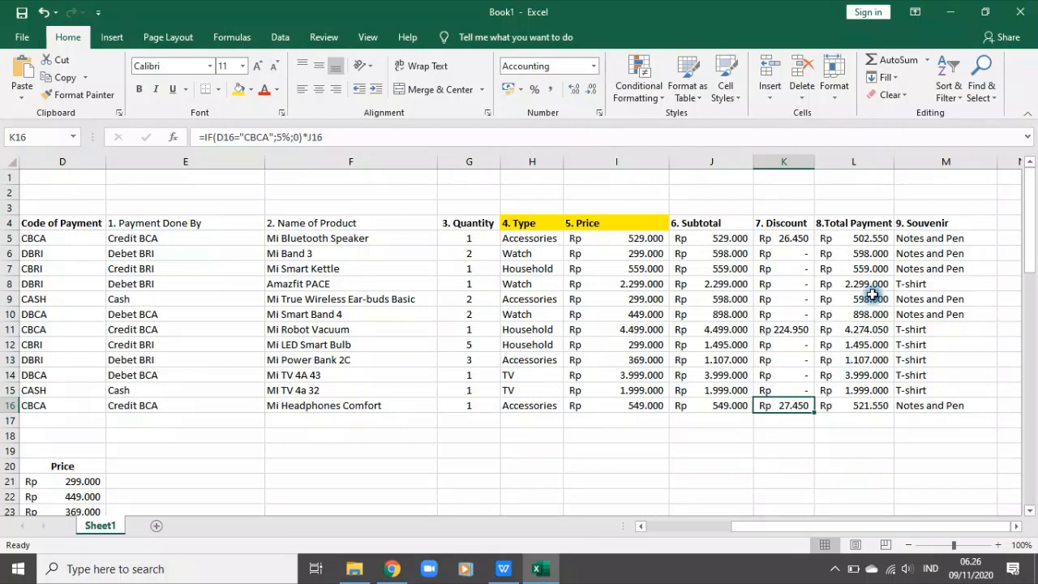
{"action": "left_click_drag", "start_coordinate": [697, 223], "coordinate": [727, 401]}
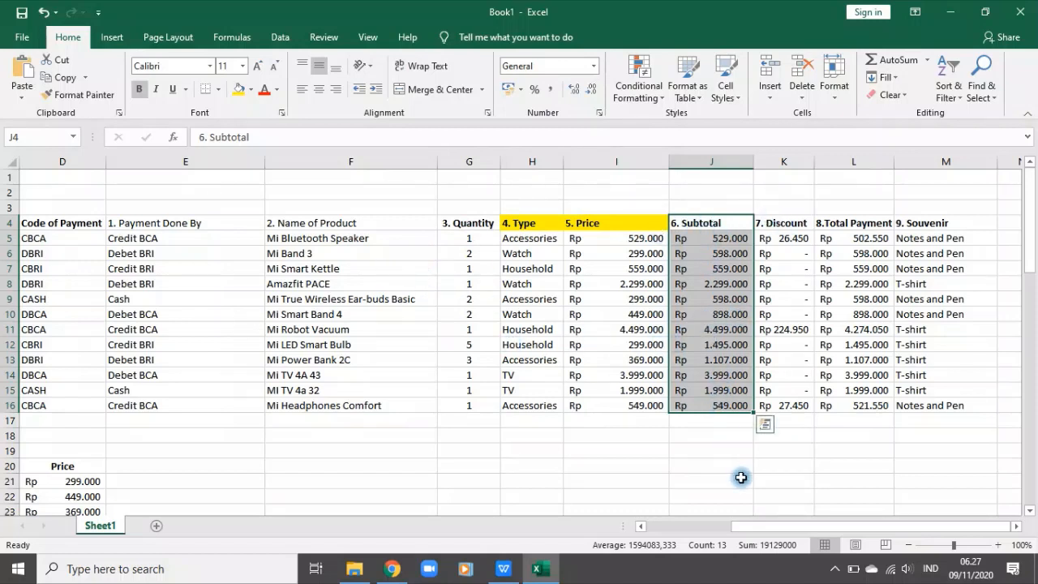
{"action": "left_click", "coordinate": [251, 90]}
{"action": "left_click", "coordinate": [355, 146]}
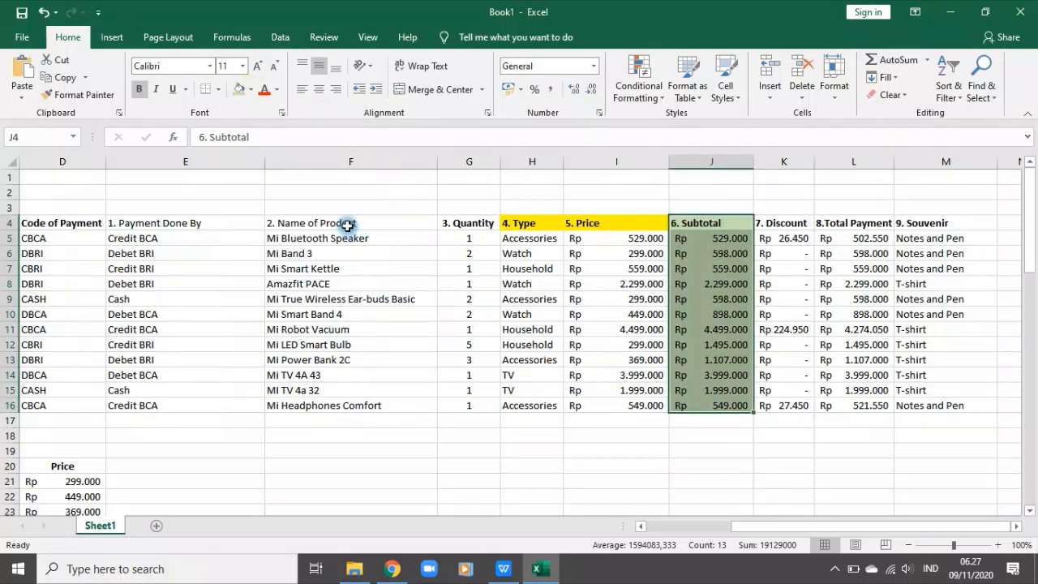
Step: Apply the same light green fill to the Name of Product column F4:F16 and the Type column H4:H16
{"action": "left_click_drag", "start_coordinate": [344, 222], "coordinate": [374, 403]}
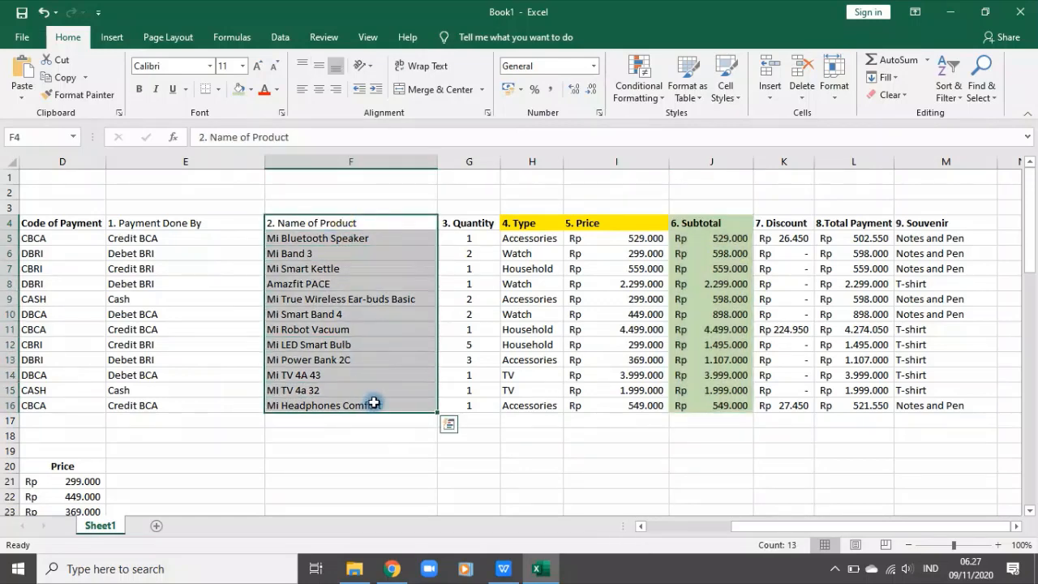
{"action": "left_click", "coordinate": [237, 90]}
{"action": "left_click", "coordinate": [518, 425]}
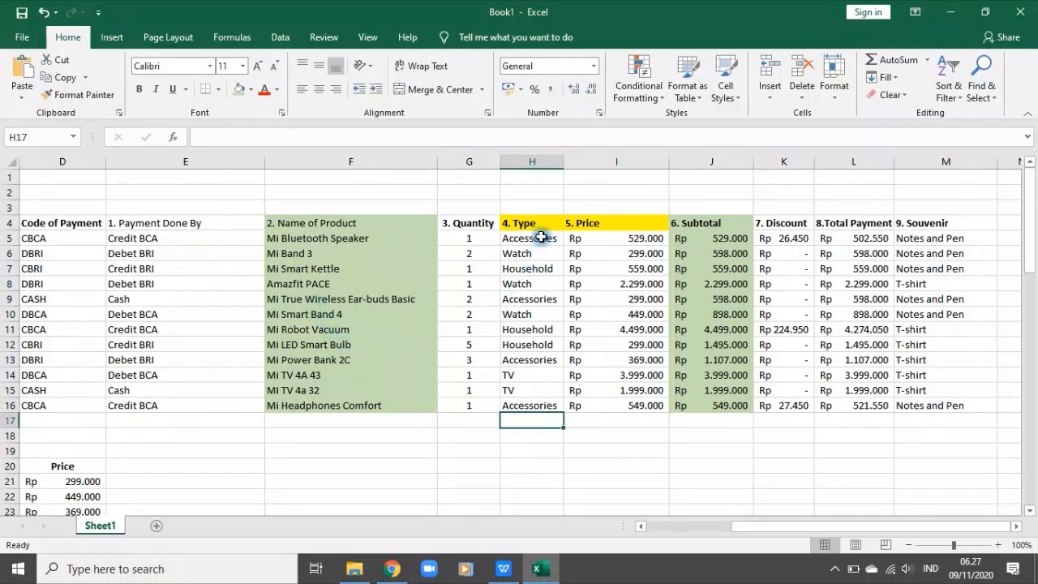
{"action": "left_click_drag", "start_coordinate": [540, 225], "coordinate": [549, 402]}
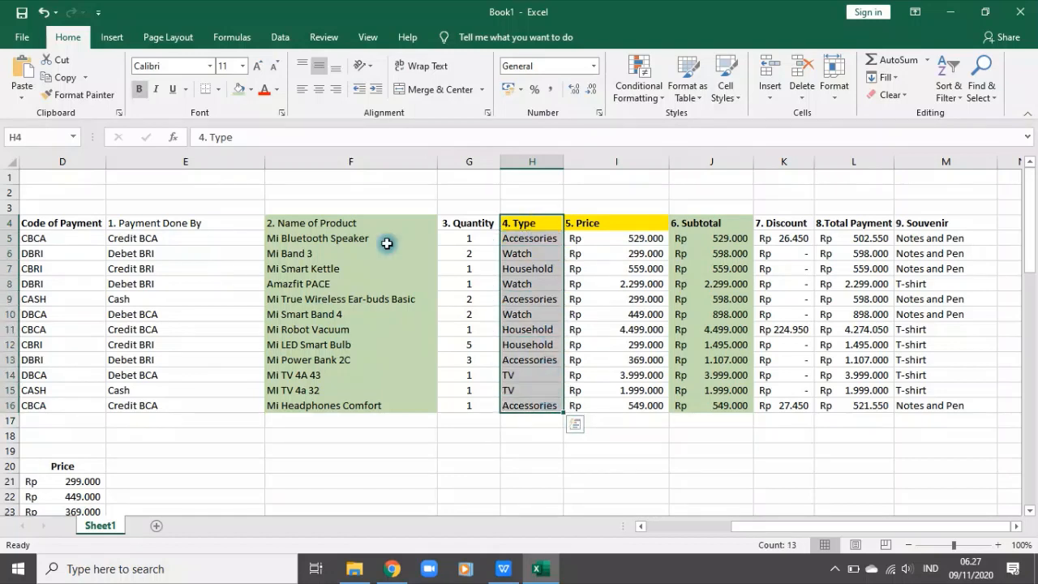
{"action": "left_click", "coordinate": [239, 90]}
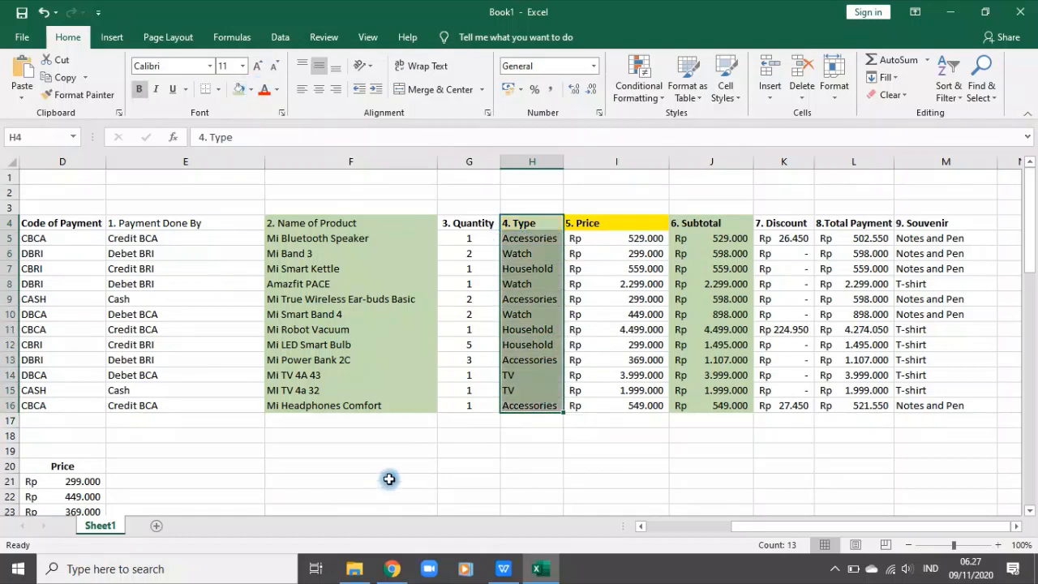
{"action": "left_click", "coordinate": [447, 467]}
{"action": "left_click", "coordinate": [333, 440]}
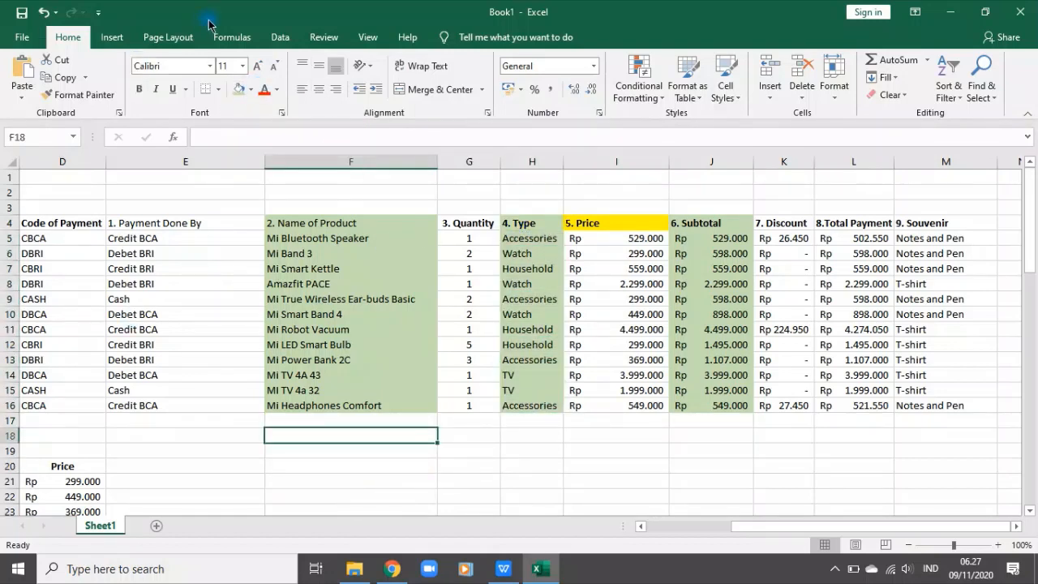
Step: Start saving the workbook in the Aplikom 1E 1F folder and look through its existing files and the available file types
{"action": "left_click", "coordinate": [22, 12]}
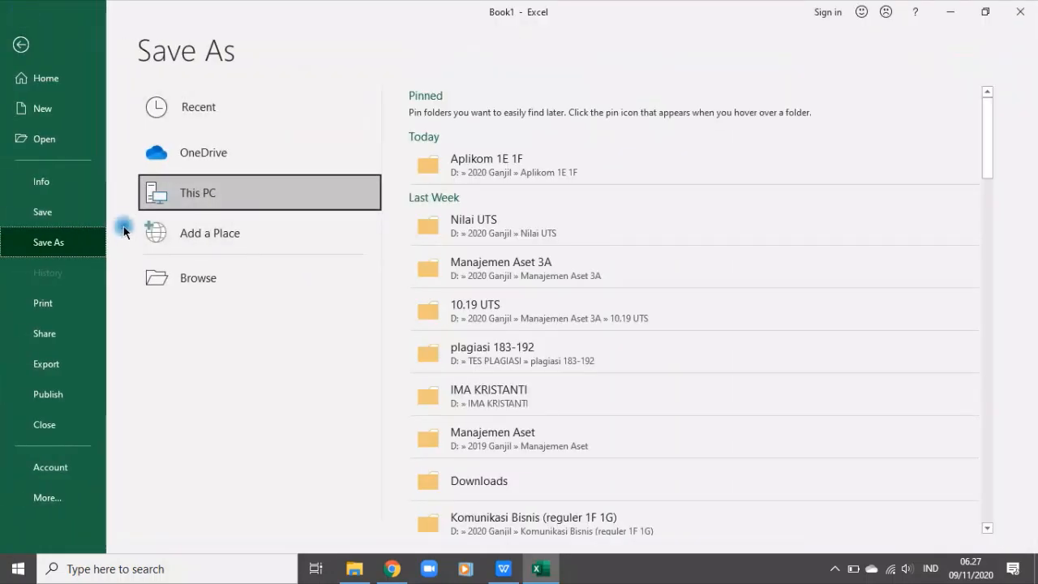
{"action": "left_click", "coordinate": [468, 172]}
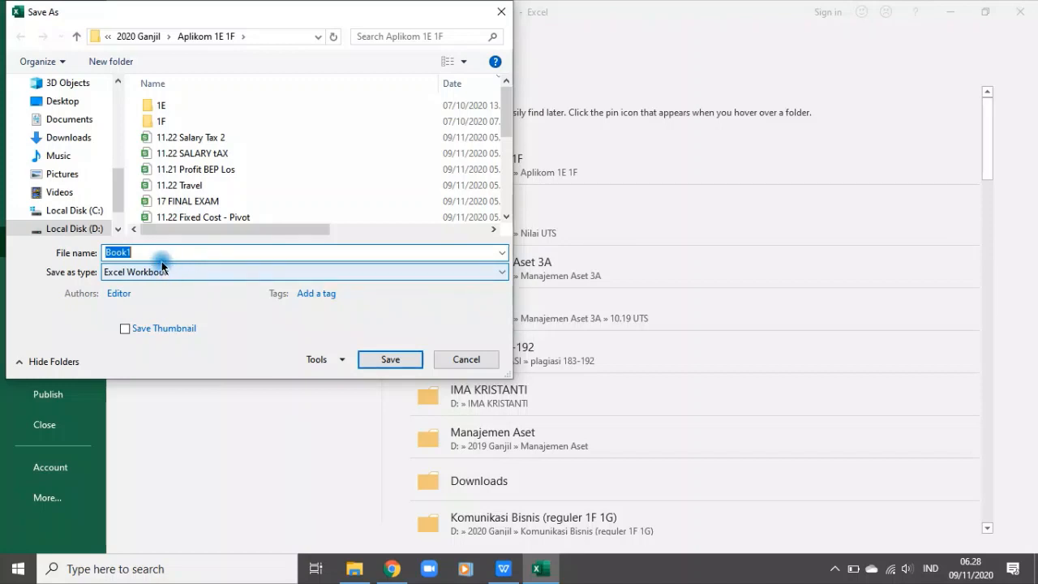
{"action": "left_click_drag", "start_coordinate": [340, 237], "coordinate": [424, 230]}
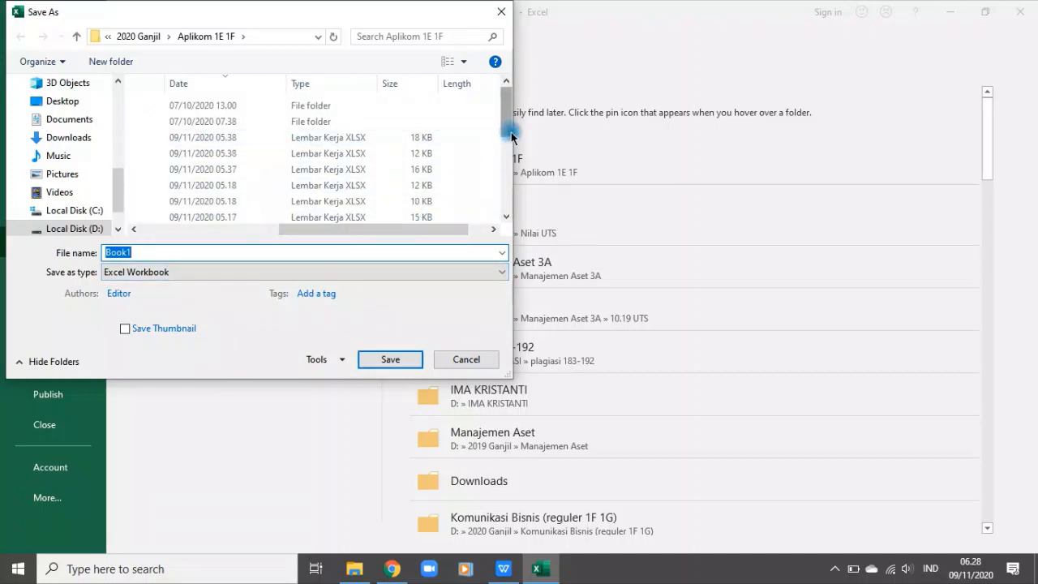
{"action": "left_click_drag", "start_coordinate": [508, 128], "coordinate": [513, 208]}
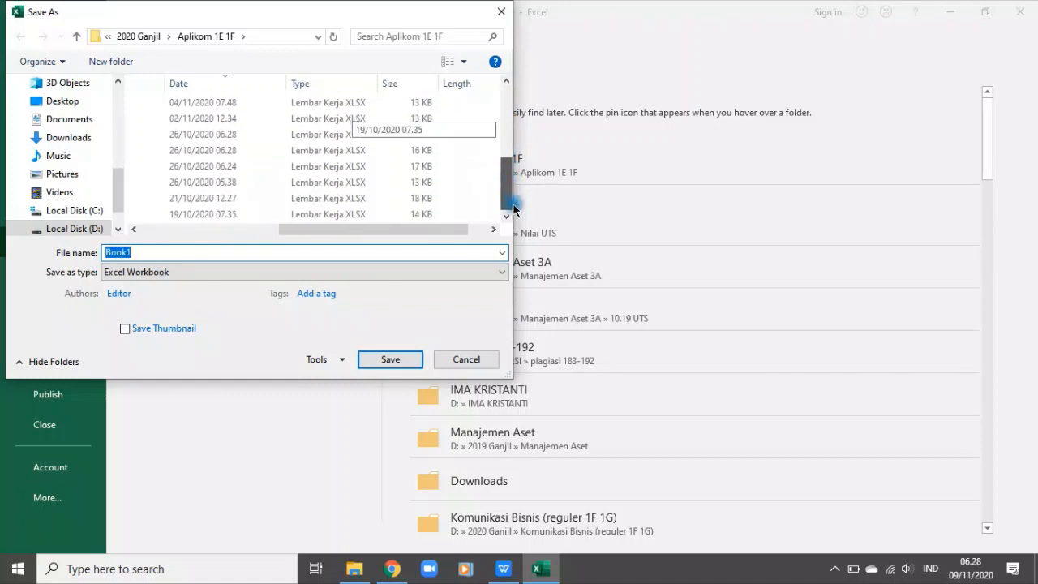
{"action": "left_click", "coordinate": [203, 273]}
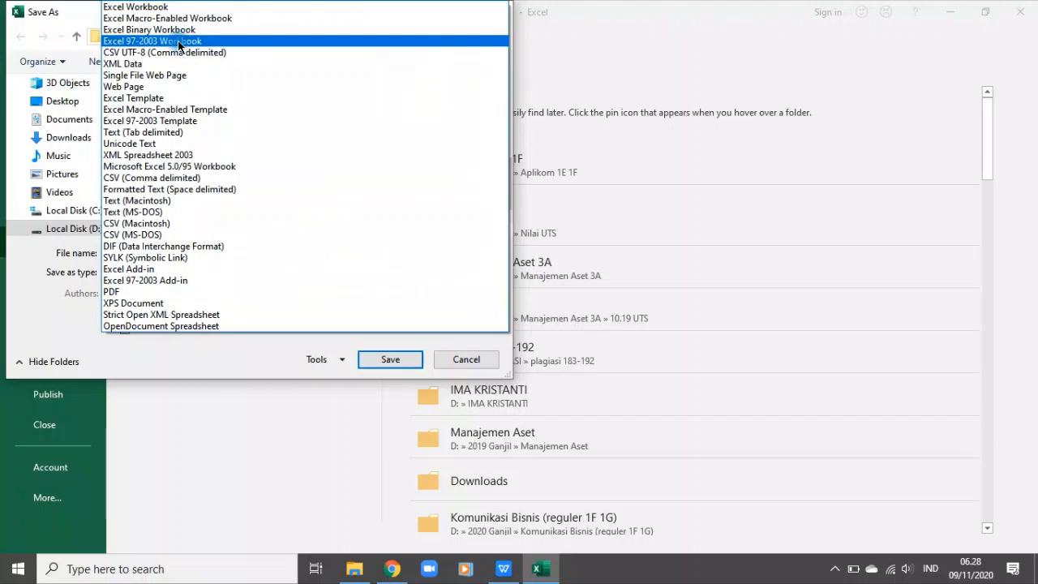
{"action": "left_click", "coordinate": [465, 357]}
Step: Name the workbook "11.21 Mi Store Pivot" and save it as an Excel Workbook
{"action": "double_click", "coordinate": [141, 254]}
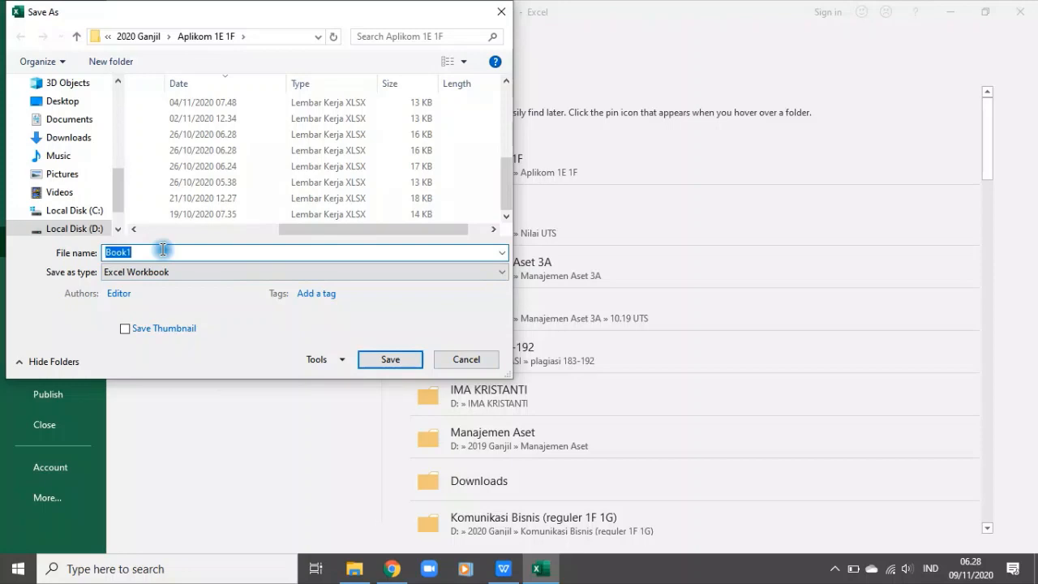
{"action": "type", "text": "11"}
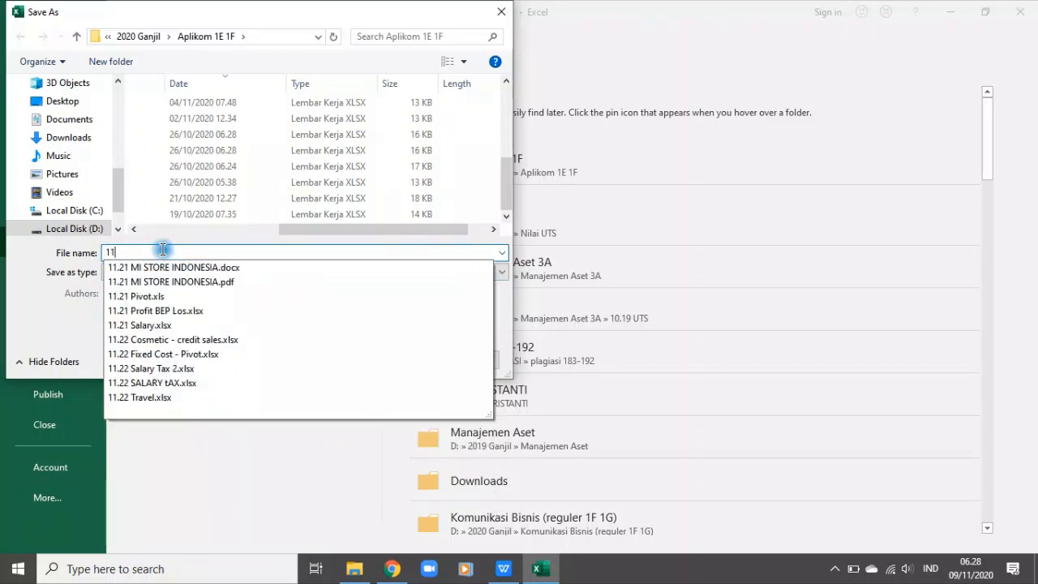
{"action": "type", "text": "32"}
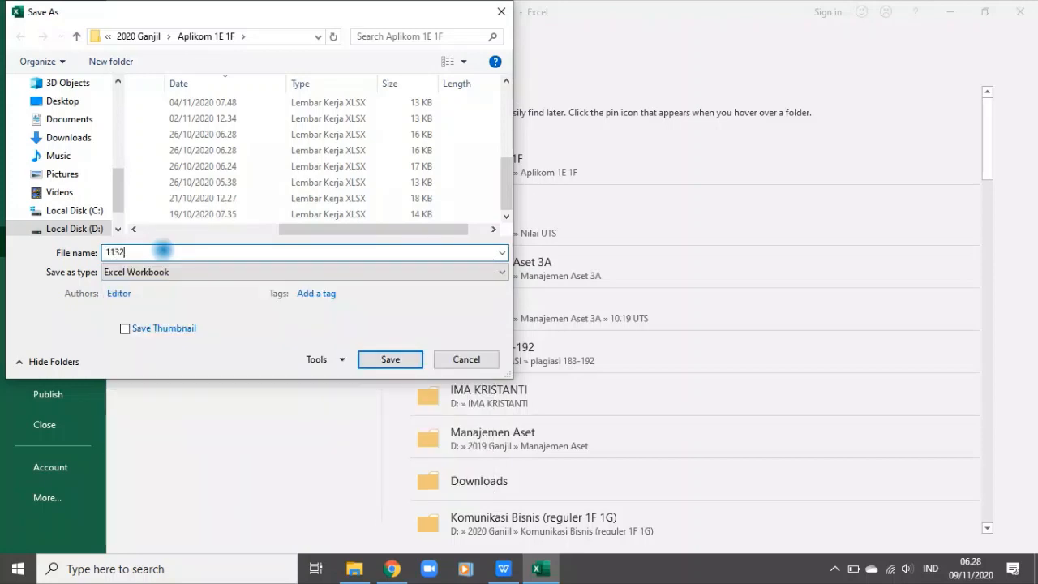
{"action": "key", "text": "BackSpace"}
{"action": "key", "text": "BackSpace"}
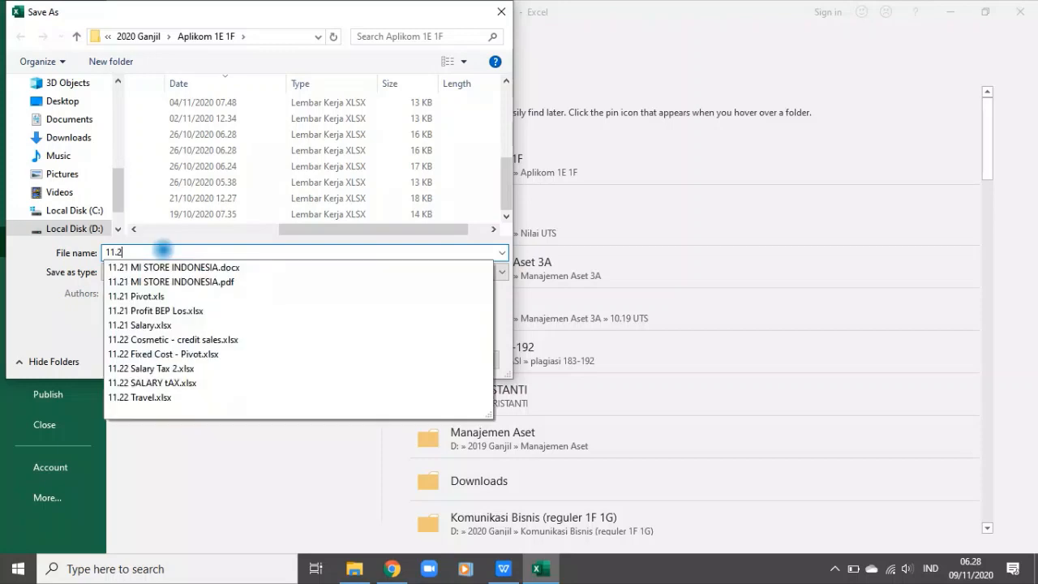
{"action": "type", "text": ".21 MI"}
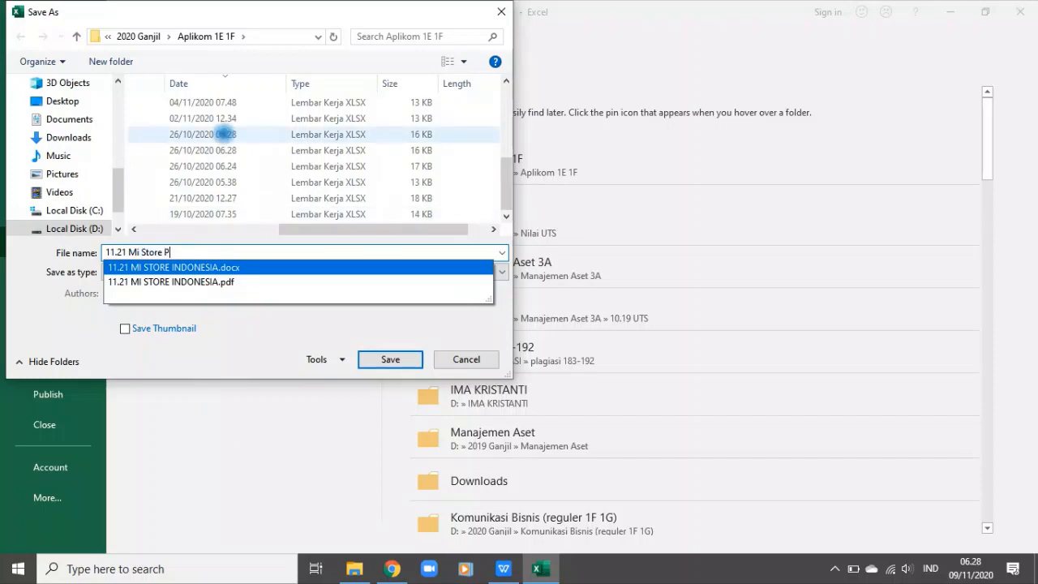
{"action": "type", "text": "ivot"}
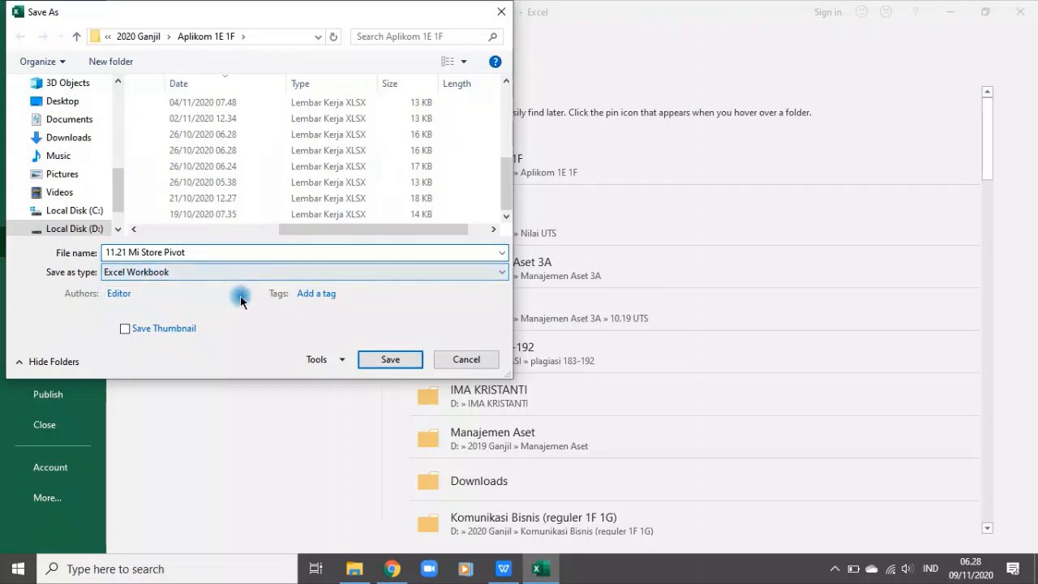
{"action": "left_click", "coordinate": [388, 357]}
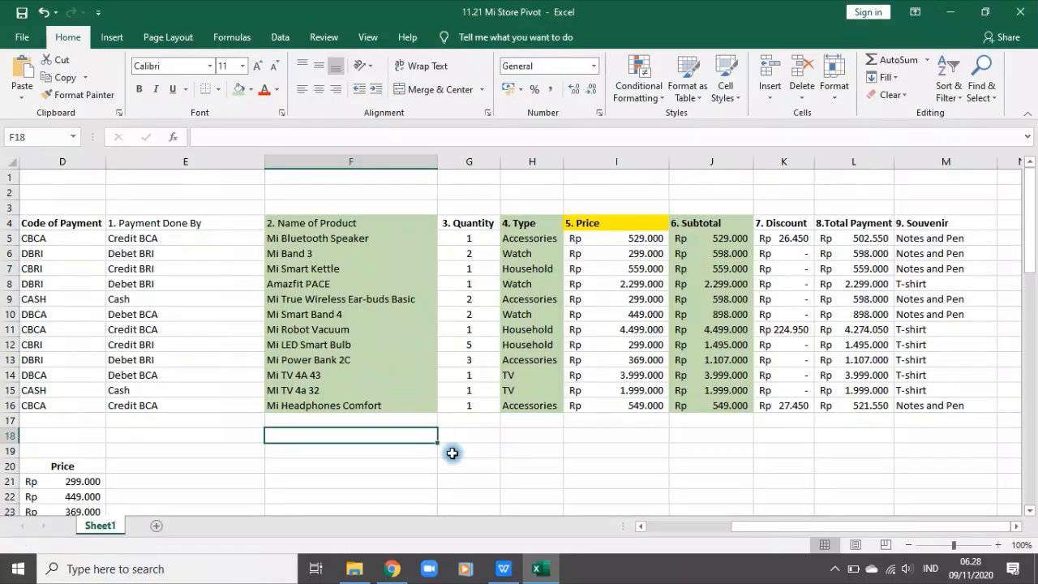
Step: Select F4:J16, from Name of Product through Subtotal, and start creating a PivotTable from it
{"action": "left_click", "coordinate": [452, 452]}
{"action": "left_click_drag", "start_coordinate": [781, 529], "coordinate": [640, 530]}
{"action": "left_click", "coordinate": [550, 483]}
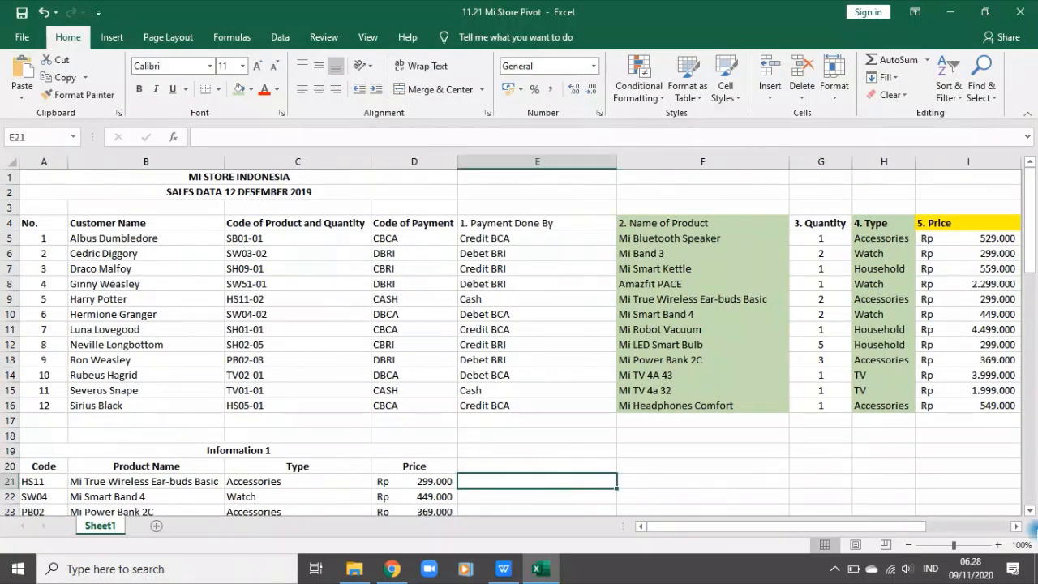
{"action": "left_click_drag", "start_coordinate": [873, 526], "coordinate": [958, 527]}
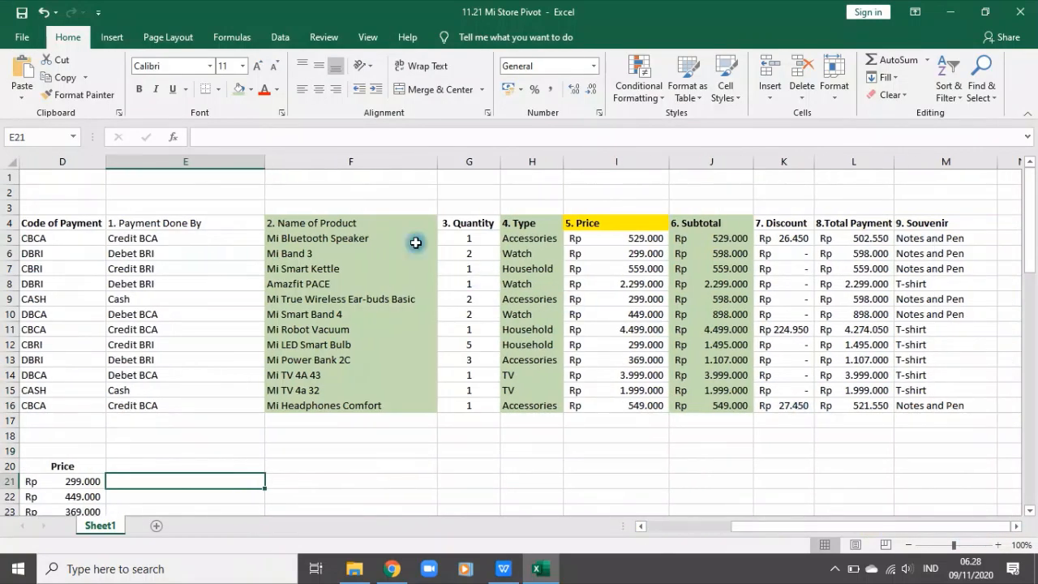
{"action": "left_click_drag", "start_coordinate": [297, 223], "coordinate": [714, 405]}
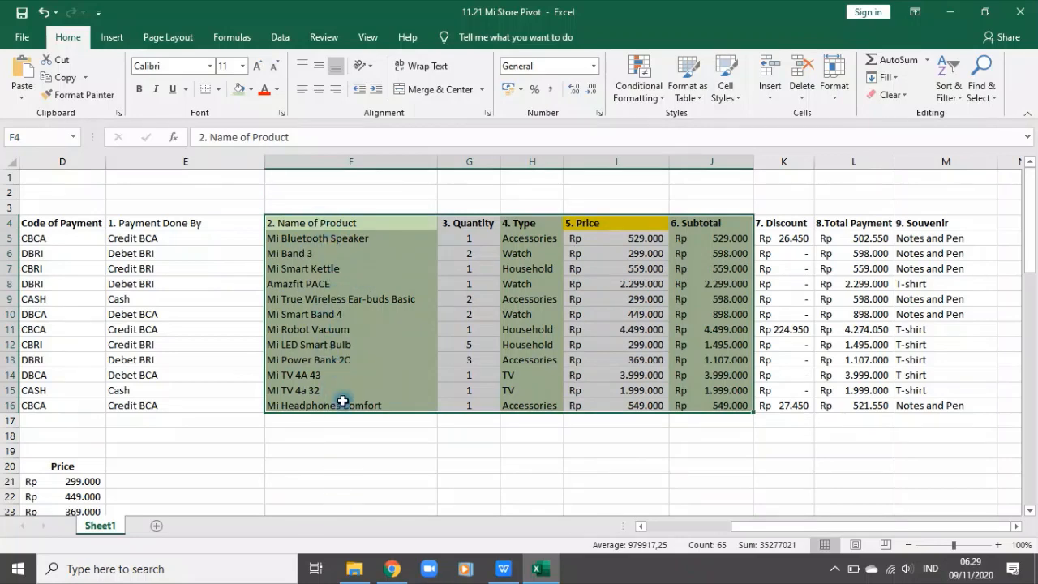
{"action": "left_click", "coordinate": [114, 38]}
{"action": "left_click", "coordinate": [24, 71]}
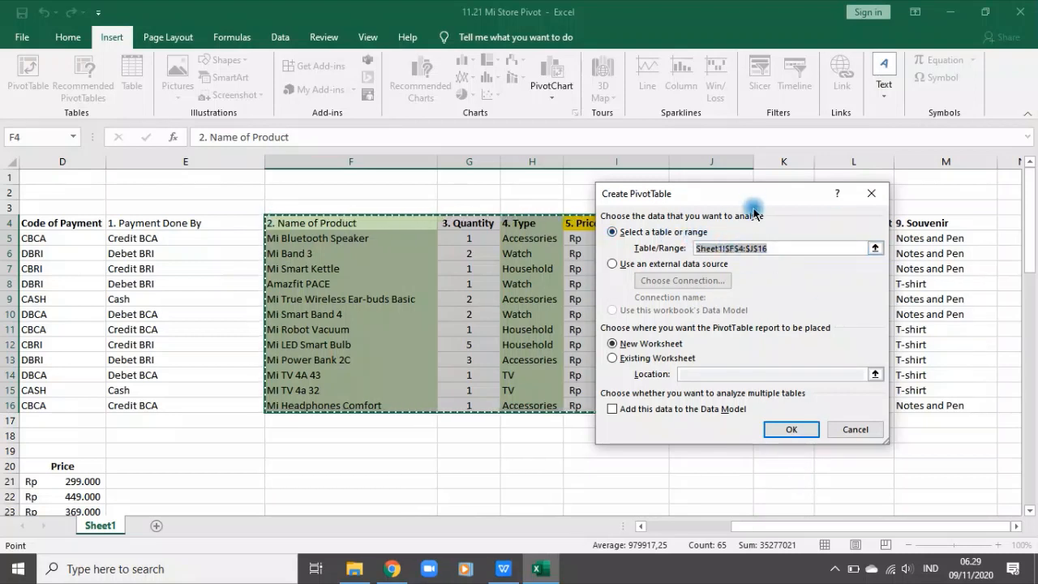
Step: Respecify the PivotTable's source range as Sheet1 F4:J16 and create it on a new worksheet
{"action": "key", "text": "BackSpace"}
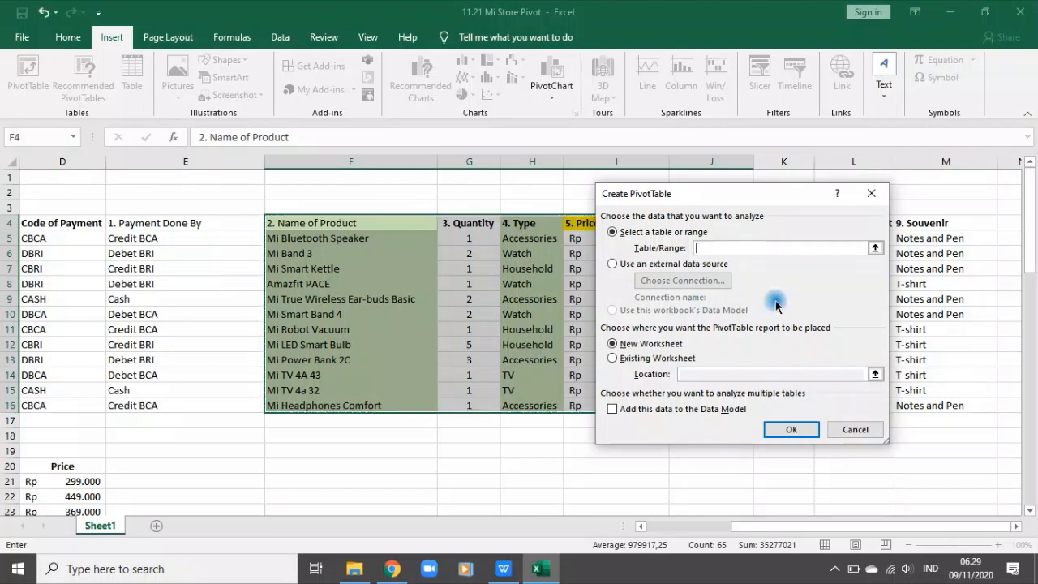
{"action": "left_click", "coordinate": [875, 248]}
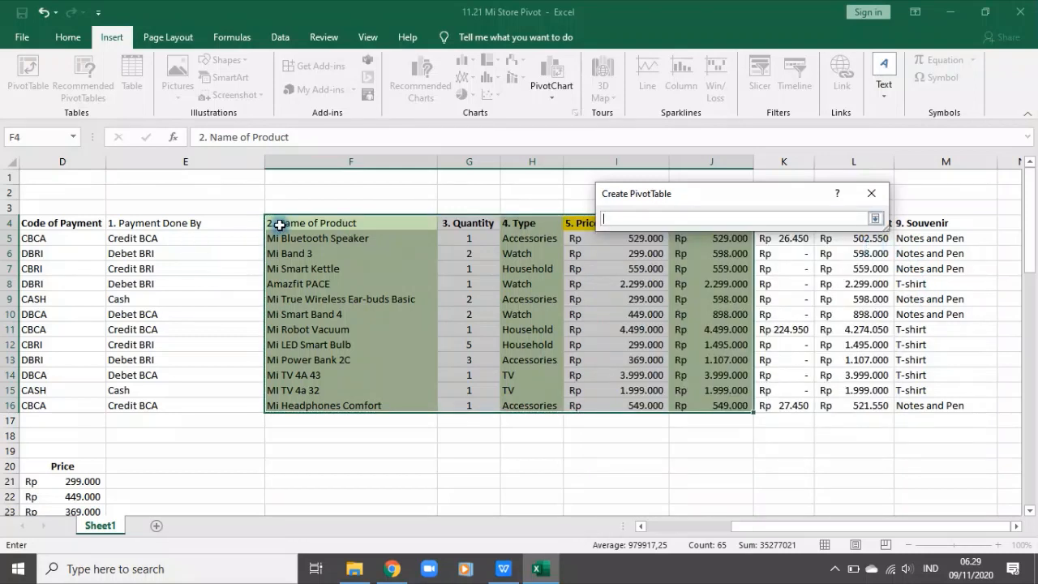
{"action": "left_click_drag", "start_coordinate": [273, 223], "coordinate": [712, 402]}
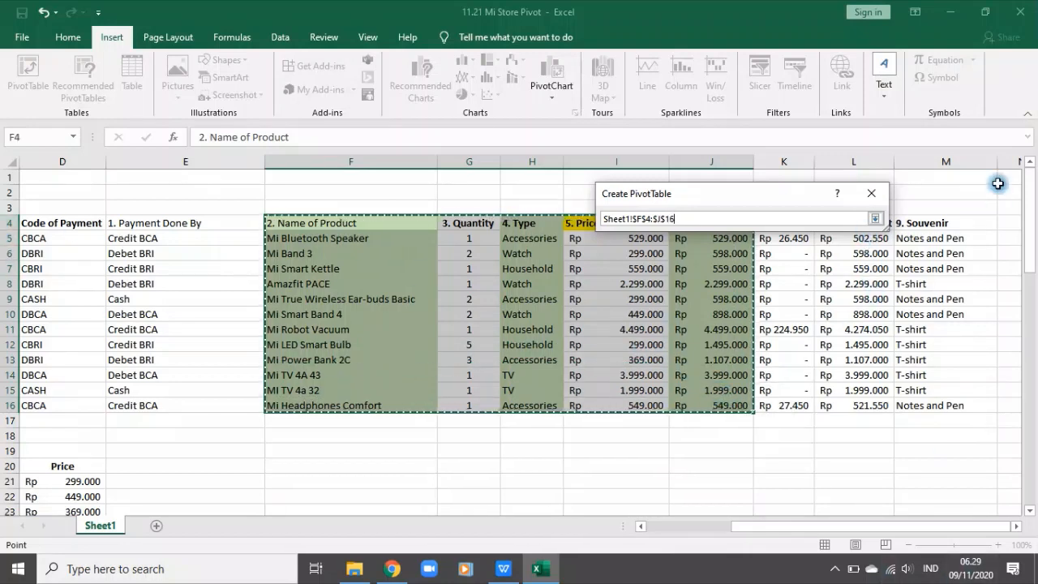
{"action": "left_click", "coordinate": [875, 218]}
{"action": "left_click", "coordinate": [651, 346]}
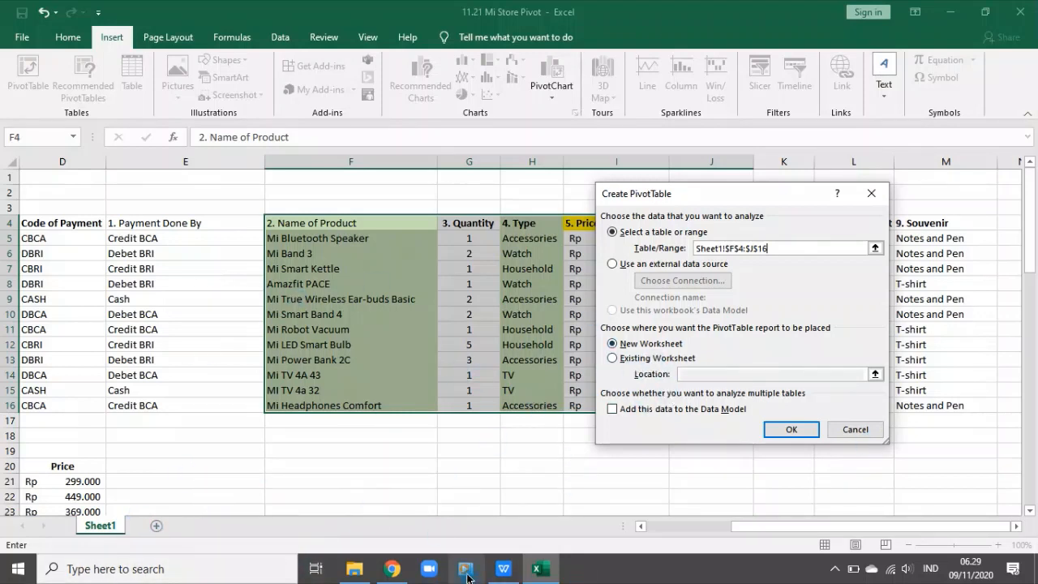
{"action": "left_click", "coordinate": [655, 345]}
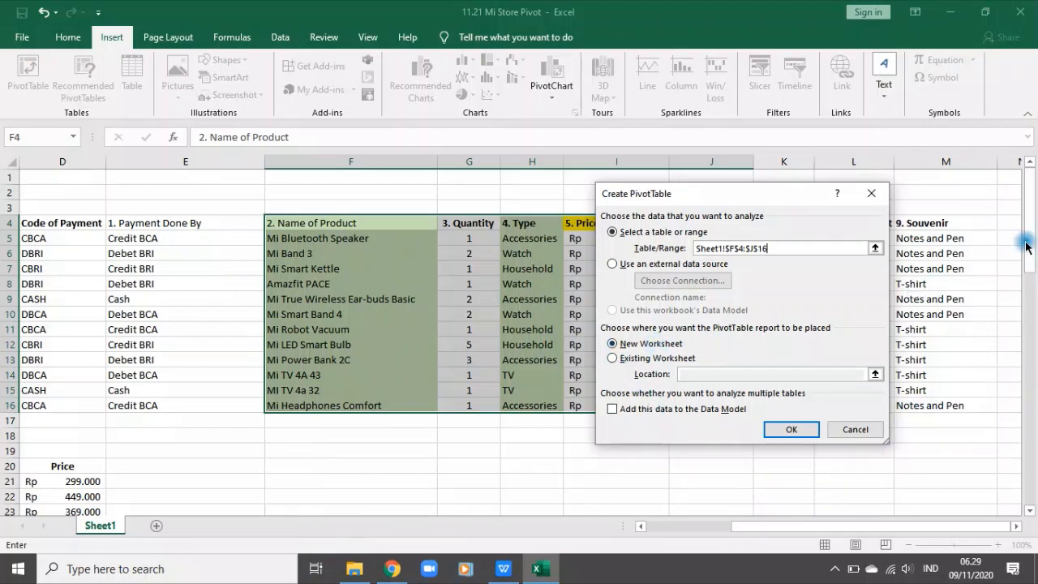
{"action": "left_click", "coordinate": [797, 430]}
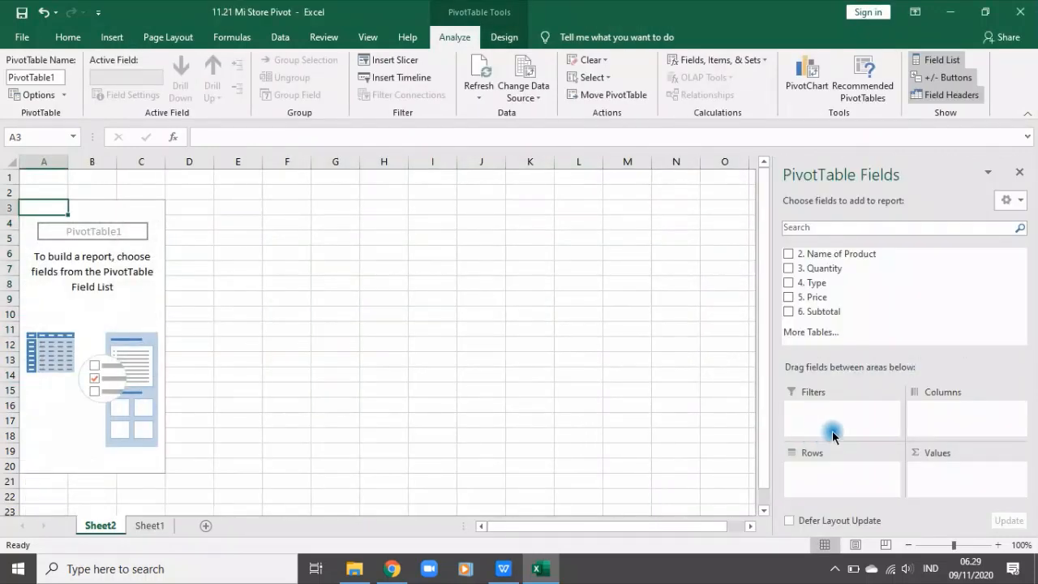
Step: Rename the new PivotTable sheet as Pivot and return to the sales data on Sheet1
{"action": "left_click", "coordinate": [282, 294]}
{"action": "double_click", "coordinate": [101, 525]}
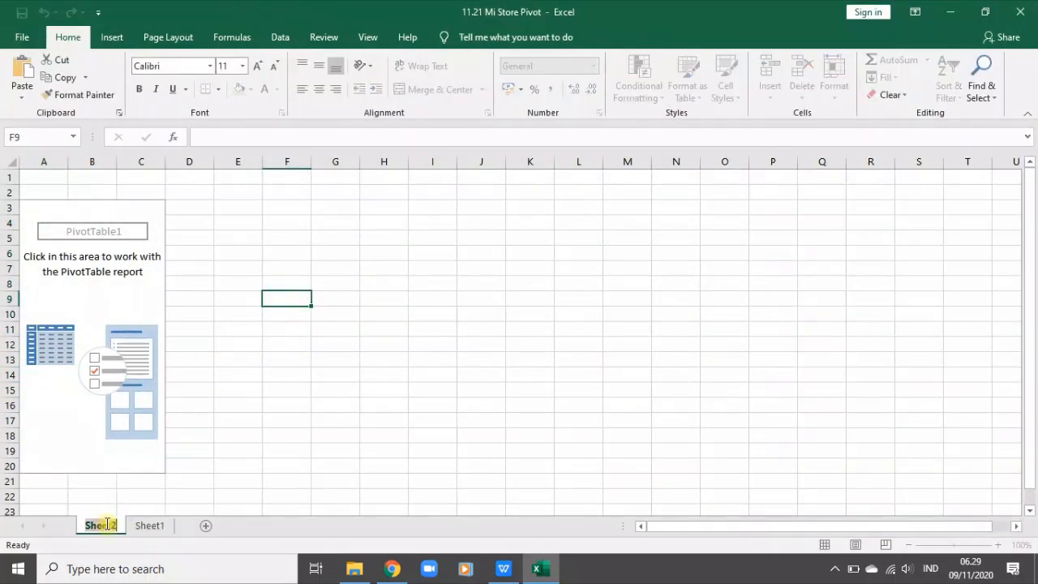
{"action": "type", "text": "Pivot"}
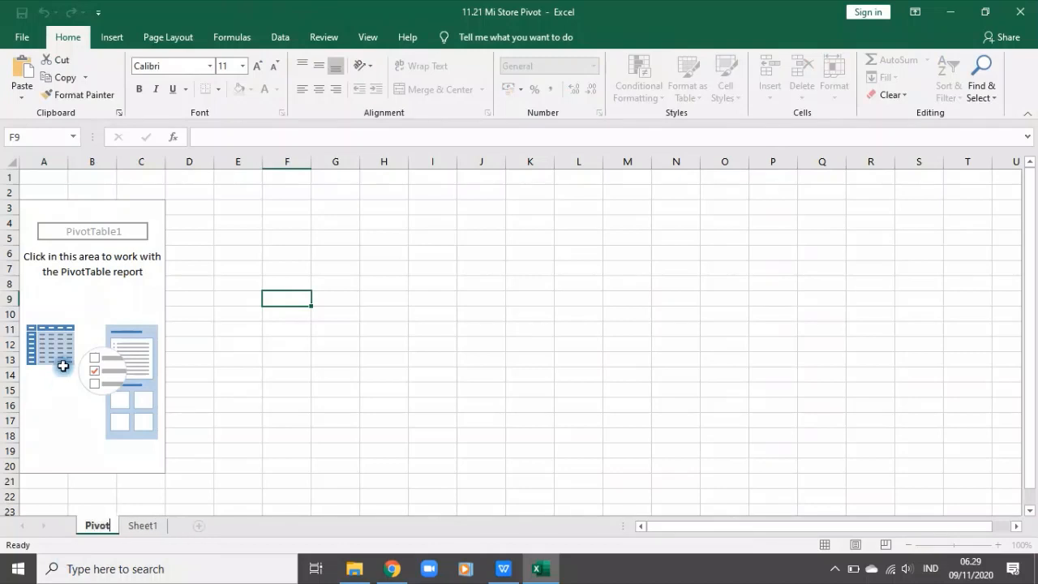
{"action": "left_click", "coordinate": [143, 526]}
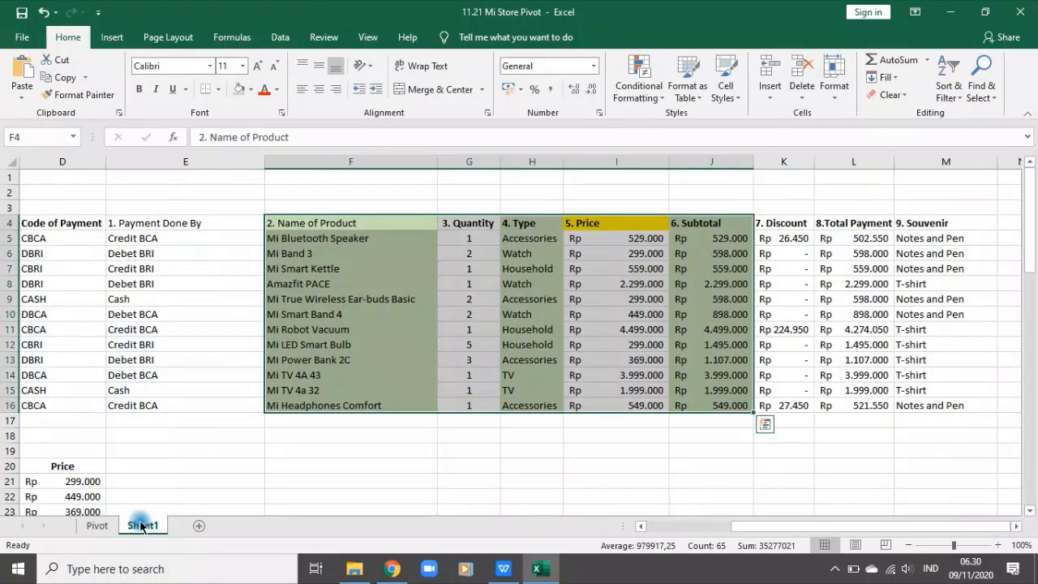
Step: Rename Sheet1 as Worksheet and move it ahead of the Pivot sheet
{"action": "double_click", "coordinate": [143, 525]}
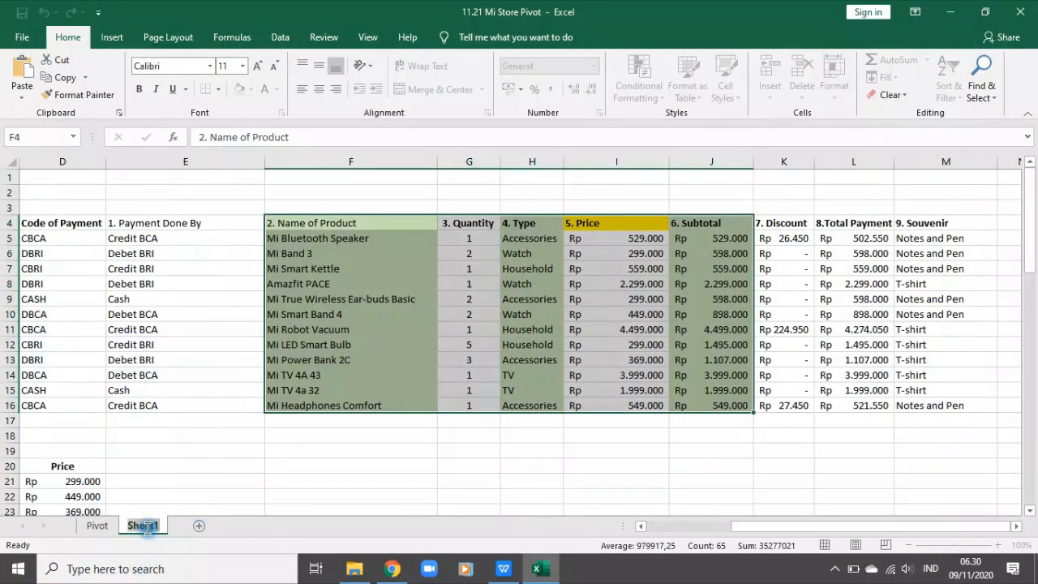
{"action": "type", "text": "Works"}
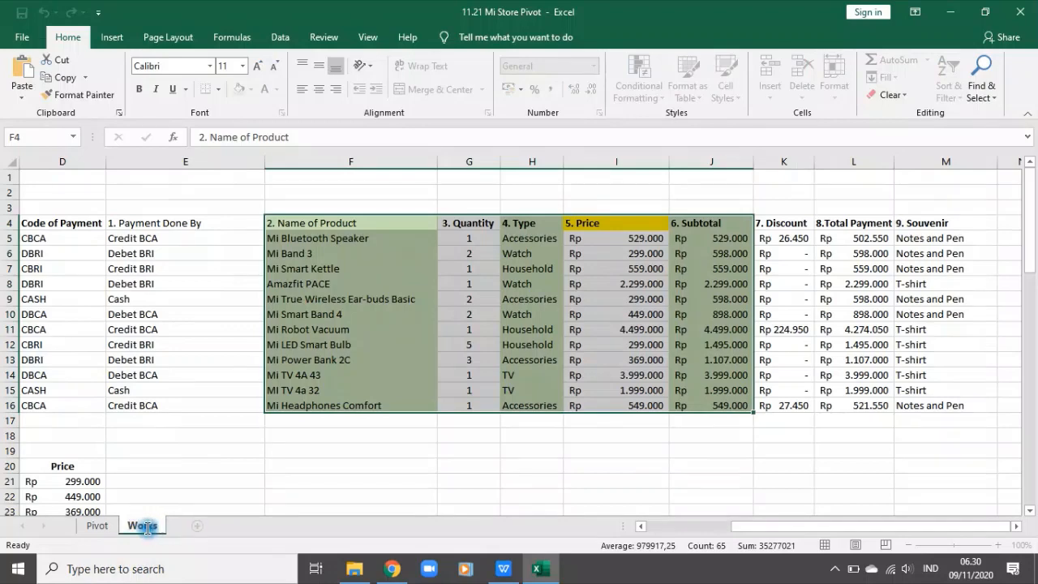
{"action": "left_click", "coordinate": [223, 482]}
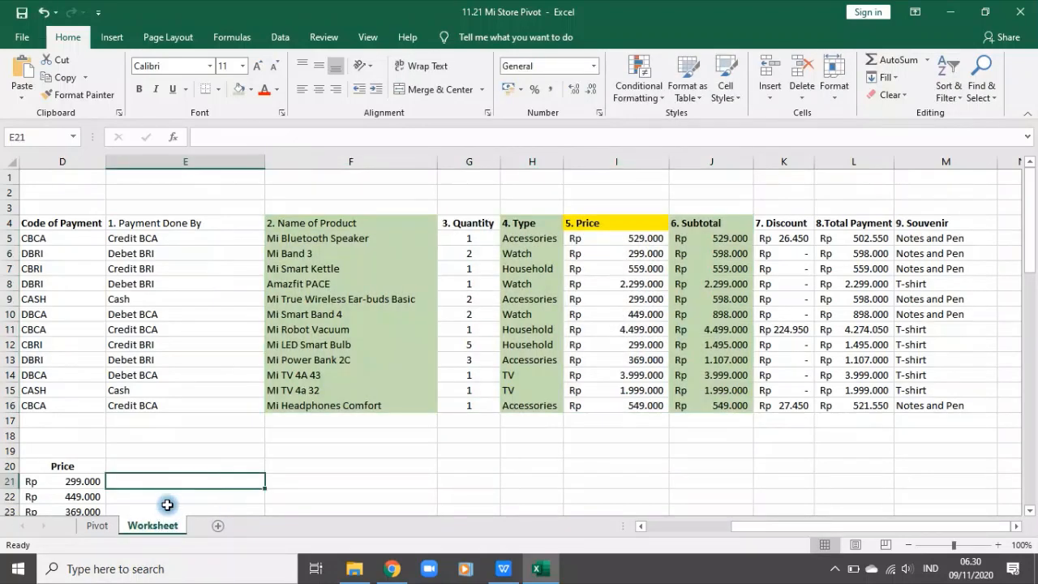
{"action": "left_click_drag", "start_coordinate": [82, 529], "coordinate": [84, 528]}
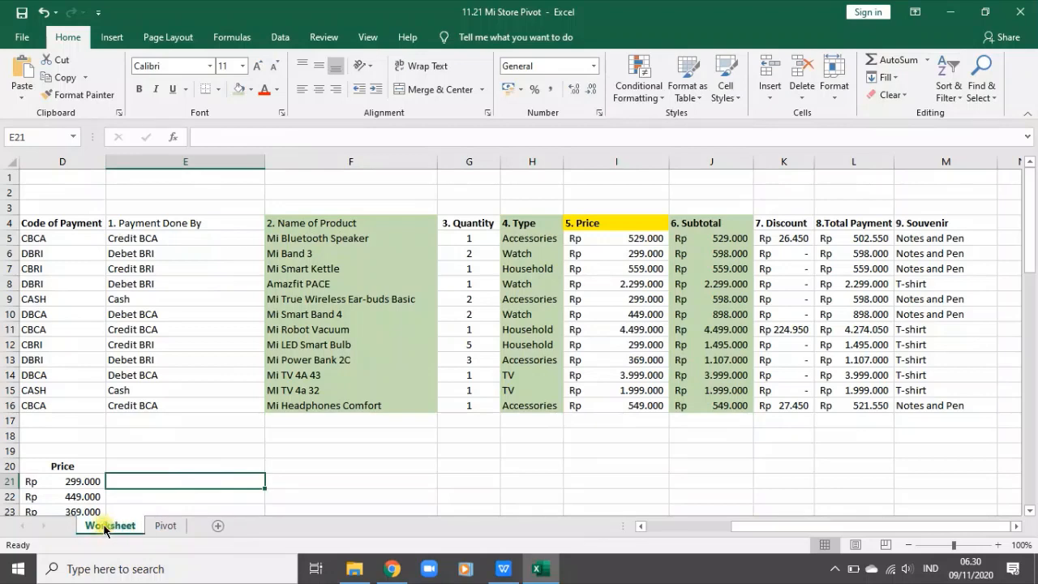
Step: Lay out the PivotTable on the Pivot sheet with Subtotal as values, Name of Product as rows and Type as columns
{"action": "left_click", "coordinate": [164, 526]}
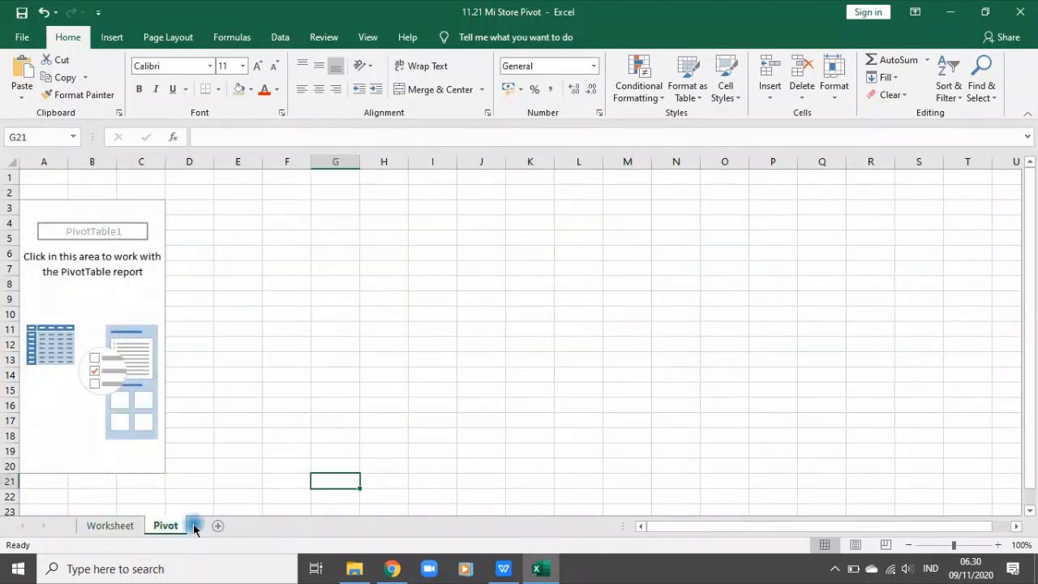
{"action": "left_click", "coordinate": [113, 345]}
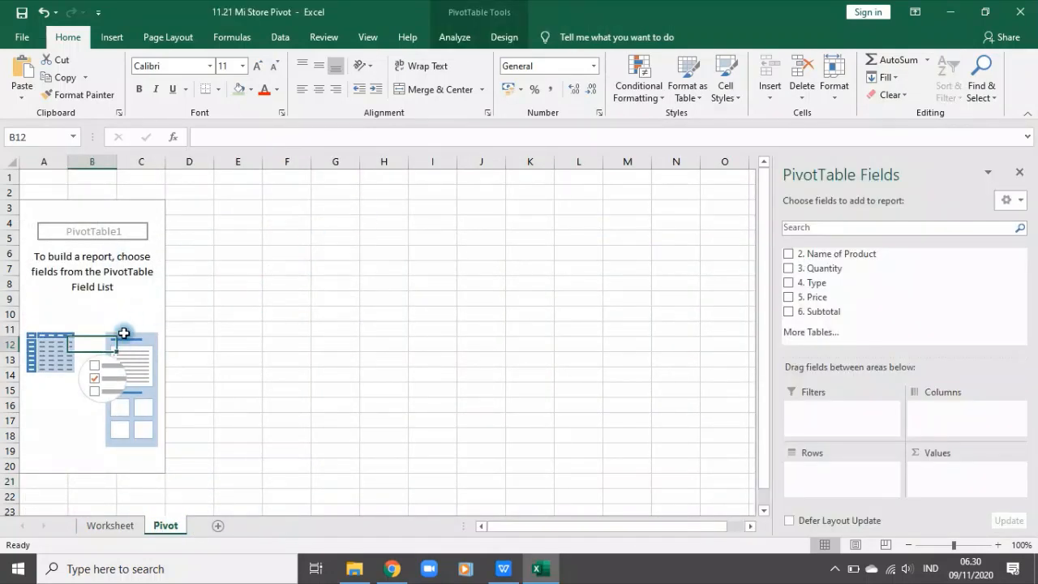
{"action": "left_click", "coordinate": [63, 346]}
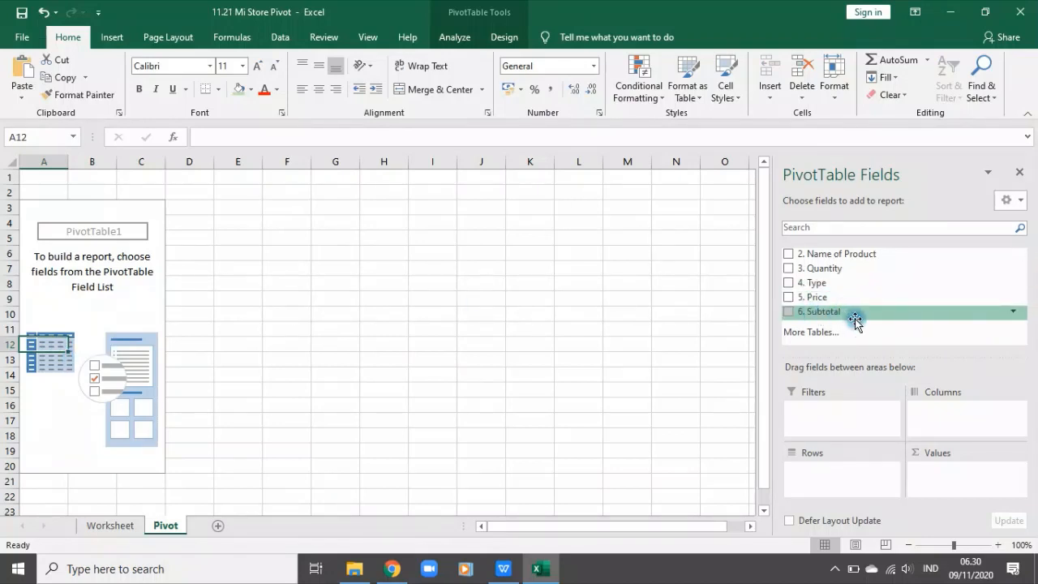
{"action": "left_click_drag", "start_coordinate": [834, 313], "coordinate": [972, 487]}
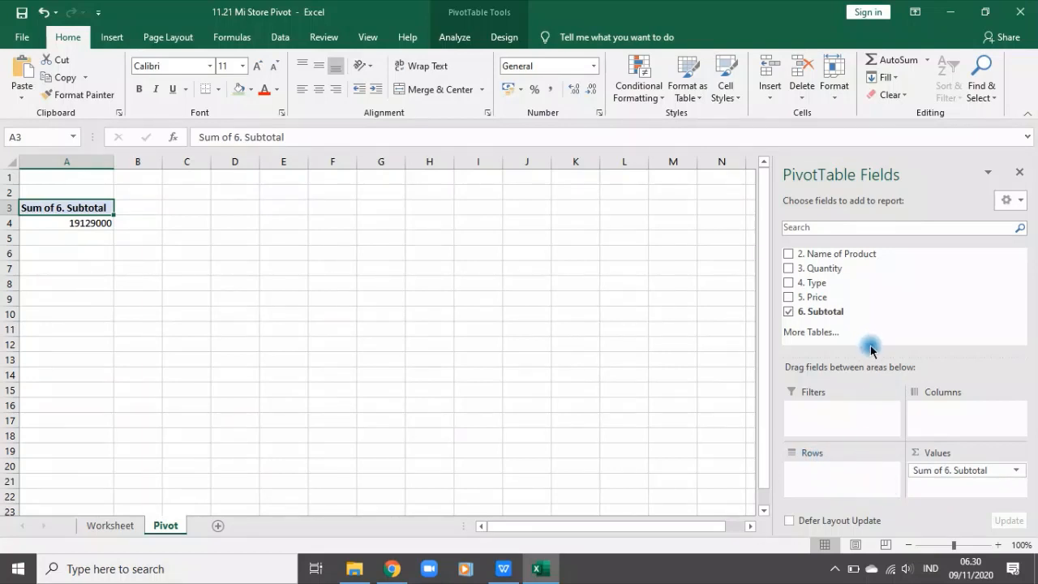
{"action": "left_click_drag", "start_coordinate": [860, 252], "coordinate": [836, 492]}
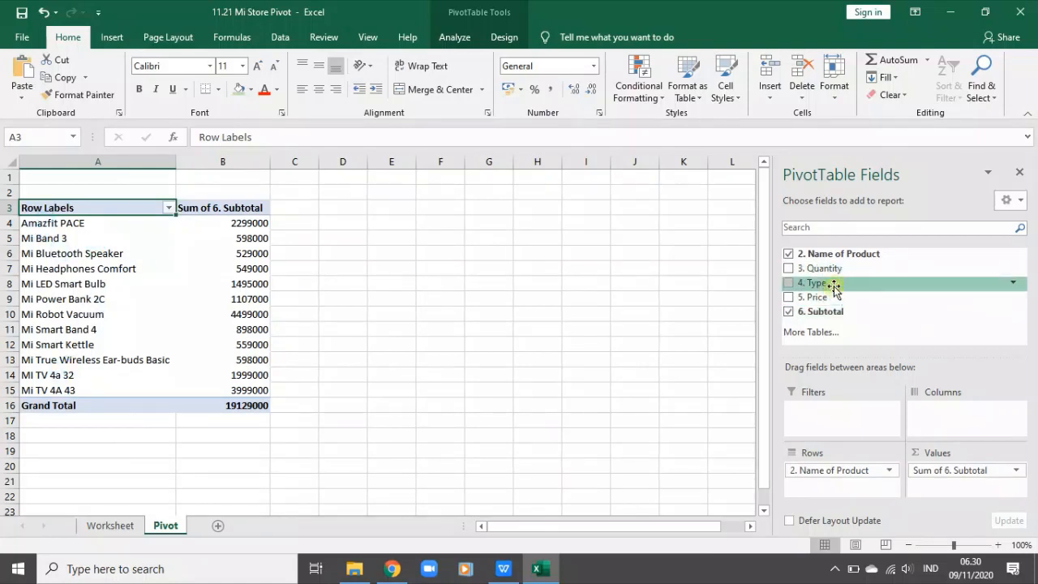
{"action": "left_click_drag", "start_coordinate": [819, 283], "coordinate": [981, 420]}
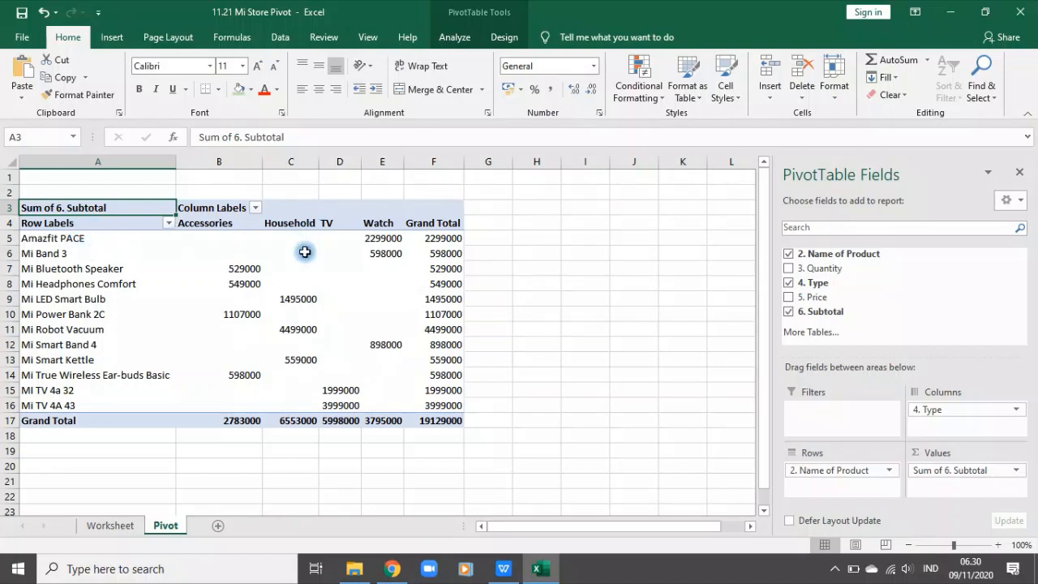
Step: Format the PivotTable values in B5:F17, including the grand totals, as Accounting
{"action": "left_click", "coordinate": [297, 161]}
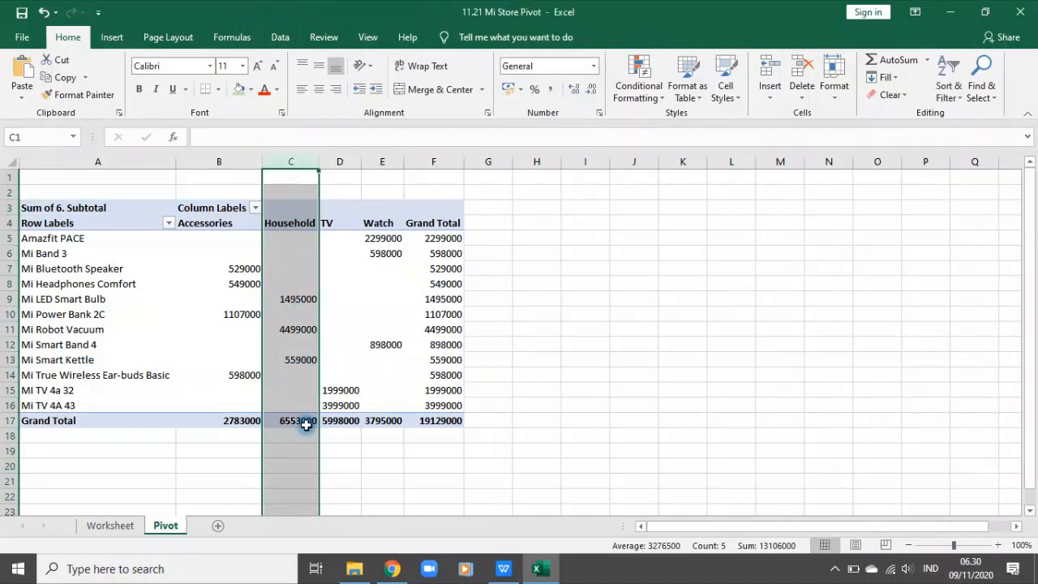
{"action": "left_click", "coordinate": [533, 372]}
{"action": "left_click_drag", "start_coordinate": [215, 242], "coordinate": [441, 421]}
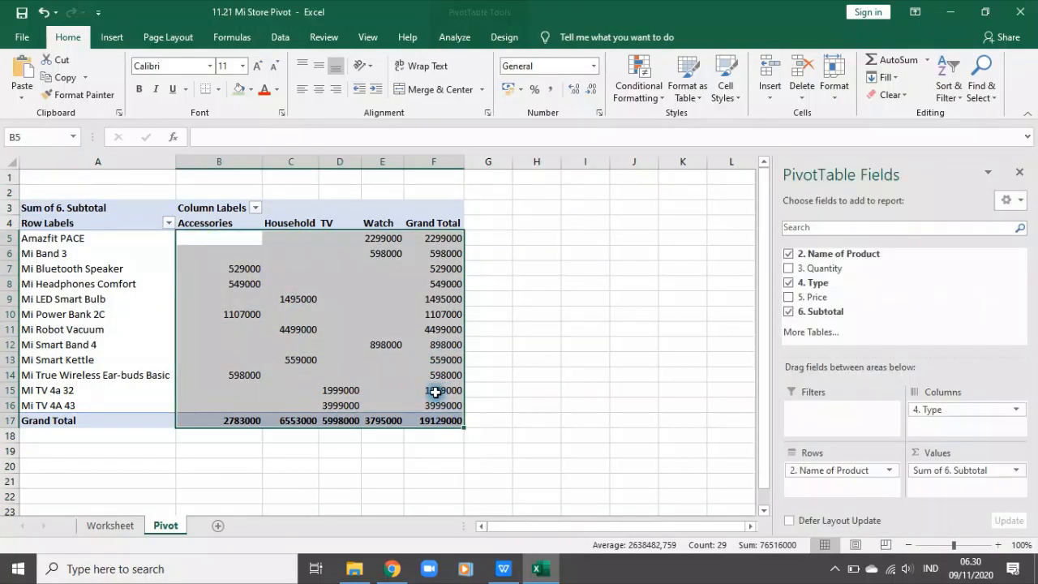
{"action": "left_click", "coordinate": [593, 66]}
{"action": "left_click", "coordinate": [581, 195]}
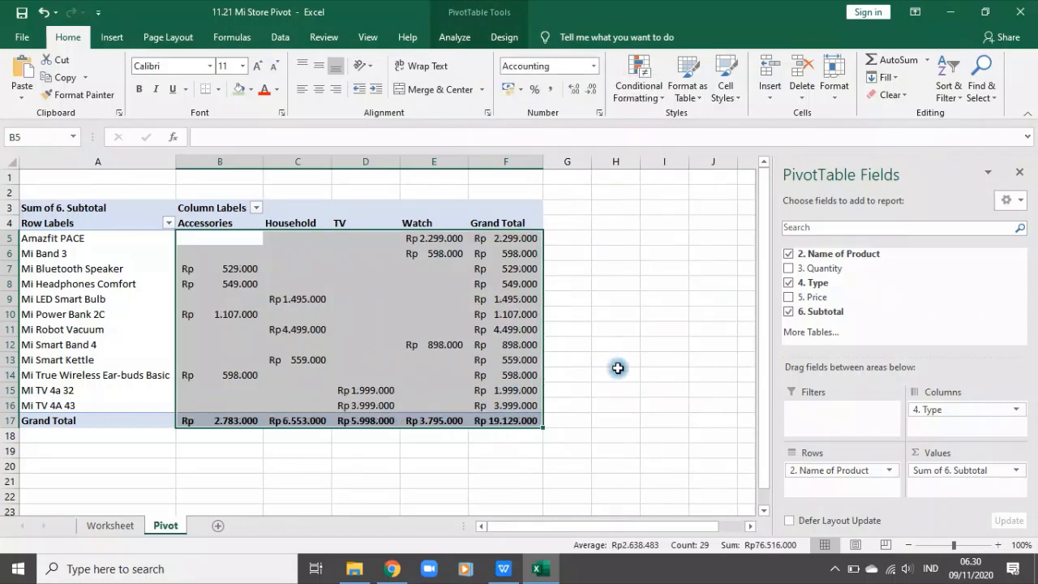
{"action": "left_click", "coordinate": [616, 372]}
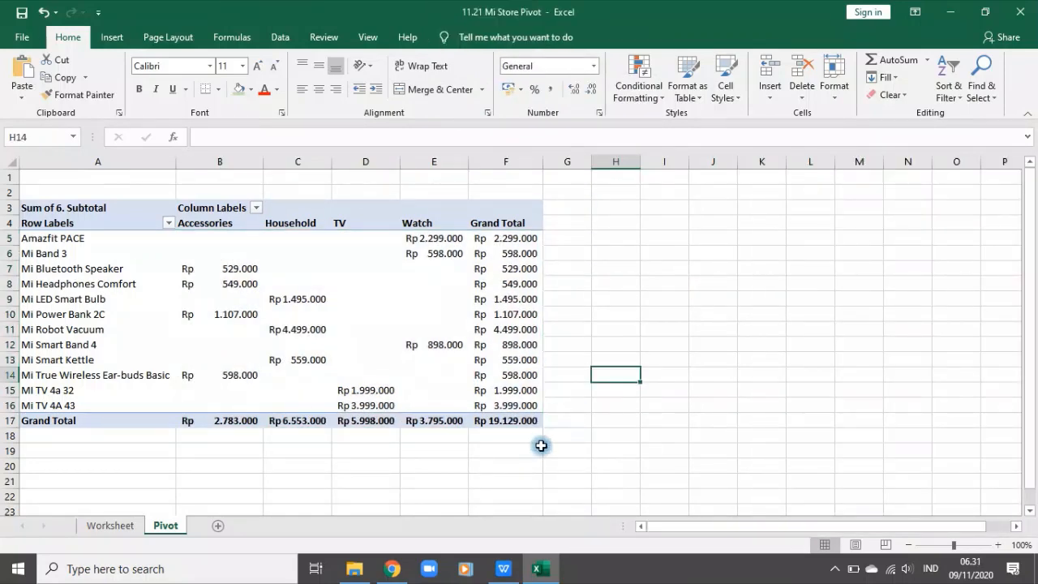
Step: Check Amazfit PACE's subtotal and type in the PivotTable against its entry in the Worksheet sheet's Information 1 table
{"action": "left_click", "coordinate": [349, 390]}
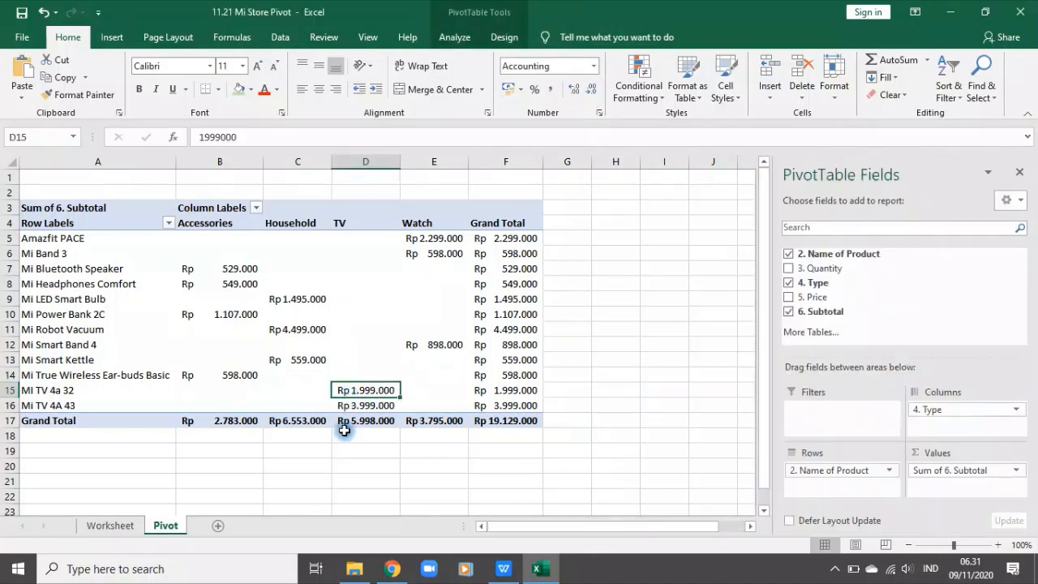
{"action": "left_click", "coordinate": [214, 418]}
{"action": "left_click", "coordinate": [88, 238]}
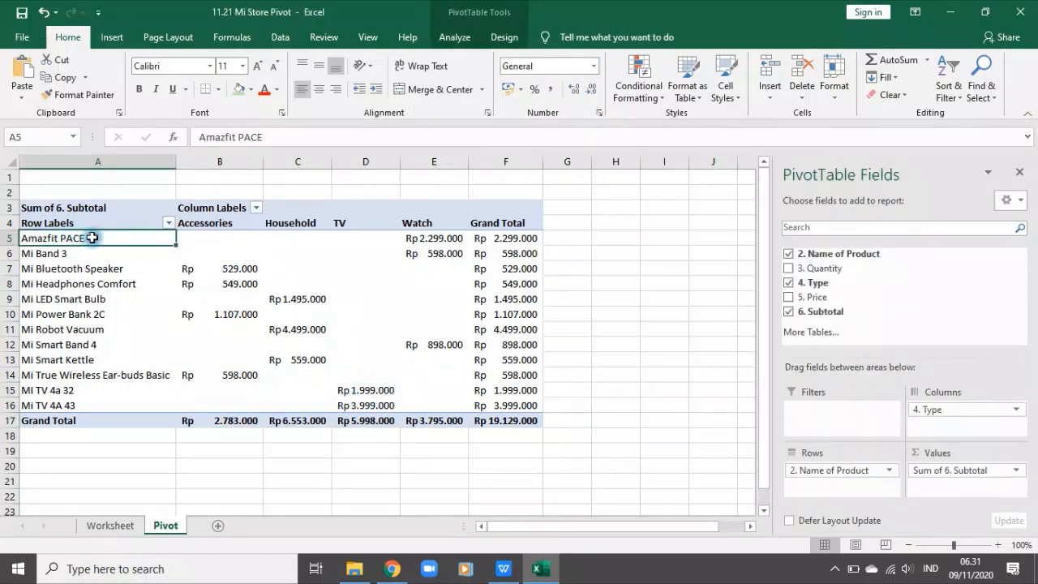
{"action": "left_click", "coordinate": [417, 237]}
{"action": "left_click", "coordinate": [110, 526]}
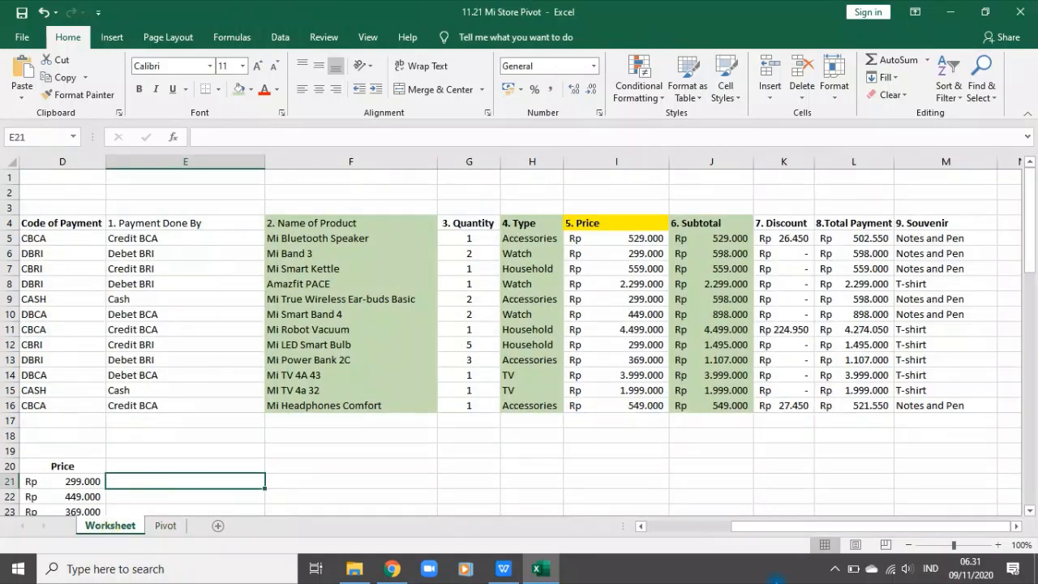
{"action": "left_click_drag", "start_coordinate": [894, 533], "coordinate": [497, 557]}
{"action": "scroll", "coordinate": [153, 424], "scroll_direction": "down", "scroll_amount": 5}
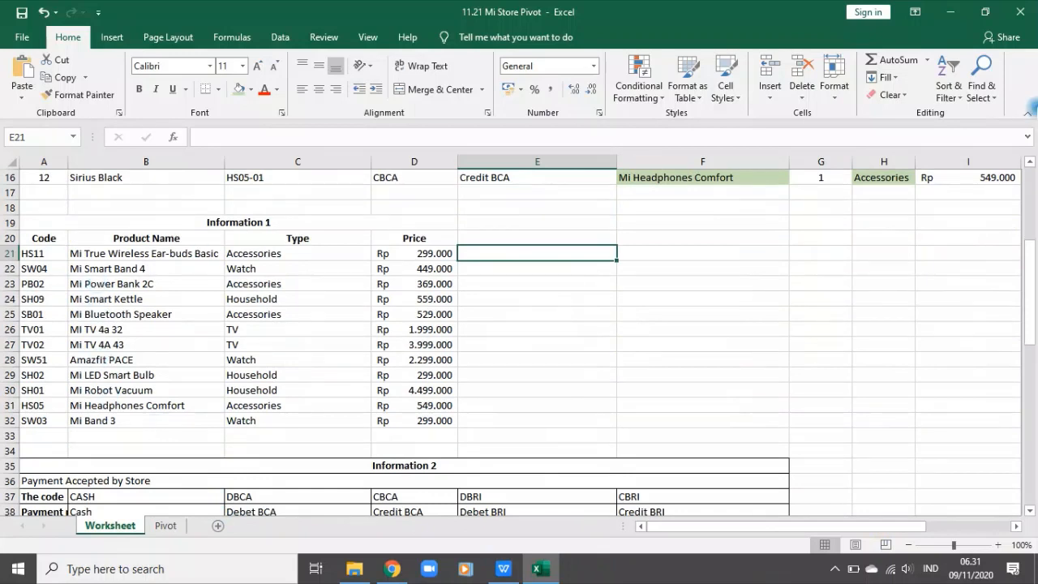
{"action": "left_click", "coordinate": [81, 254]}
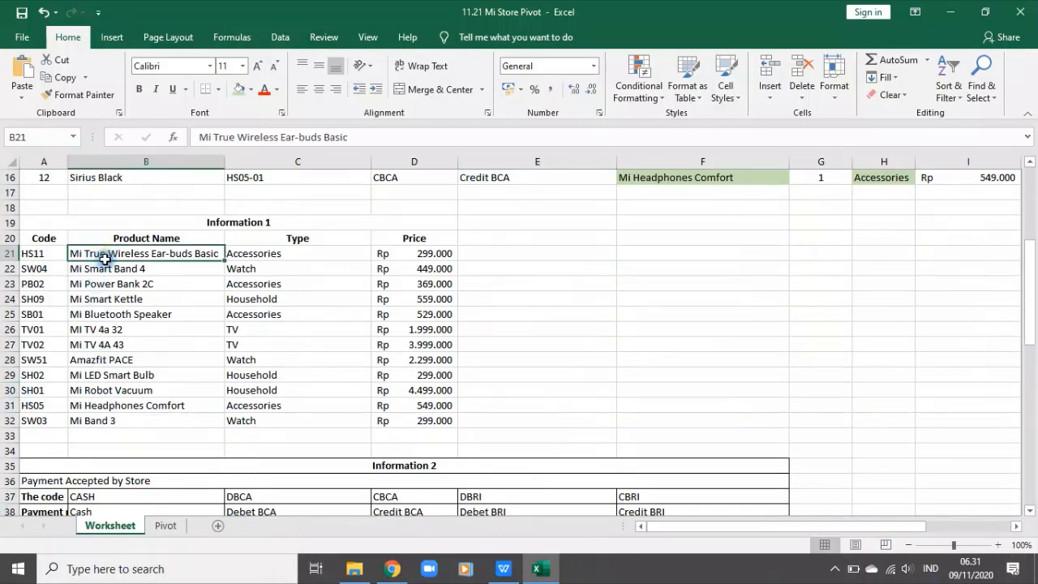
{"action": "left_click", "coordinate": [155, 362]}
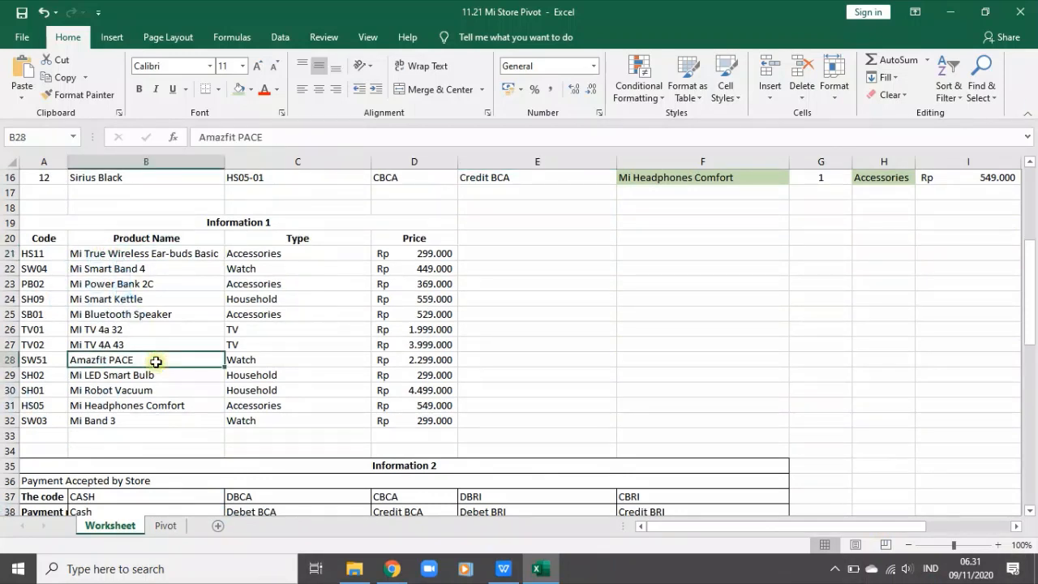
{"action": "left_click", "coordinate": [239, 360]}
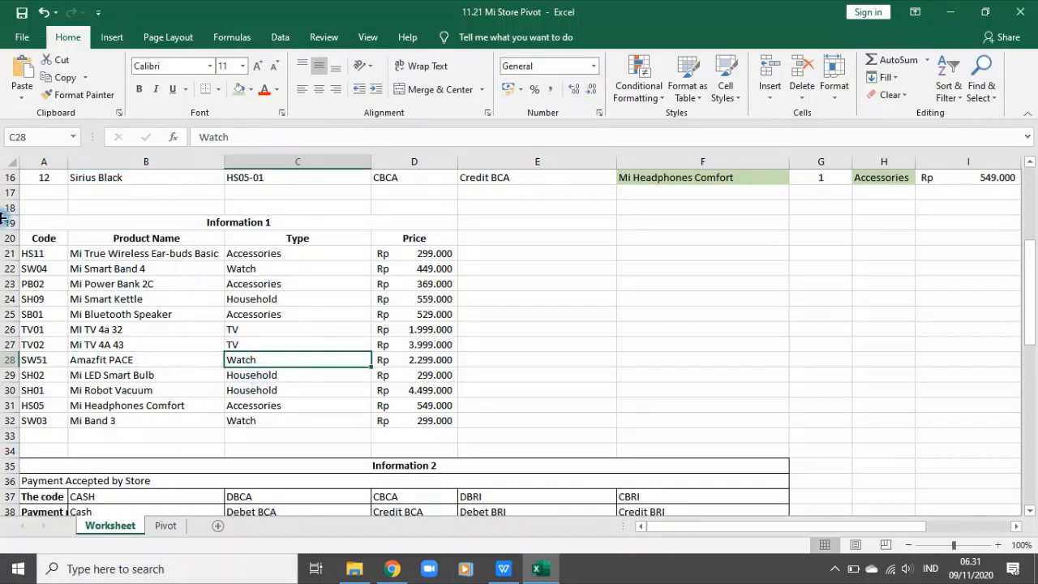
Step: Add filters to the Information 1 header row and sort the table by Type from A to Z
{"action": "left_click", "coordinate": [8, 237]}
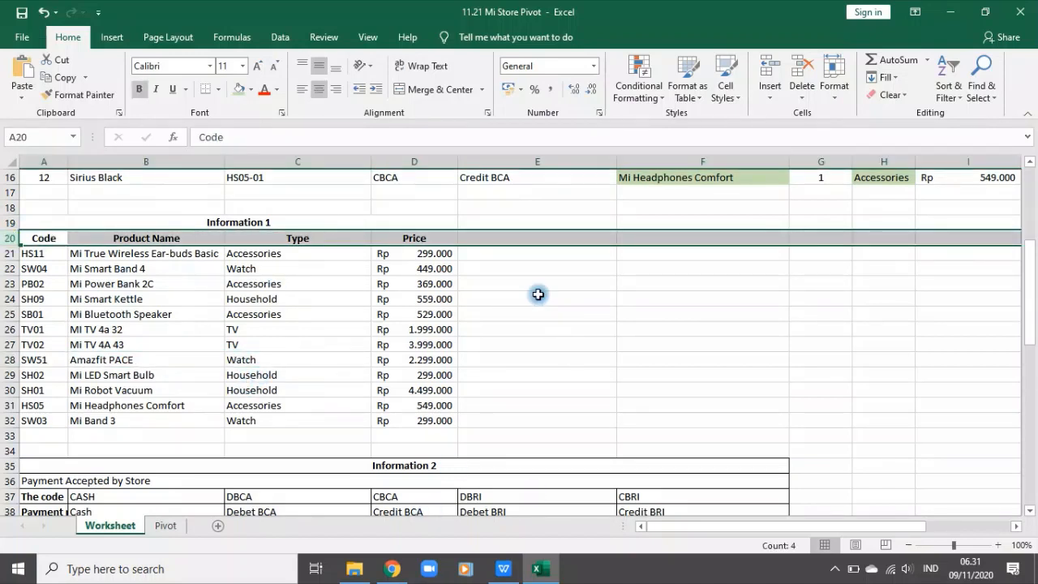
{"action": "left_click", "coordinate": [581, 357]}
{"action": "left_click", "coordinate": [6, 238]}
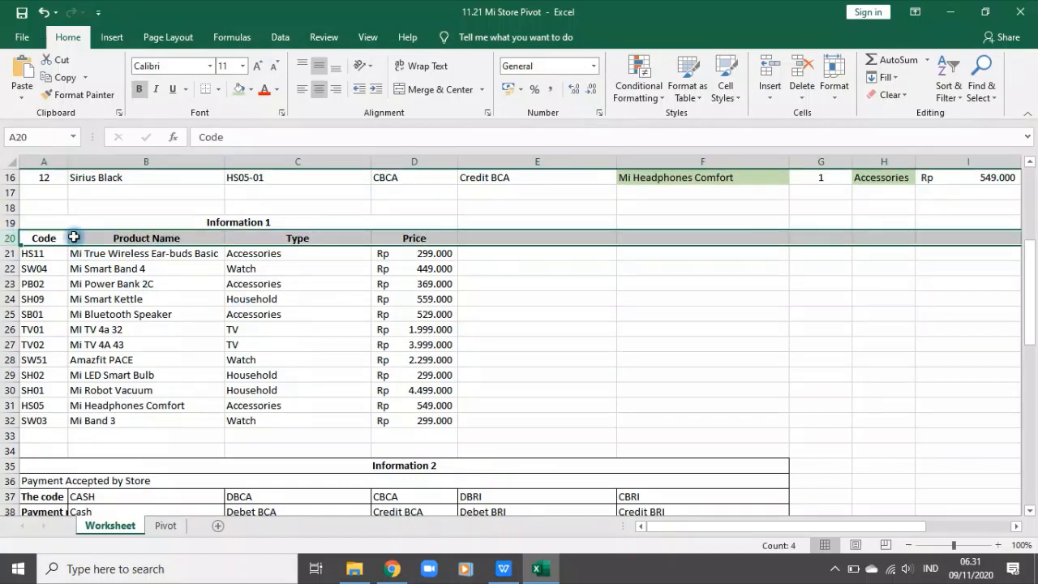
{"action": "left_click", "coordinate": [357, 365]}
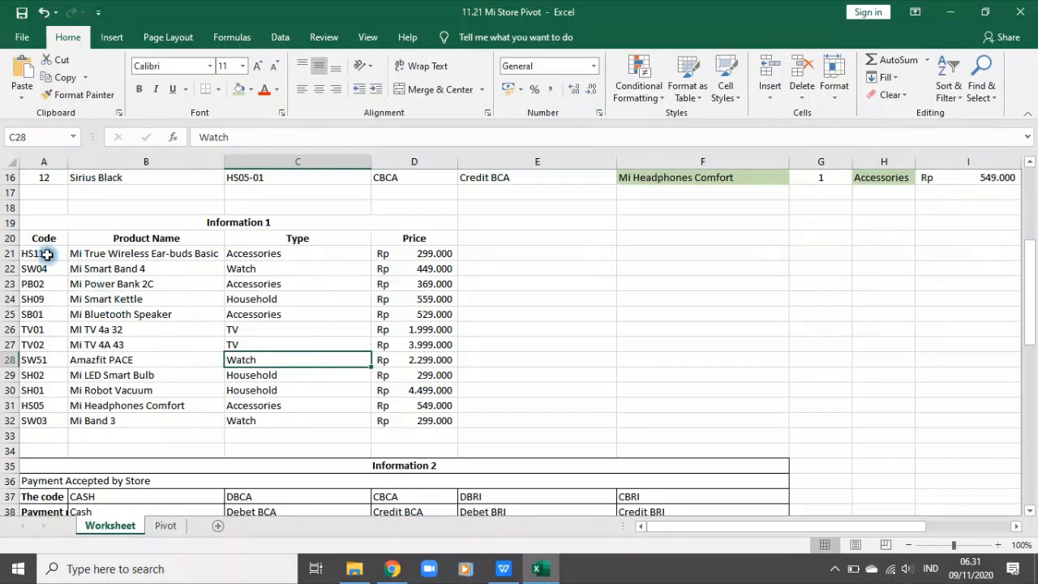
{"action": "left_click", "coordinate": [6, 238]}
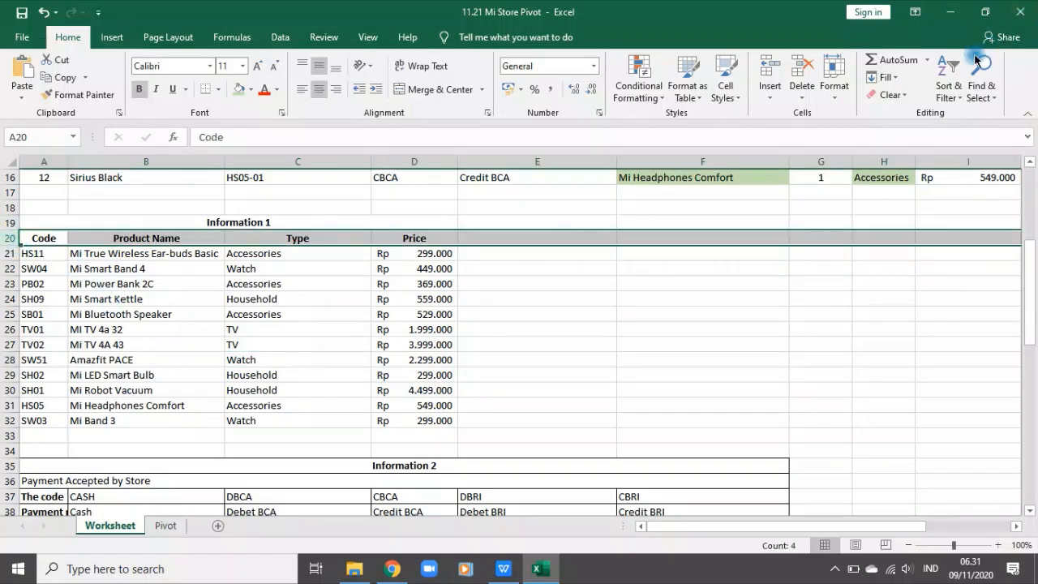
{"action": "left_click", "coordinate": [948, 81]}
{"action": "left_click", "coordinate": [963, 173]}
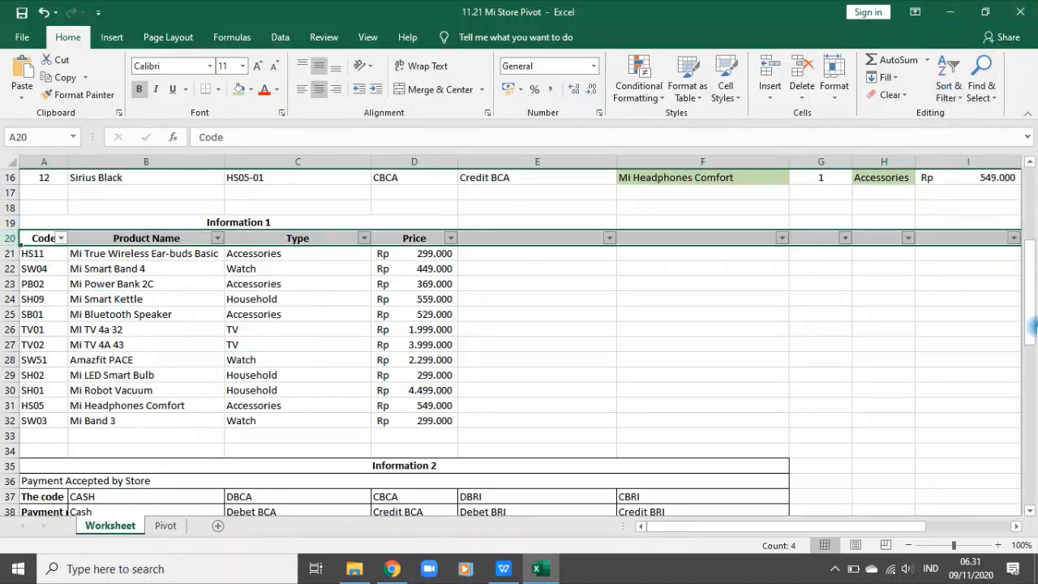
{"action": "left_click", "coordinate": [366, 240]}
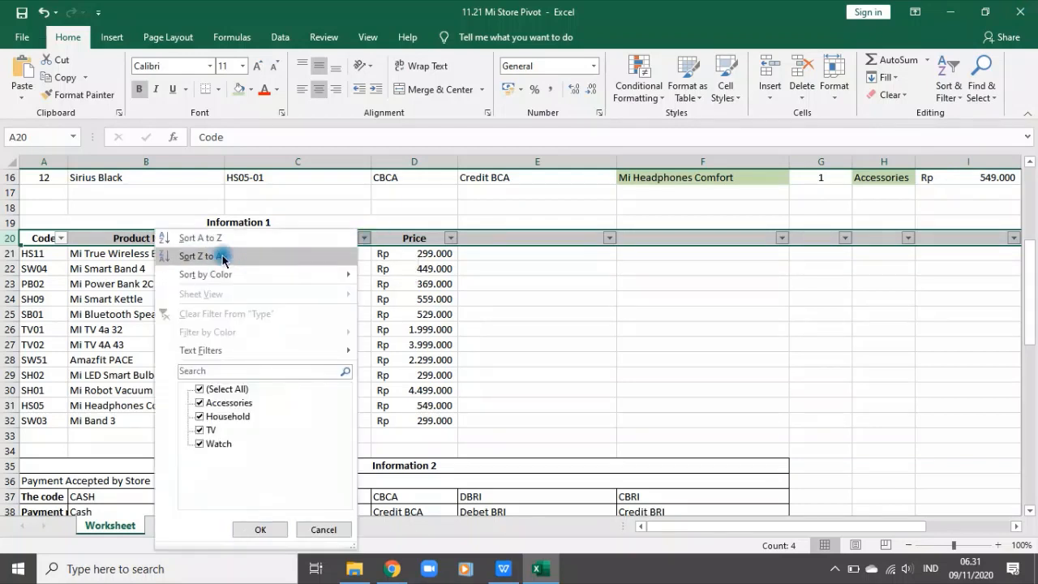
{"action": "left_click", "coordinate": [200, 238]}
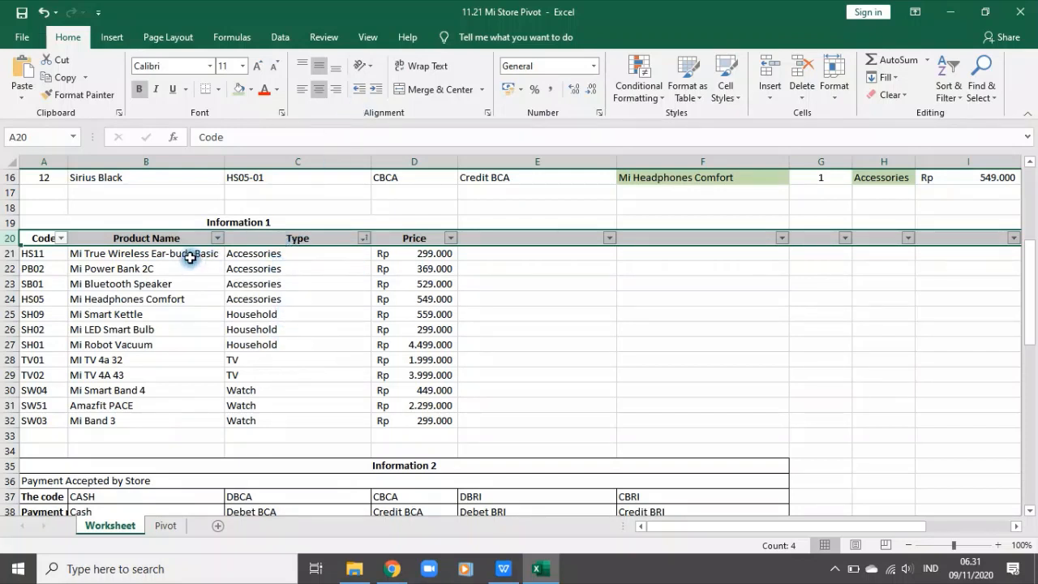
Step: Review the Accessories products in A21:C24 and the grand totals on the Pivot sheet, and hide the PivotTable field list
{"action": "left_click_drag", "start_coordinate": [32, 253], "coordinate": [270, 300]}
{"action": "mouse_move", "coordinate": [30, 302]}
{"action": "left_mouse_down"}
{"action": "mouse_move", "coordinate": [221, 344]}
{"action": "mouse_move", "coordinate": [32, 297]}
{"action": "left_mouse_up"}
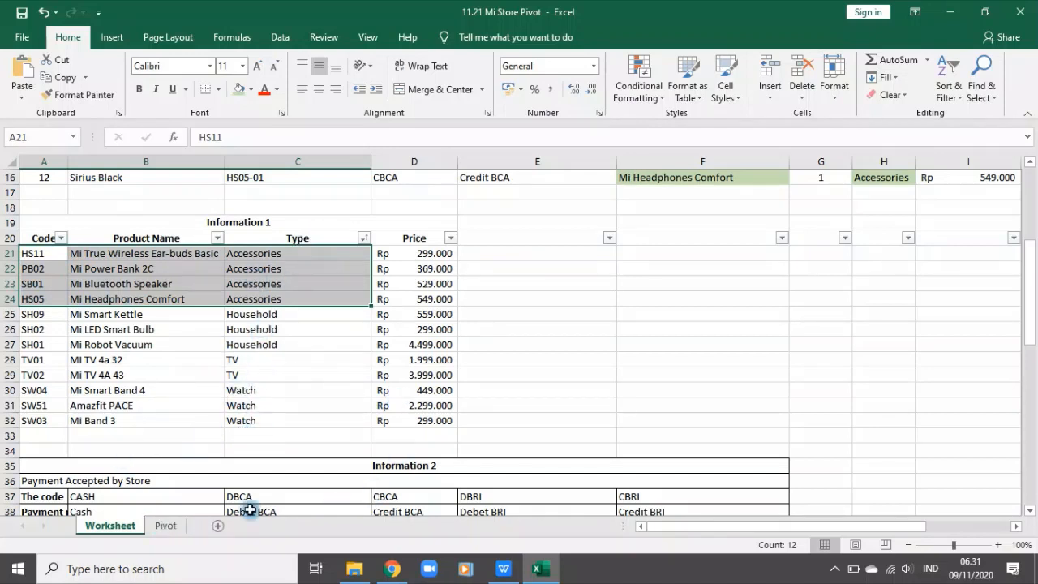
{"action": "left_click", "coordinate": [165, 527]}
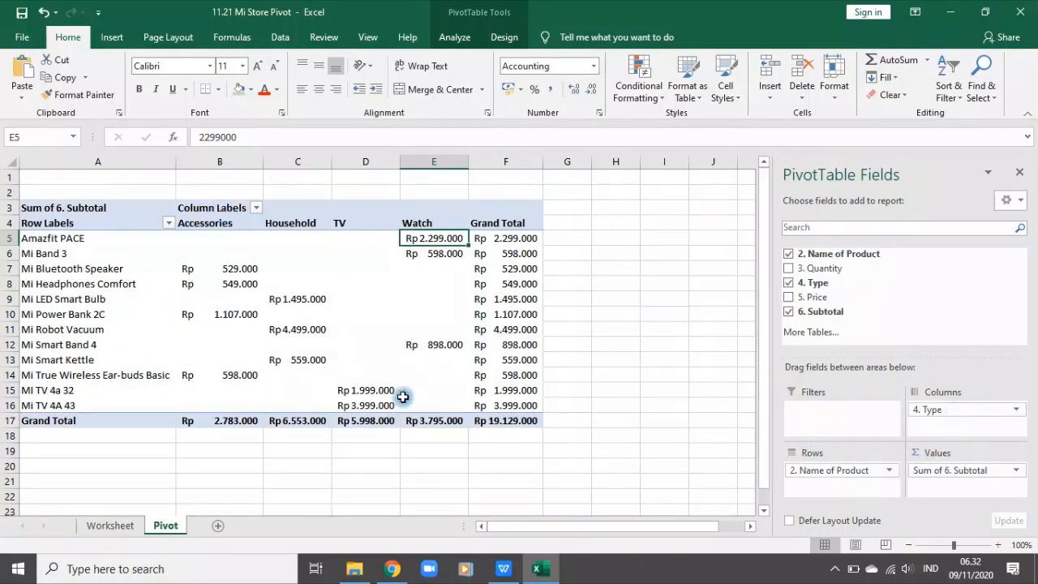
{"action": "left_click", "coordinate": [297, 423]}
{"action": "mouse_move", "coordinate": [448, 426]}
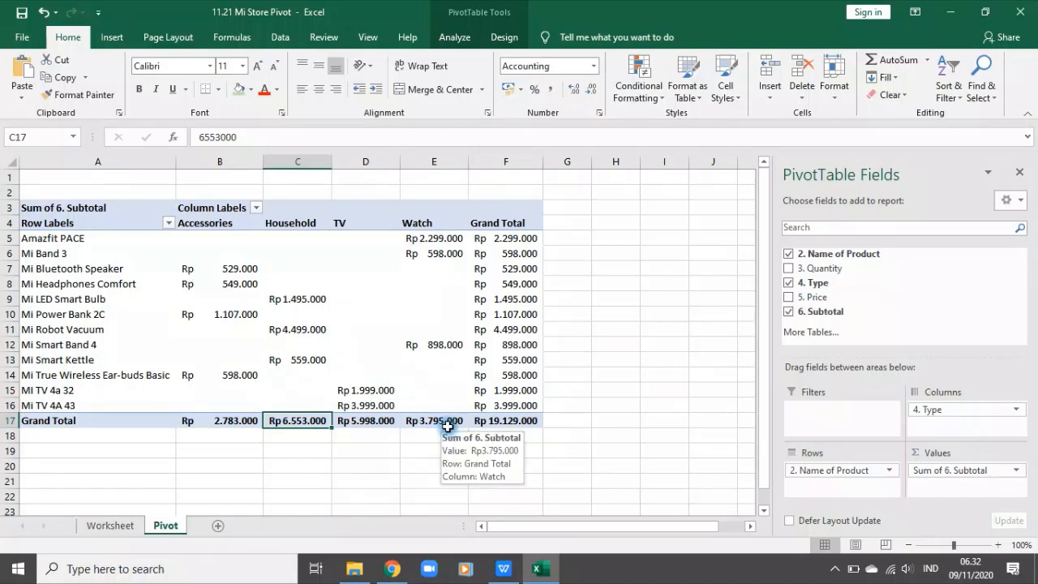
{"action": "left_click", "coordinate": [501, 427]}
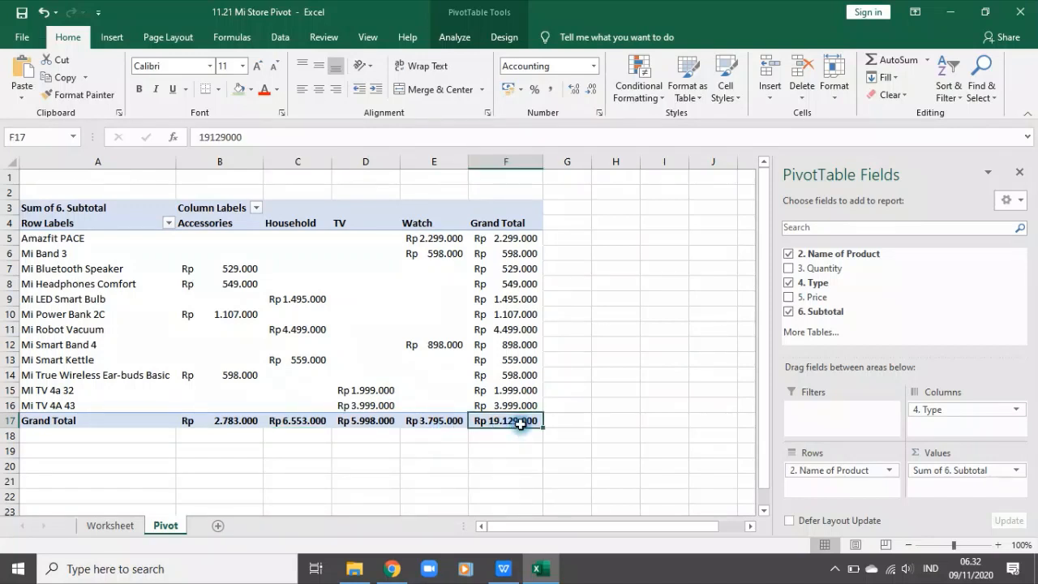
{"action": "mouse_move", "coordinate": [520, 424]}
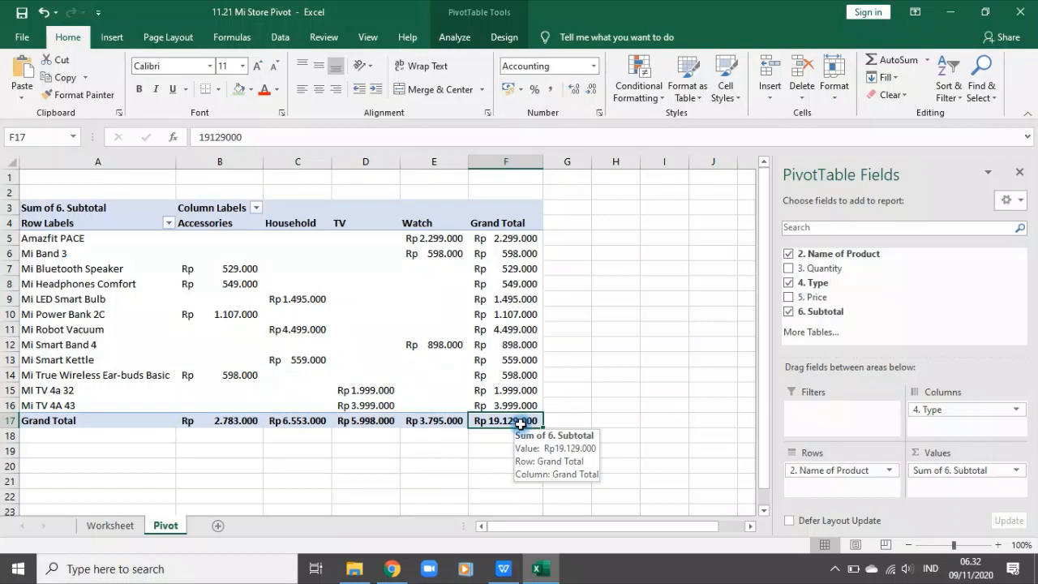
{"action": "left_click", "coordinate": [521, 239]}
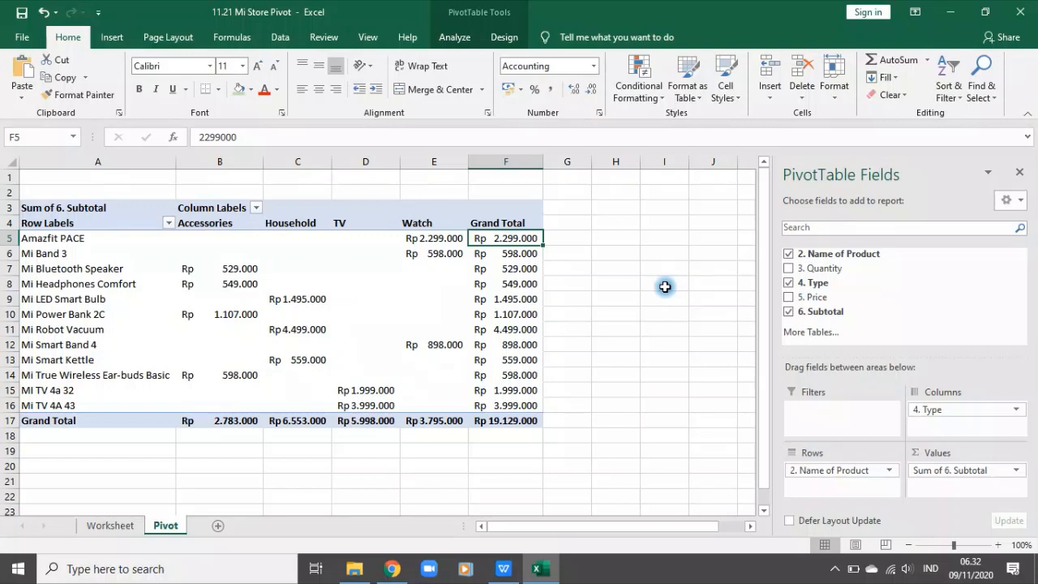
{"action": "left_click", "coordinate": [1020, 172]}
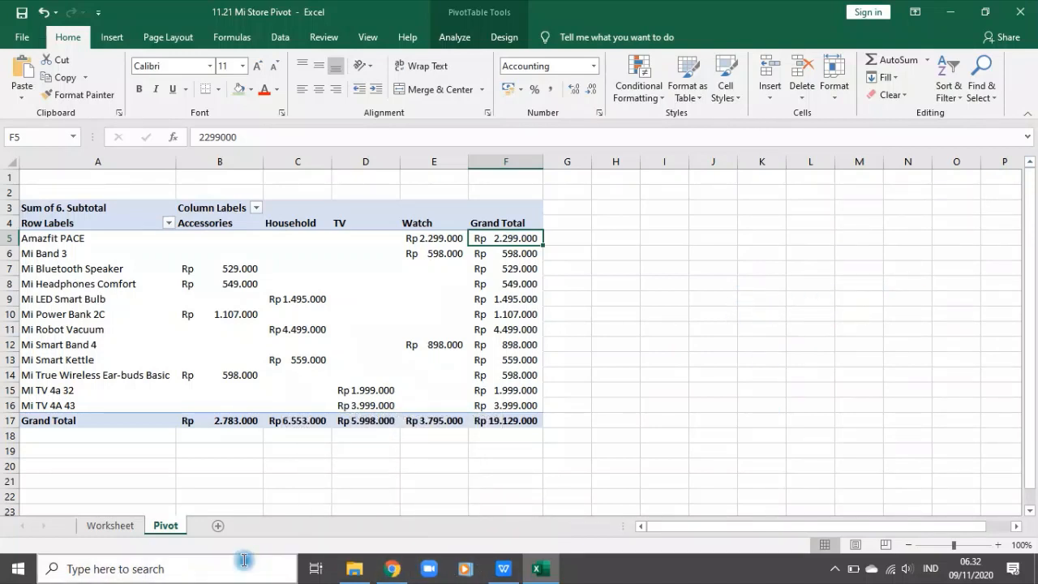
Step: Remove the filters from the Information 1 header row in row 20 of the Worksheet sheet
{"action": "left_click", "coordinate": [111, 527]}
{"action": "scroll", "coordinate": [592, 386], "scroll_direction": "up", "scroll_amount": 5}
{"action": "left_click", "coordinate": [702, 450]}
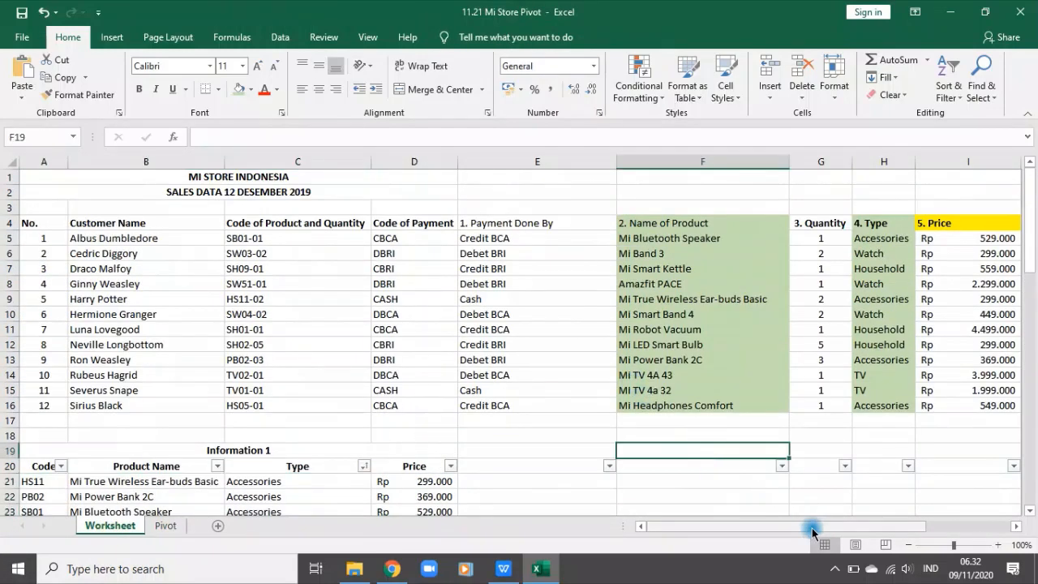
{"action": "left_click_drag", "start_coordinate": [814, 528], "coordinate": [997, 506]}
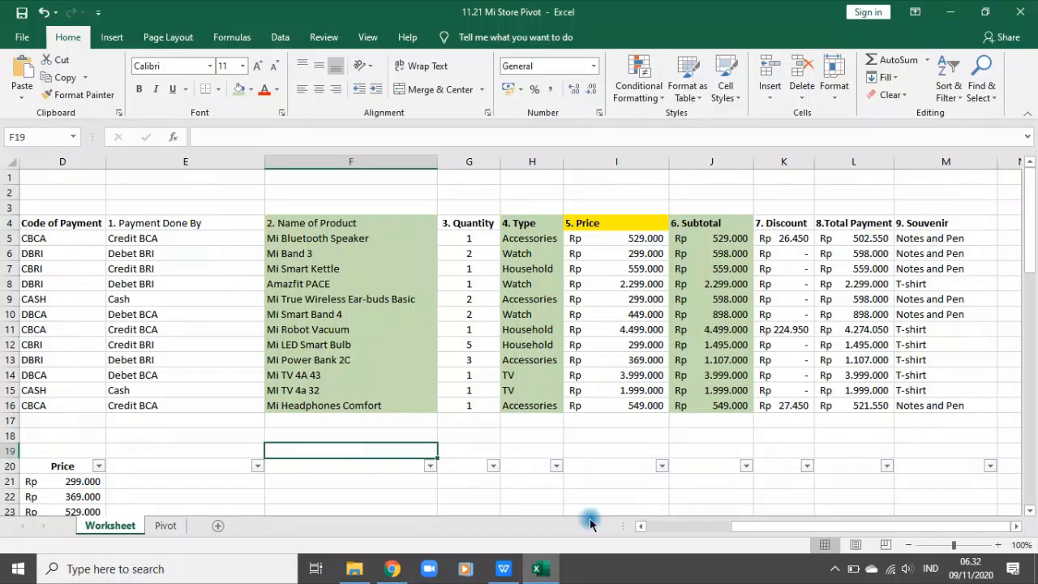
{"action": "mouse_move", "coordinate": [373, 577]}
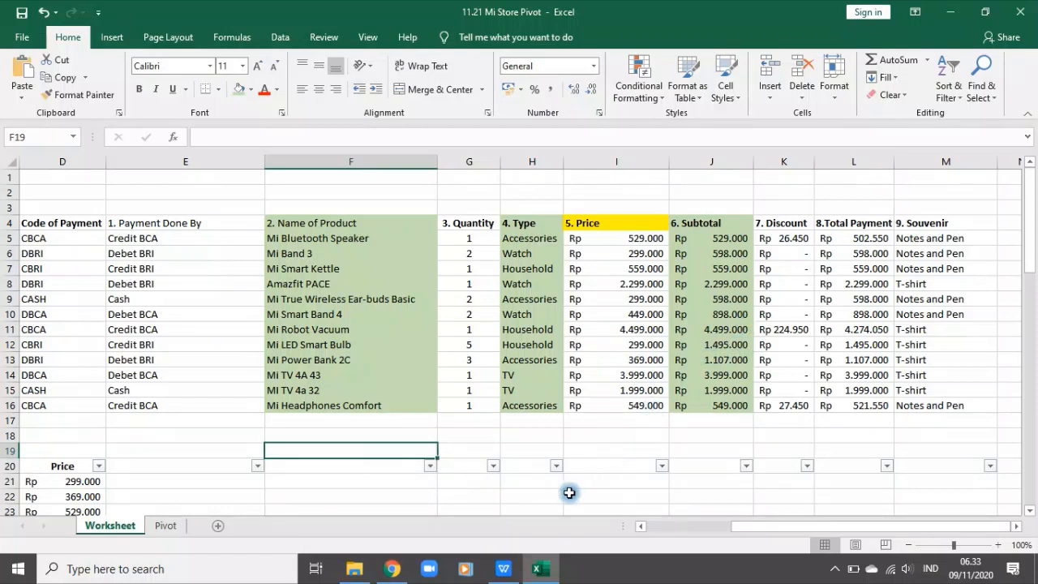
{"action": "left_click", "coordinate": [950, 88]}
{"action": "left_click", "coordinate": [965, 169]}
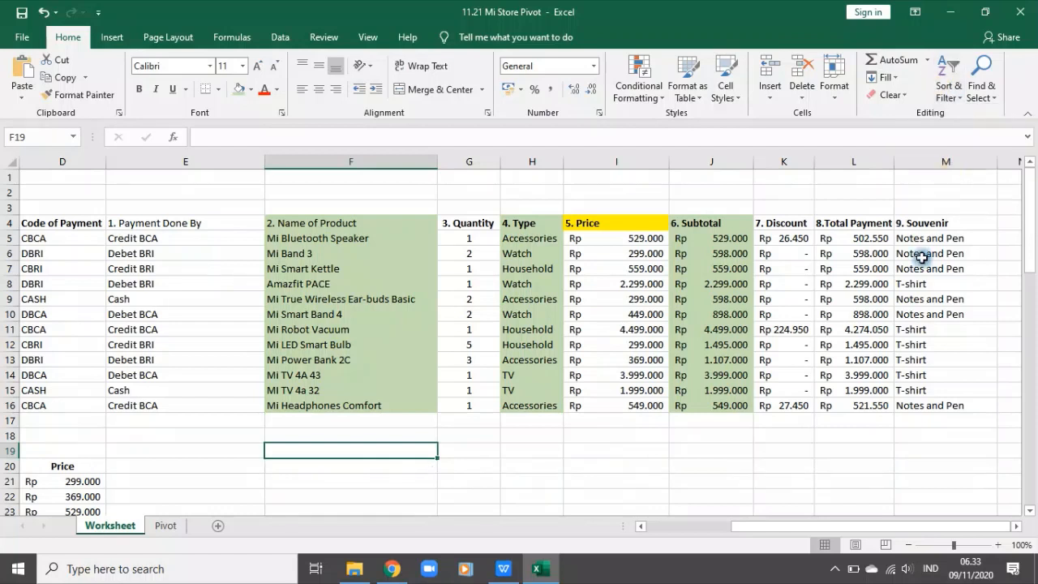
{"action": "left_click", "coordinate": [454, 469]}
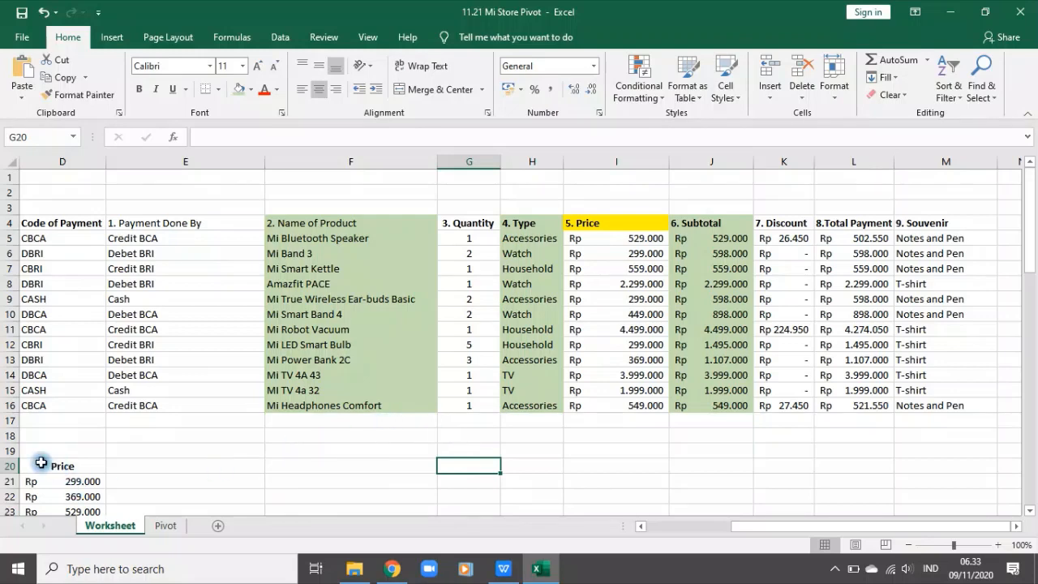
Step: Make the sales table headers in E4:G4, from Payment Done By to Quantity, bold like the other column headers
{"action": "left_click_drag", "start_coordinate": [757, 528], "coordinate": [734, 527]}
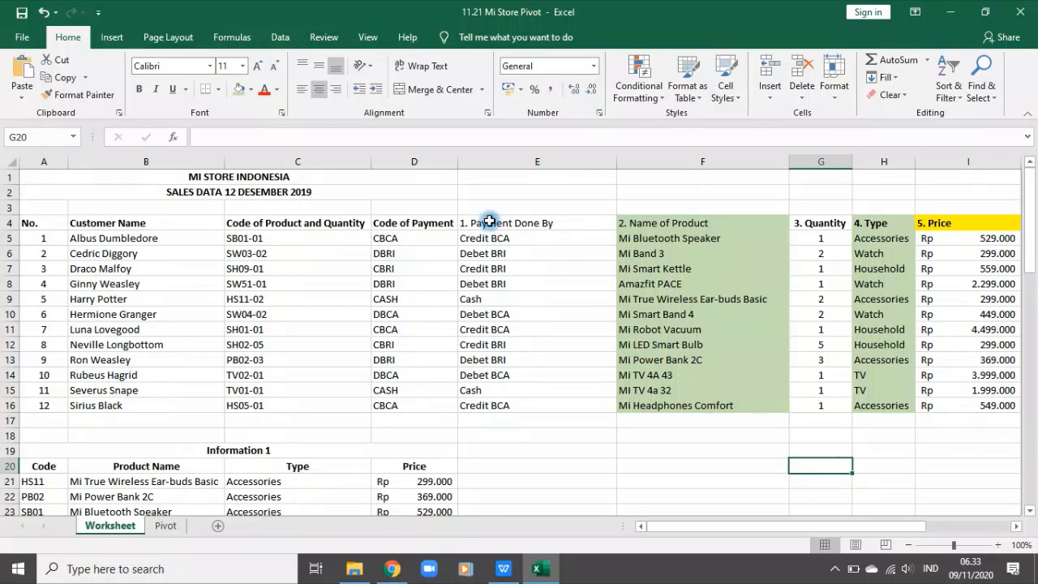
{"action": "left_click_drag", "start_coordinate": [490, 222], "coordinate": [807, 225]}
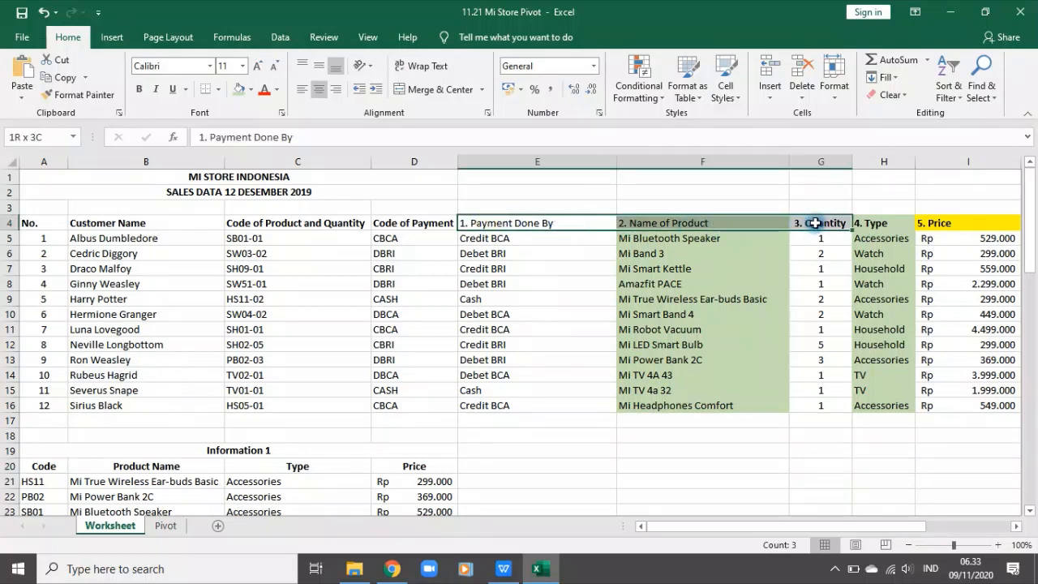
{"action": "left_click", "coordinate": [140, 88]}
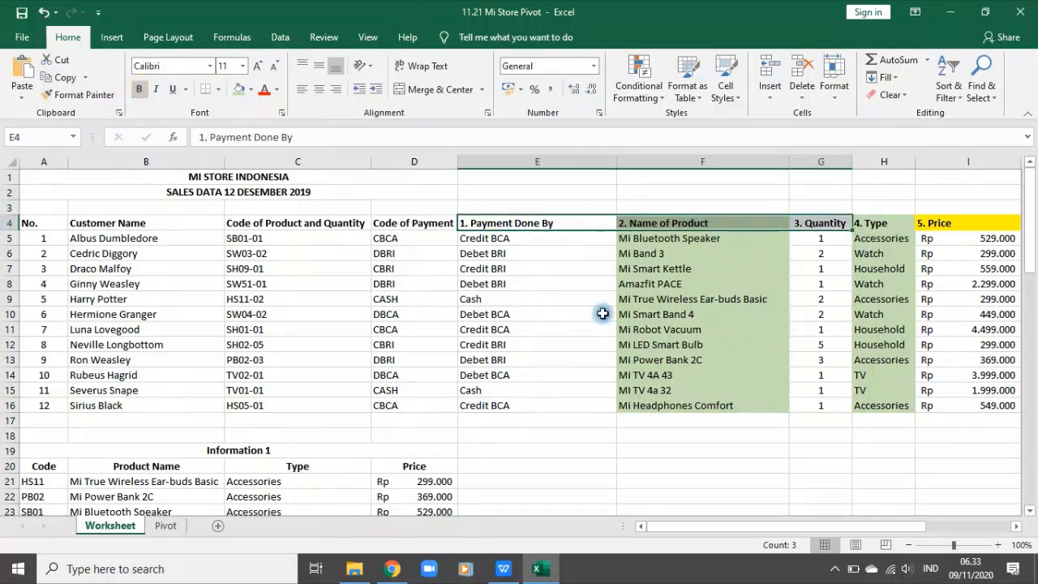
{"action": "left_click", "coordinate": [607, 357]}
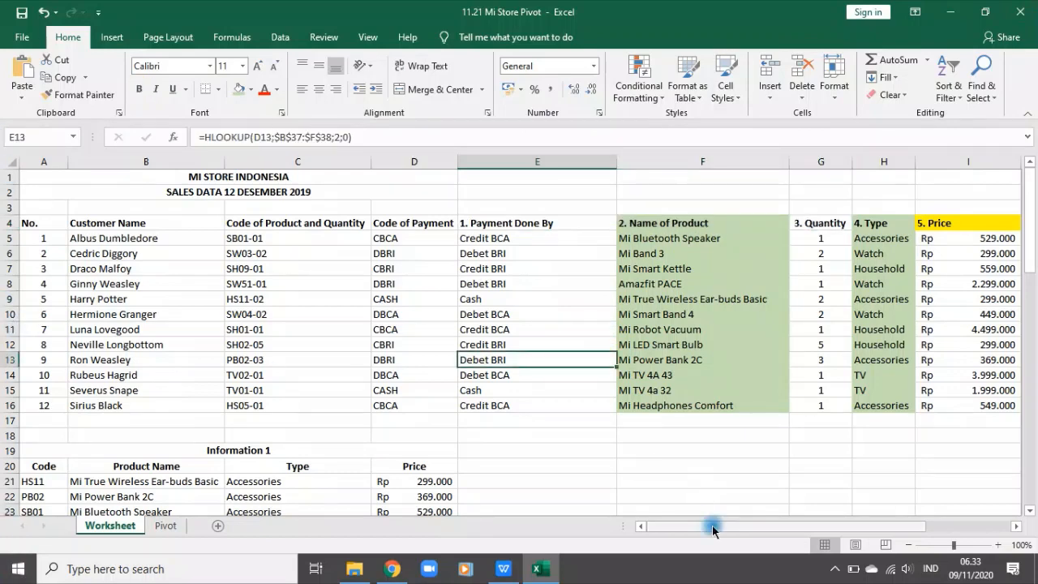
{"action": "left_click_drag", "start_coordinate": [712, 526], "coordinate": [969, 497]}
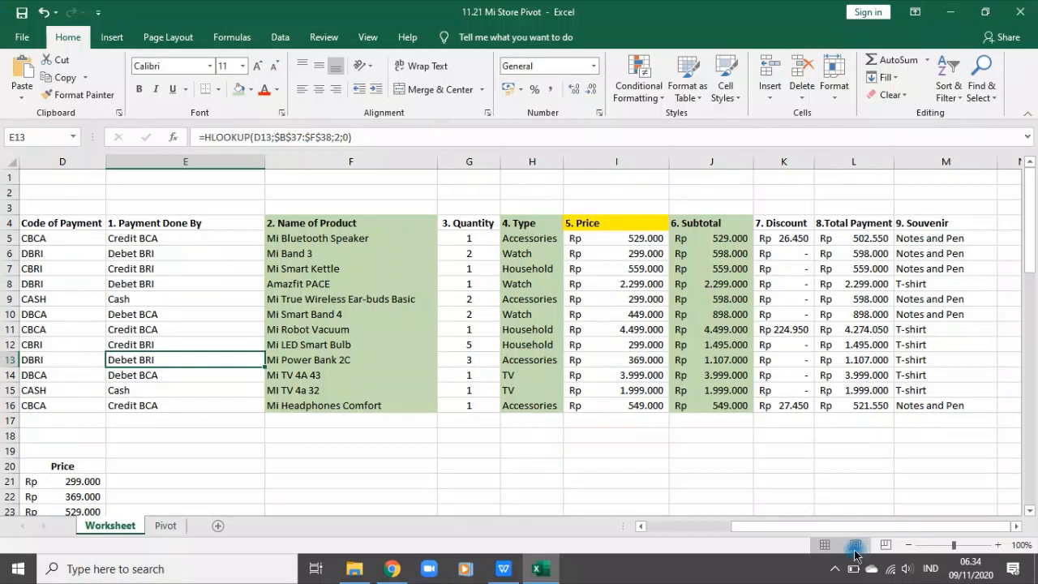
{"action": "left_click_drag", "start_coordinate": [823, 531], "coordinate": [686, 550]}
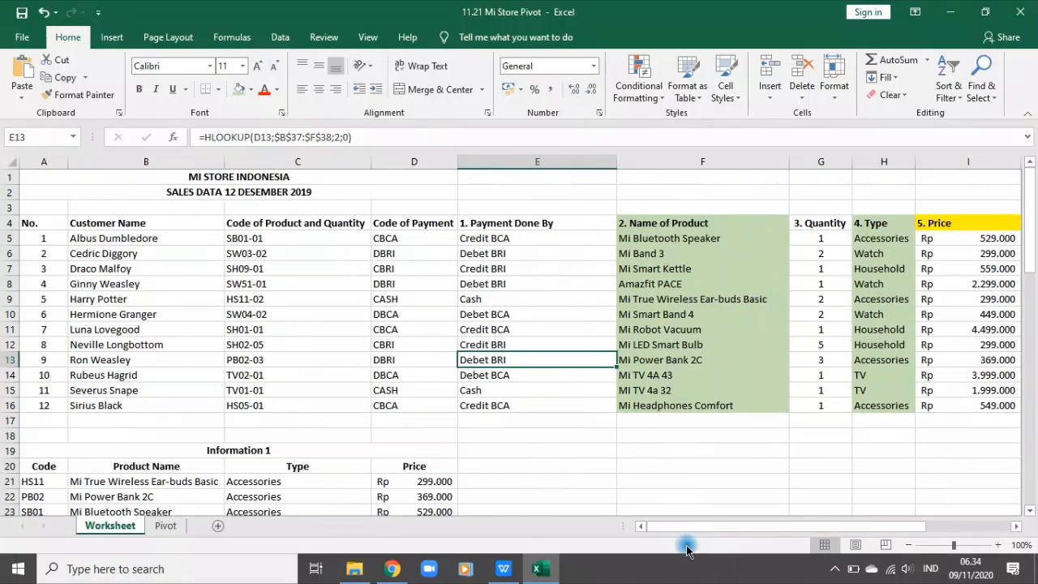